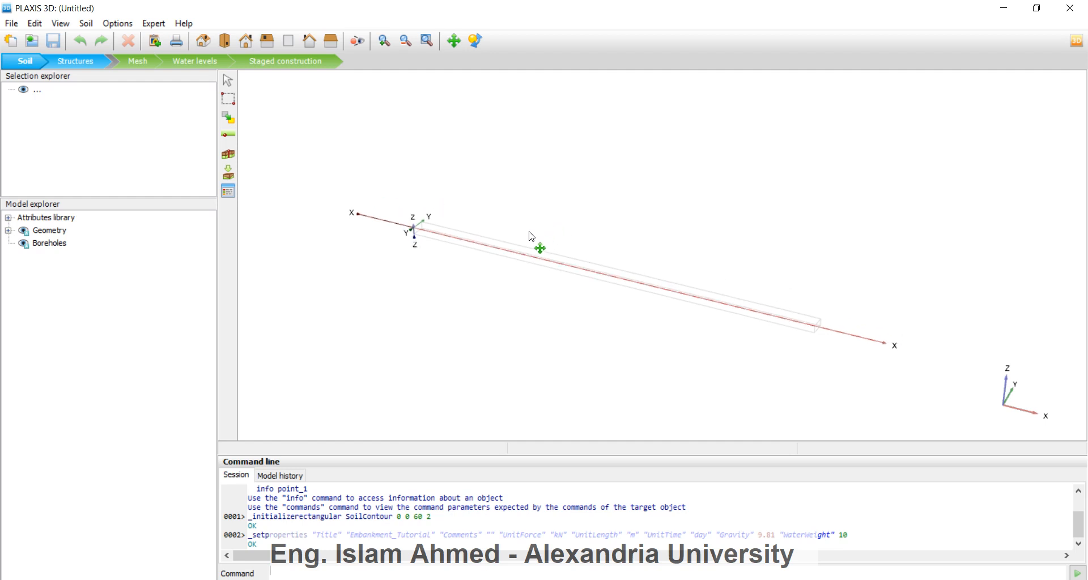
Copy the Tutorial 4 Clay, Embankment, Peat and Sand material sets from the global database into the project materials.
{"action": "scroll", "coordinate": [529, 238], "scroll_direction": "up", "scroll_amount": 2}
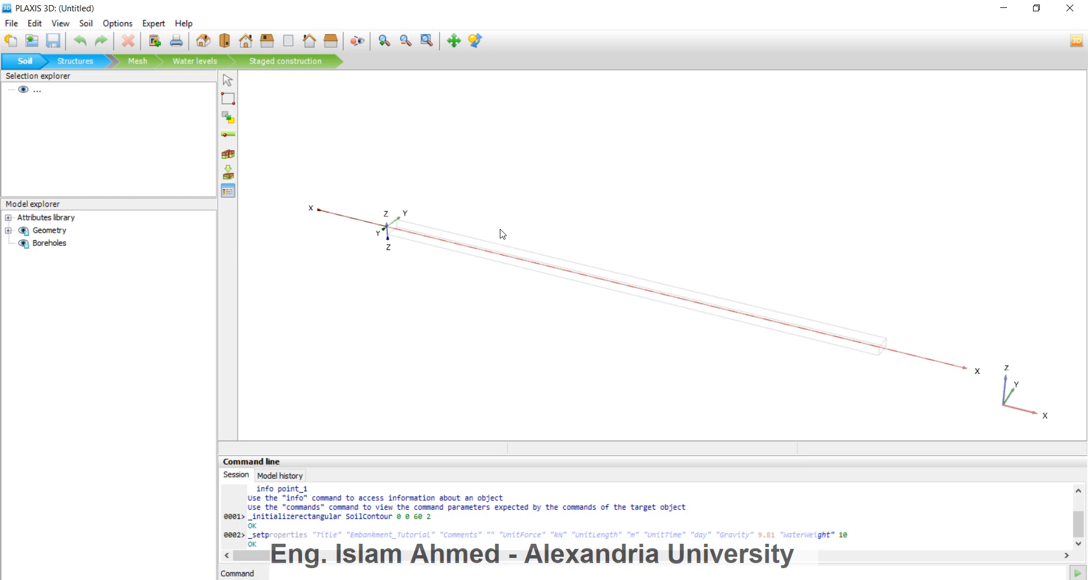
{"action": "left_click", "coordinate": [228, 194]}
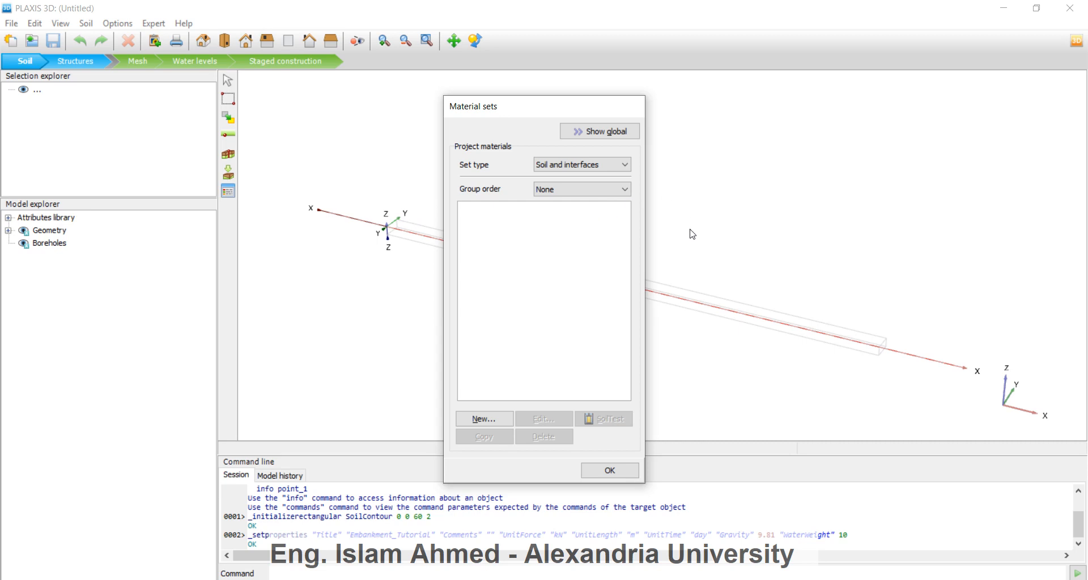
{"action": "left_click", "coordinate": [604, 142]}
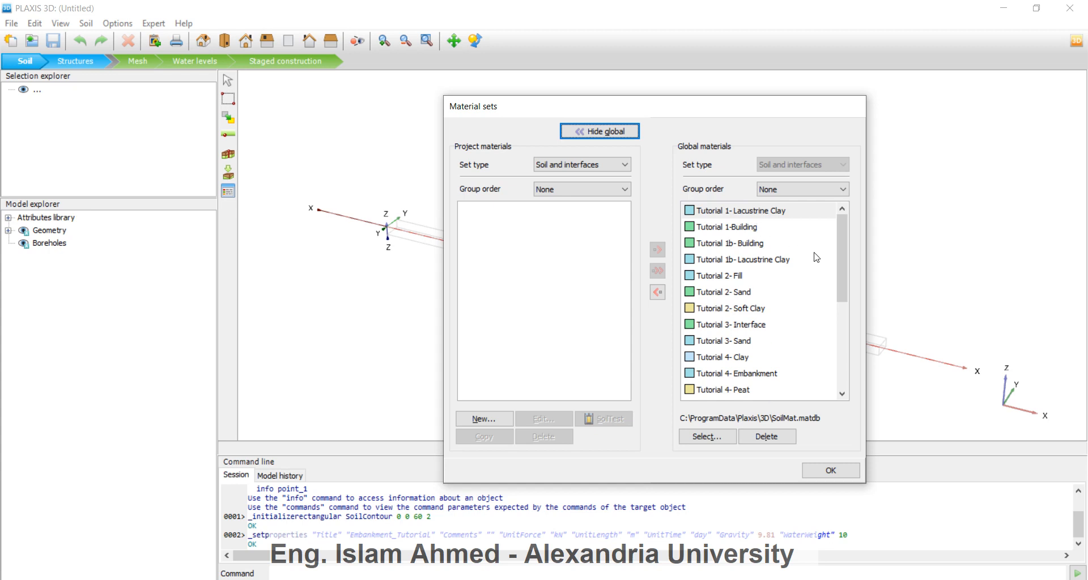
{"action": "left_click_drag", "start_coordinate": [842, 266], "coordinate": [831, 293]}
{"action": "left_click", "coordinate": [749, 299]}
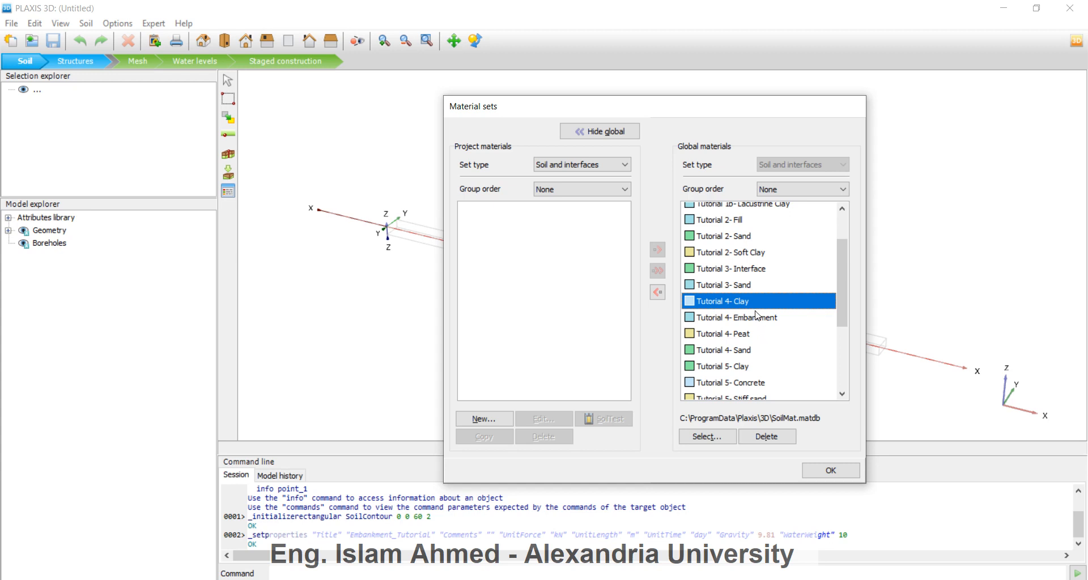
{"action": "left_click", "coordinate": [759, 318], "text": "shift"}
{"action": "left_click", "coordinate": [755, 338], "text": "shift"}
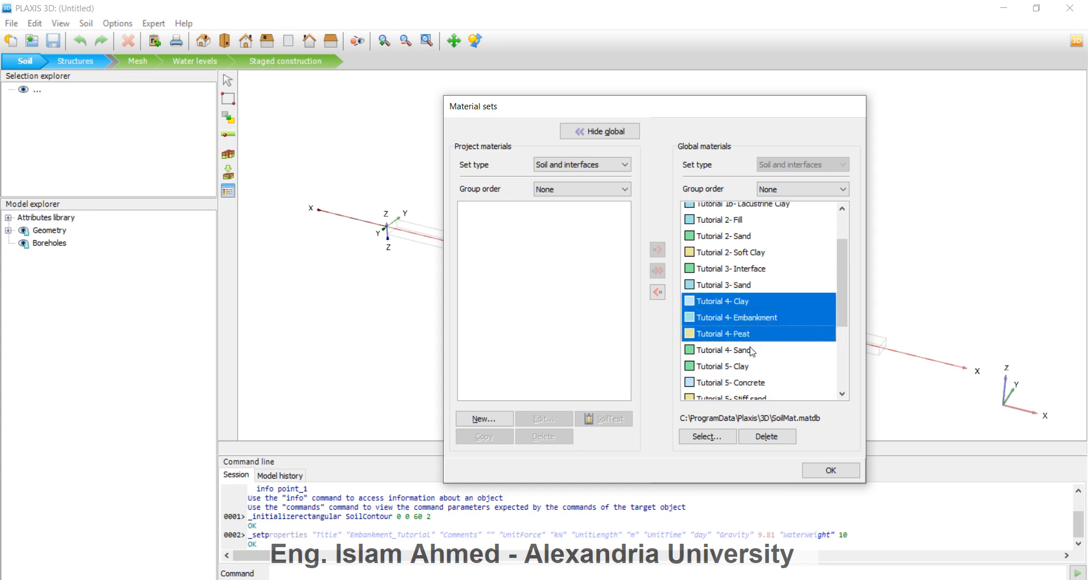
{"action": "left_click", "coordinate": [751, 352], "text": "shift"}
{"action": "left_click", "coordinate": [657, 292]}
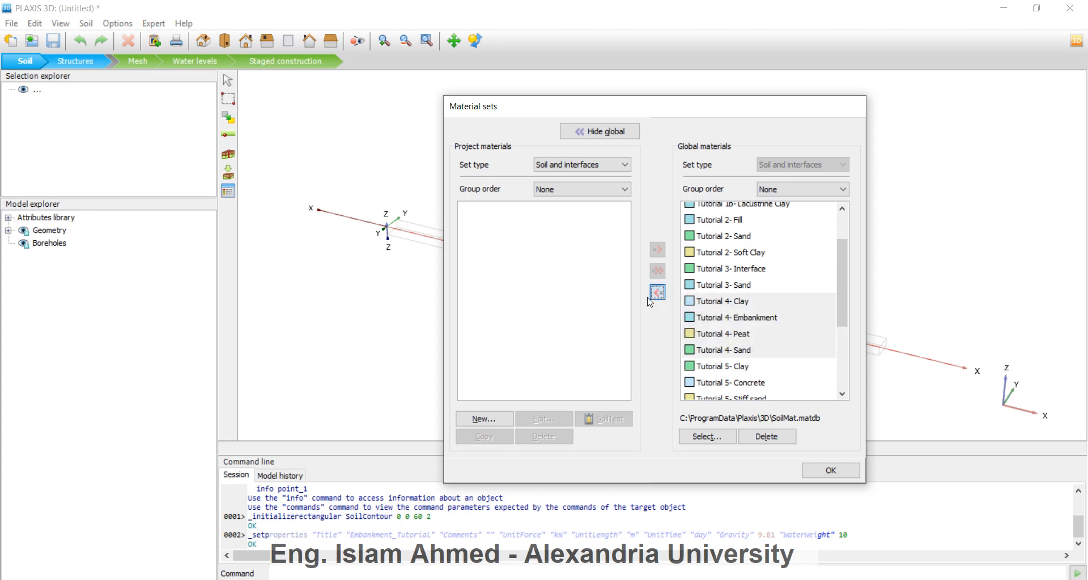
Open the project's Tutorial 4- Clay material and review its available material models and drainage type.
{"action": "left_click", "coordinate": [520, 218]}
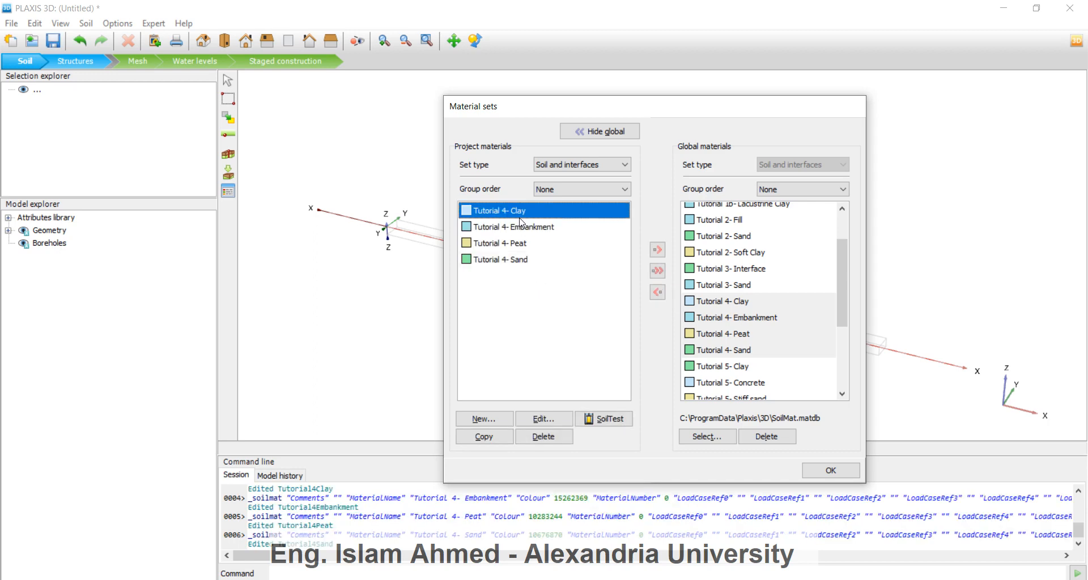
{"action": "left_click", "coordinate": [548, 420]}
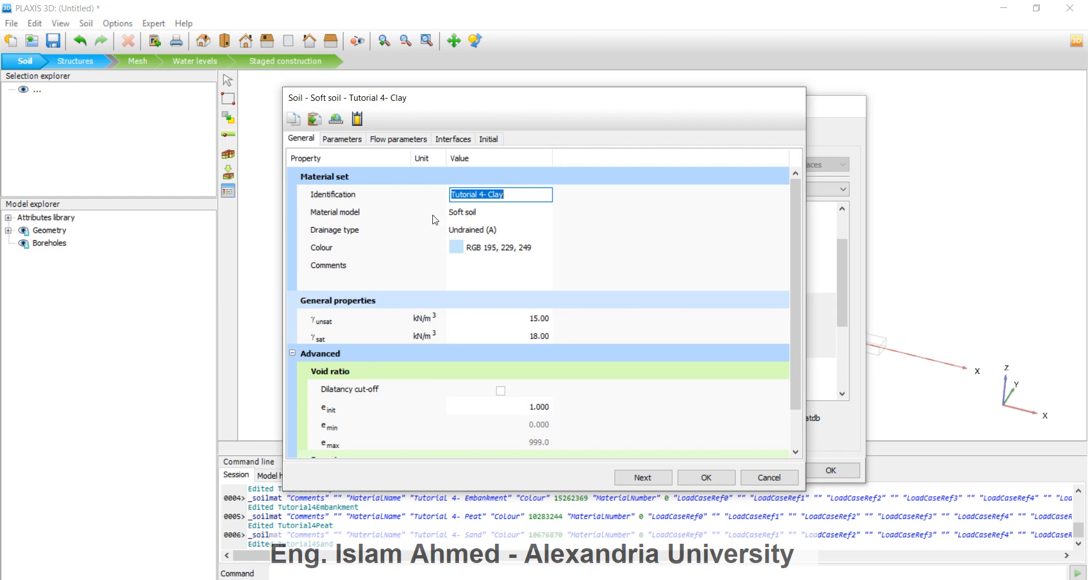
{"action": "left_click", "coordinate": [491, 213]}
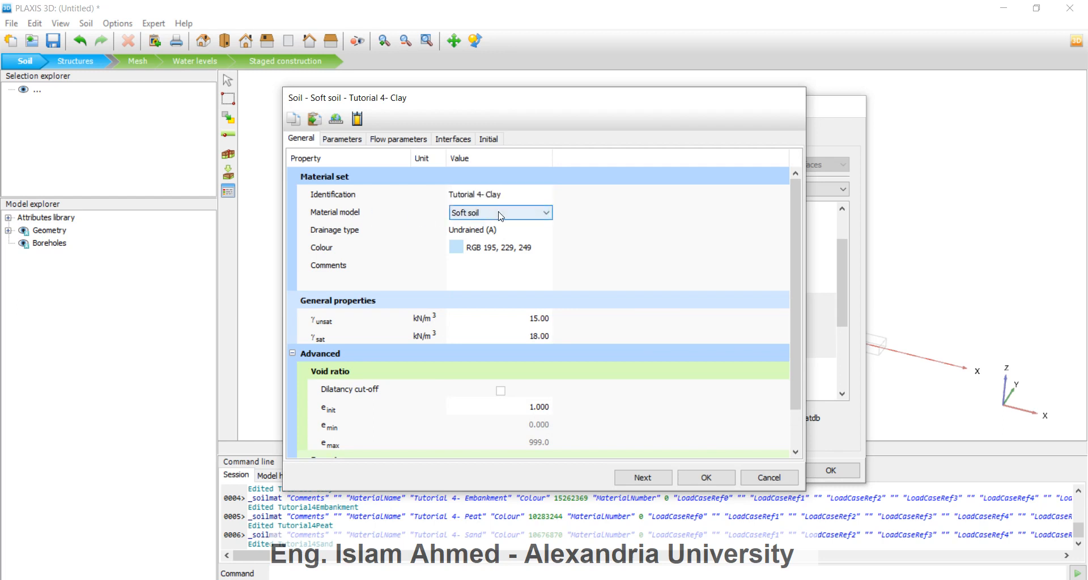
{"action": "left_click", "coordinate": [492, 213]}
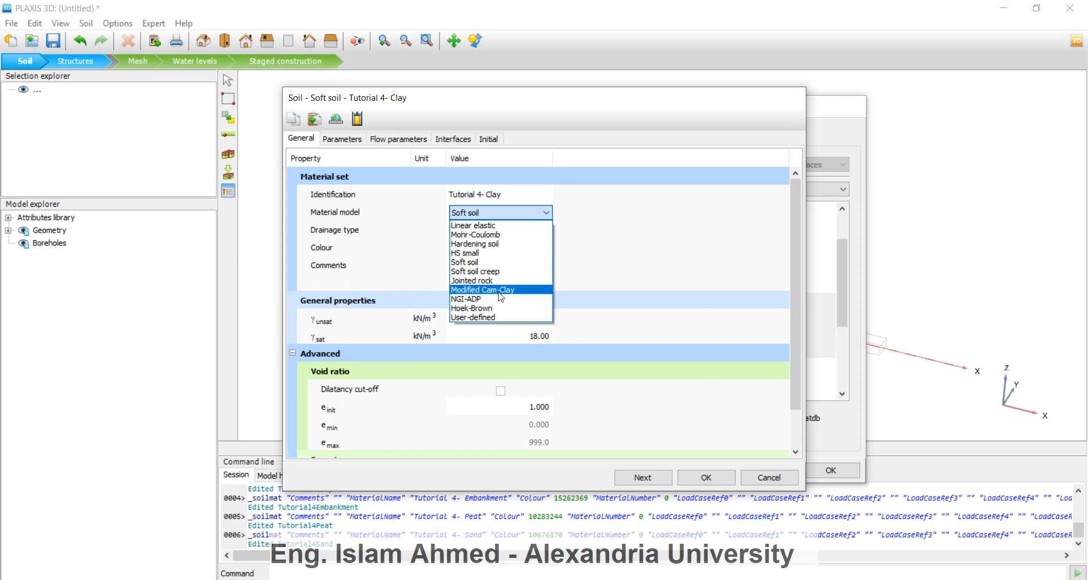
{"action": "left_click", "coordinate": [509, 212]}
{"action": "left_click", "coordinate": [487, 232]}
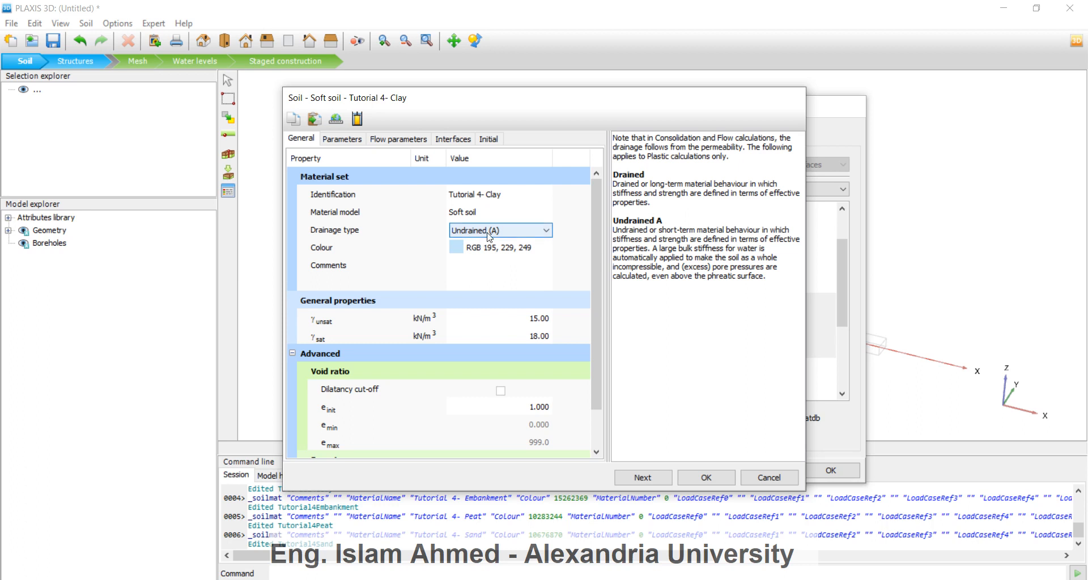
Review the clay's stiffness, strength, flow, interface and initial settings, and close the material and the material sets window.
{"action": "left_click", "coordinate": [354, 145]}
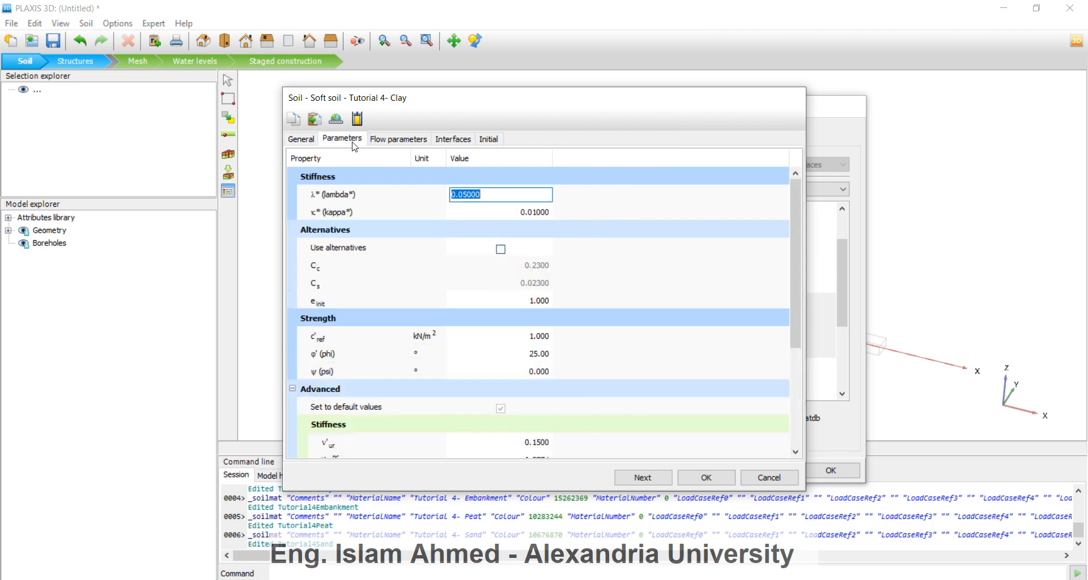
{"action": "left_click", "coordinate": [513, 336]}
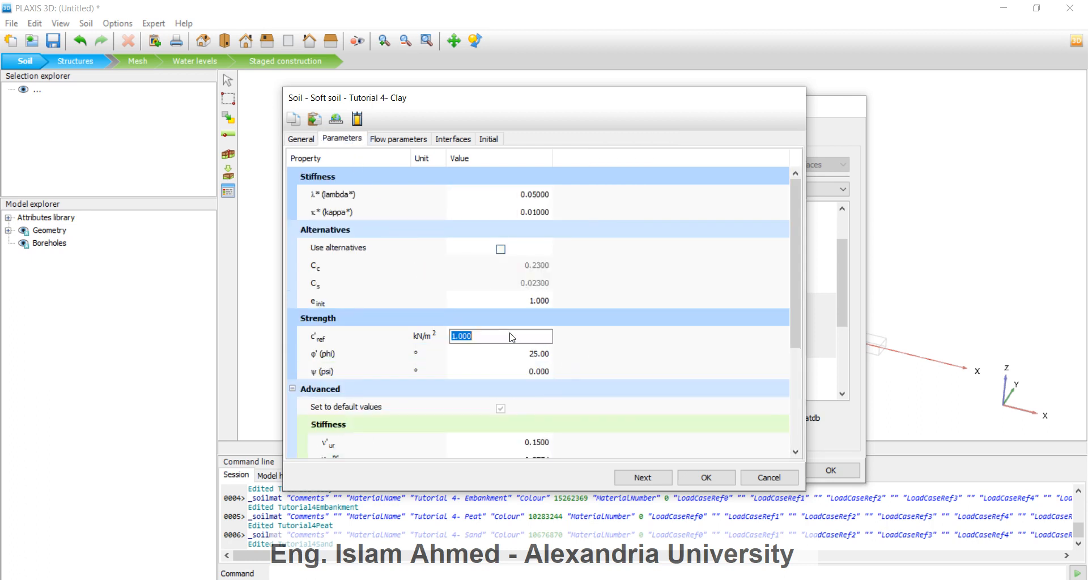
{"action": "left_click", "coordinate": [524, 354]}
{"action": "left_click", "coordinate": [523, 372]}
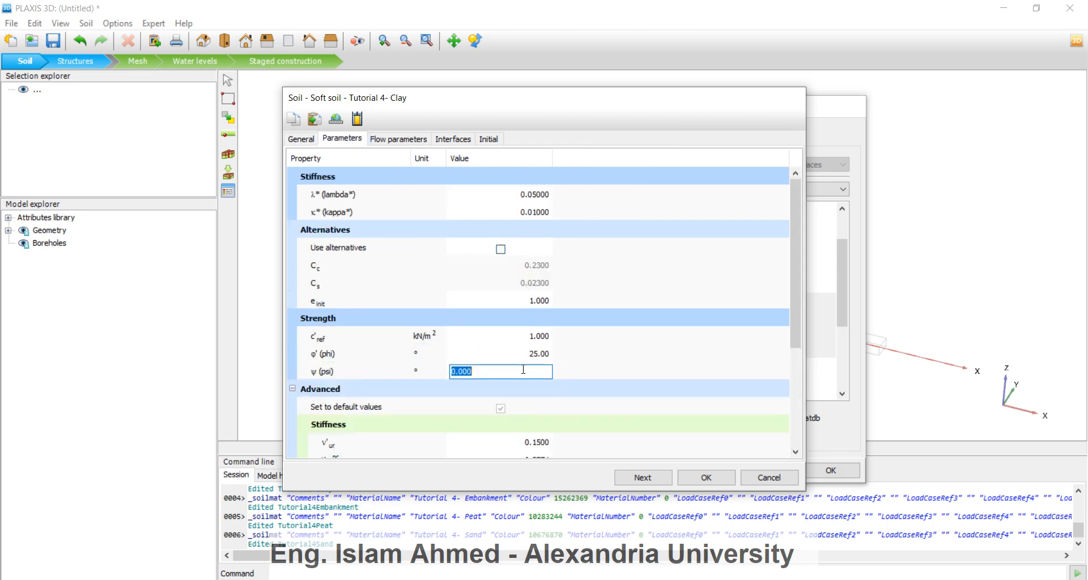
{"action": "left_click", "coordinate": [404, 139]}
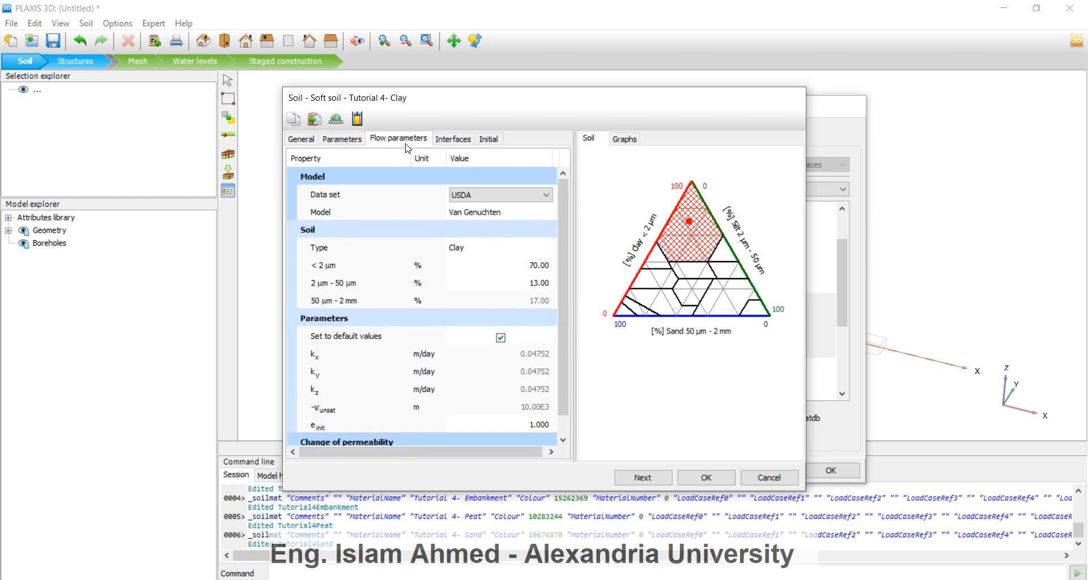
{"action": "left_click", "coordinate": [451, 140]}
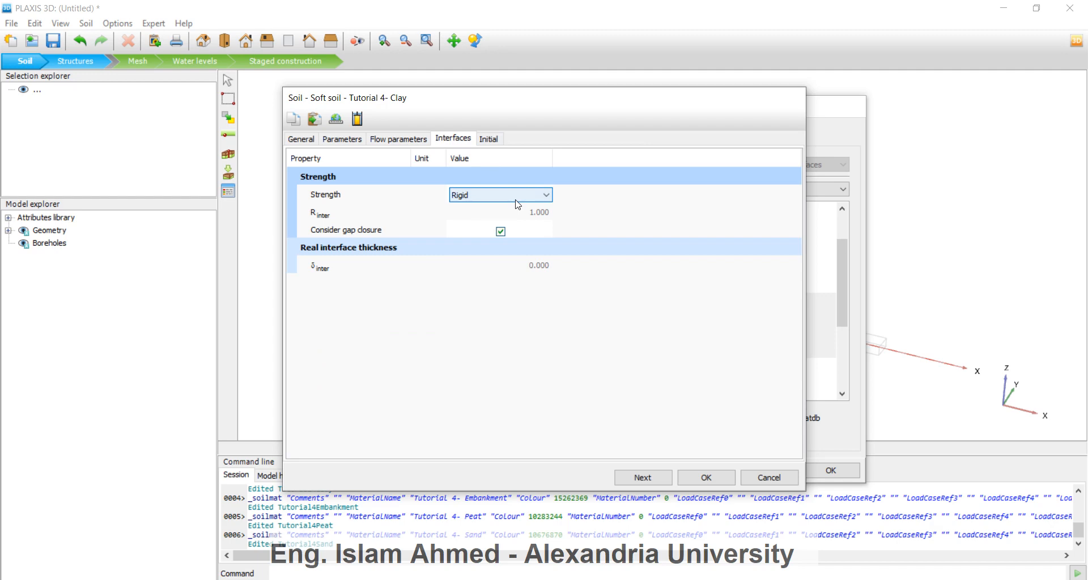
{"action": "left_click", "coordinate": [488, 139]}
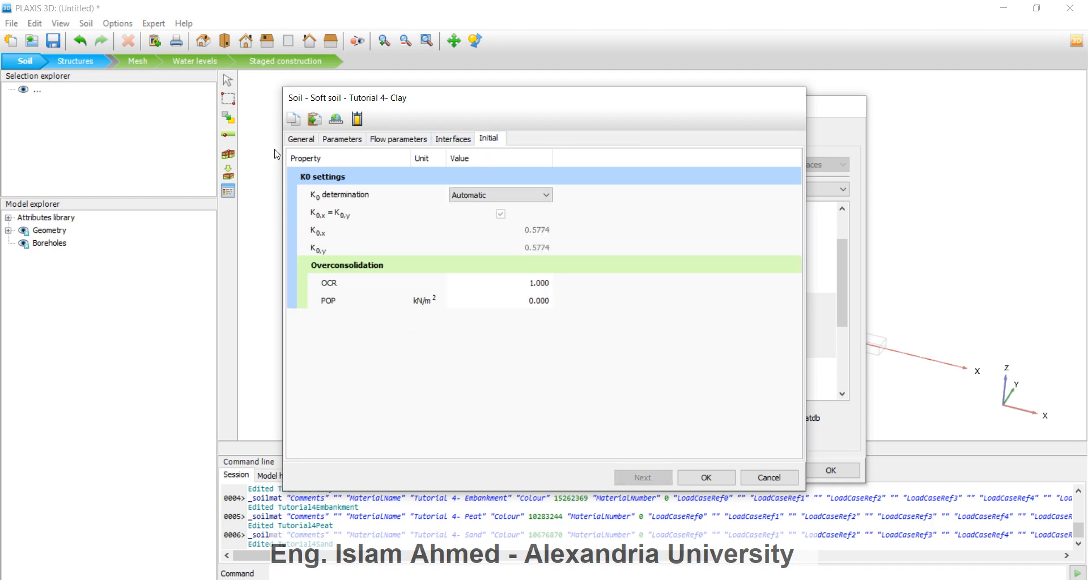
{"action": "left_click", "coordinate": [301, 143]}
{"action": "left_click", "coordinate": [706, 478]}
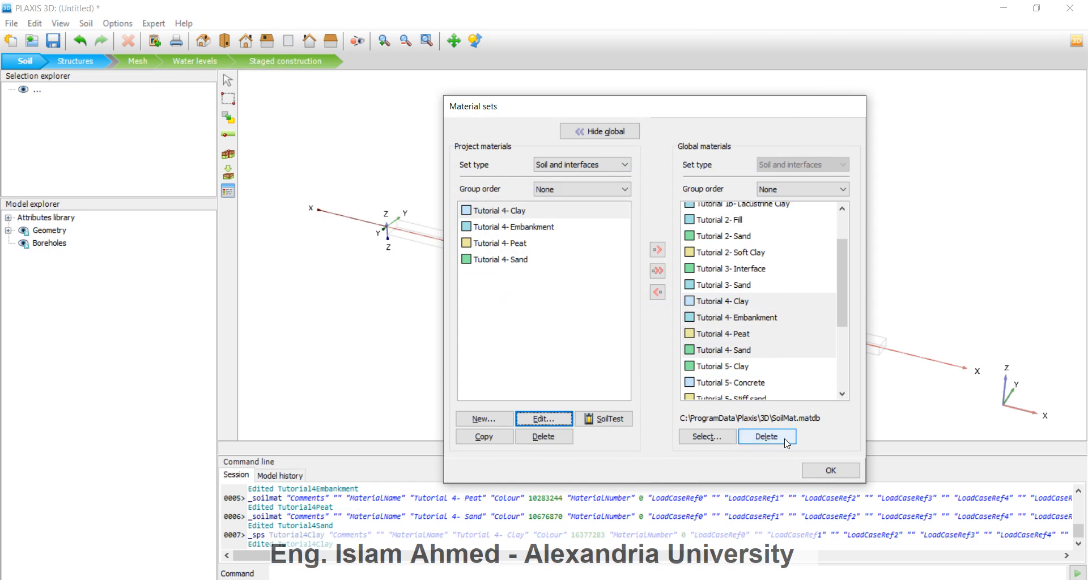
{"action": "left_click", "coordinate": [826, 471]}
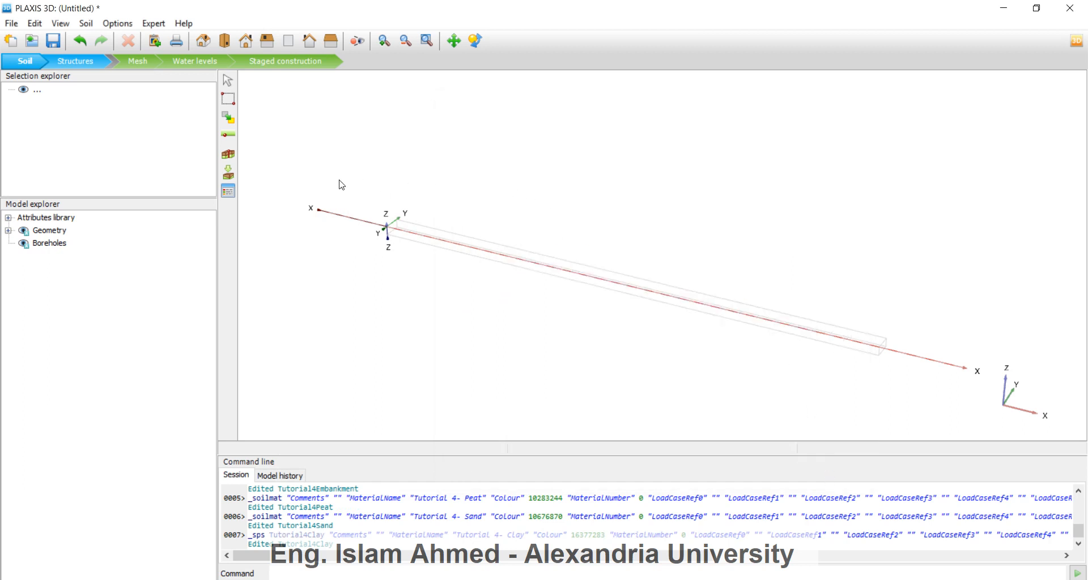
Create a borehole at the origin (0, 0) and add three soil layers to it.
{"action": "left_click", "coordinate": [230, 157]}
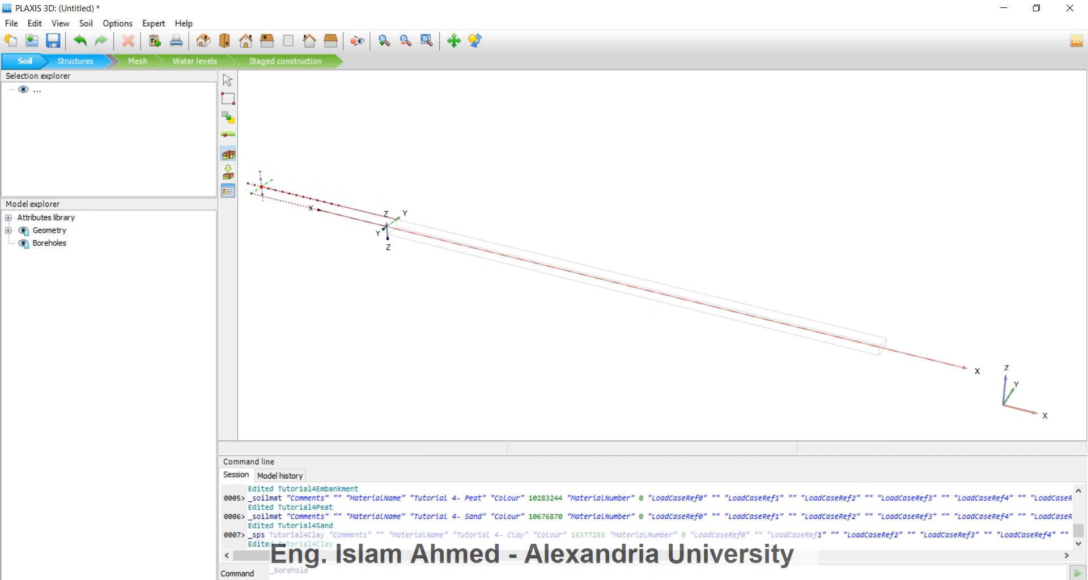
{"action": "left_click", "coordinate": [388, 227]}
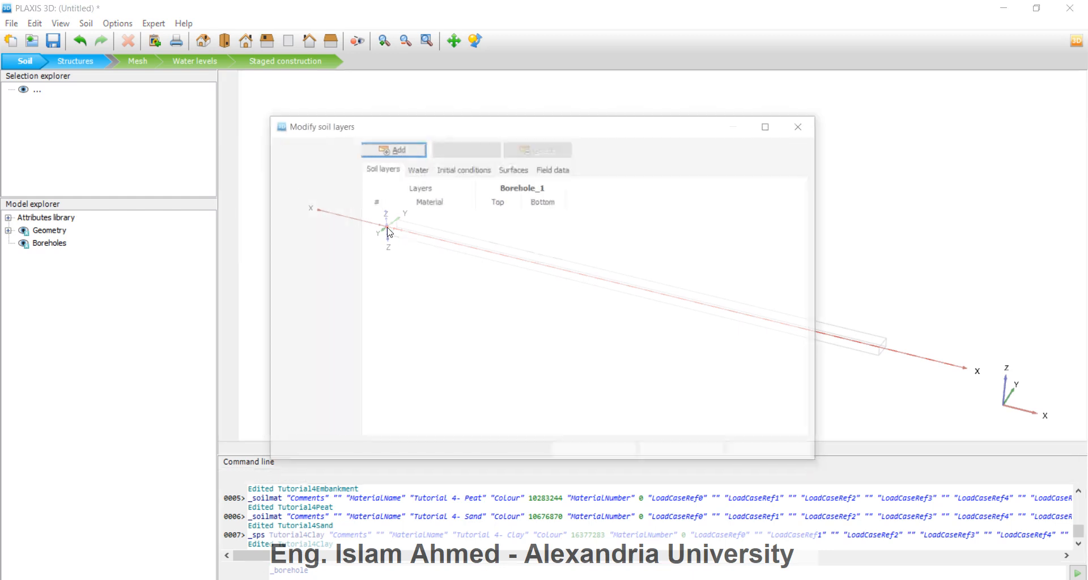
{"action": "left_click", "coordinate": [401, 149]}
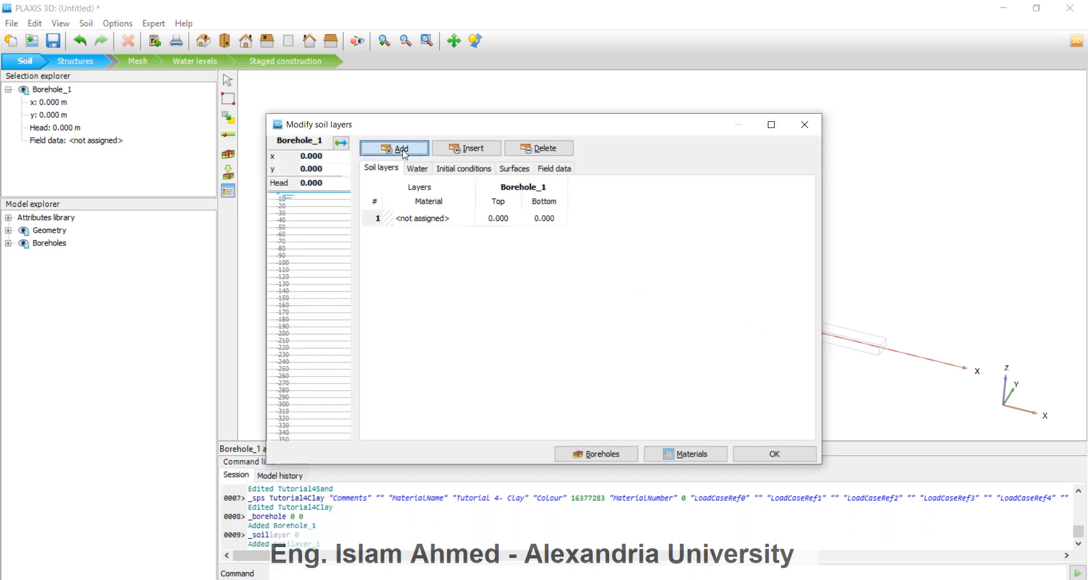
{"action": "left_click", "coordinate": [401, 149]}
{"action": "left_click", "coordinate": [402, 149]}
{"action": "left_click", "coordinate": [438, 219]}
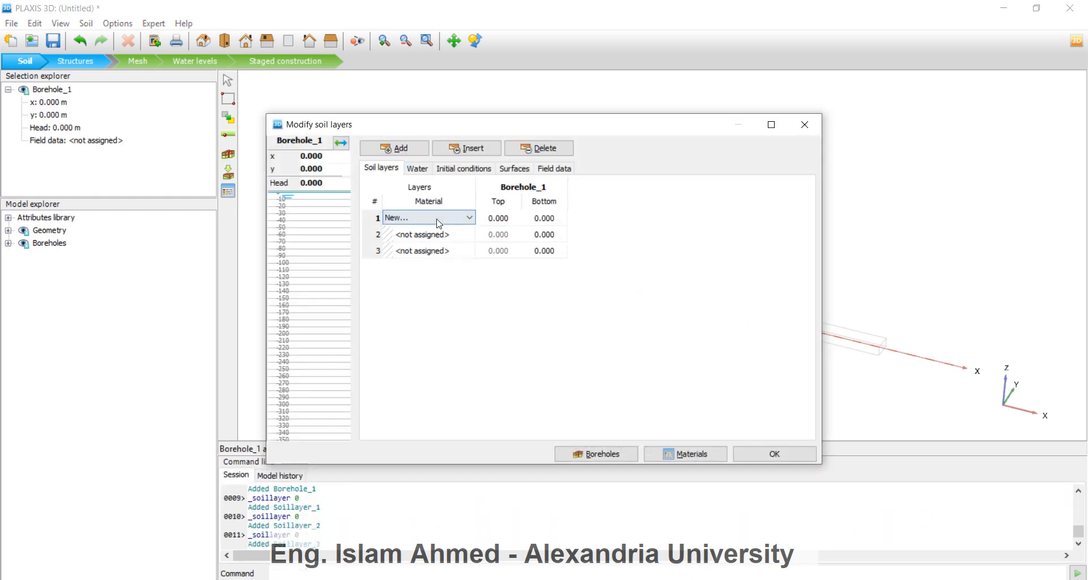
{"action": "left_click", "coordinate": [438, 219]}
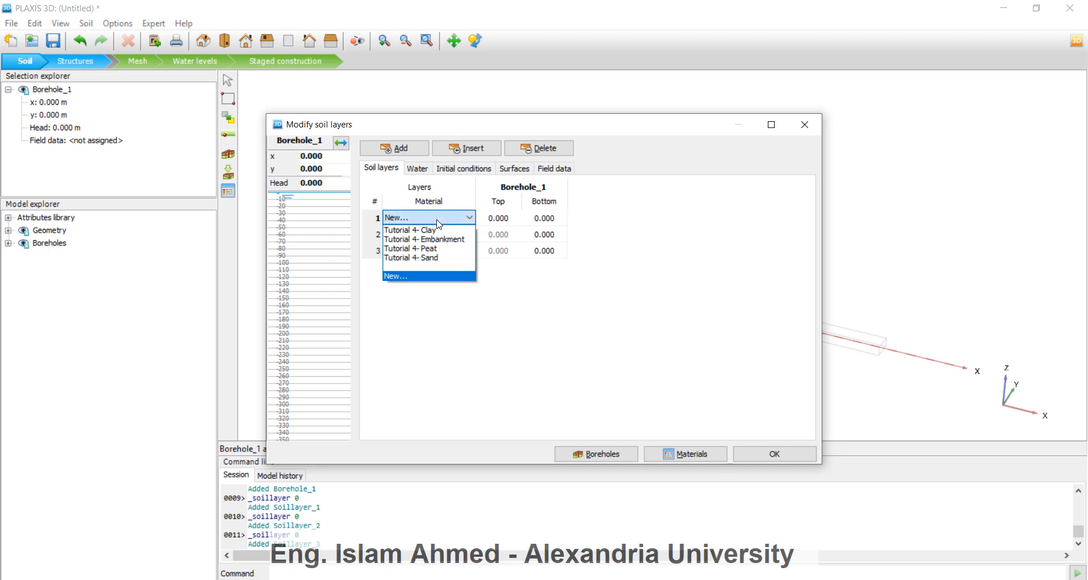
{"action": "left_click", "coordinate": [437, 221]}
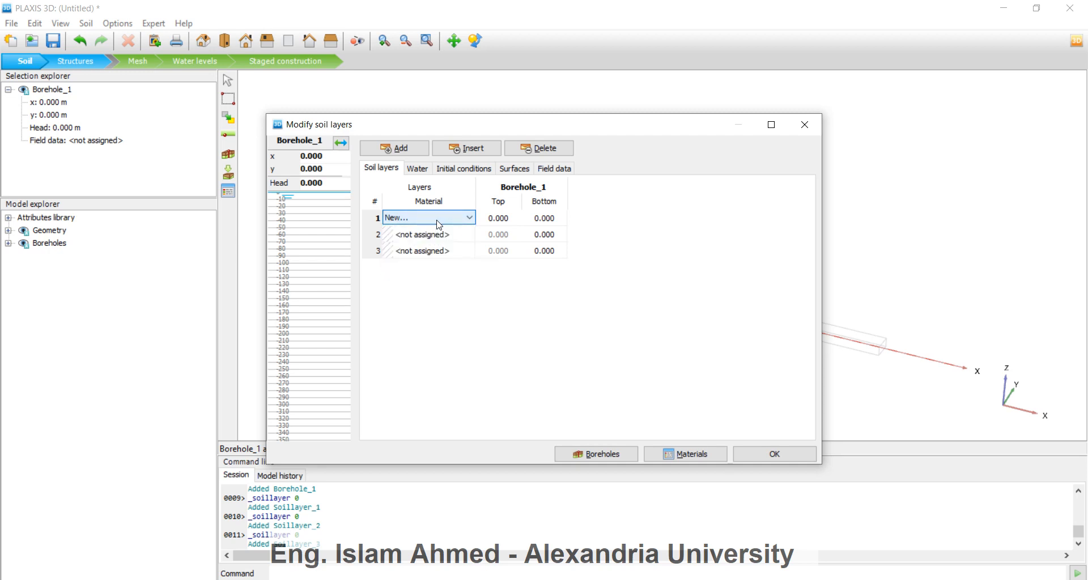
{"action": "left_click", "coordinate": [437, 220]}
{"action": "left_click", "coordinate": [445, 276]}
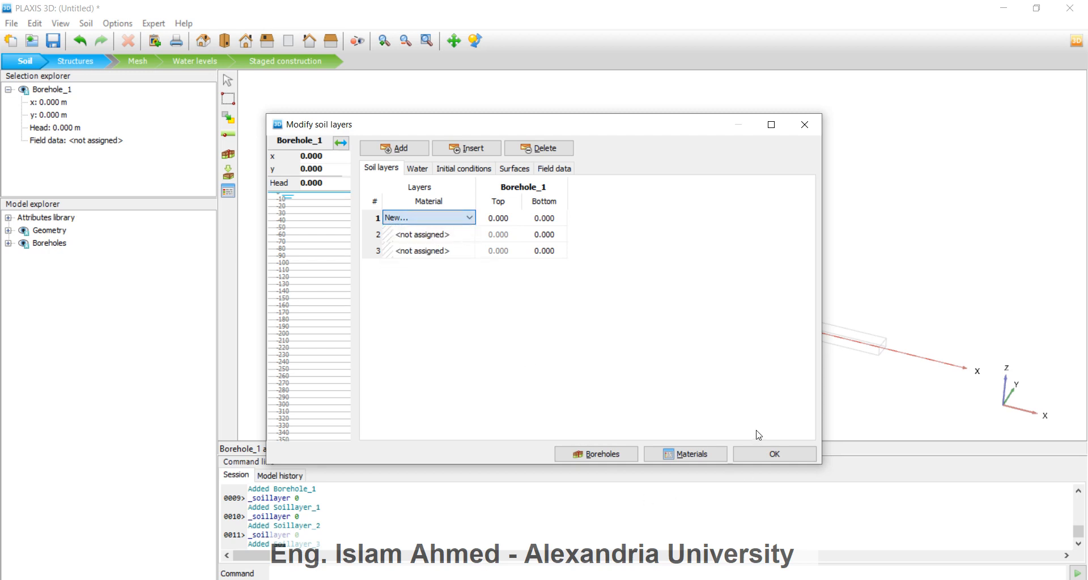
Consult the embankment cross-section image in Photos and assign Tutorial 4- Peat to layer 1 with its bottom at -3.
{"action": "left_click", "coordinate": [639, 579]}
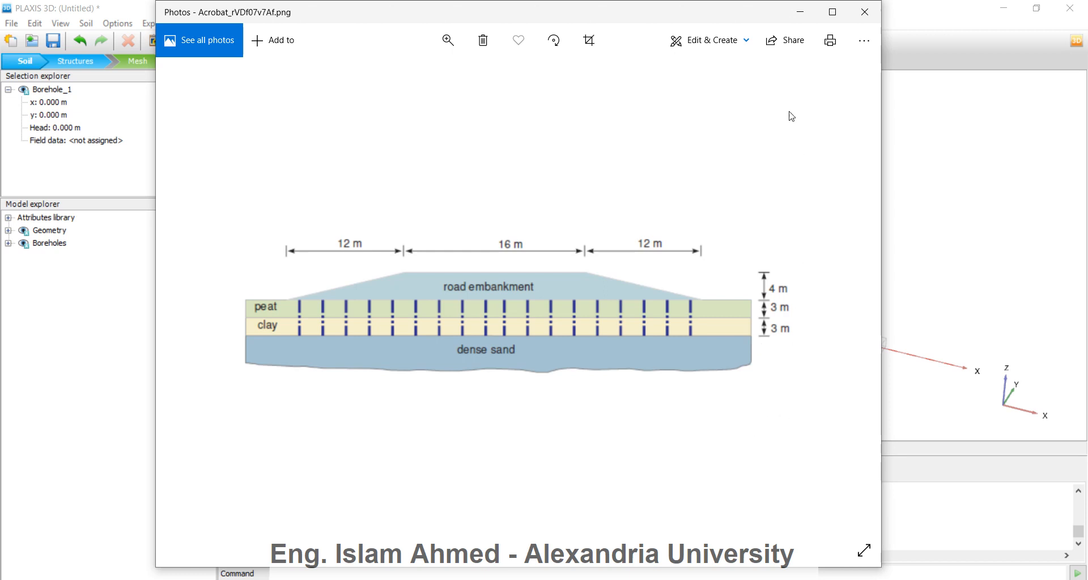
{"action": "left_click", "coordinate": [803, 18]}
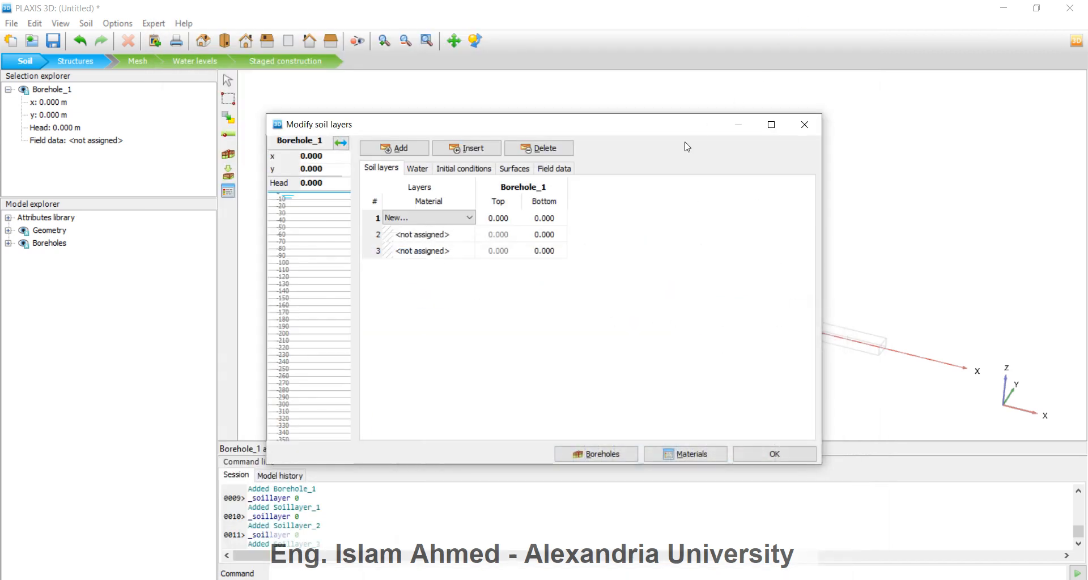
{"action": "left_click", "coordinate": [456, 217]}
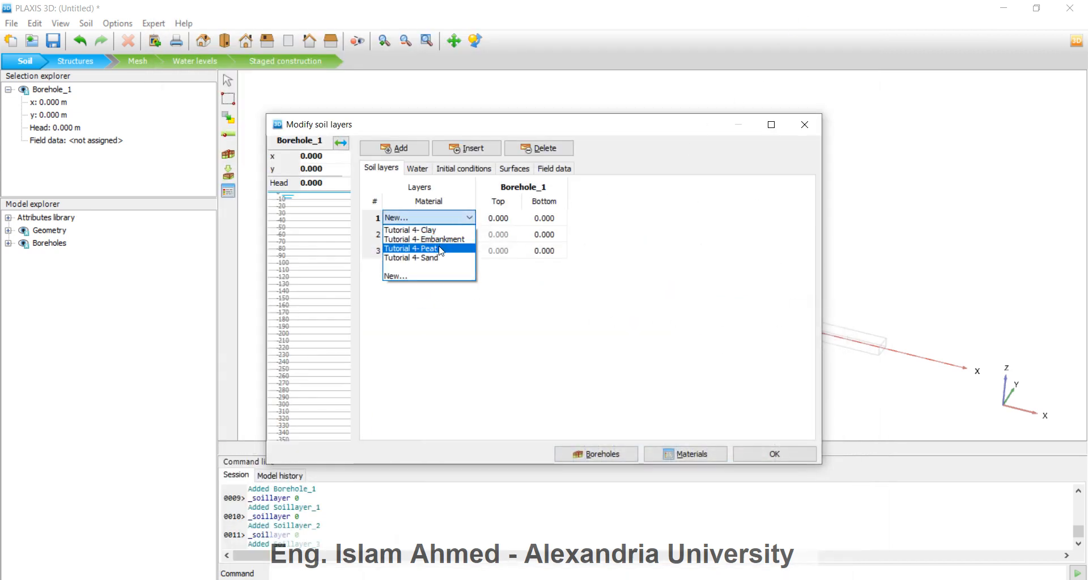
{"action": "left_click", "coordinate": [441, 250]}
{"action": "left_click", "coordinate": [540, 218]}
{"action": "type", "text": "-33"}
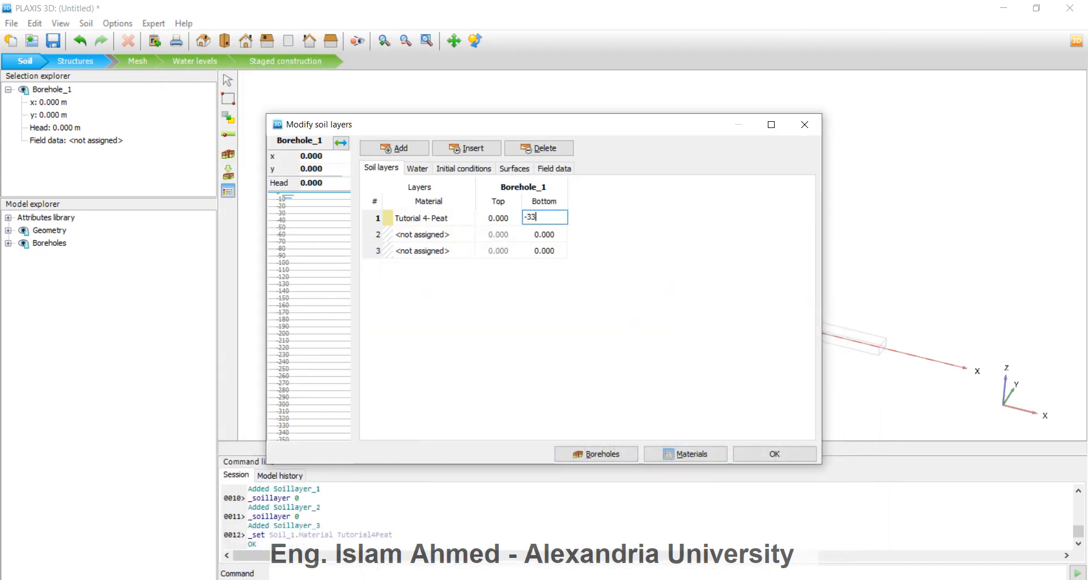
{"action": "key", "text": "BackSpace"}
Assign Tutorial 4- Clay to layer 2 and set its bottom level to -6.
{"action": "left_click", "coordinate": [443, 238]}
{"action": "left_click", "coordinate": [426, 251]}
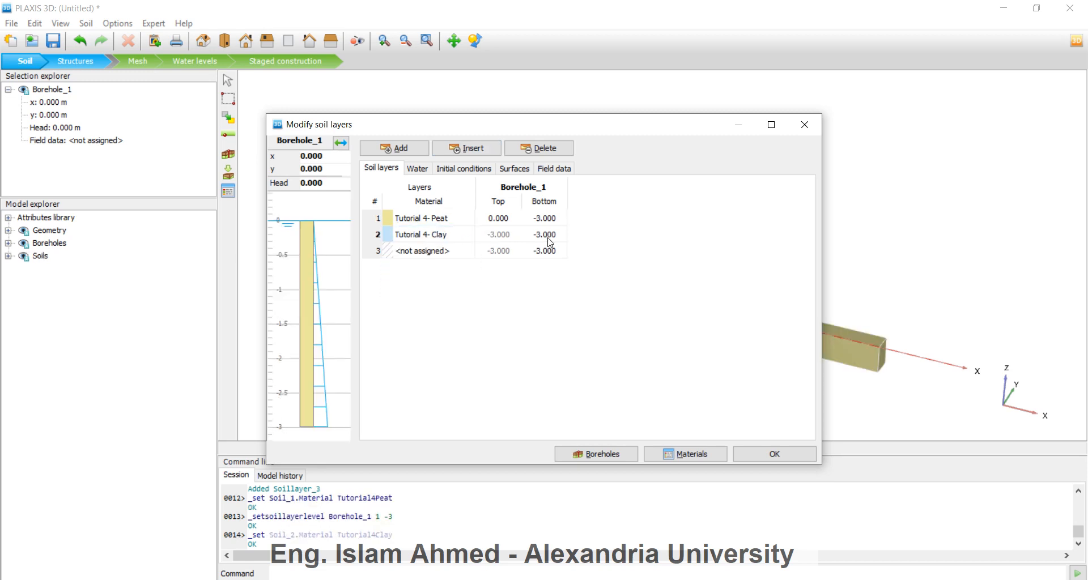
{"action": "left_click", "coordinate": [548, 234]}
{"action": "type", "text": "-6"}
Assign Tutorial 4- Sand to layer 3 and set its bottom level to -10.
{"action": "left_click", "coordinate": [443, 250]}
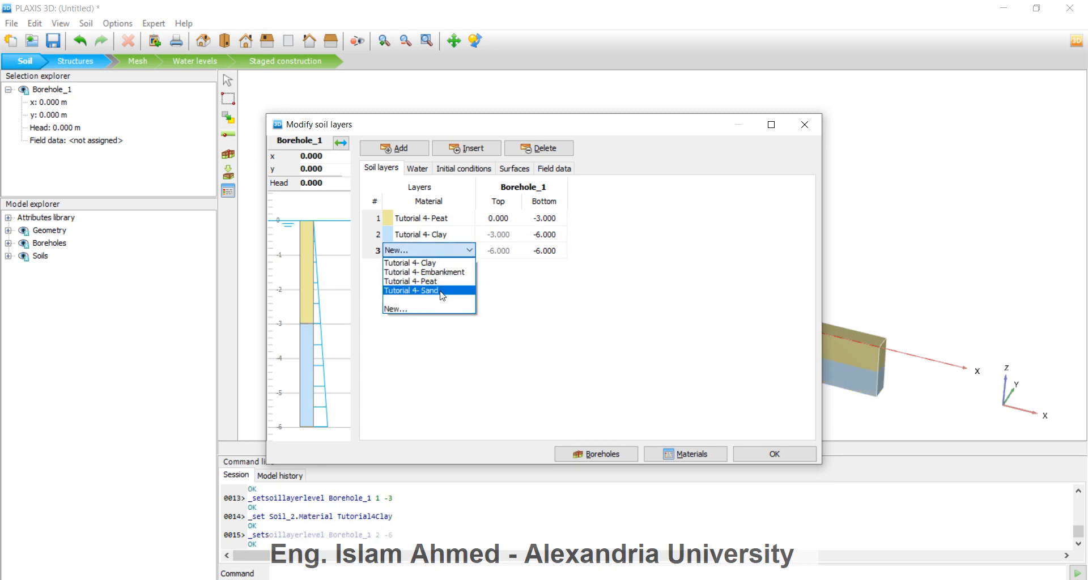
{"action": "left_click", "coordinate": [442, 291]}
{"action": "left_click", "coordinate": [548, 250]}
{"action": "type", "text": "-10"}
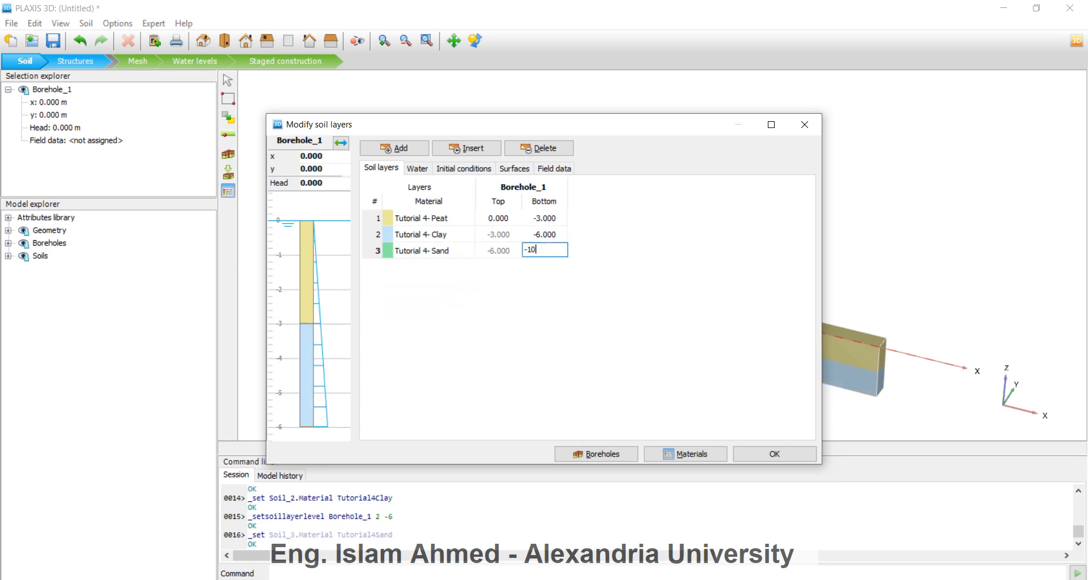
Set the borehole's water head to -1 and close the soil layer definition.
{"action": "left_click", "coordinate": [329, 186]}
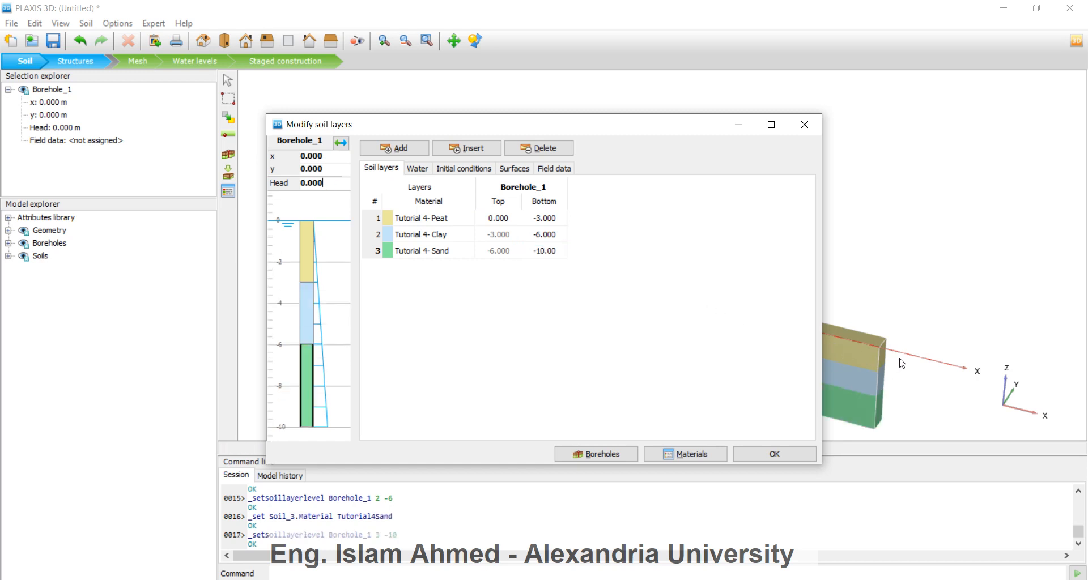
{"action": "left_click_drag", "start_coordinate": [323, 183], "coordinate": [274, 186]}
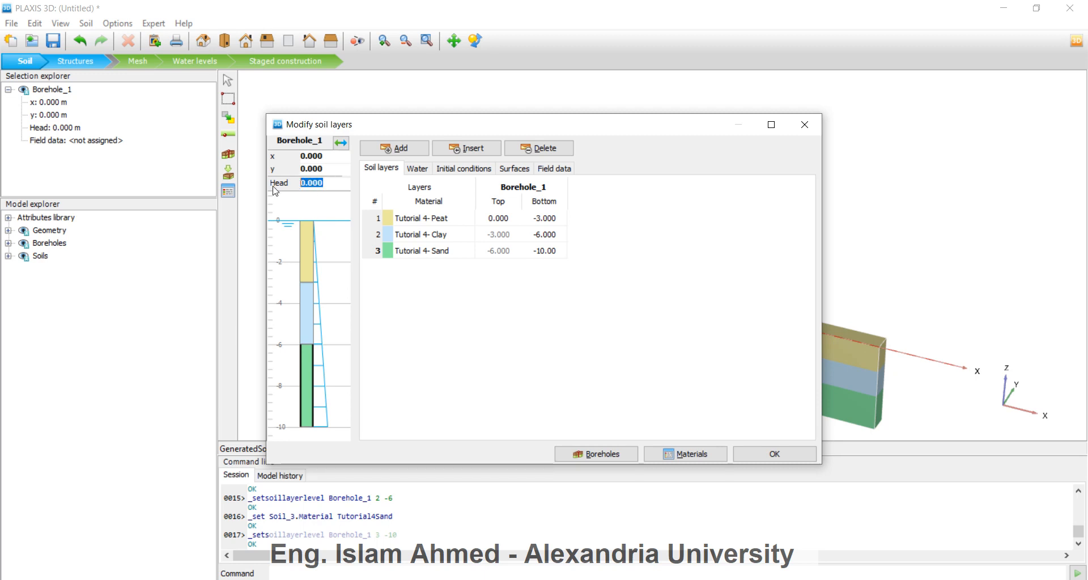
{"action": "type", "text": "-1"}
{"action": "left_click", "coordinate": [326, 170]}
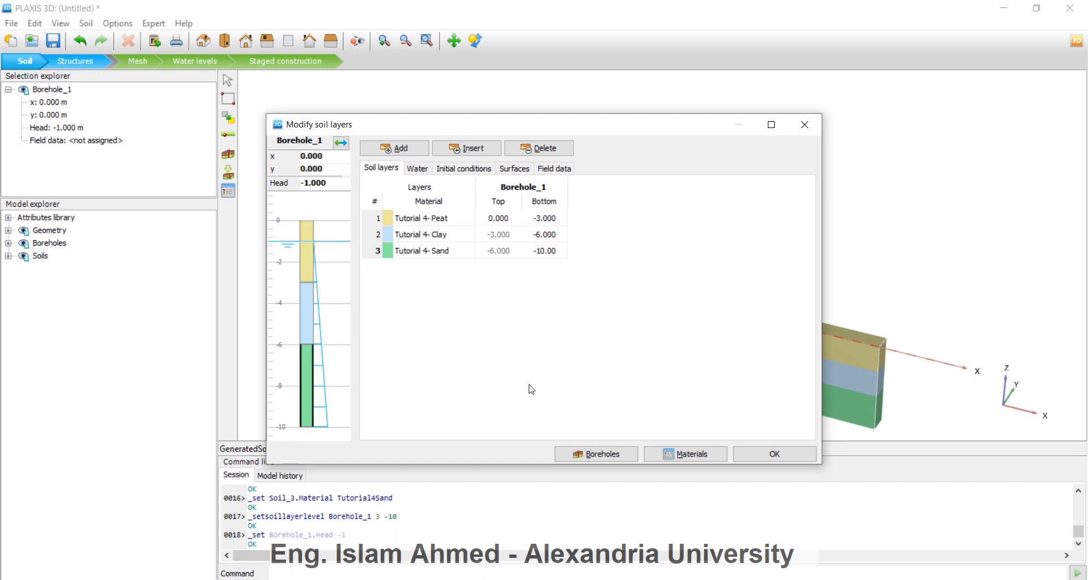
{"action": "left_click", "coordinate": [787, 458]}
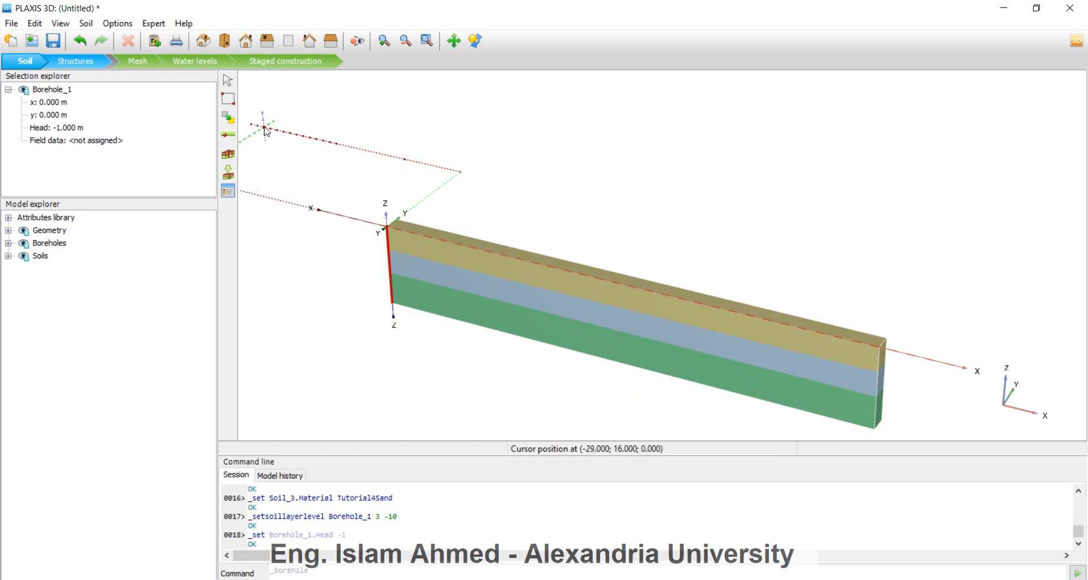
In Structures mode, create the half-embankment surface through (0 0 0), (0 0 4), (8 0 4) and (20 0 0), consulting the cross-section image in Photos.
{"action": "left_click", "coordinate": [77, 61]}
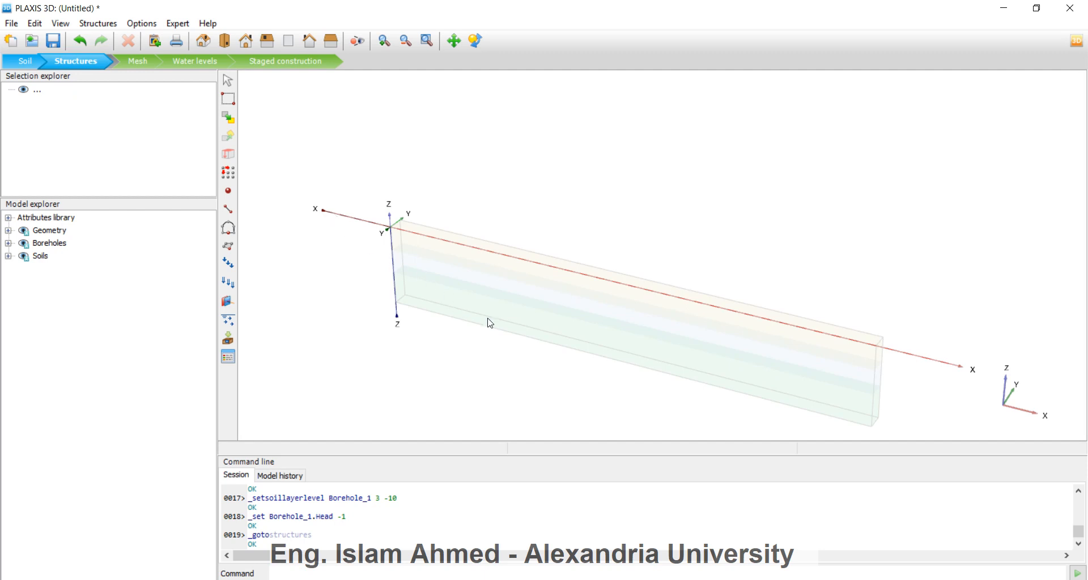
{"action": "left_click", "coordinate": [233, 247]}
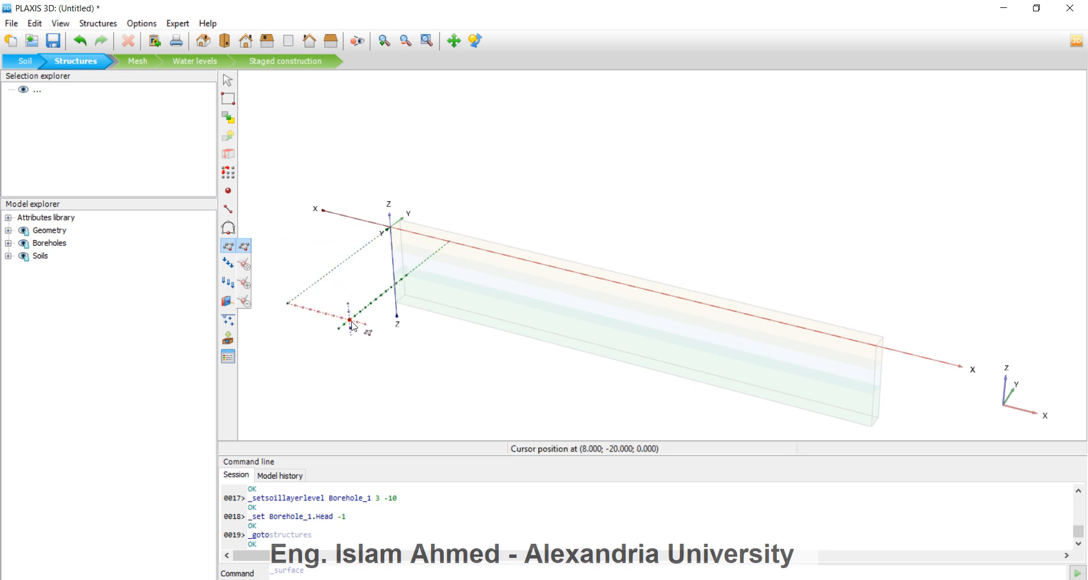
{"action": "left_click", "coordinate": [328, 574]}
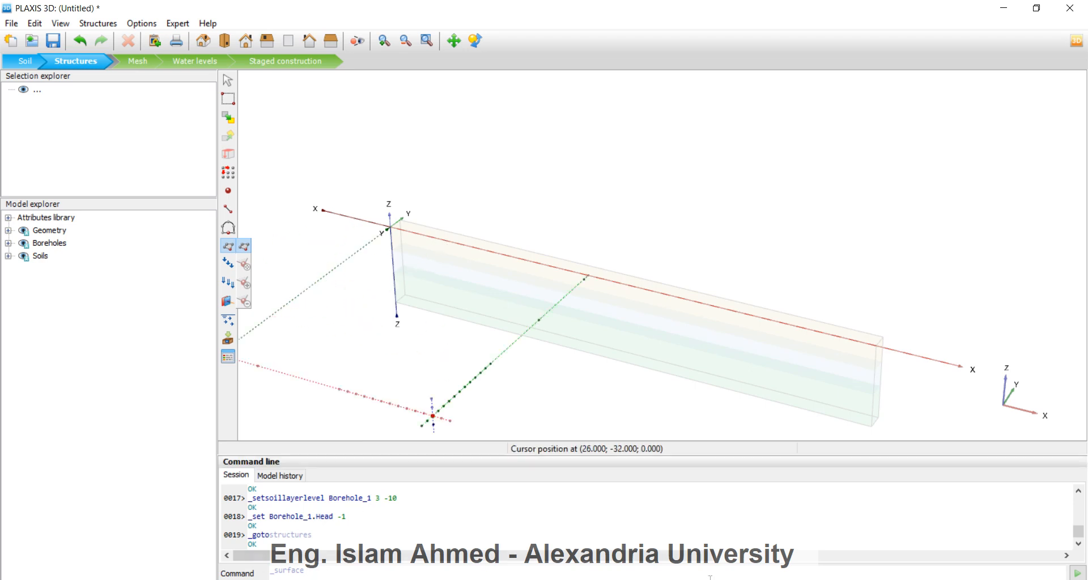
{"action": "key", "text": "alt+Tab"}
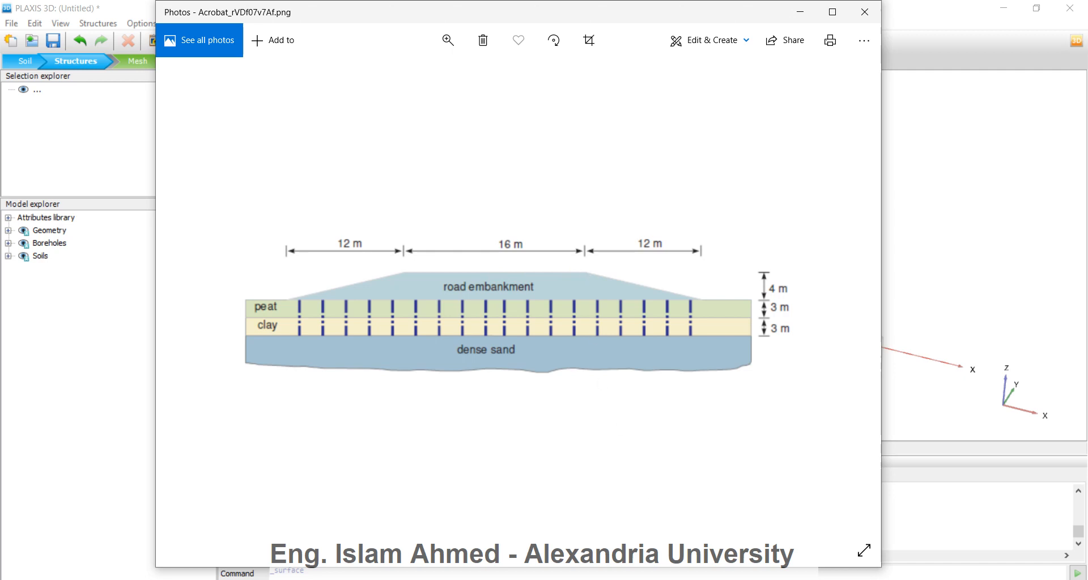
{"action": "left_click", "coordinate": [800, 12]}
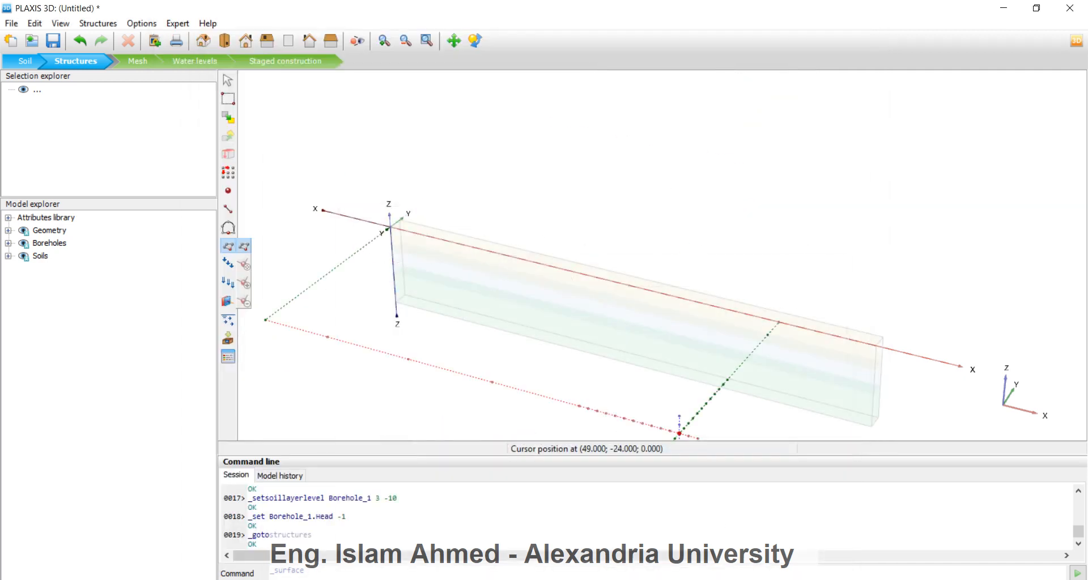
{"action": "type", "text": "0 0 0 0 0 4"}
{"action": "left_click", "coordinate": [630, 579]}
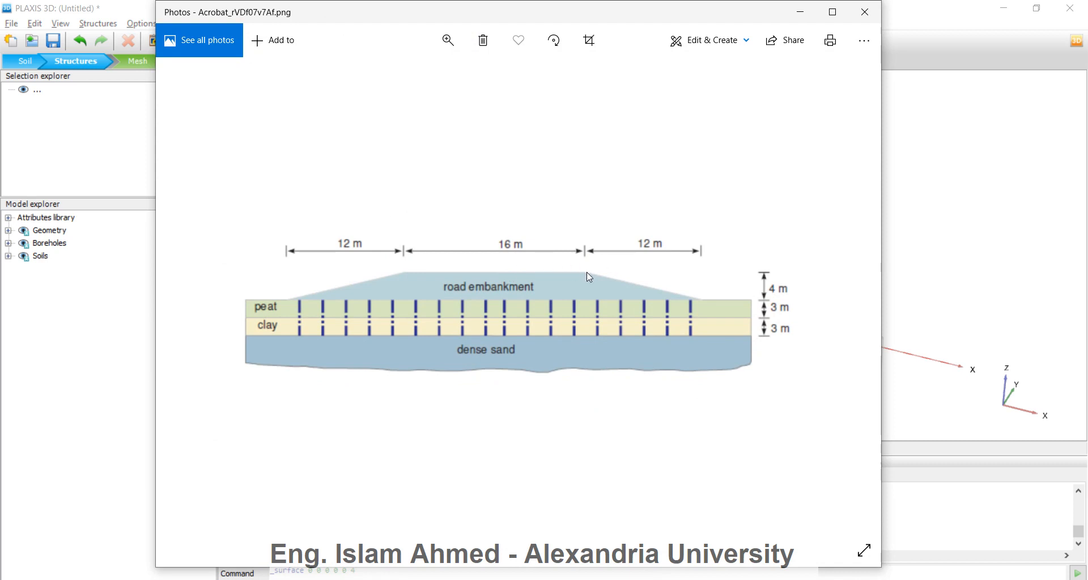
{"action": "key", "text": "alt+Tab"}
{"action": "key", "text": "alt+Tab"}
{"action": "key", "text": "alt+Tab"}
{"action": "key", "text": "alt+Tab"}
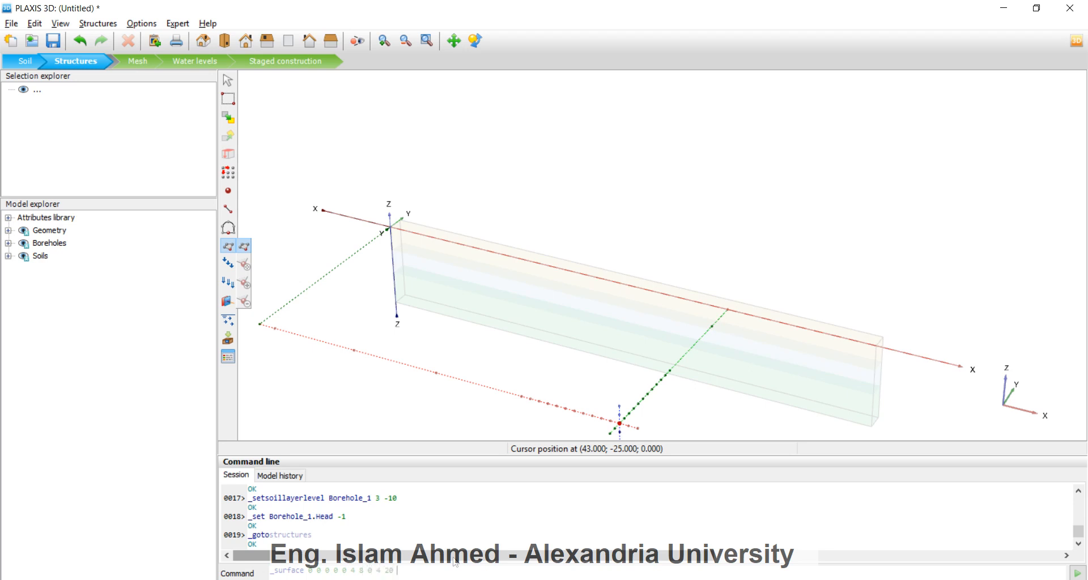
{"action": "key", "text": "Return"}
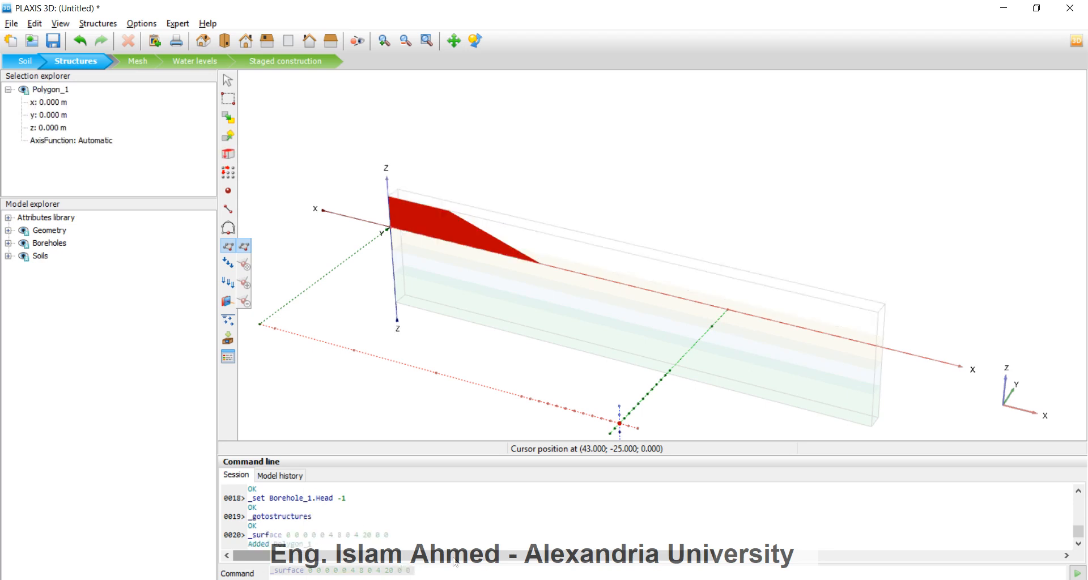
{"action": "scroll", "coordinate": [455, 218], "scroll_direction": "up", "scroll_amount": 3}
{"action": "key", "text": "Escape"}
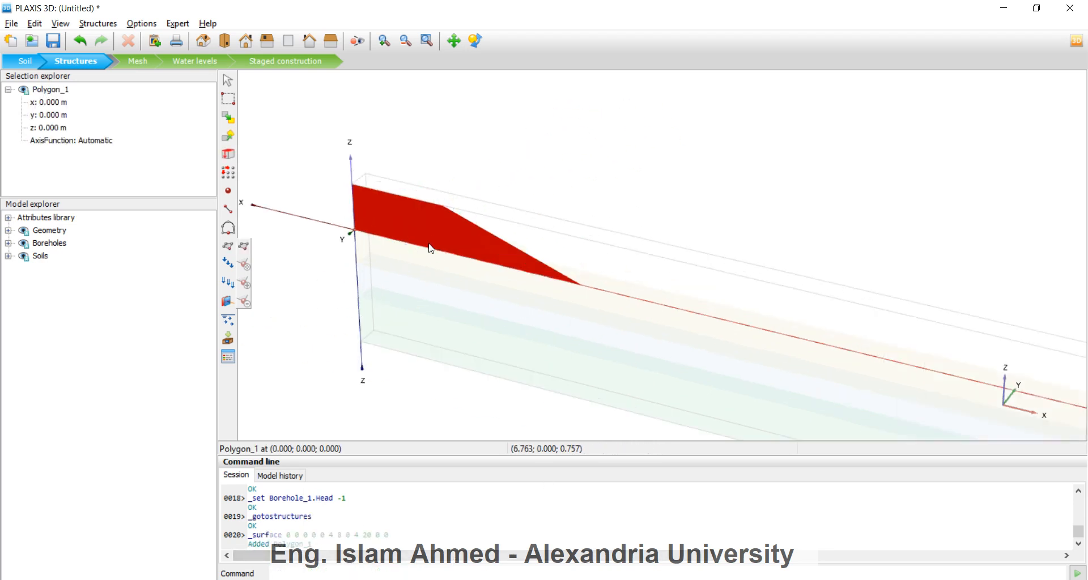
{"action": "key", "text": "Escape"}
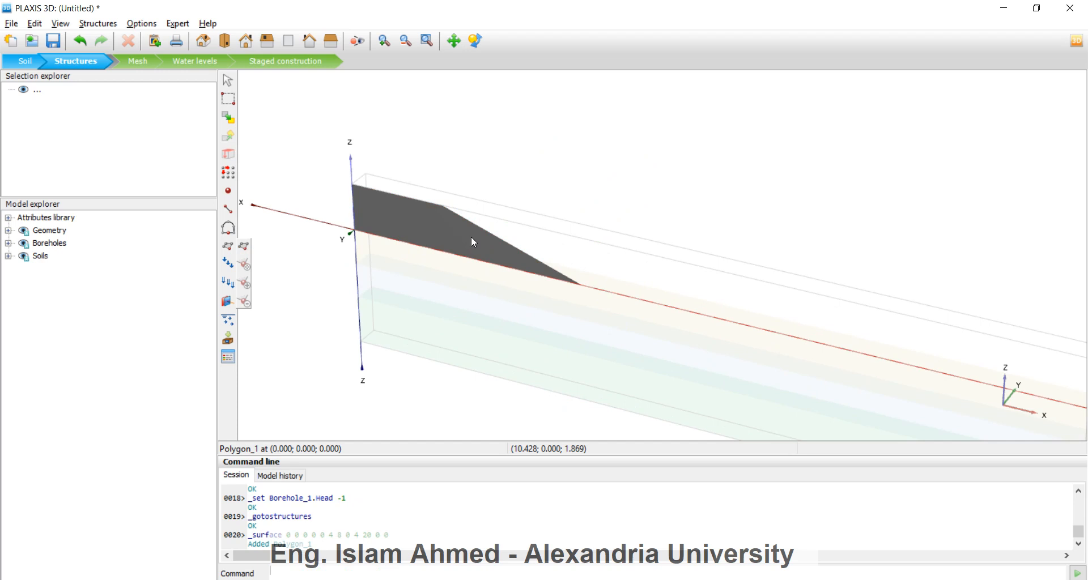
{"action": "left_click", "coordinate": [497, 178]}
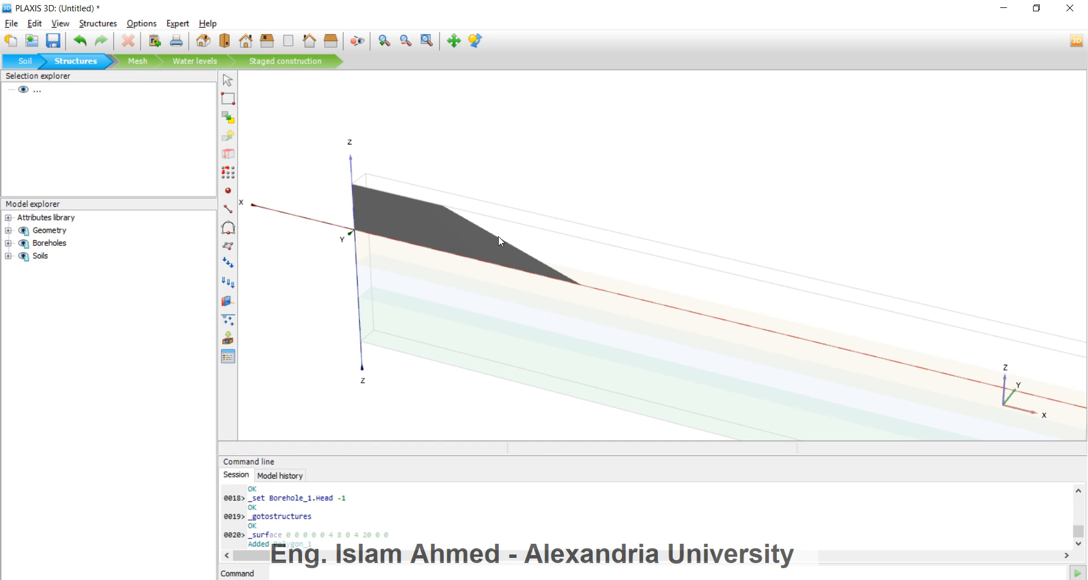
Create a line across the embankment surface from (0 0 2) to (14 0 2).
{"action": "left_click", "coordinate": [228, 209]}
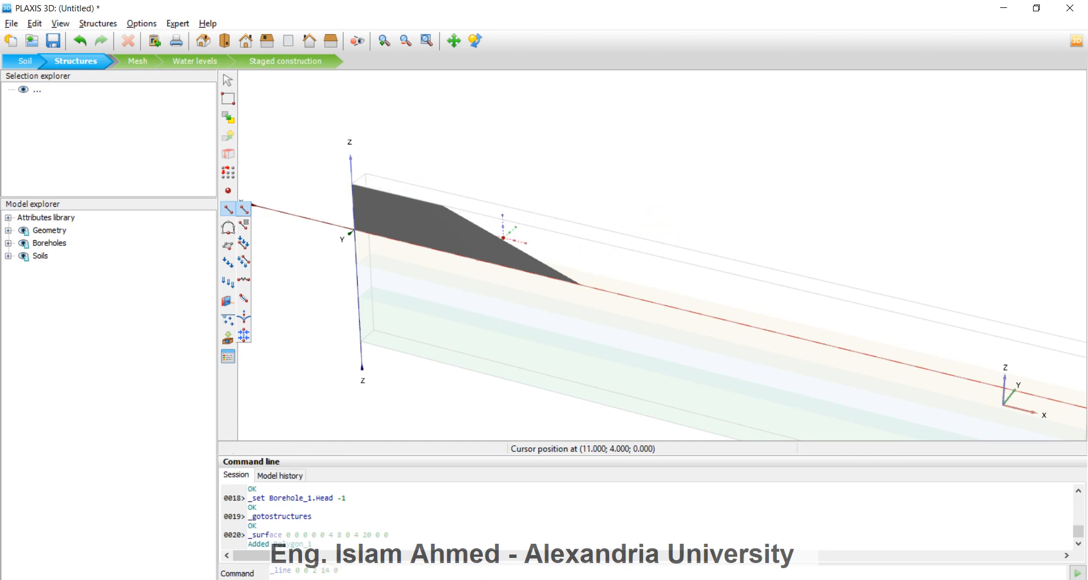
{"action": "type", "text": "2"}
{"action": "key", "text": "Return"}
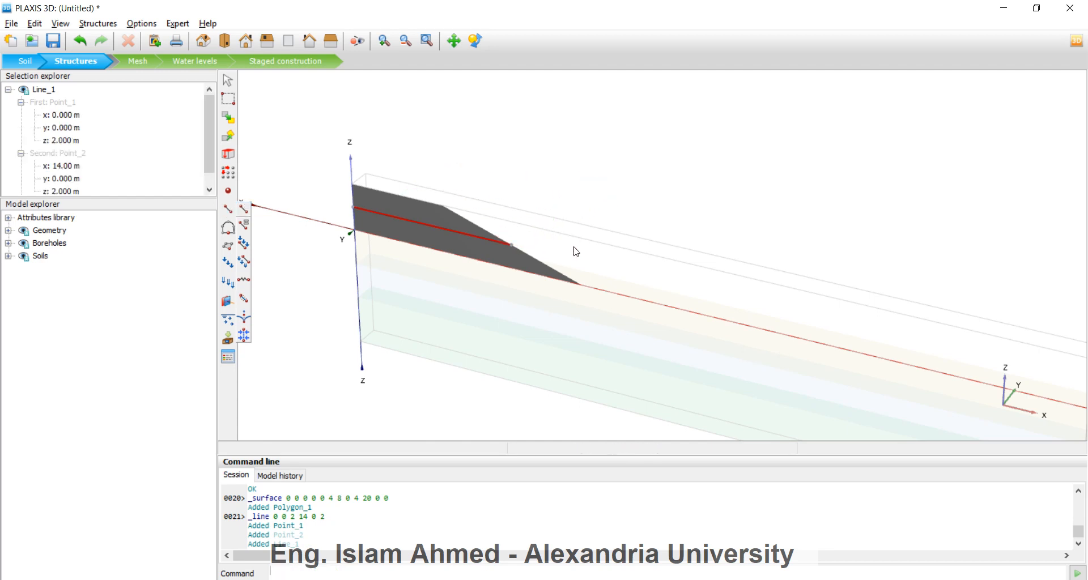
{"action": "left_click", "coordinate": [576, 251]}
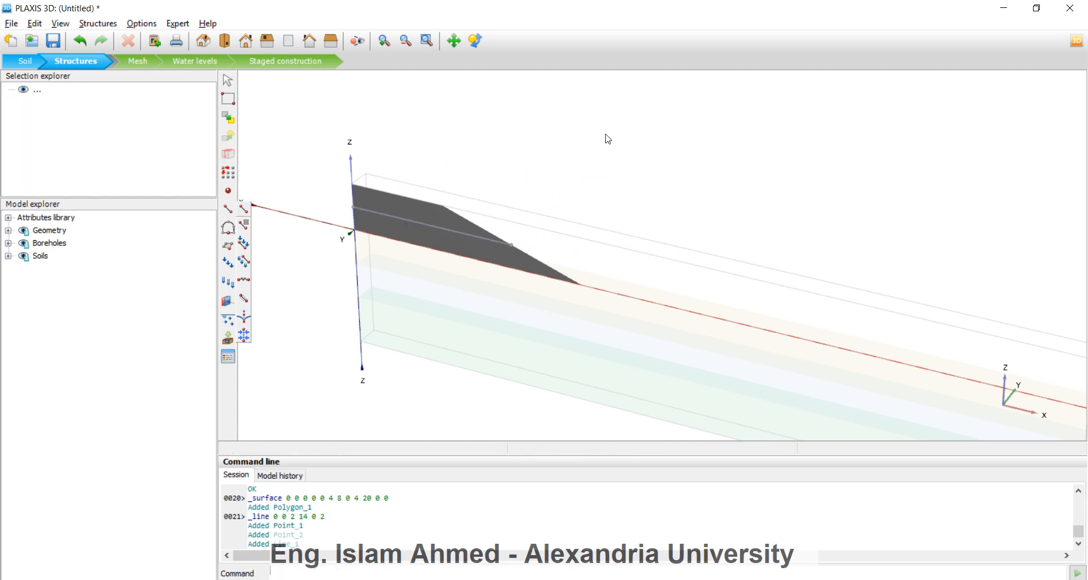
Select the embankment polygon together with its horizontal line and extrude them 2 m in the y direction.
{"action": "left_click", "coordinate": [229, 100]}
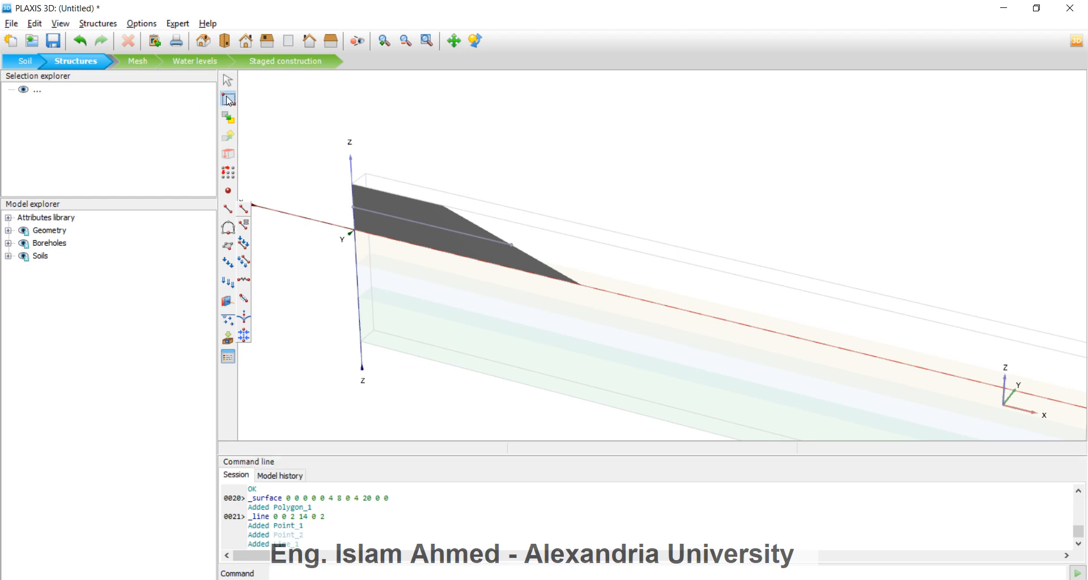
{"action": "left_click", "coordinate": [229, 100]}
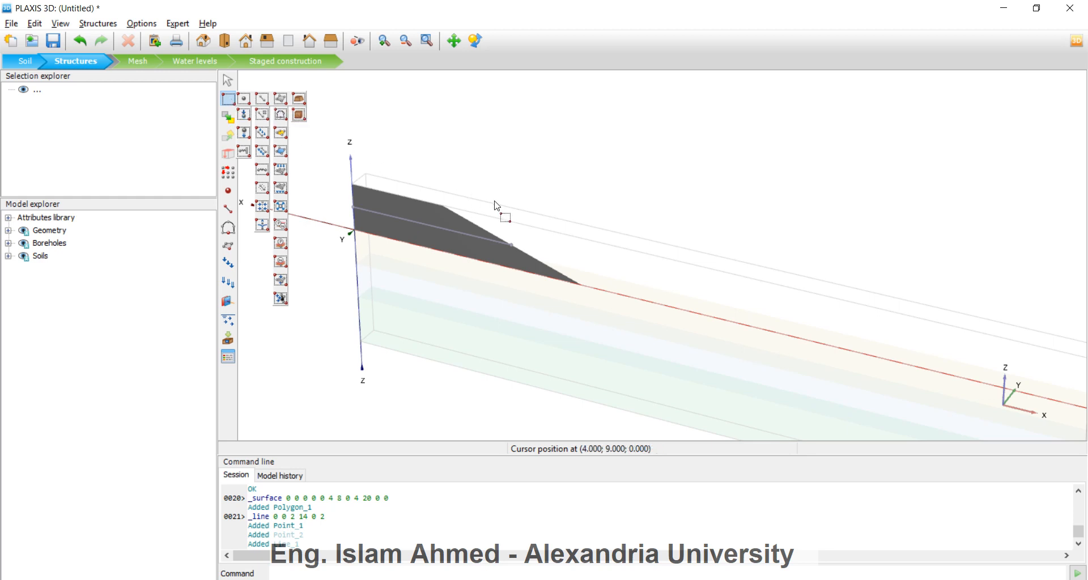
{"action": "left_click_drag", "start_coordinate": [568, 198], "coordinate": [470, 253]}
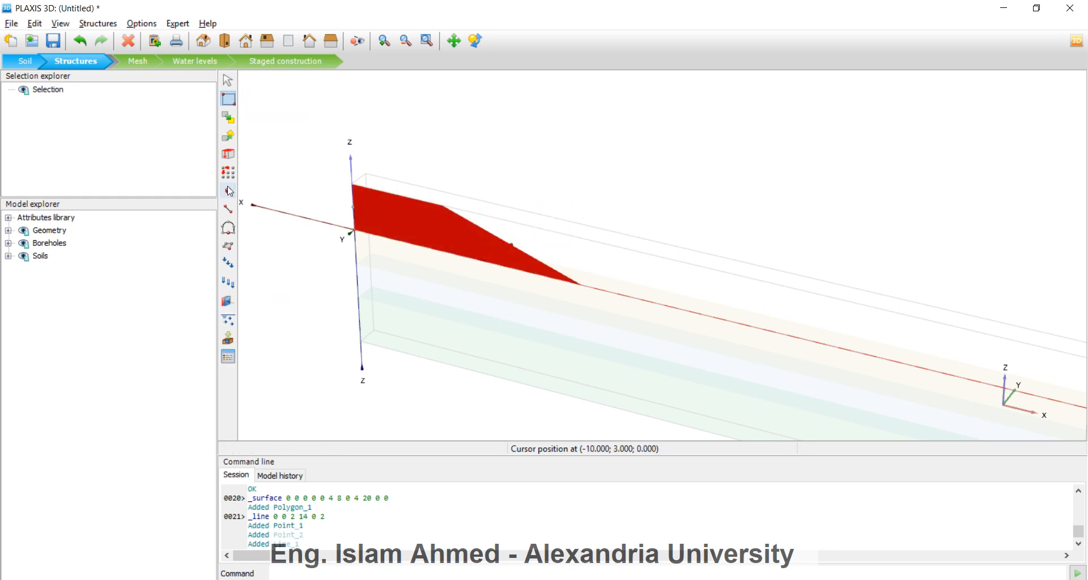
{"action": "left_click", "coordinate": [229, 155]}
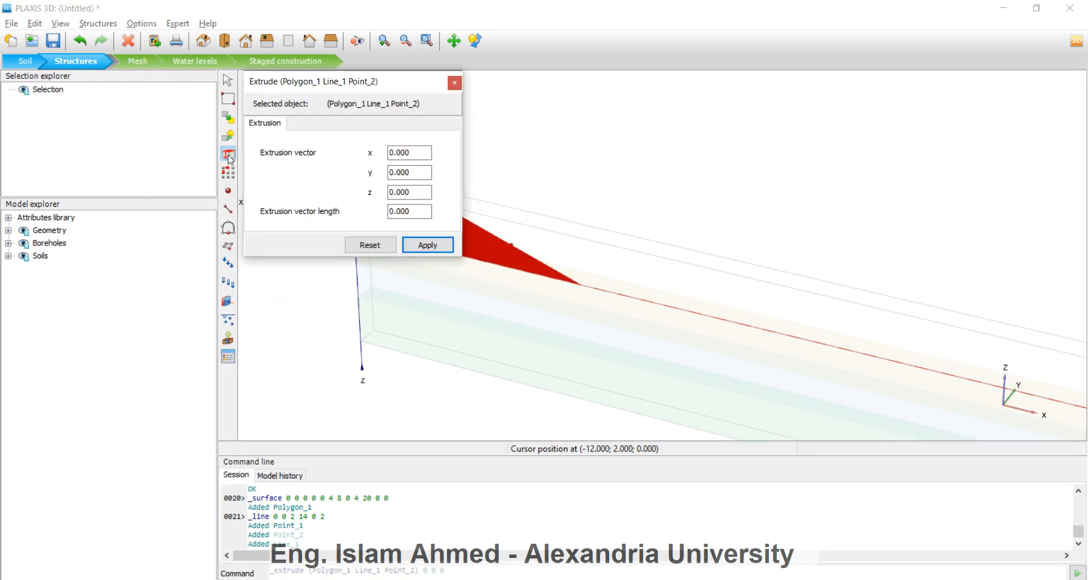
{"action": "left_click_drag", "start_coordinate": [412, 170], "coordinate": [326, 174]}
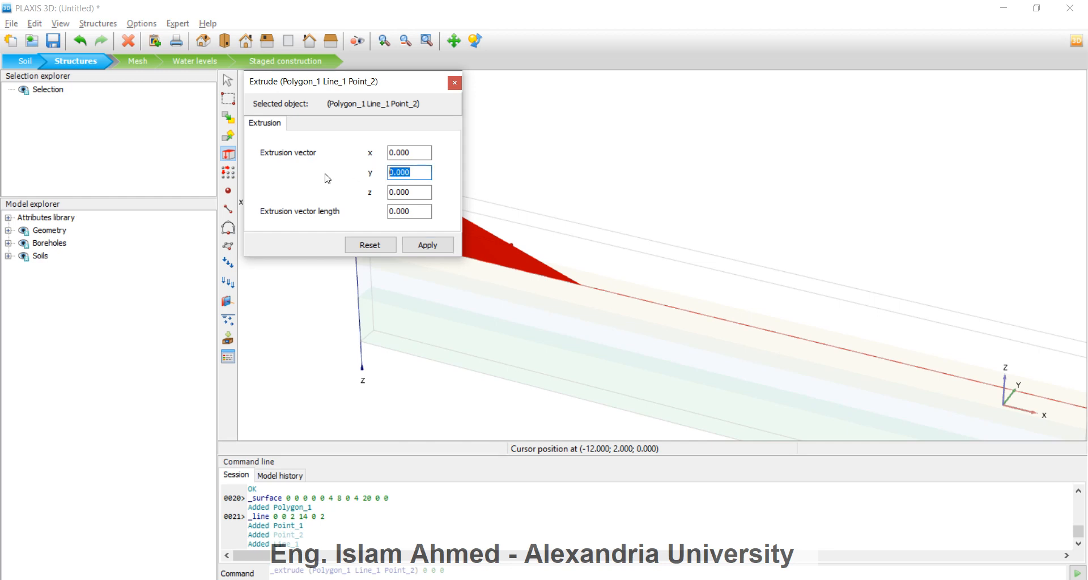
{"action": "type", "text": "2"}
{"action": "left_click", "coordinate": [417, 248]}
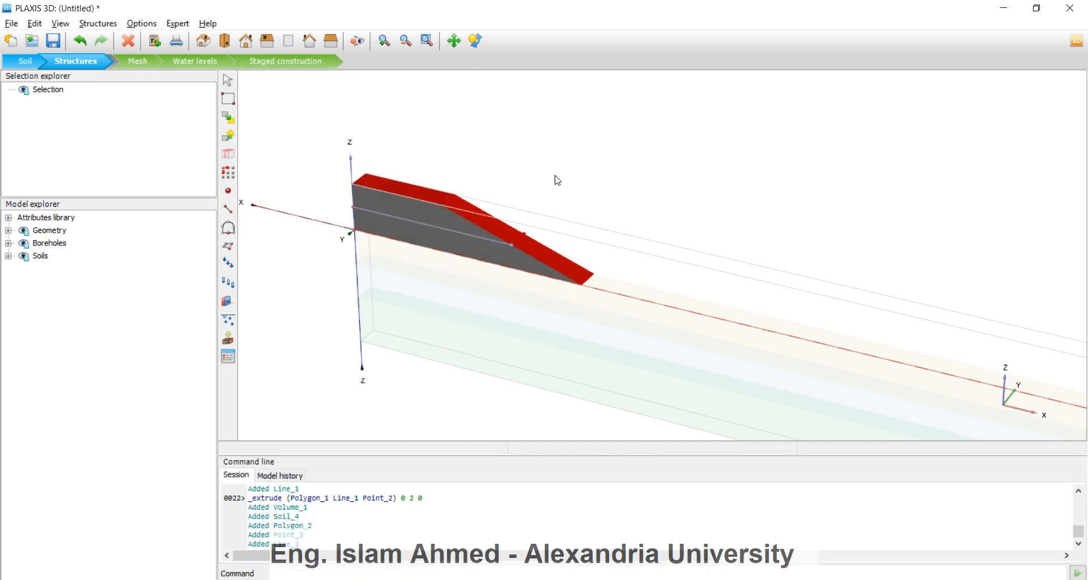
Delete the original front polygon, the horizontal line on it and the line's point at x = 0.
{"action": "left_click", "coordinate": [468, 245]}
{"action": "key", "text": "Delete"}
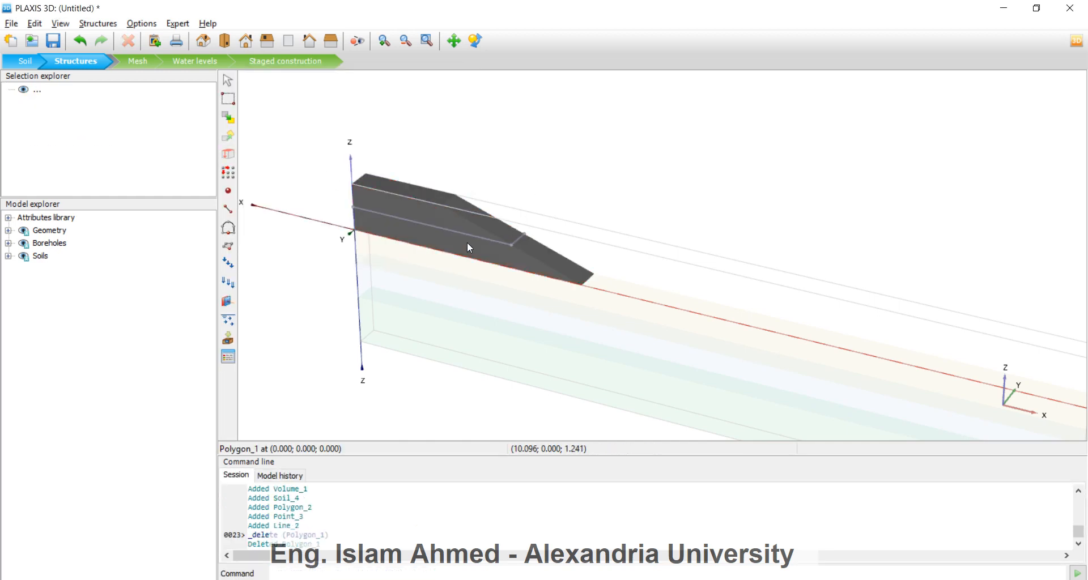
{"action": "left_click", "coordinate": [468, 232]}
{"action": "left_click", "coordinate": [470, 235]}
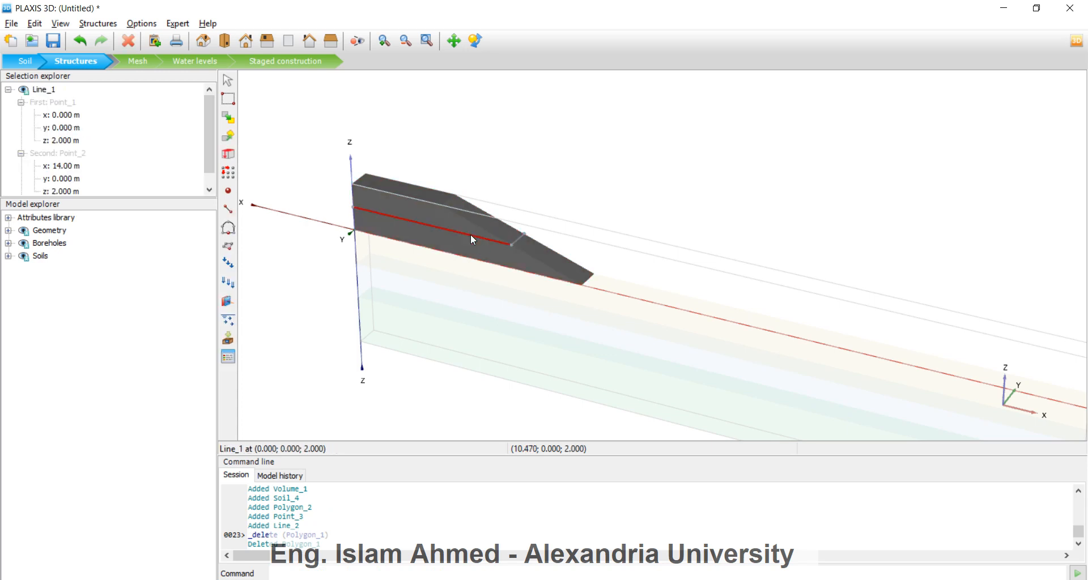
{"action": "key", "text": "Delete"}
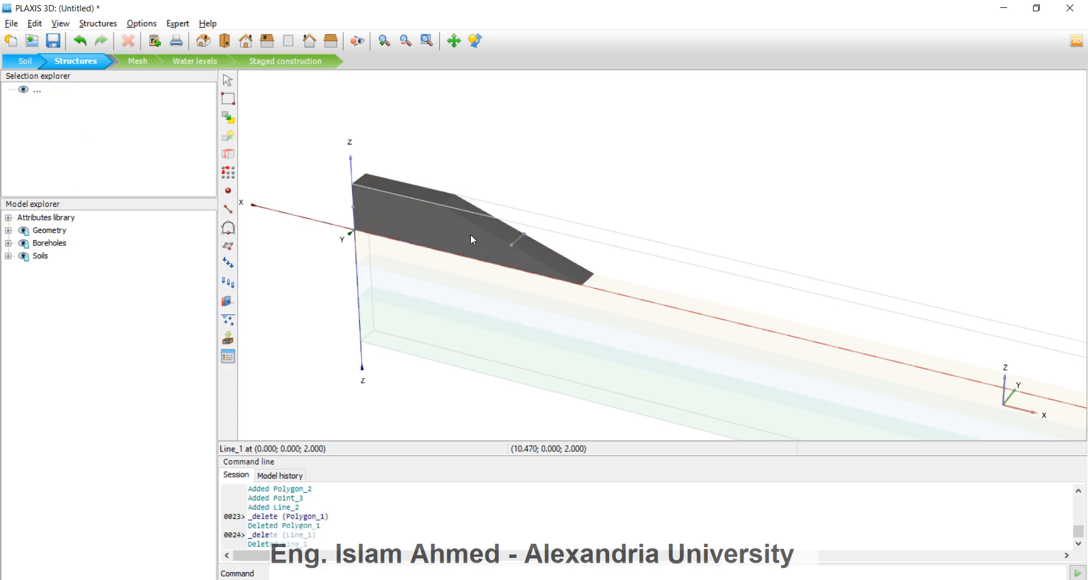
{"action": "left_click", "coordinate": [352, 209]}
{"action": "key", "text": "Delete"}
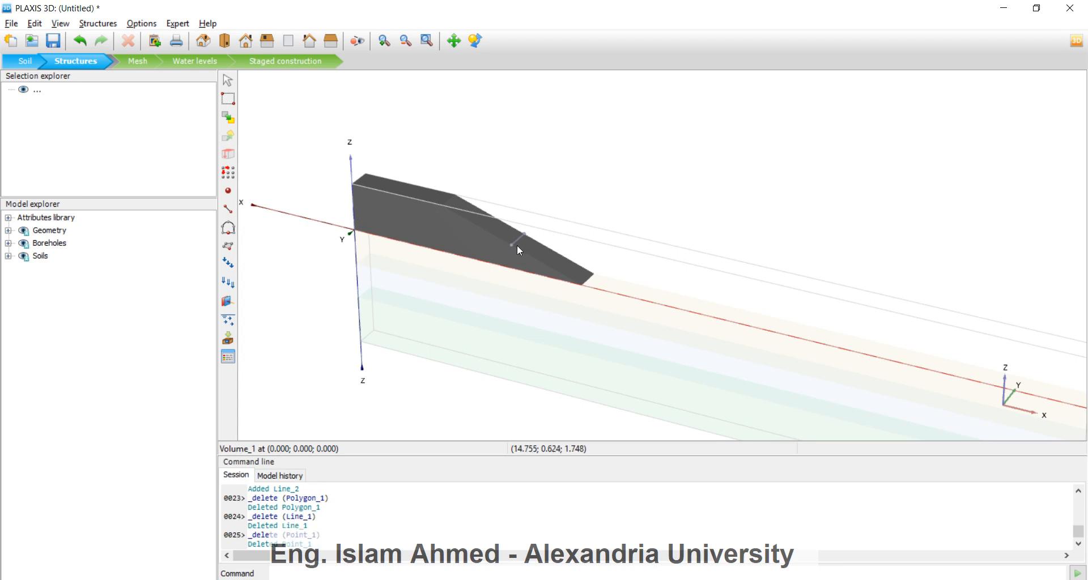
Delete the short extruded line on the embankment slope along with its two end points.
{"action": "left_click", "coordinate": [509, 243]}
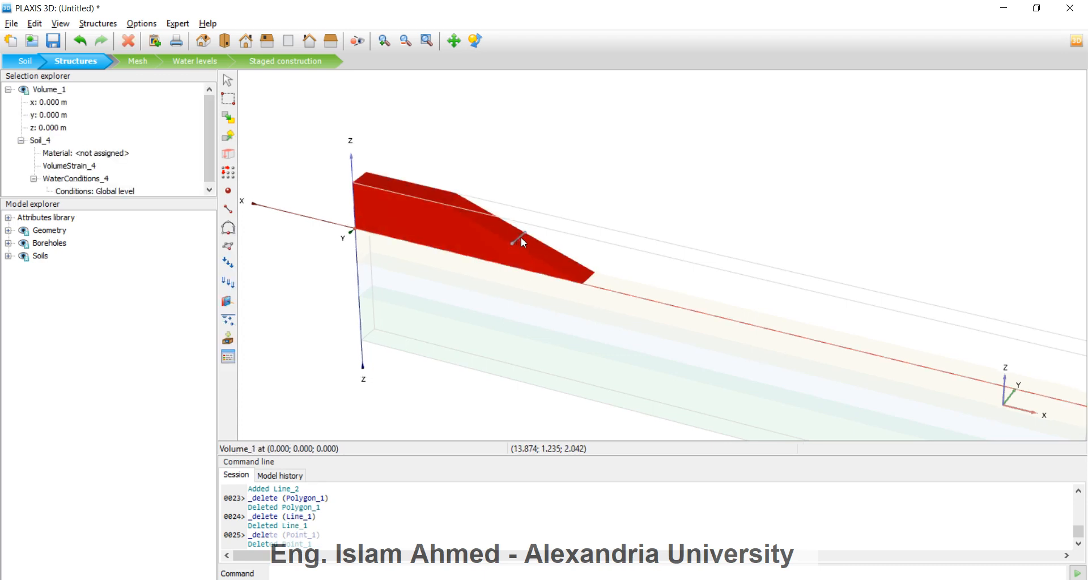
{"action": "left_click", "coordinate": [517, 238]}
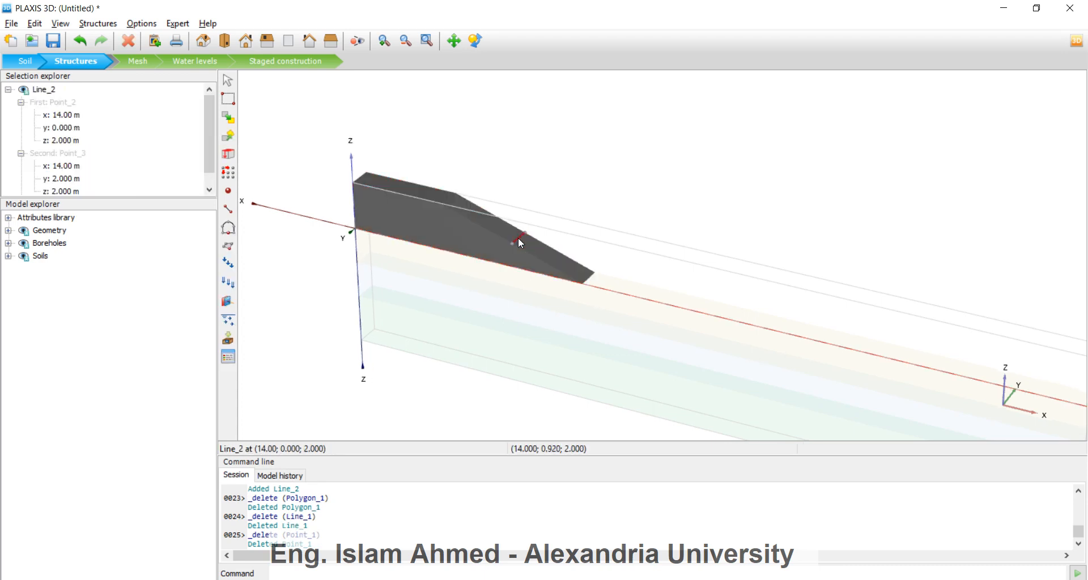
{"action": "key", "text": "Delete"}
{"action": "left_click", "coordinate": [525, 232]}
{"action": "key", "text": "Delete"}
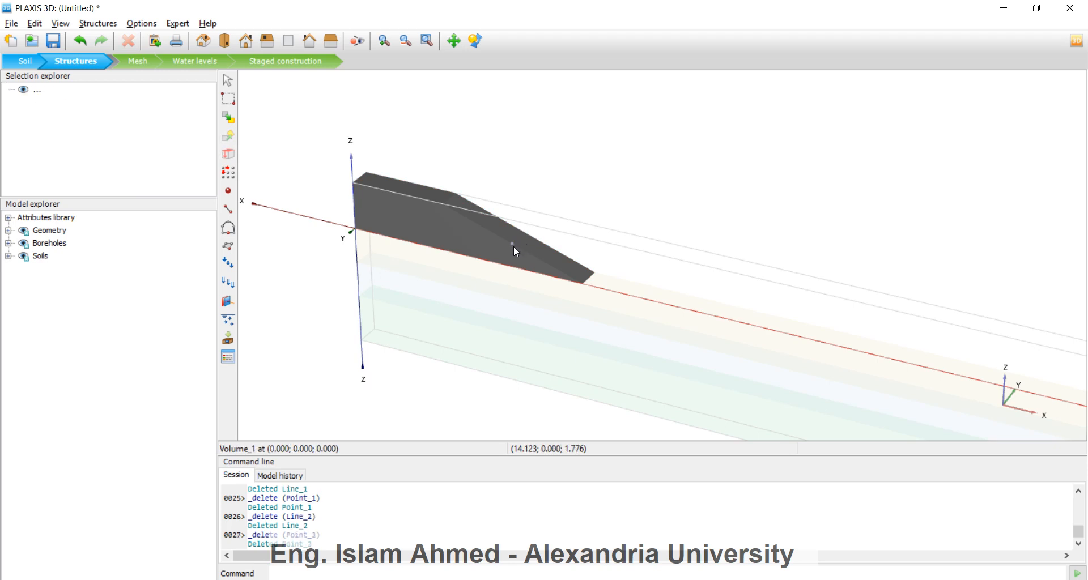
{"action": "left_click", "coordinate": [512, 244]}
{"action": "key", "text": "Delete"}
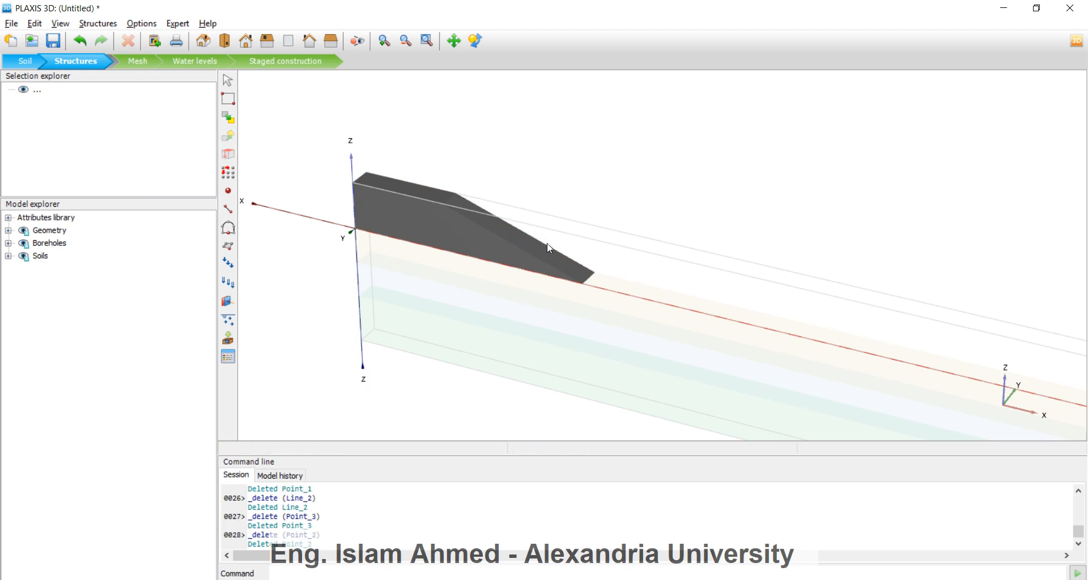
Assign the Tutorial 4- Embankment material to the soil of the embankment volume.
{"action": "right_click_drag", "start_coordinate": [516, 257], "coordinate": [457, 306]}
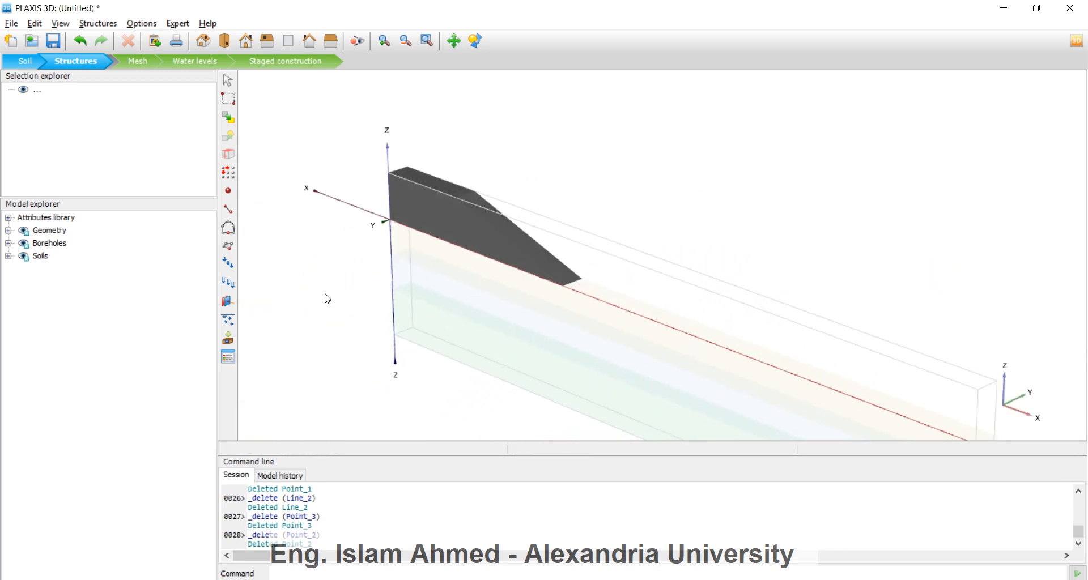
{"action": "left_click", "coordinate": [448, 215]}
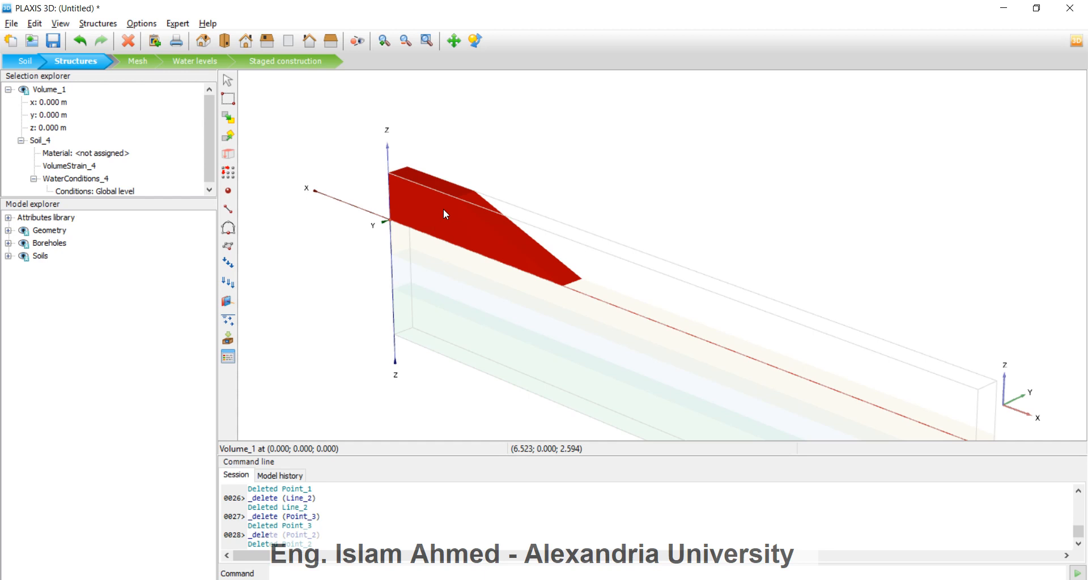
{"action": "left_click", "coordinate": [131, 154]}
{"action": "left_click", "coordinate": [105, 155]}
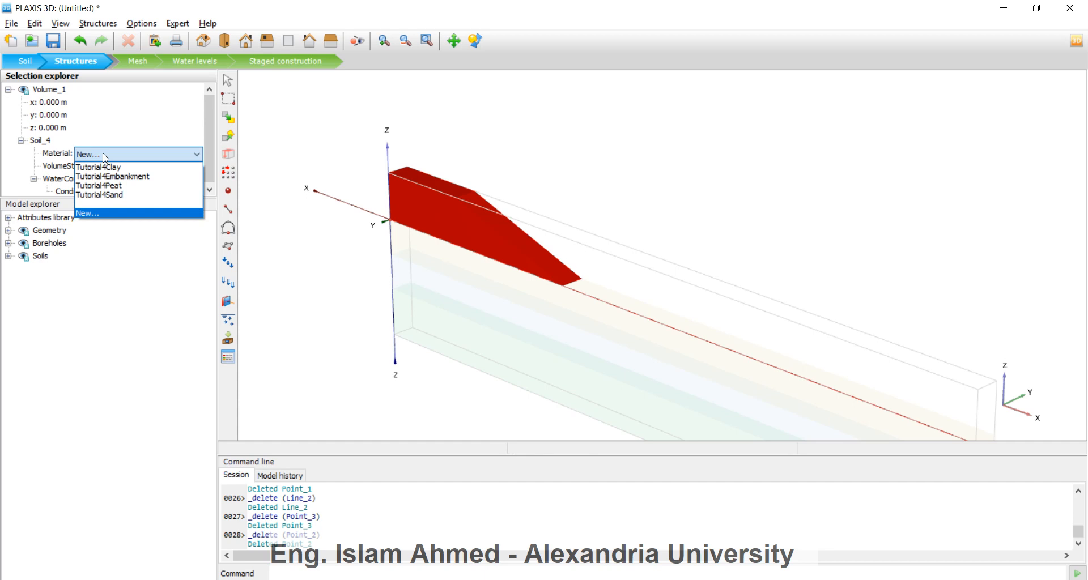
{"action": "left_click", "coordinate": [104, 157]}
{"action": "right_click", "coordinate": [467, 206]}
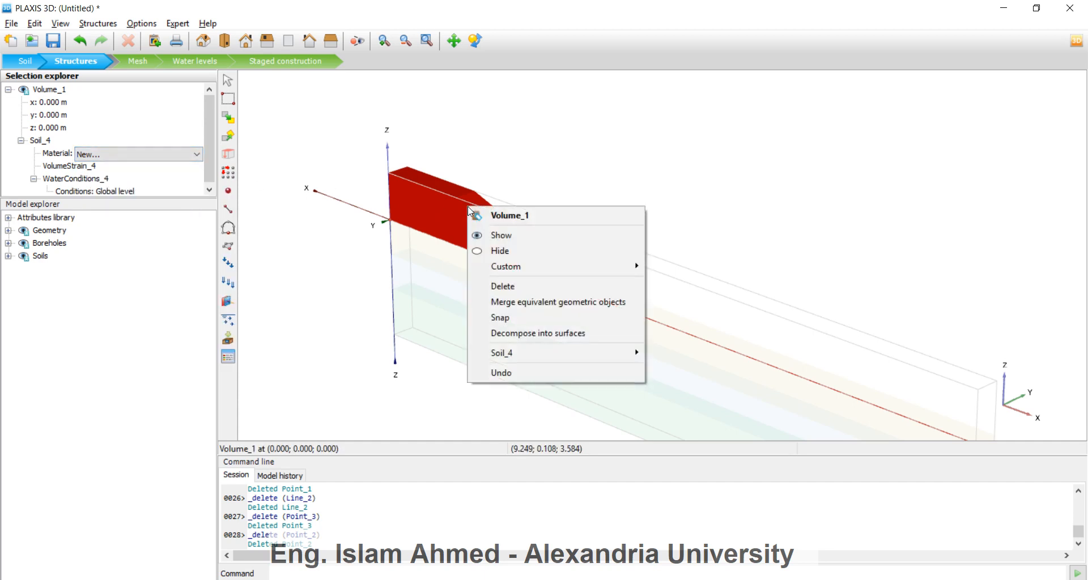
{"action": "mouse_move", "coordinate": [527, 353]}
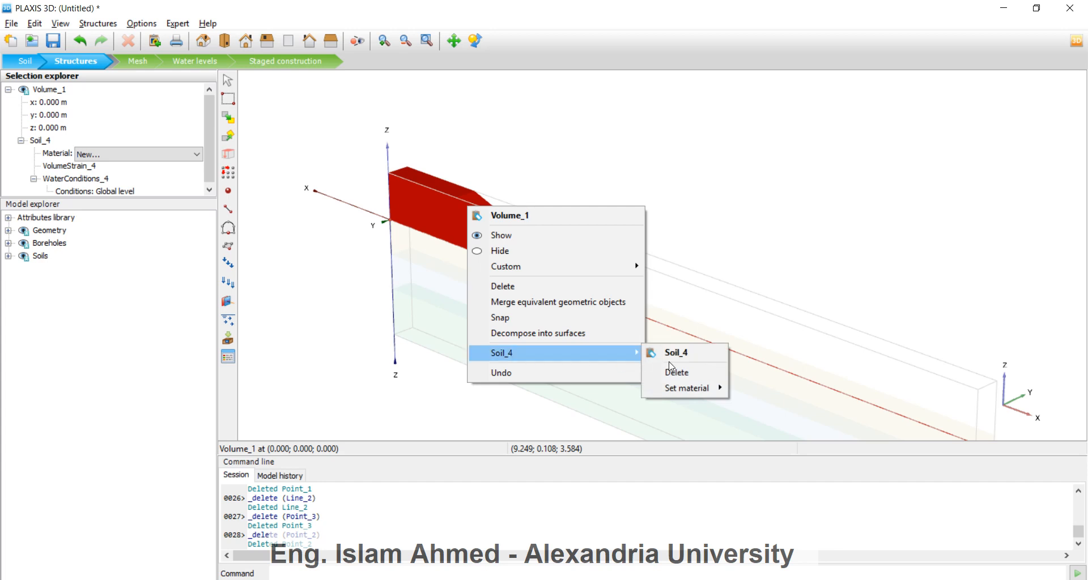
{"action": "mouse_move", "coordinate": [698, 386]}
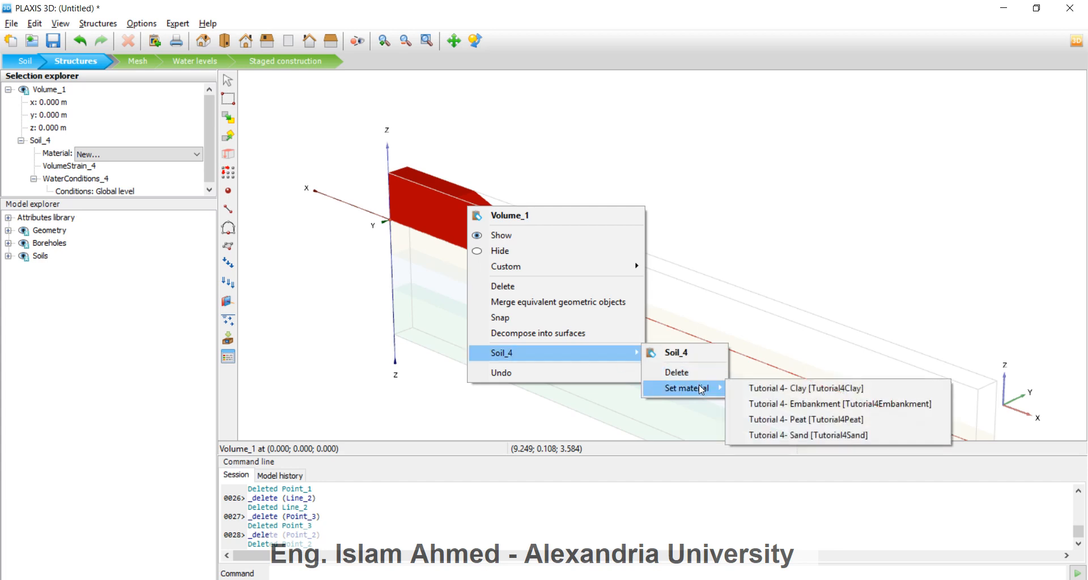
{"action": "left_click", "coordinate": [797, 405]}
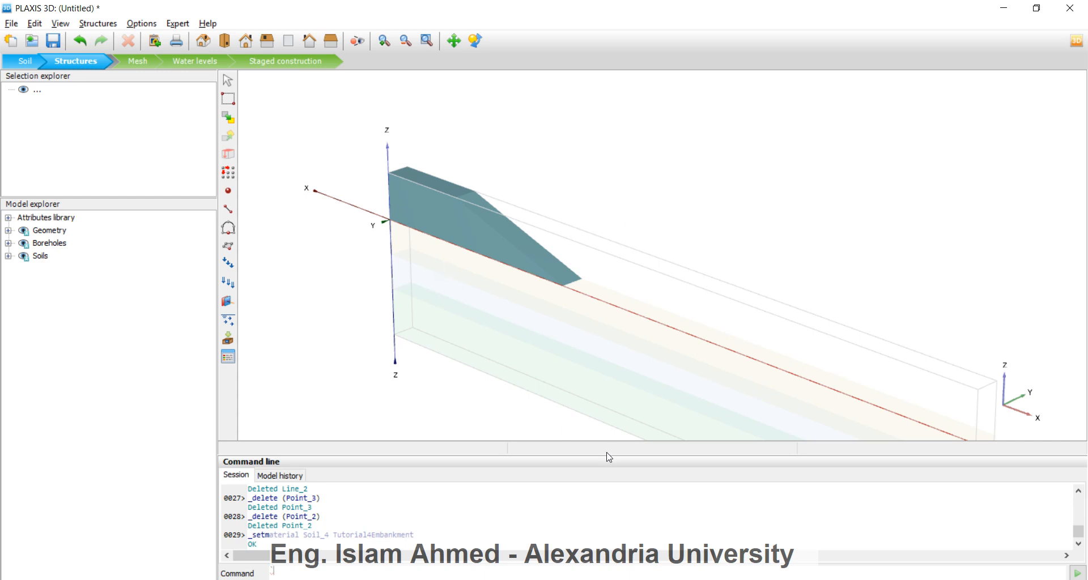
Check the drain layout in the reference cross-section image and create a vertical line drain from (1 1 0) to (1 1 -6).
{"action": "key", "text": "alt+Tab"}
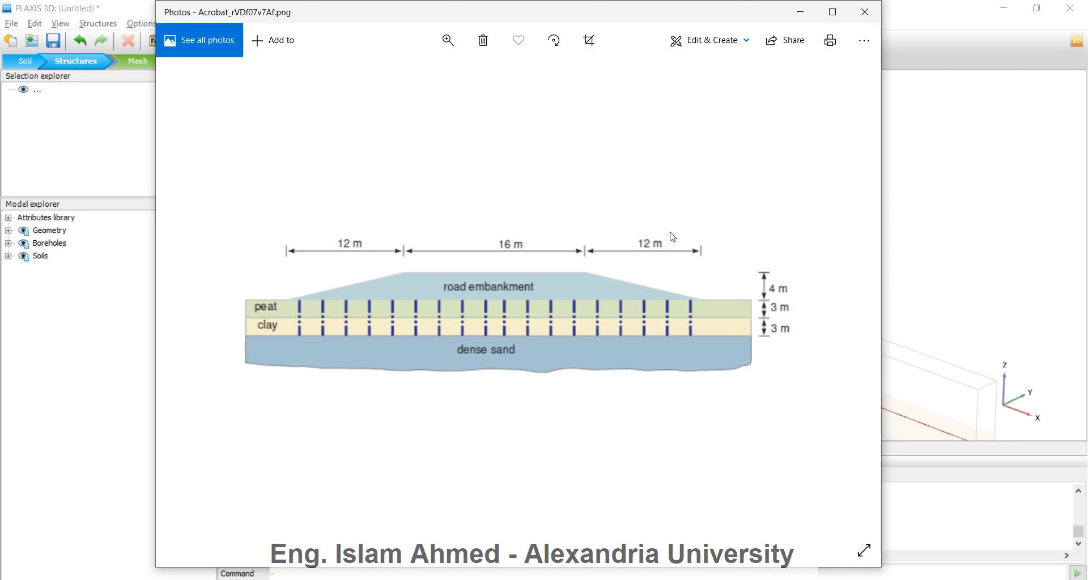
{"action": "left_click", "coordinate": [800, 12]}
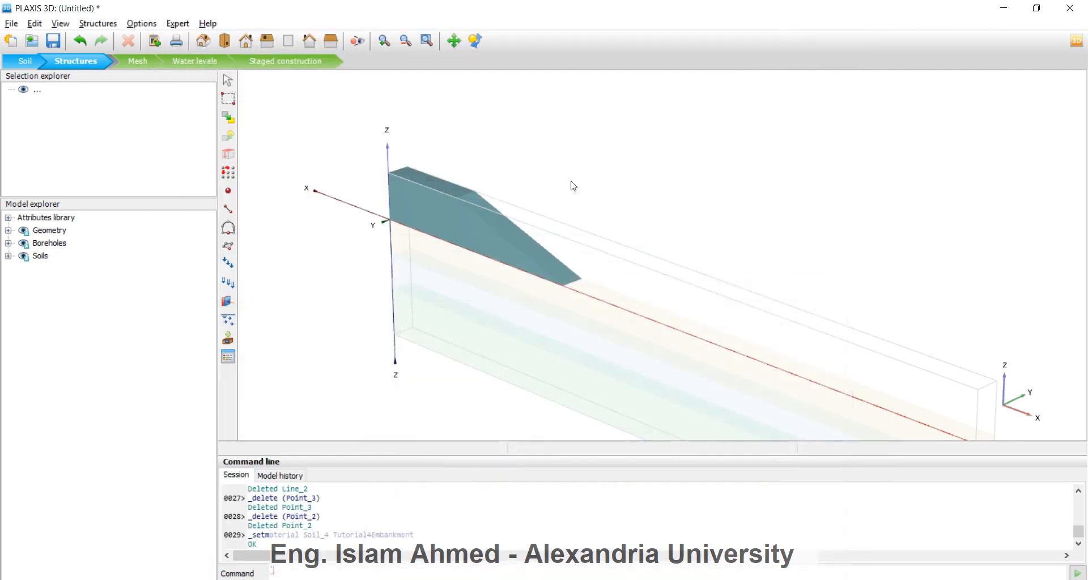
{"action": "left_click", "coordinate": [229, 320]}
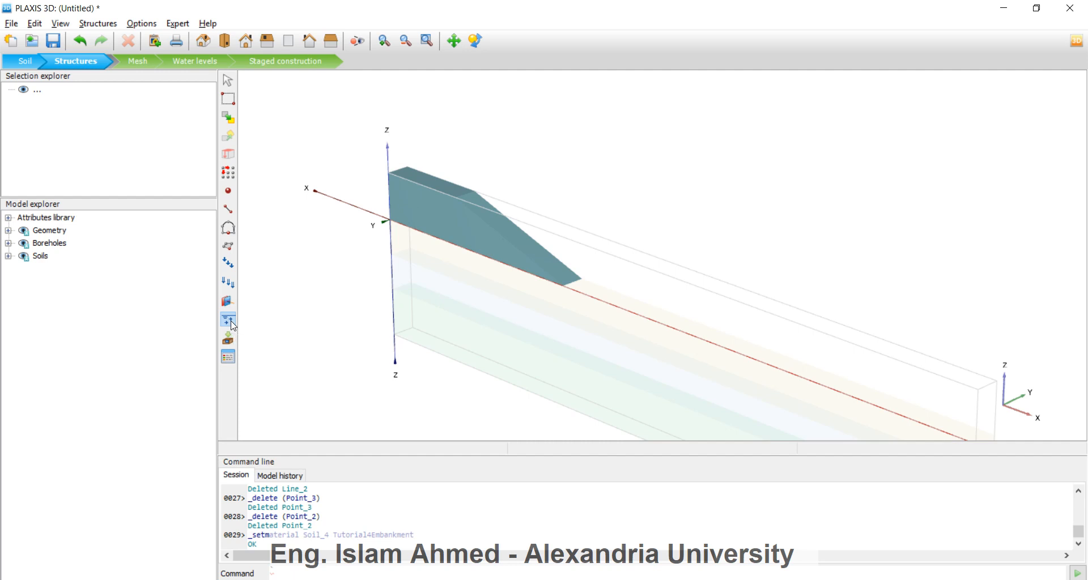
{"action": "left_click", "coordinate": [230, 322]}
{"action": "left_click", "coordinate": [244, 338]}
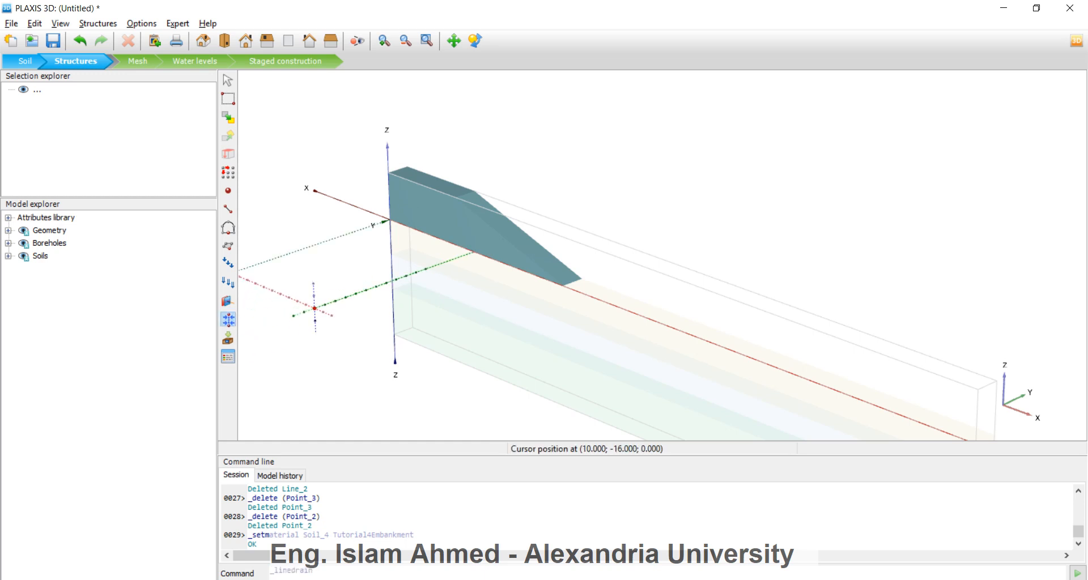
{"action": "left_click", "coordinate": [346, 573]}
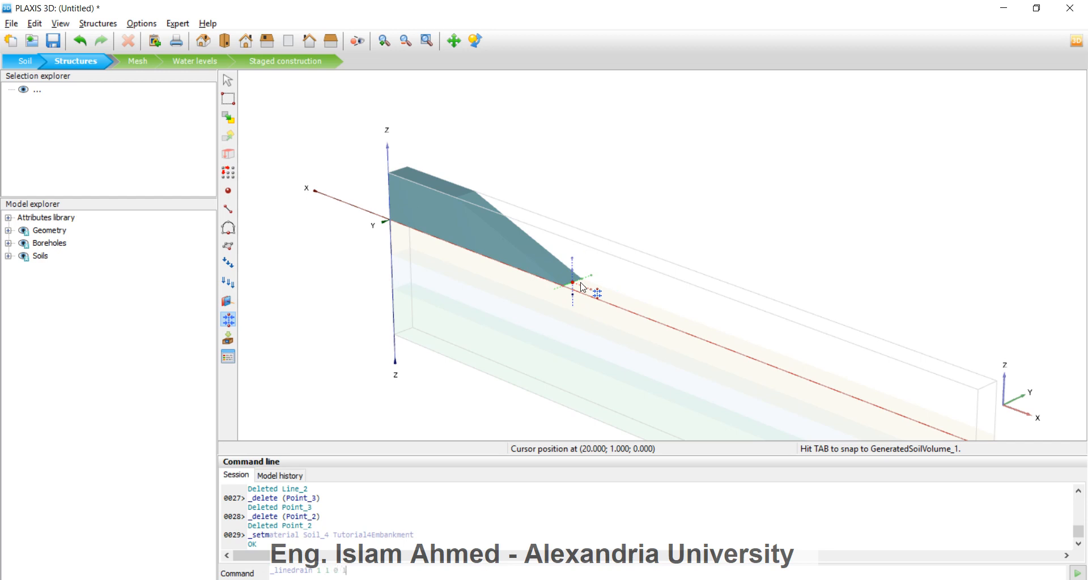
{"action": "type", "text": "6"}
{"action": "key", "text": "Return"}
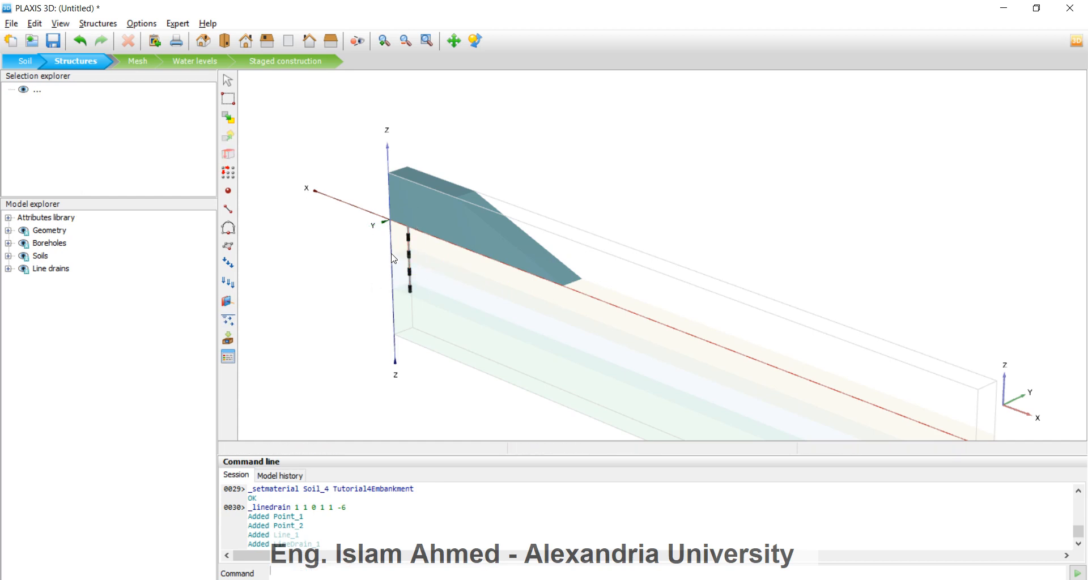
Array the line drain in the x direction with 9 columns spaced 2 m apart.
{"action": "left_click", "coordinate": [408, 257]}
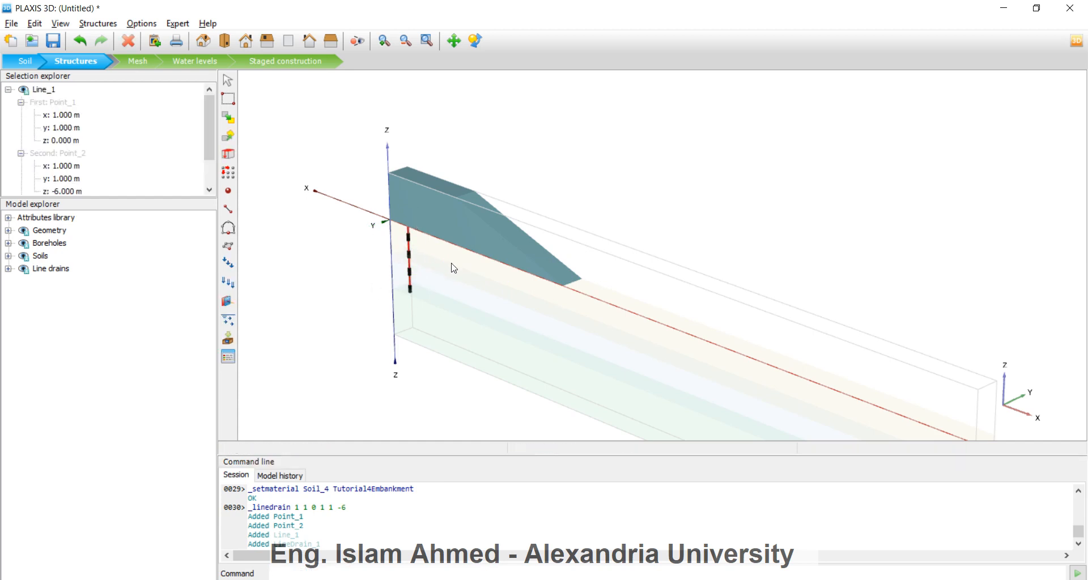
{"action": "left_click", "coordinate": [227, 172]}
{"action": "left_click", "coordinate": [623, 244]}
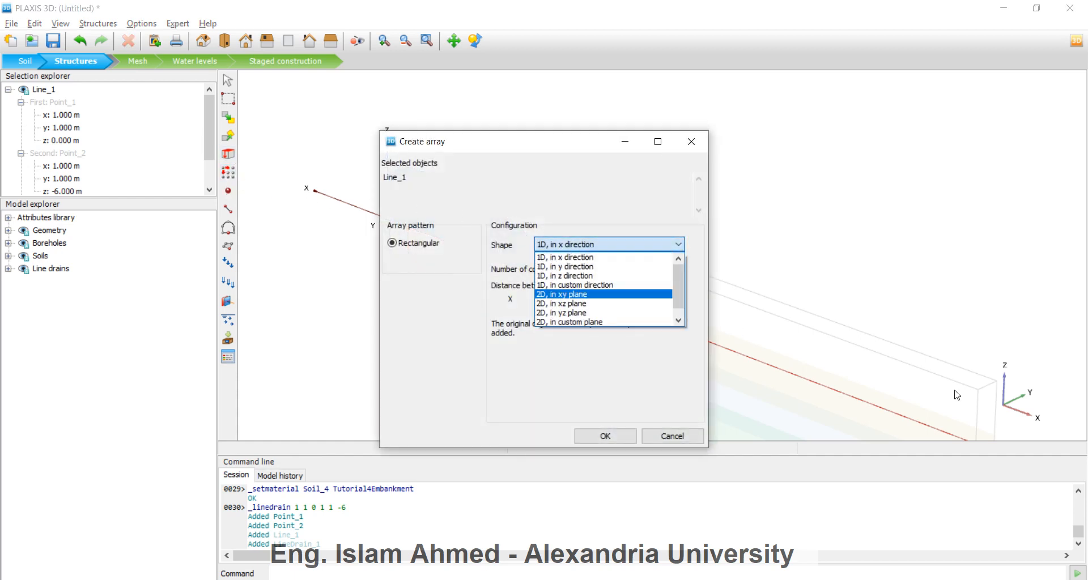
{"action": "left_click", "coordinate": [662, 249]}
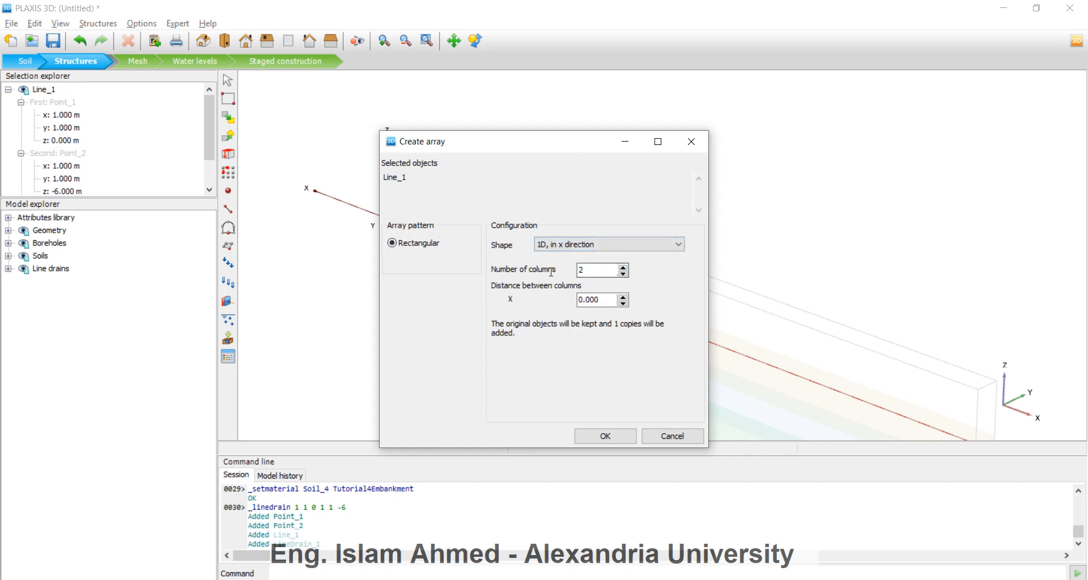
{"action": "key", "text": "BackSpace"}
{"action": "type", "text": "9"}
{"action": "key", "text": "Tab"}
{"action": "type", "text": "2"}
{"action": "left_click", "coordinate": [605, 436]}
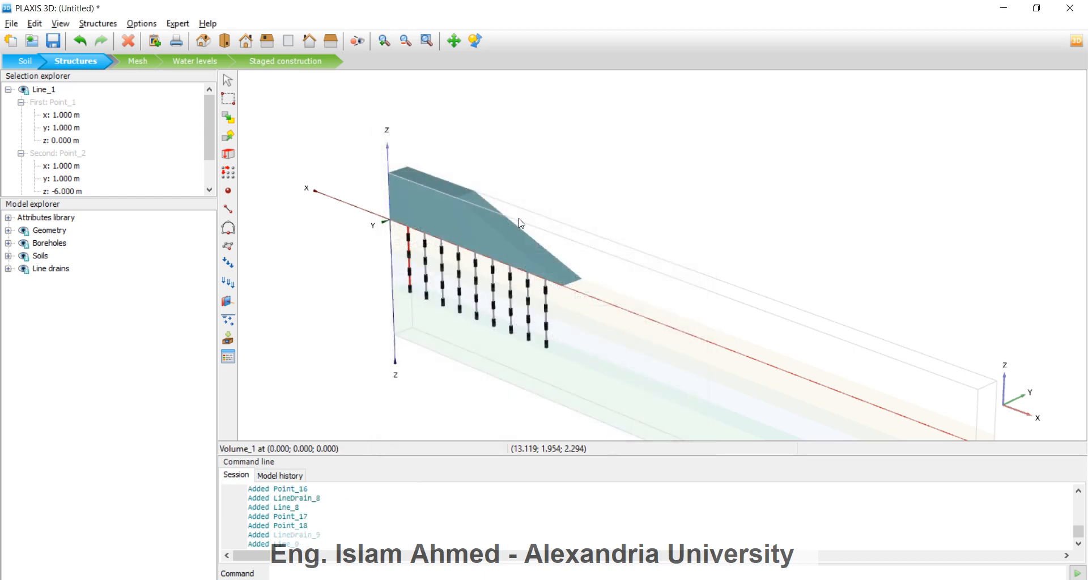
{"action": "left_click", "coordinate": [567, 180]}
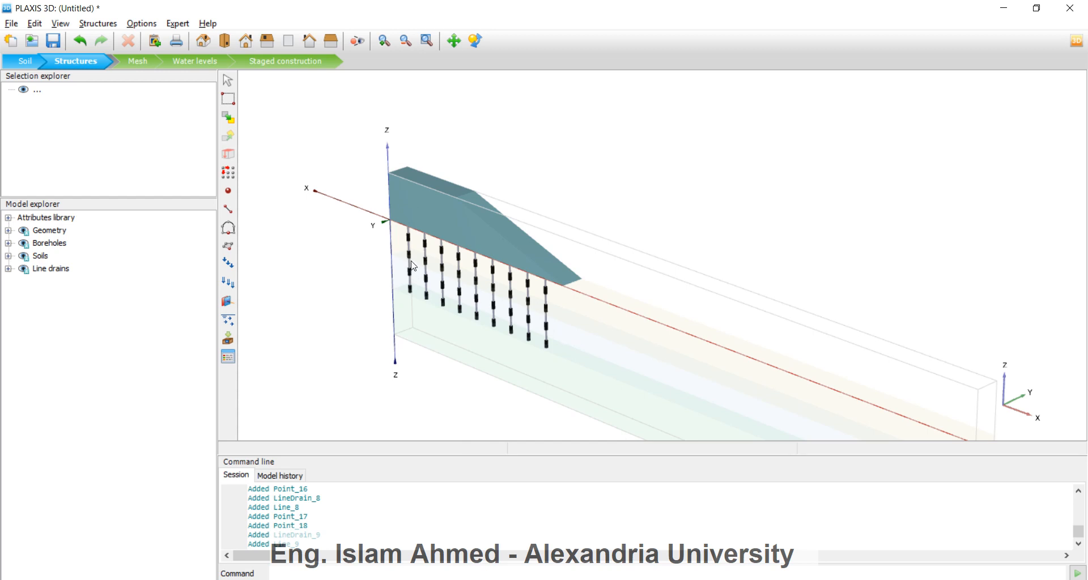
Switch to mesh mode and generate the mesh with a Coarse element distribution.
{"action": "left_click", "coordinate": [136, 61]}
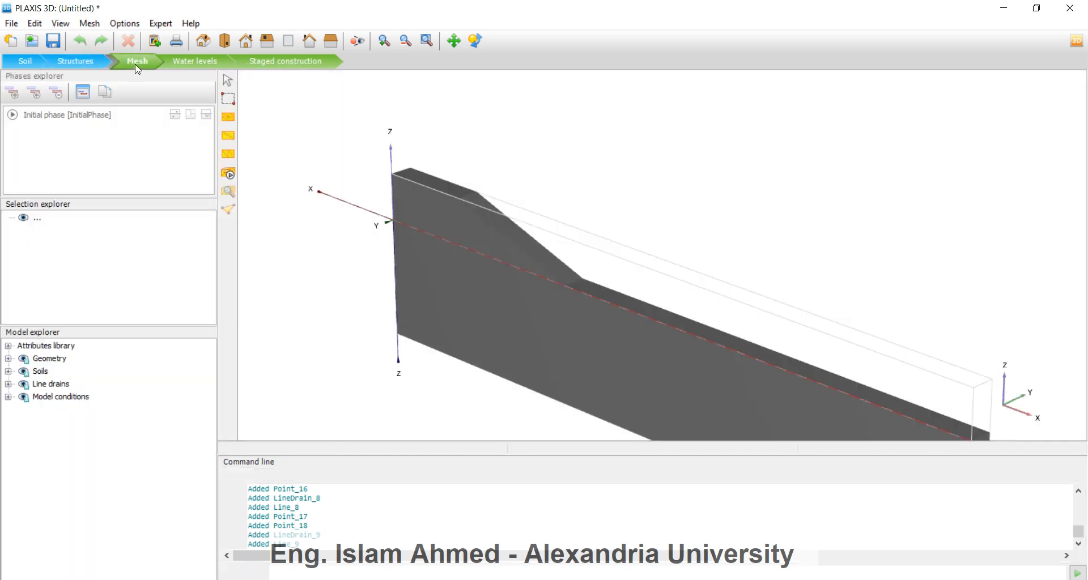
{"action": "left_click", "coordinate": [229, 118]}
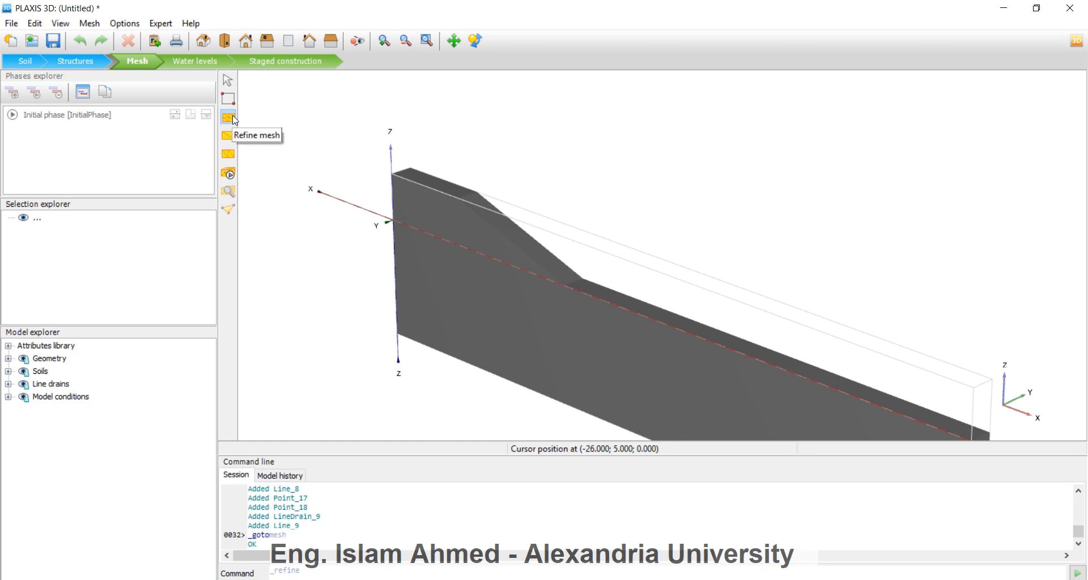
{"action": "left_click", "coordinate": [233, 116]}
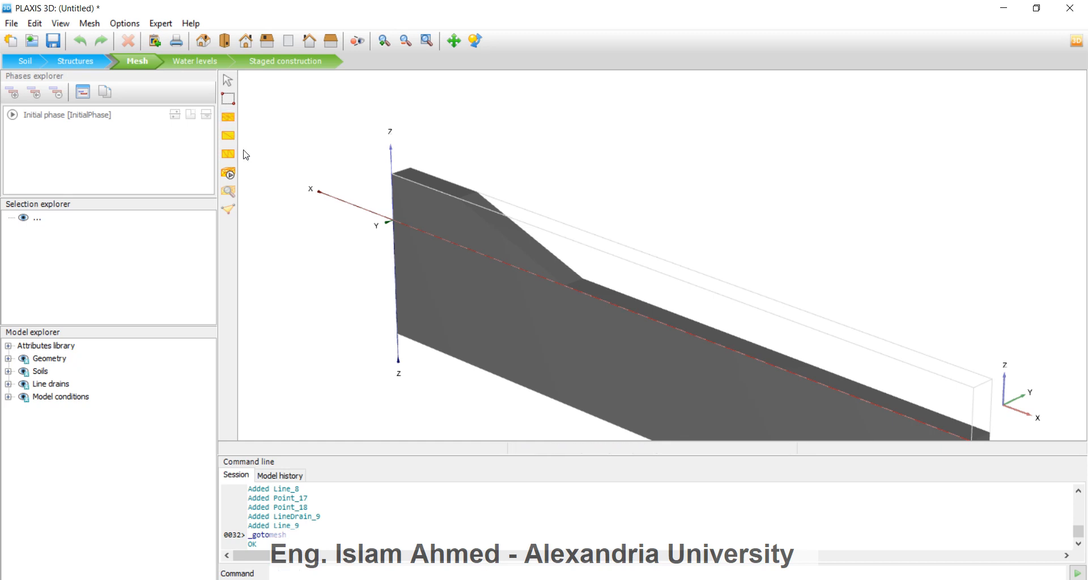
{"action": "left_click", "coordinate": [229, 174]}
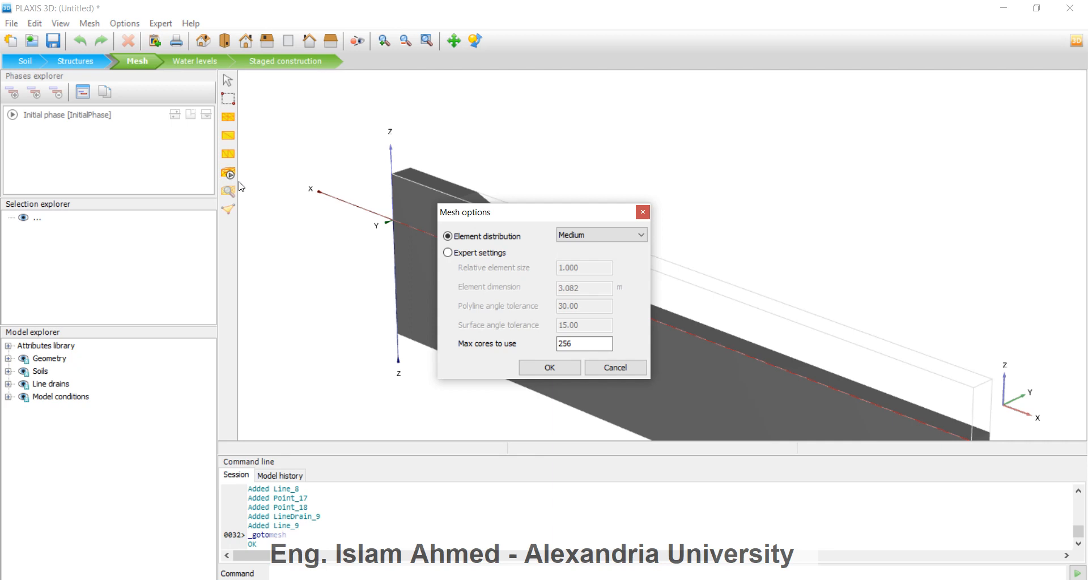
{"action": "left_click", "coordinate": [583, 235]}
{"action": "left_click", "coordinate": [583, 256]}
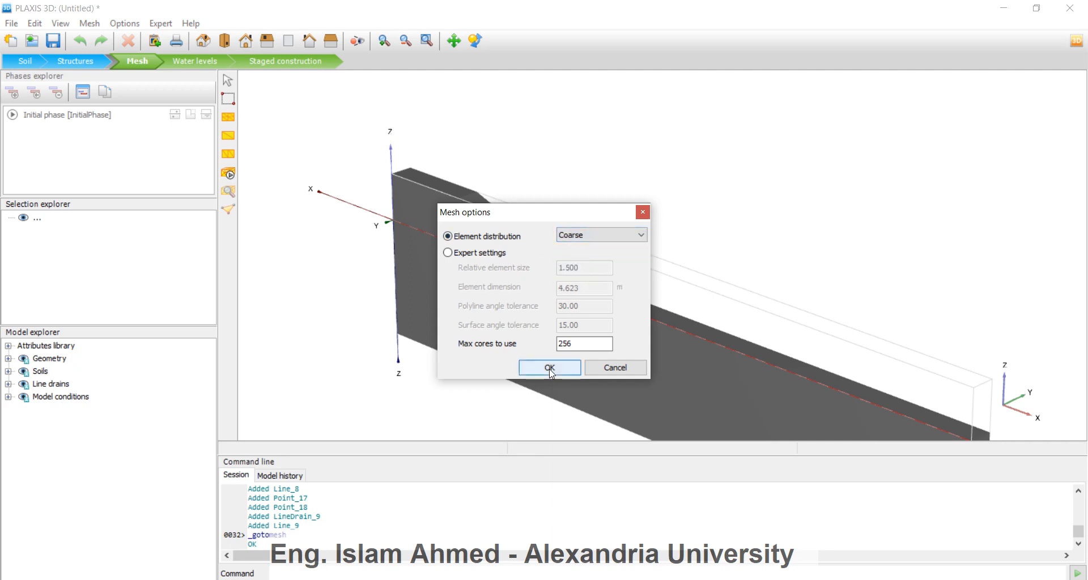
{"action": "left_click", "coordinate": [597, 234]}
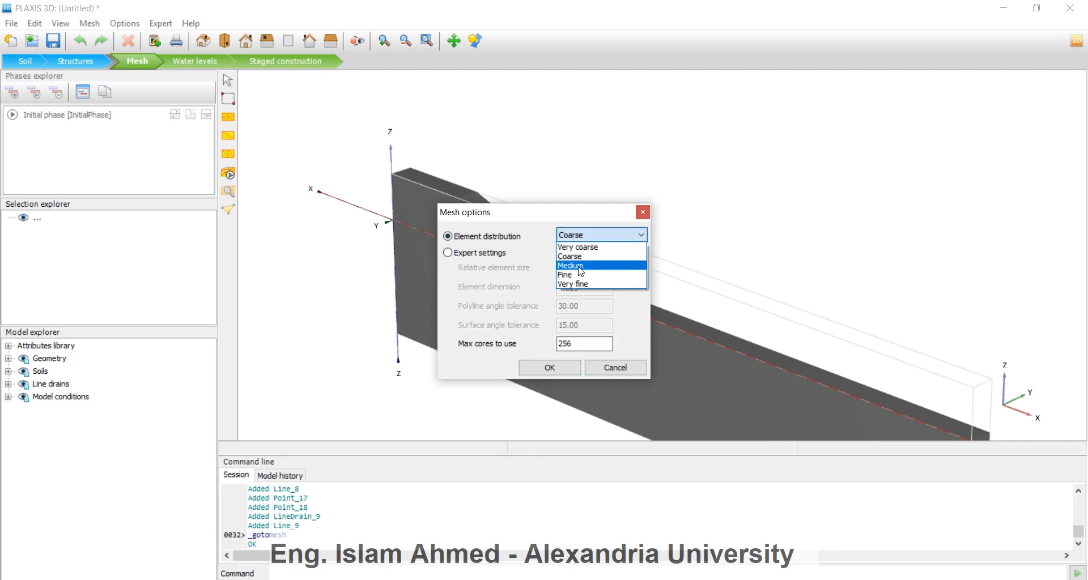
{"action": "left_click", "coordinate": [590, 235]}
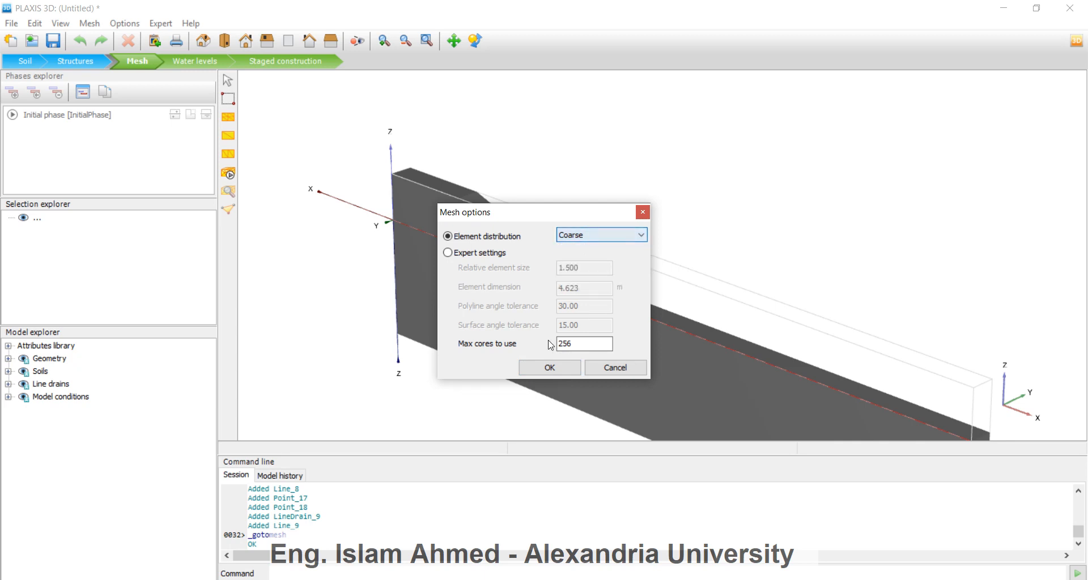
{"action": "left_click", "coordinate": [557, 367]}
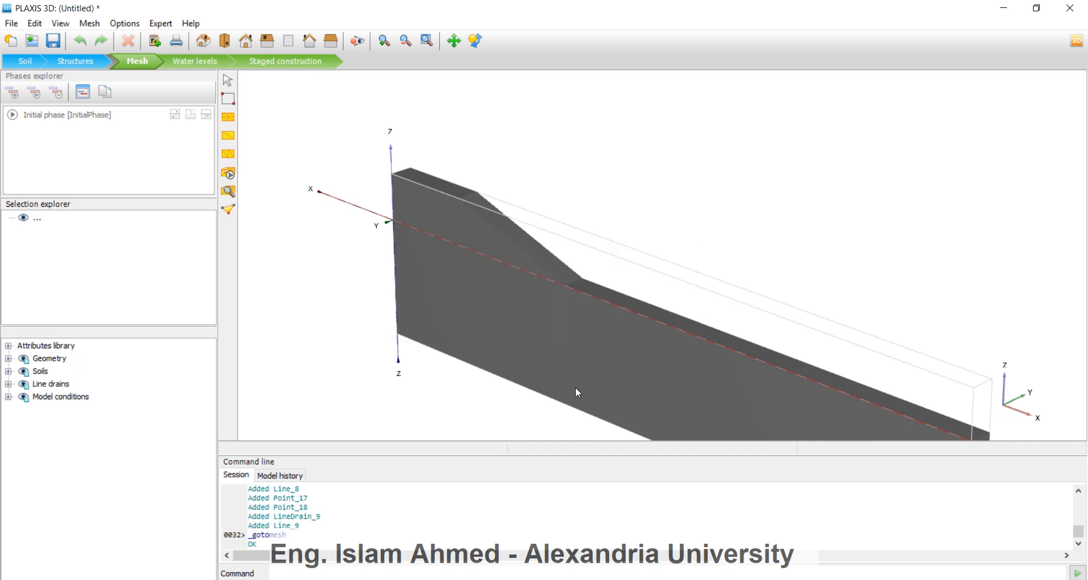
View the generated mesh of the embankment and soil layers in PLAXIS Output, then close the view.
{"action": "left_click", "coordinate": [229, 193]}
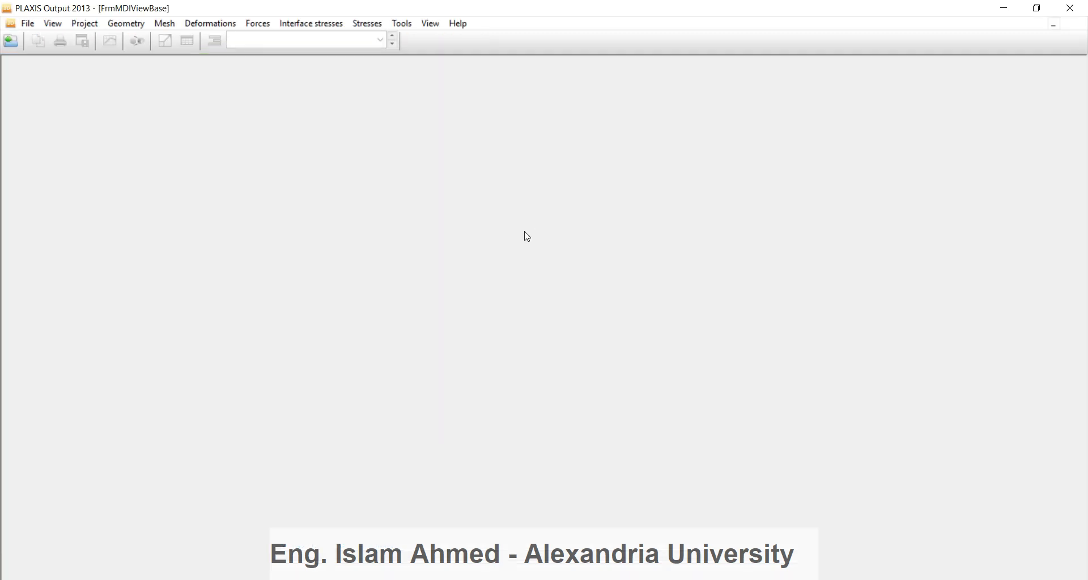
{"action": "middle_click_drag", "start_coordinate": [705, 365], "coordinate": [633, 334]}
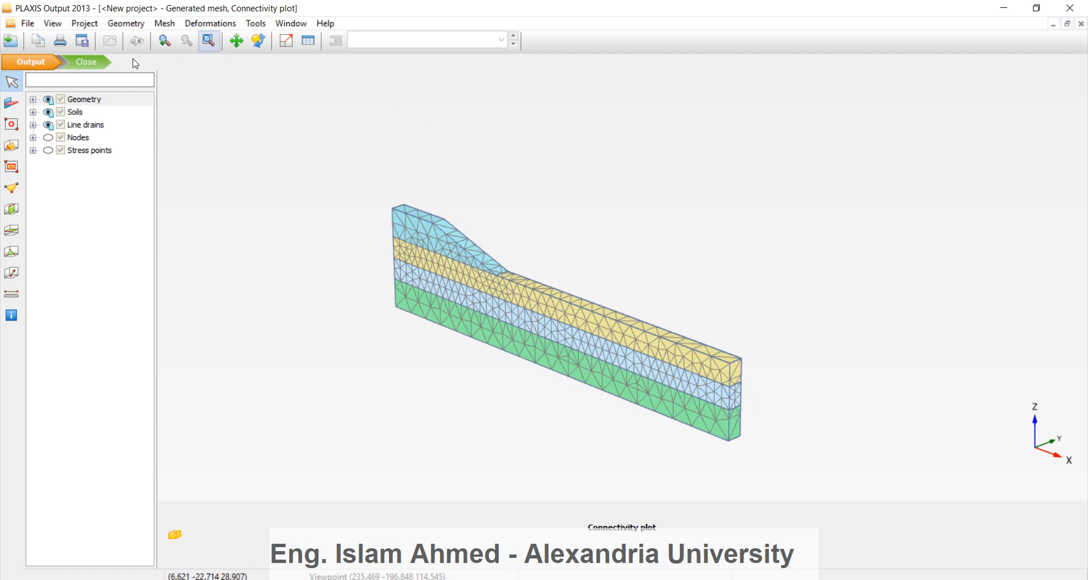
{"action": "left_click", "coordinate": [83, 62]}
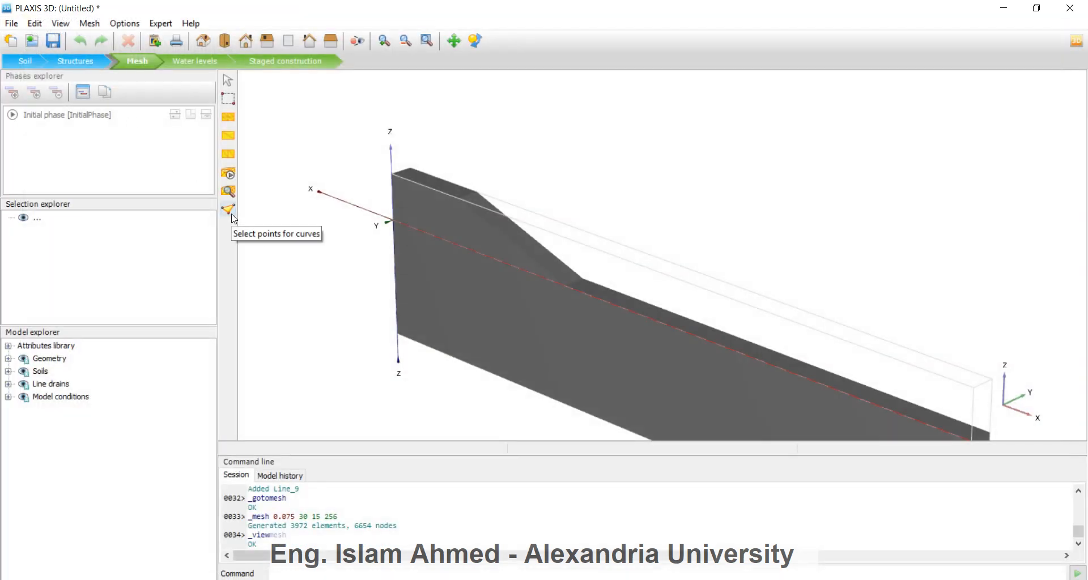
Start selecting points for curves and pick a node near the embankment toe at about (19.37 1.50 0.21).
{"action": "left_click", "coordinate": [228, 210]}
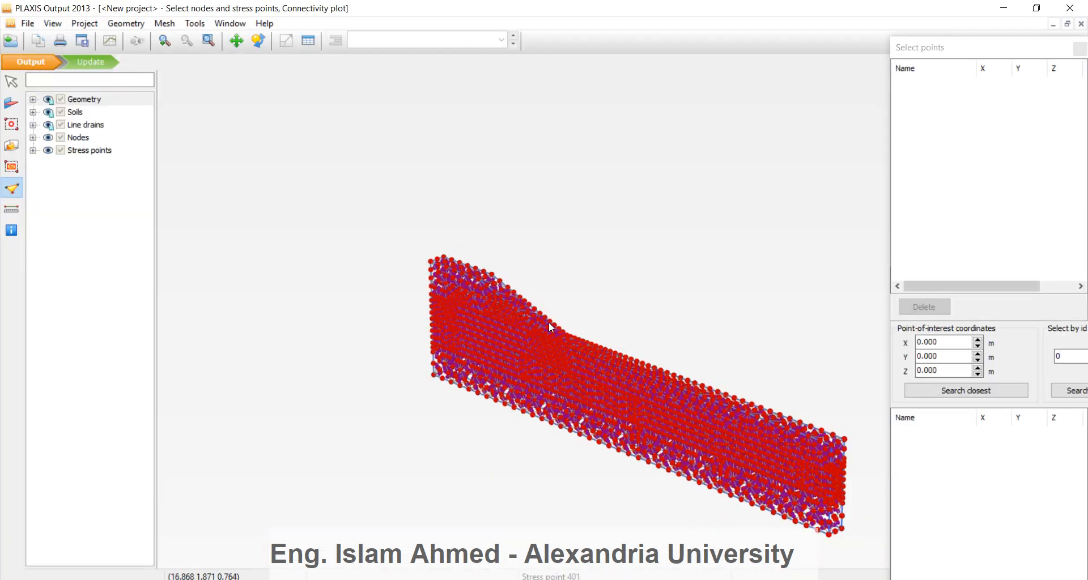
{"action": "scroll", "coordinate": [562, 332], "scroll_direction": "up", "scroll_amount": 5}
{"action": "scroll", "coordinate": [556, 334], "scroll_direction": "up", "scroll_amount": 2}
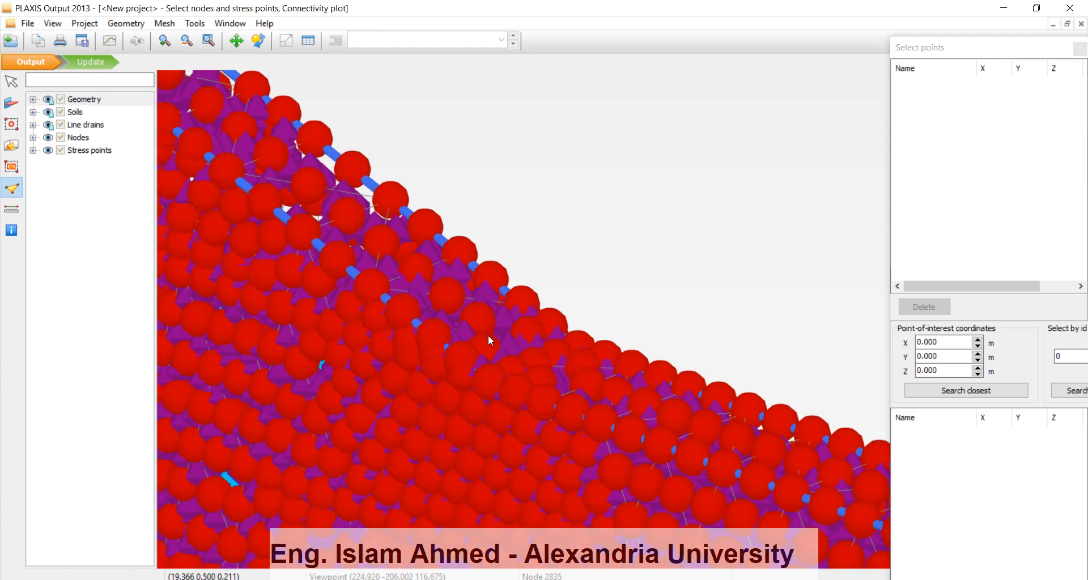
{"action": "left_click", "coordinate": [514, 334]}
{"action": "scroll", "coordinate": [552, 325], "scroll_direction": "down", "scroll_amount": 6}
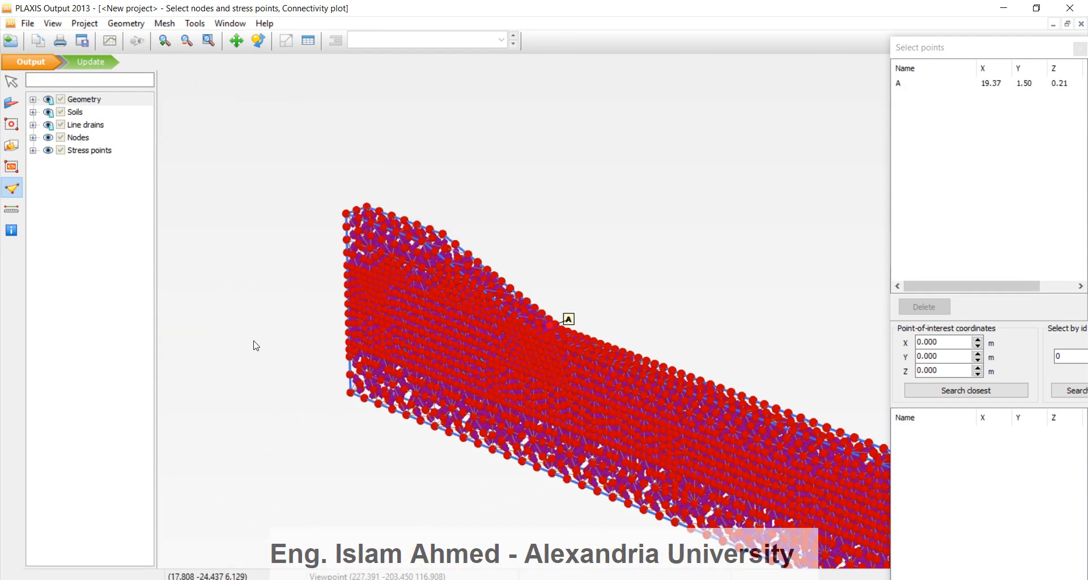
Pick a second curve node on the x = 0 end face at (0 1 -3).
{"action": "right_click_drag", "start_coordinate": [253, 344], "coordinate": [867, 287], "text": "ctrl"}
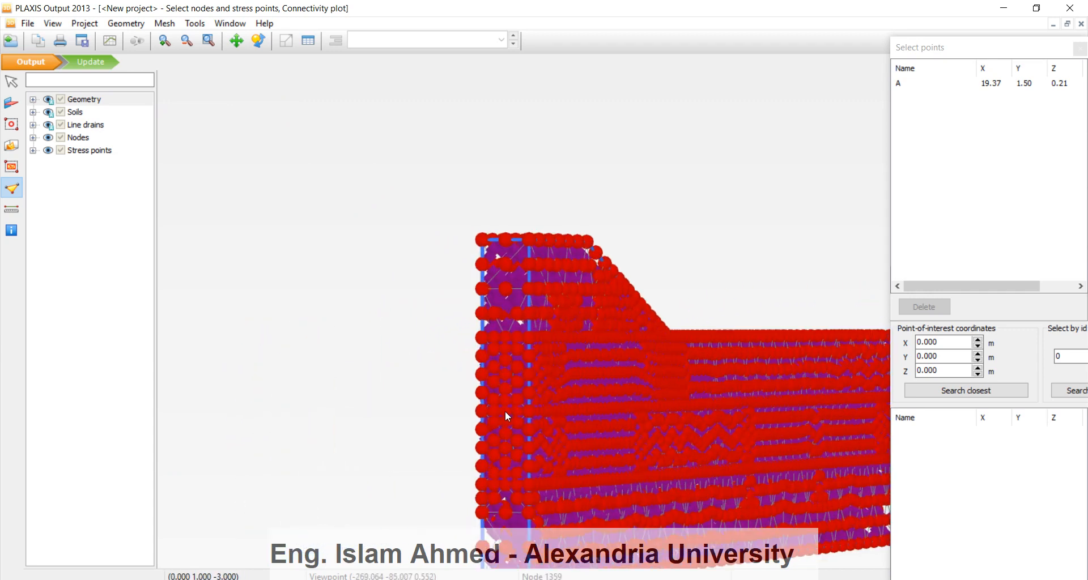
{"action": "left_click", "coordinate": [505, 410]}
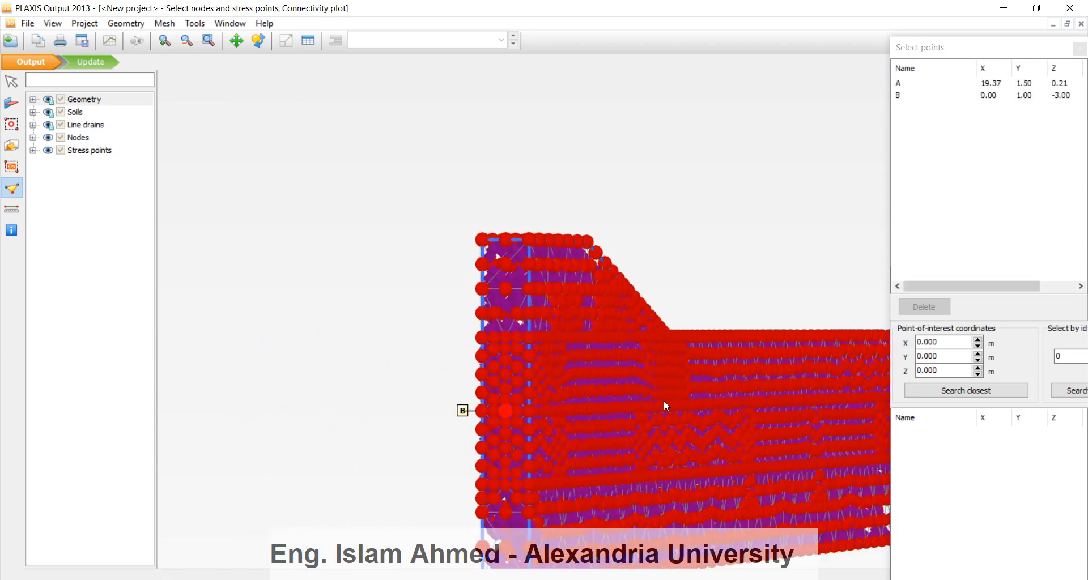
{"action": "middle_click_drag", "start_coordinate": [613, 386], "coordinate": [588, 385]}
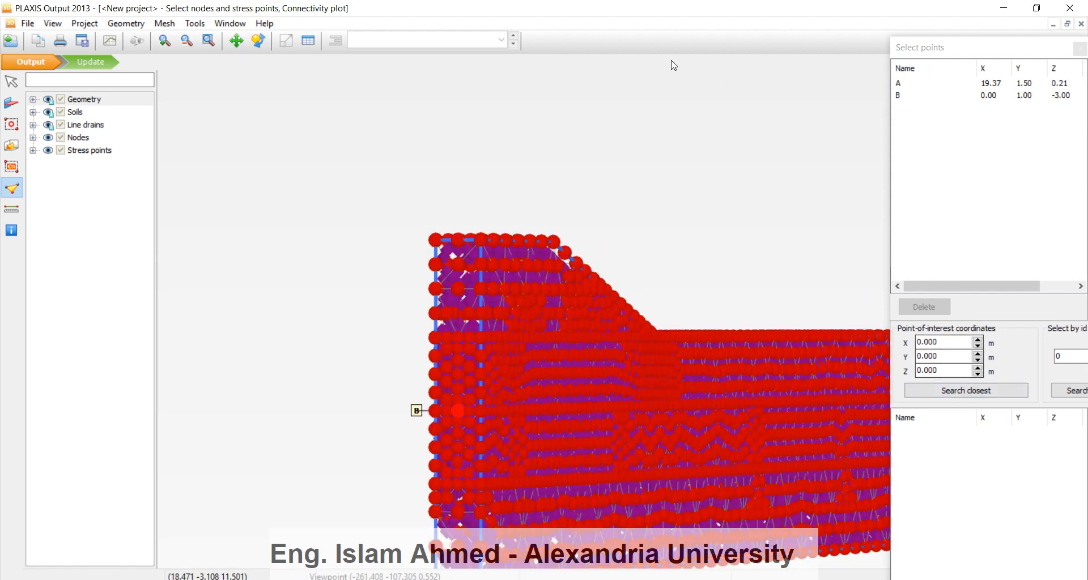
Apply the selected curve points, return to the input model and switch to water levels mode.
{"action": "left_click", "coordinate": [91, 61]}
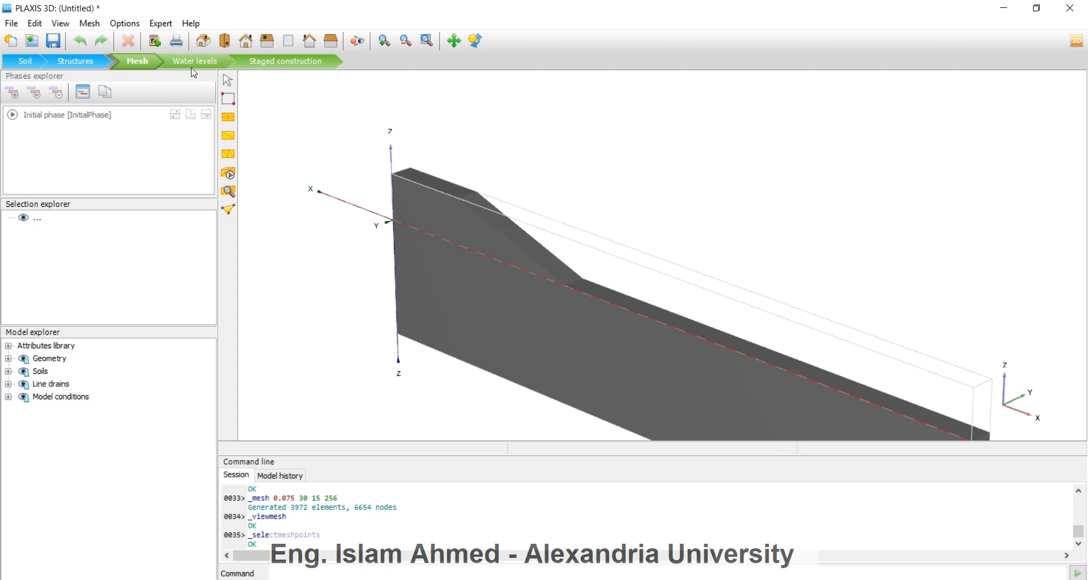
{"action": "left_click", "coordinate": [194, 61]}
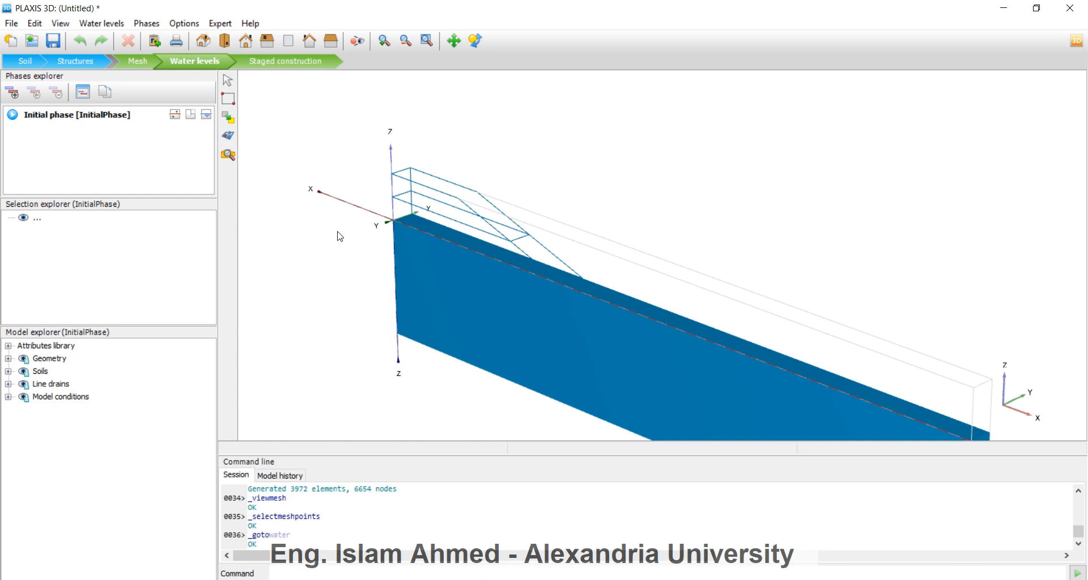
Return to soil mode to check the borehole's head and layer definitions, and go back to water levels mode.
{"action": "left_click", "coordinate": [25, 62]}
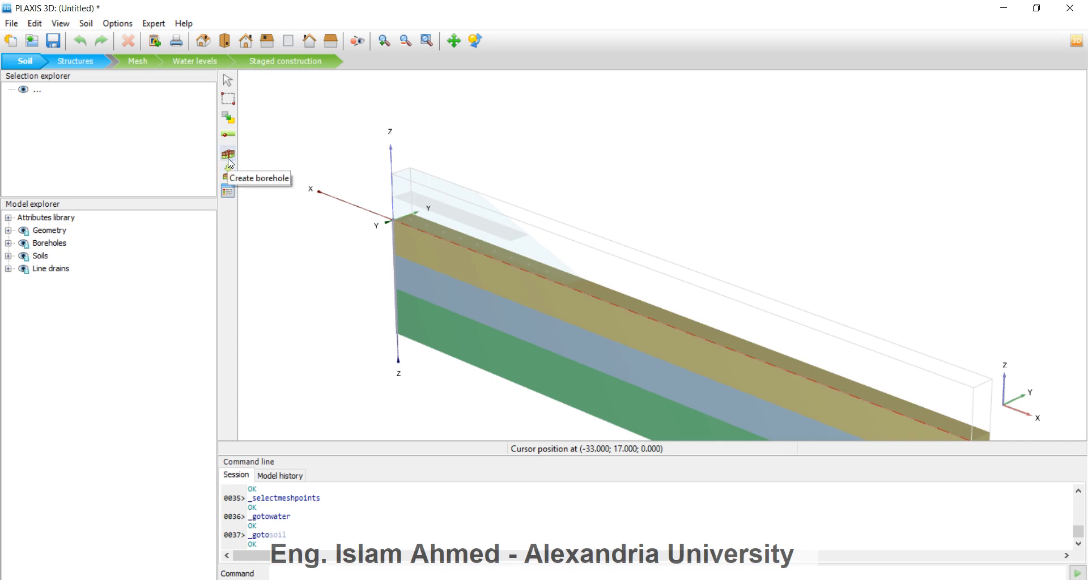
{"action": "left_click", "coordinate": [394, 271]}
{"action": "double_click", "coordinate": [397, 272]}
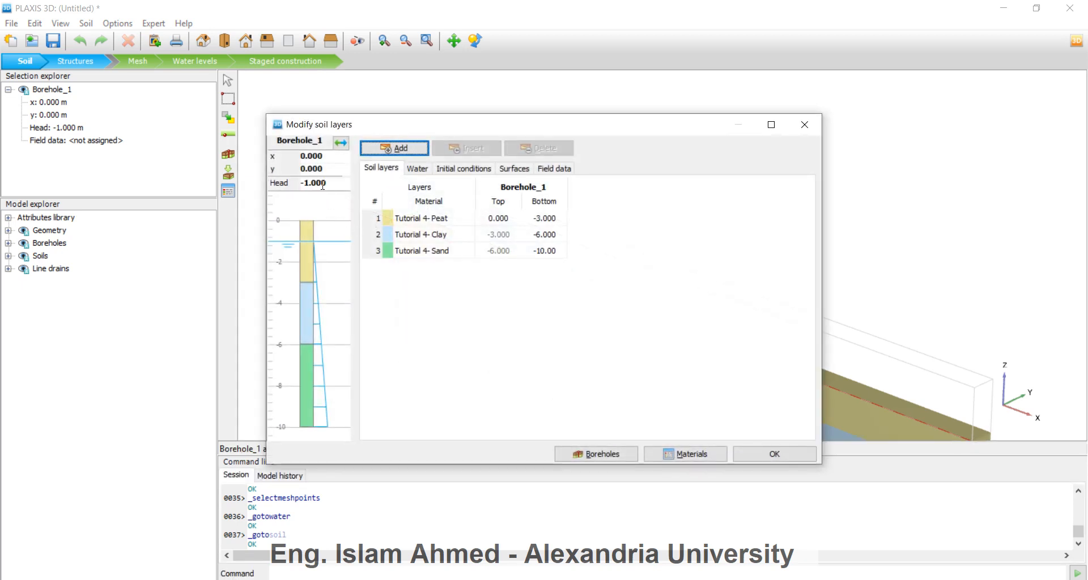
{"action": "left_click", "coordinate": [775, 453]}
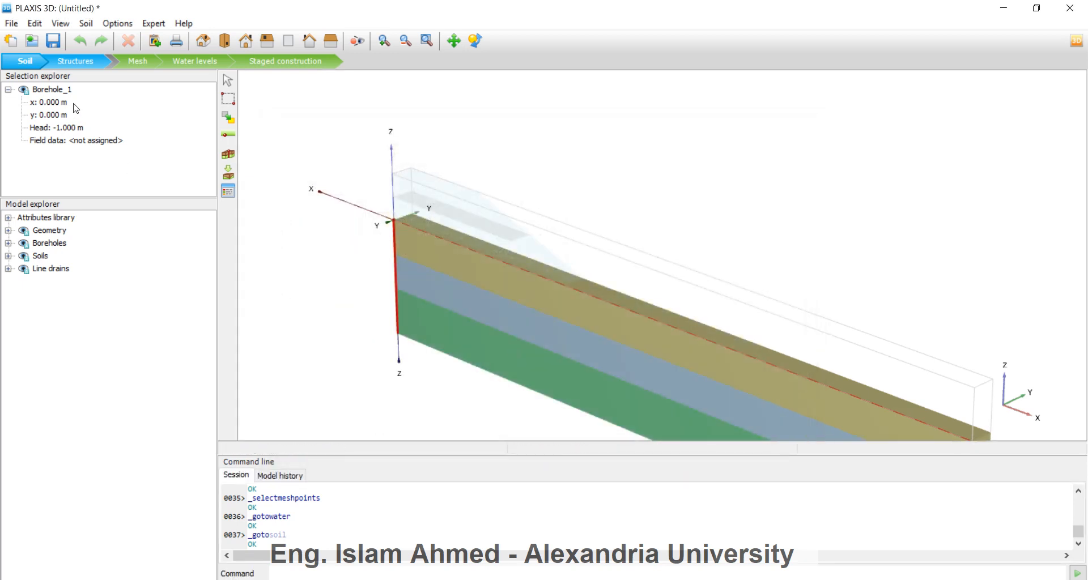
{"action": "left_click", "coordinate": [194, 61]}
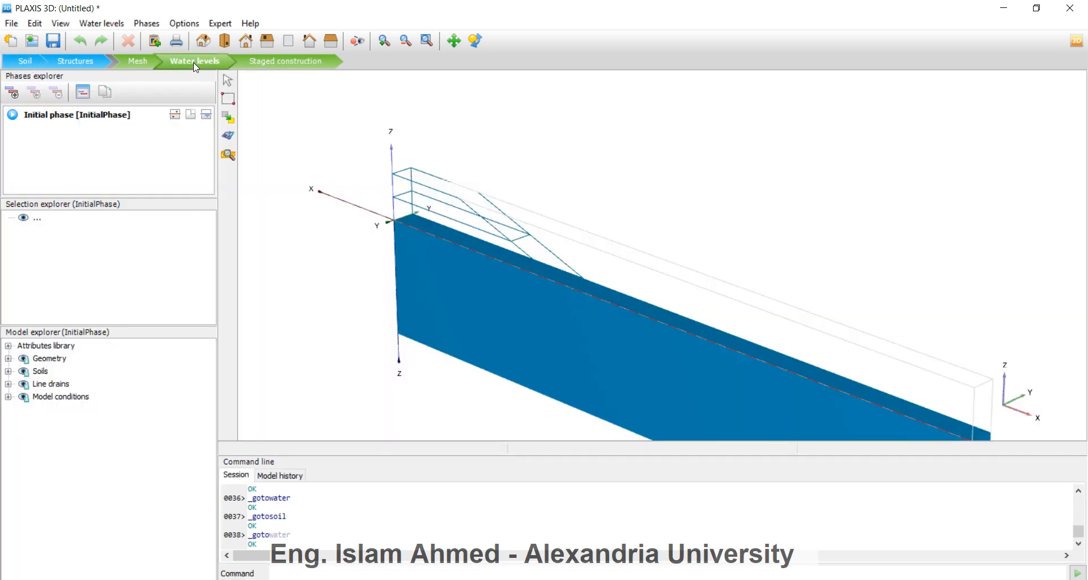
Switch to staged construction mode and expand the model conditions of the initial phase.
{"action": "left_click", "coordinate": [282, 64]}
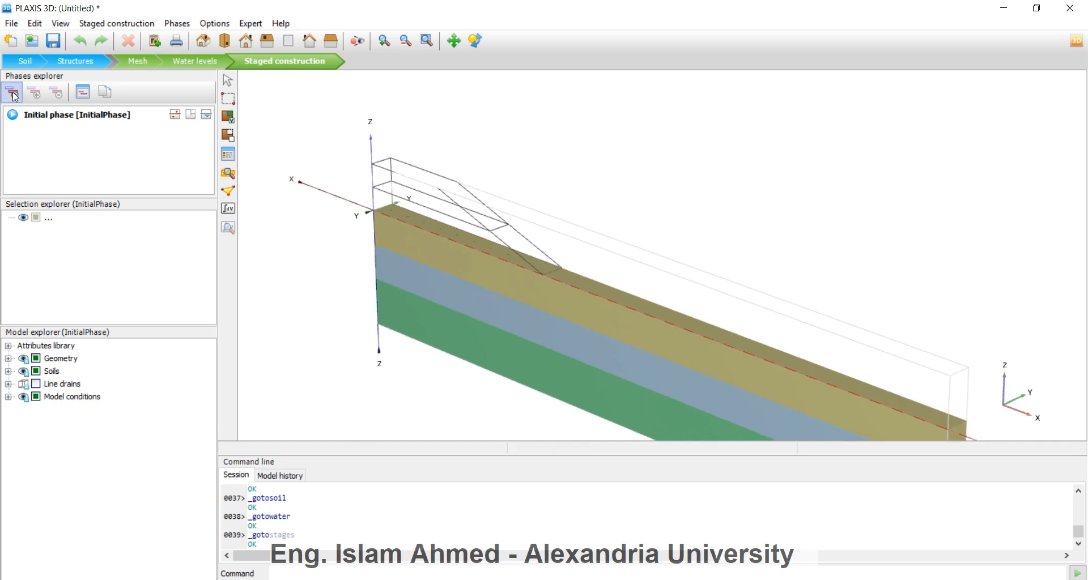
{"action": "left_click", "coordinate": [8, 397]}
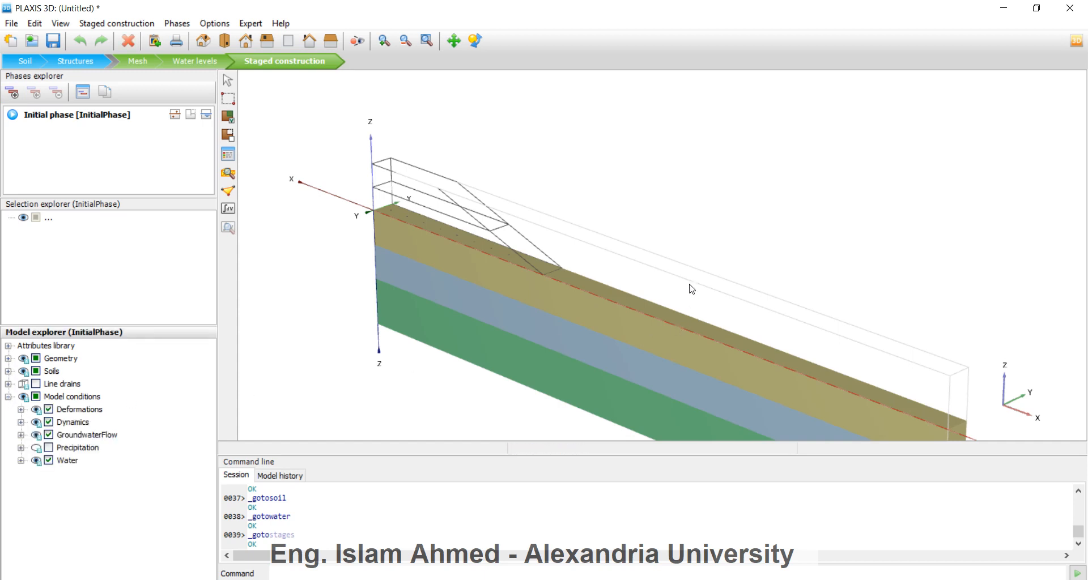
{"action": "middle_click_drag", "start_coordinate": [697, 311], "coordinate": [671, 233]}
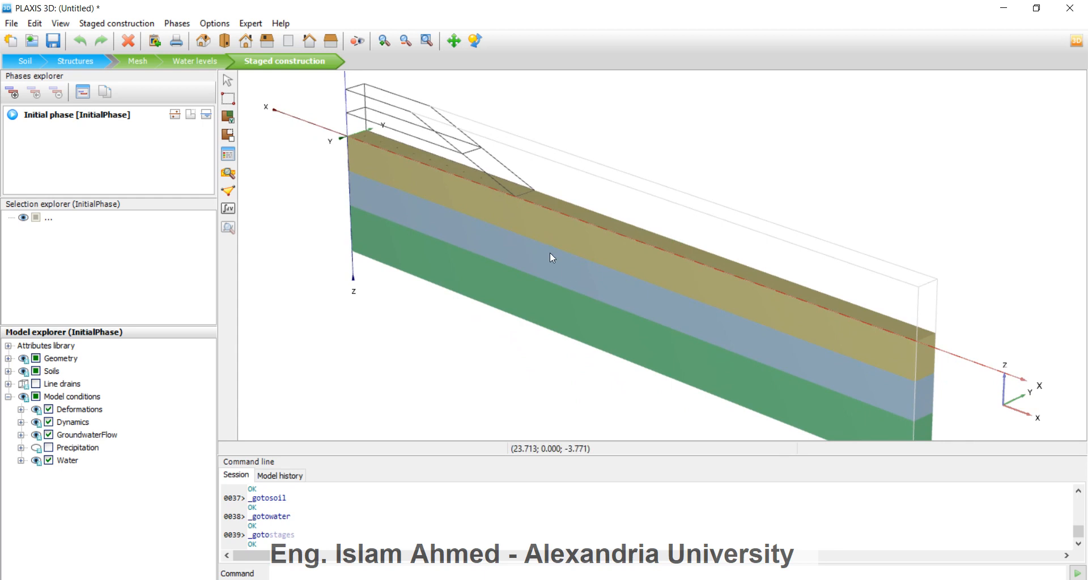
{"action": "middle_click_drag", "start_coordinate": [549, 253], "coordinate": [612, 260]}
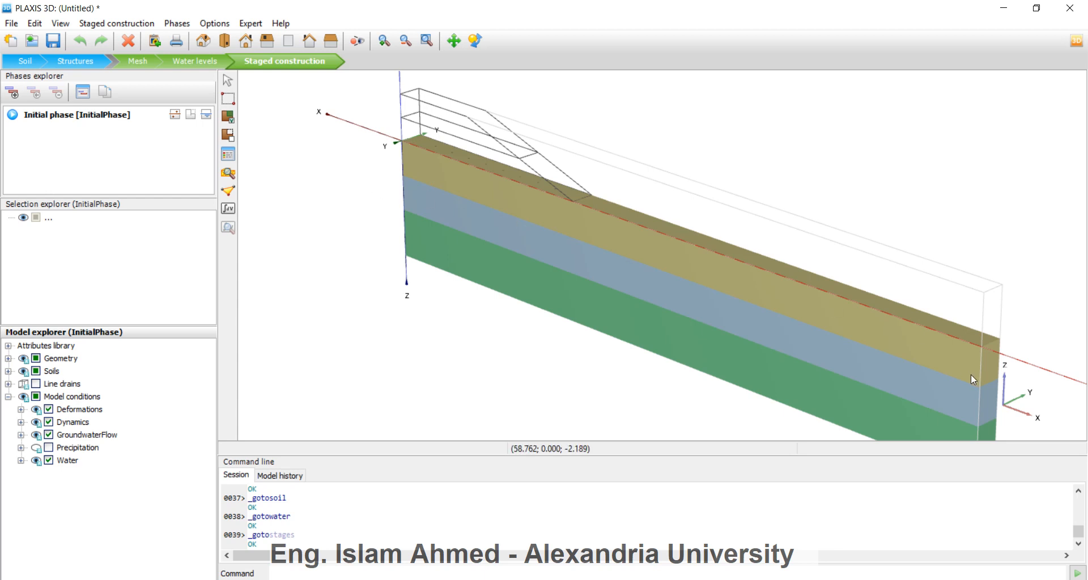
{"action": "middle_click_drag", "start_coordinate": [780, 318], "coordinate": [756, 207]}
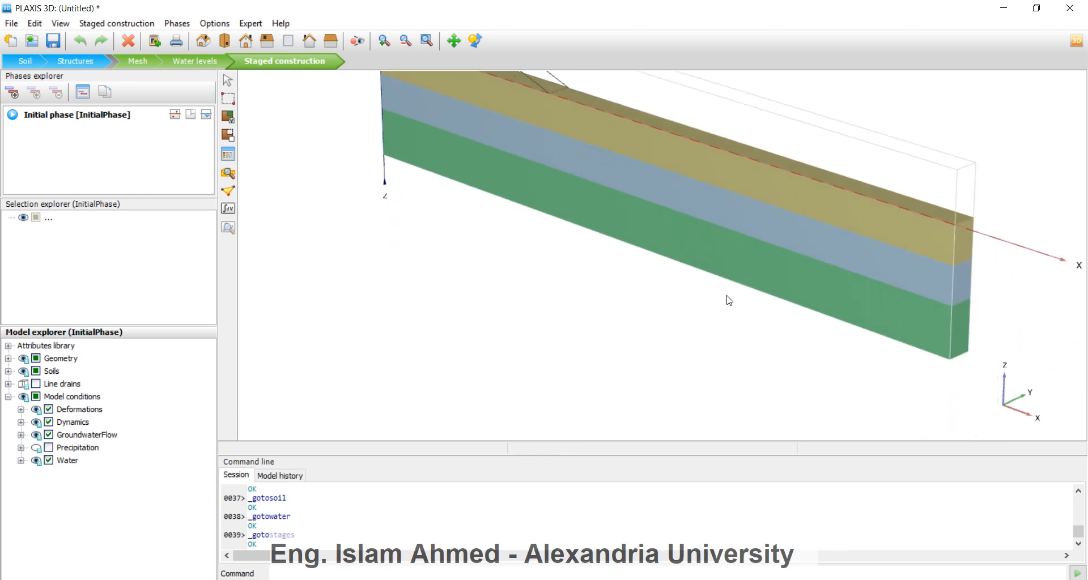
{"action": "middle_click_drag", "start_coordinate": [701, 241], "coordinate": [699, 308]}
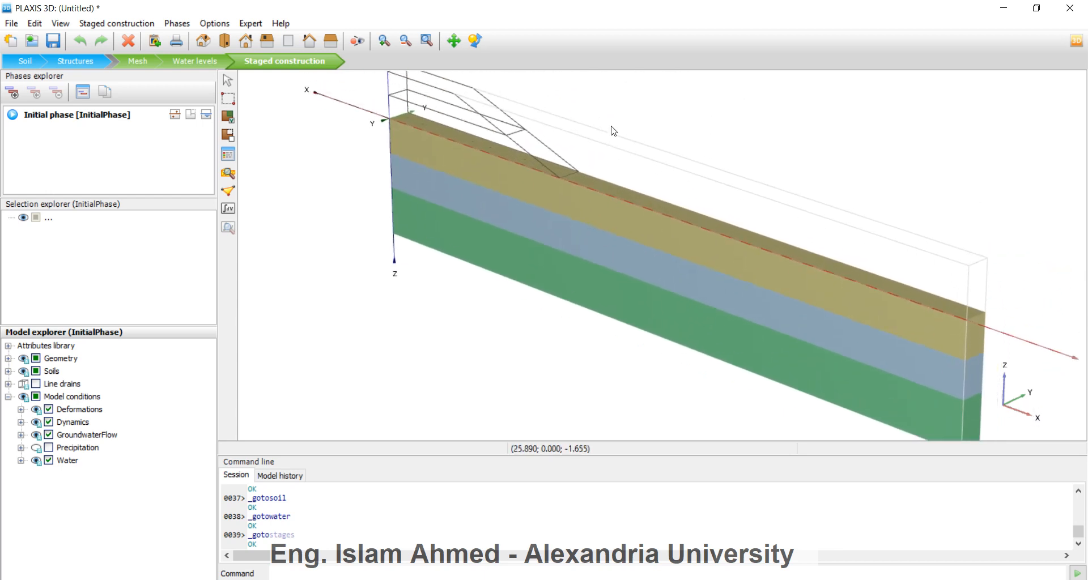
{"action": "middle_click_drag", "start_coordinate": [601, 168], "coordinate": [608, 247]}
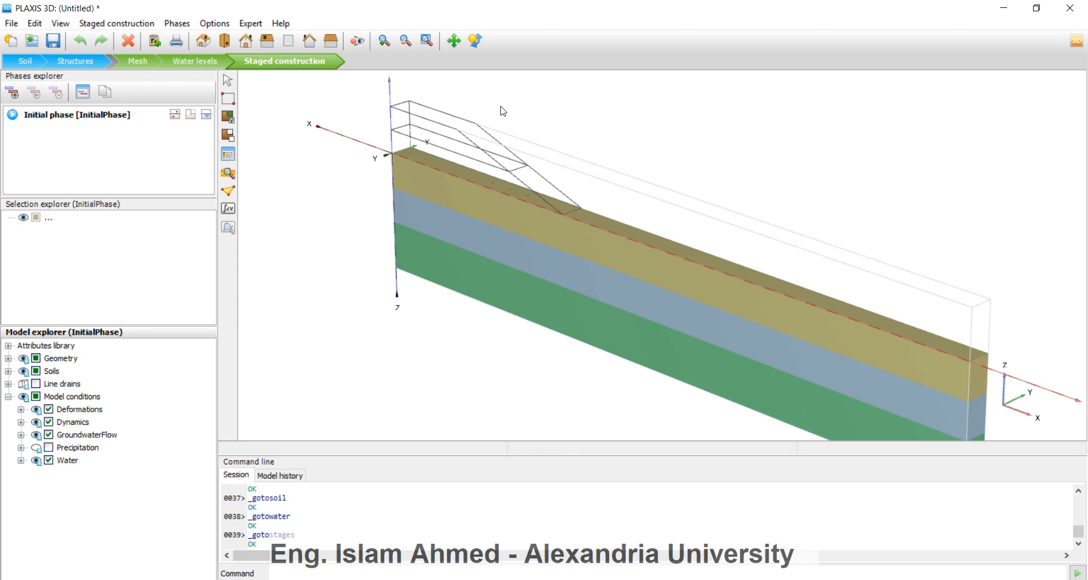
Set the groundwater flow boundaries BoundaryXMax and BoundaryZMin to Open for the initial phase.
{"action": "left_click", "coordinate": [20, 435]}
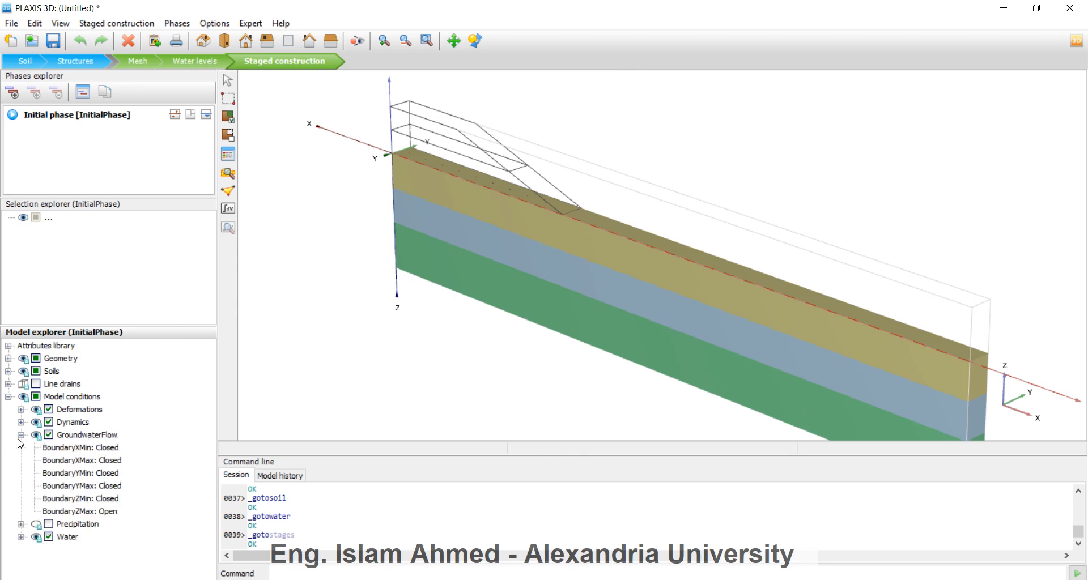
{"action": "left_click", "coordinate": [123, 461]}
{"action": "left_click", "coordinate": [123, 461]}
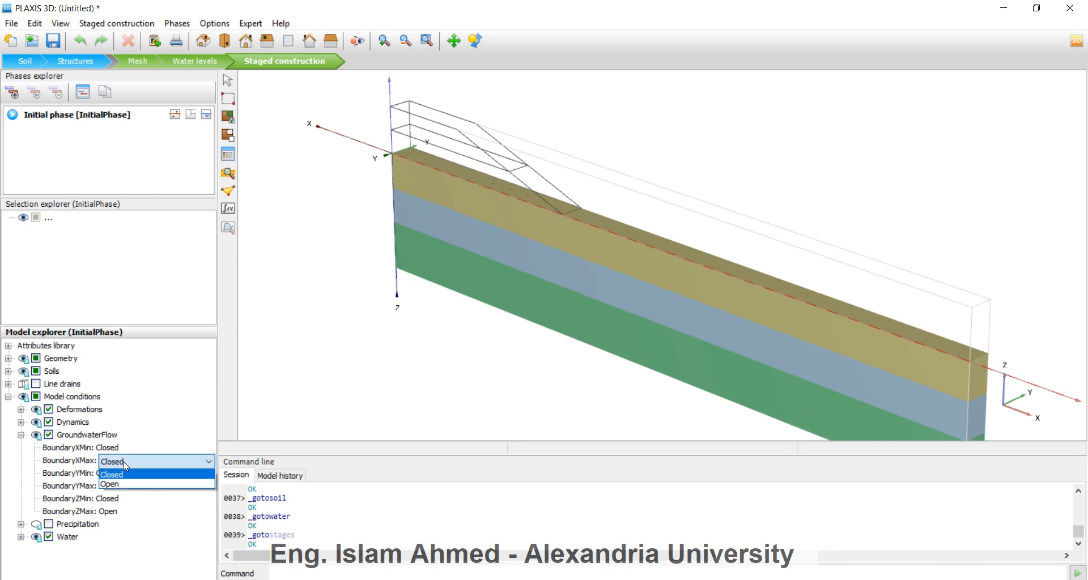
{"action": "left_click", "coordinate": [130, 485]}
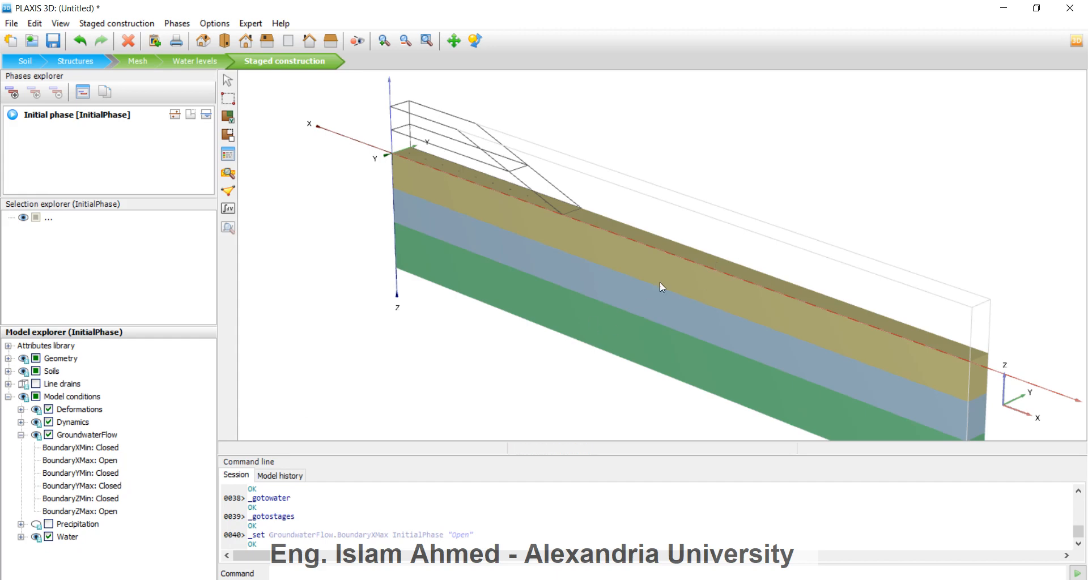
{"action": "left_click", "coordinate": [120, 498]}
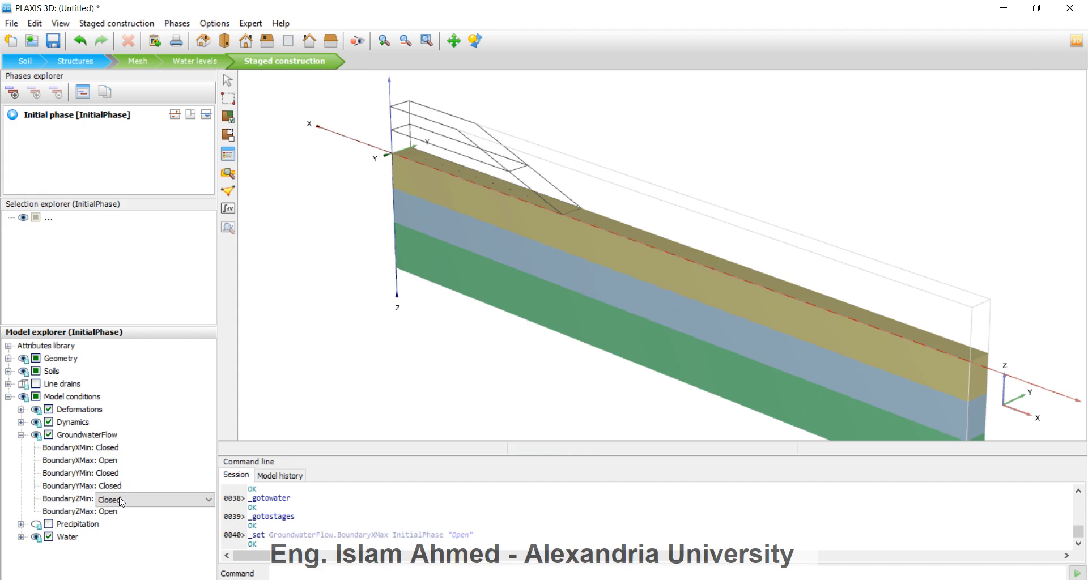
{"action": "left_click", "coordinate": [119, 498]}
{"action": "left_click", "coordinate": [130, 519]}
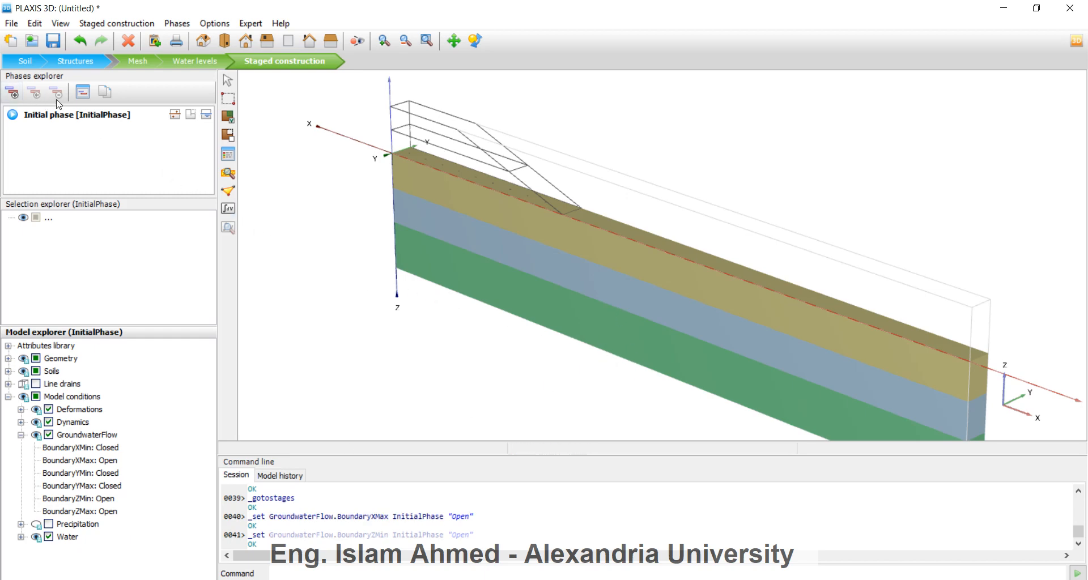
Add two consecutive calculation phases after the initial phase, and make the initial phase current again.
{"action": "left_click", "coordinate": [13, 93]}
{"action": "left_click", "coordinate": [12, 93]}
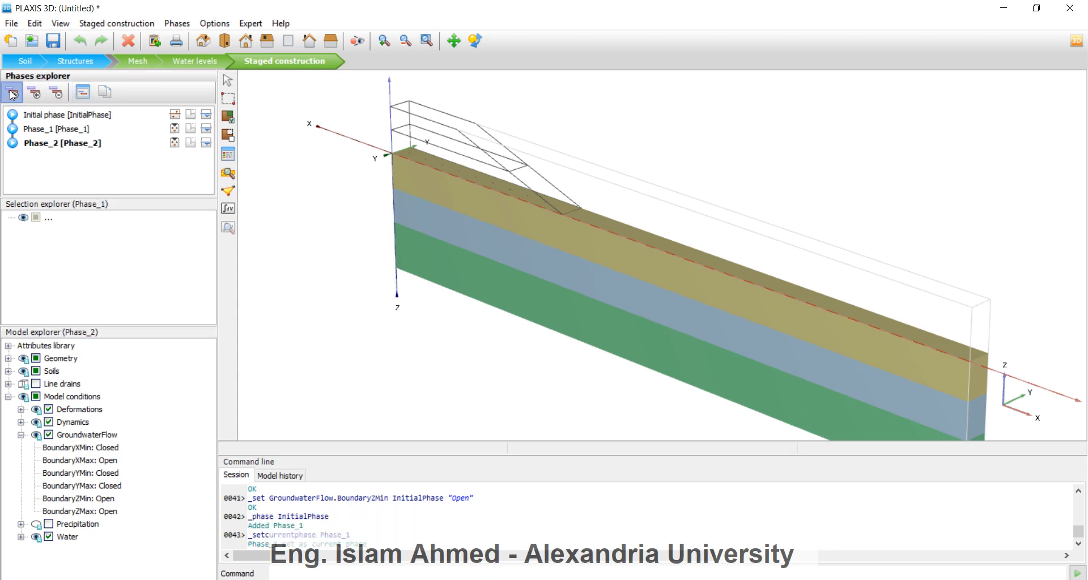
{"action": "left_click", "coordinate": [62, 130]}
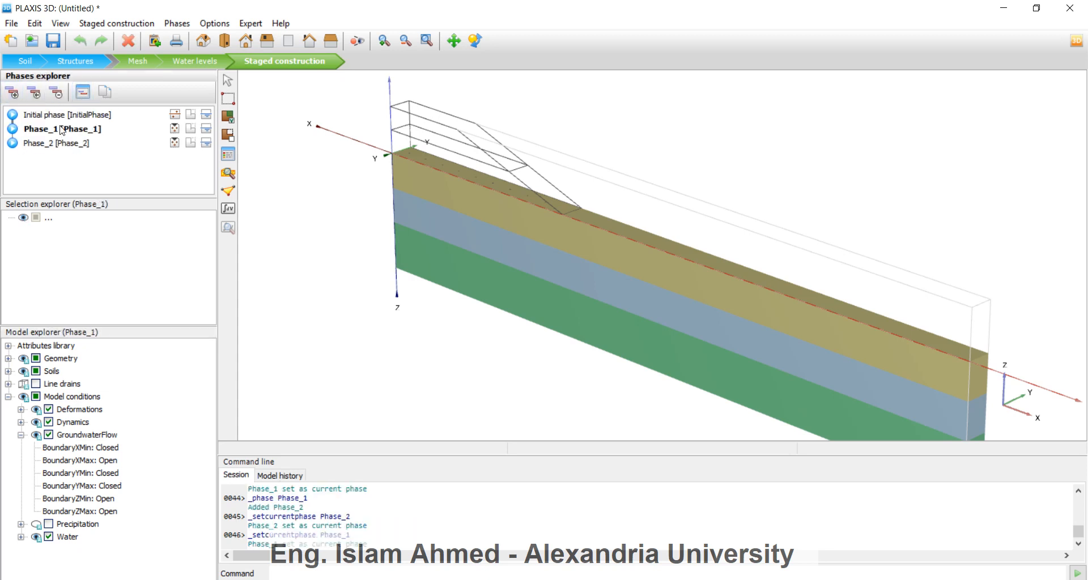
{"action": "left_click", "coordinate": [60, 119]}
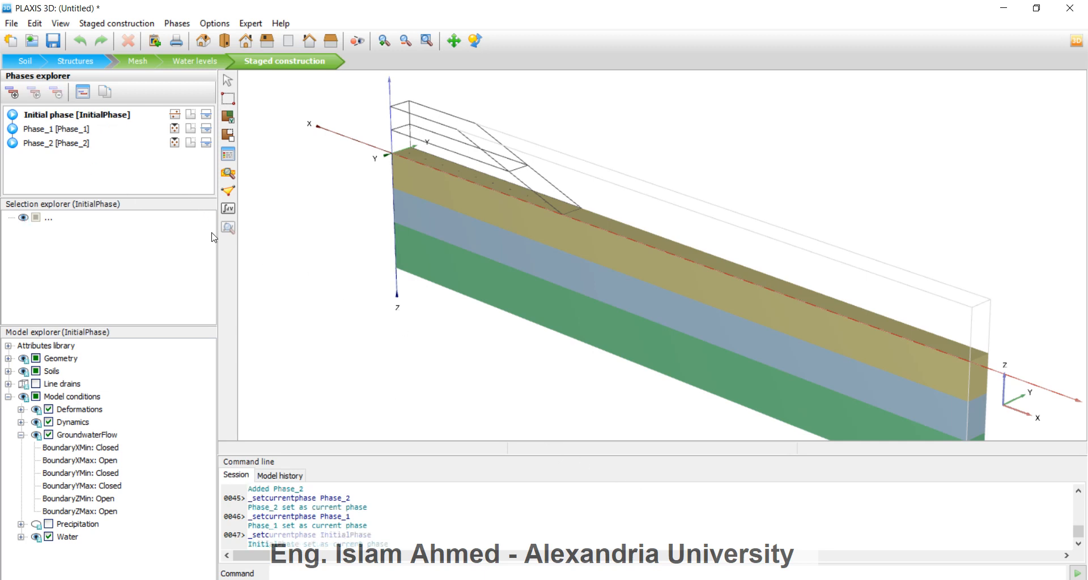
Open the phase settings and review the initial phase's calculation type.
{"action": "left_click", "coordinate": [83, 92]}
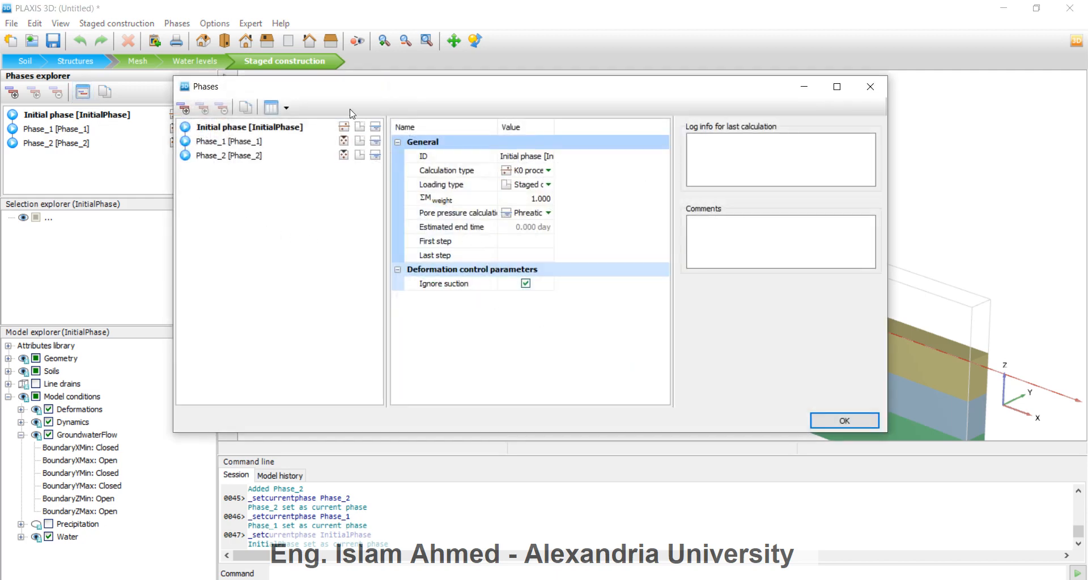
{"action": "left_click_drag", "start_coordinate": [348, 93], "coordinate": [395, 104]}
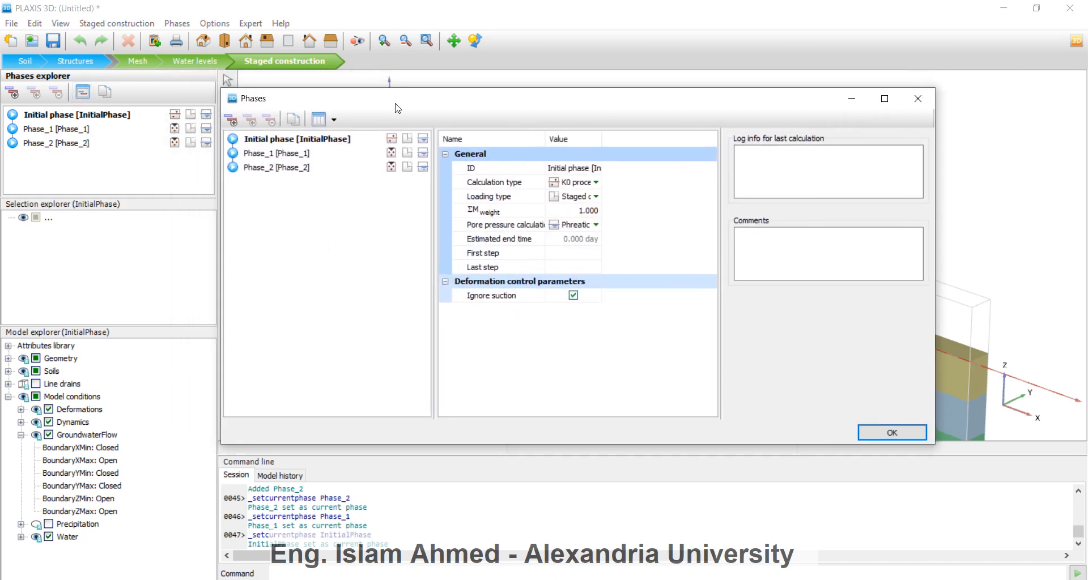
{"action": "left_click", "coordinate": [270, 138]}
{"action": "left_click", "coordinate": [575, 184]}
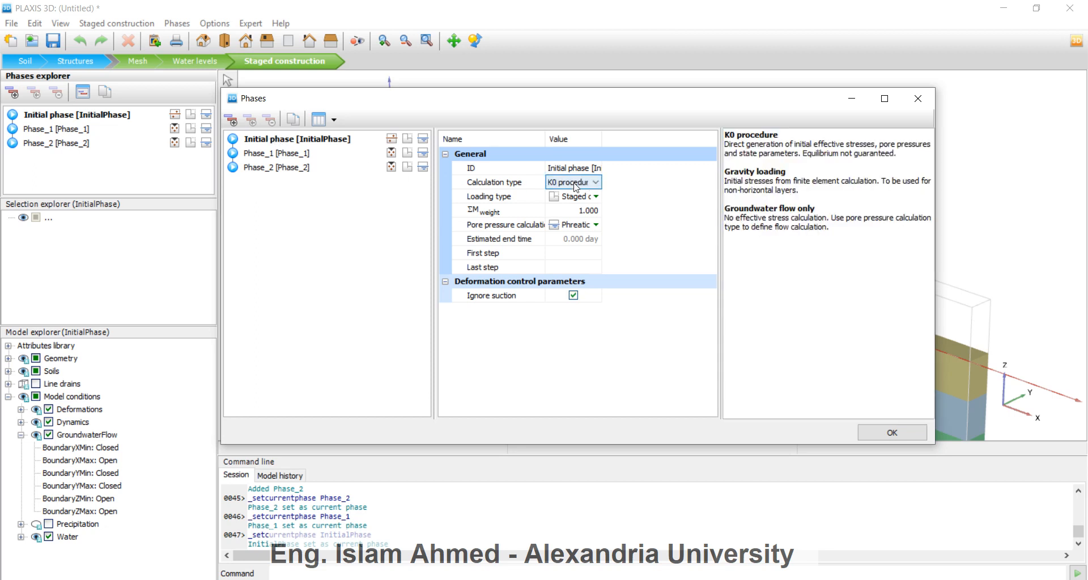
Set Phase_1 to the Consolidation calculation type with a time interval of 2 days.
{"action": "left_click", "coordinate": [255, 155]}
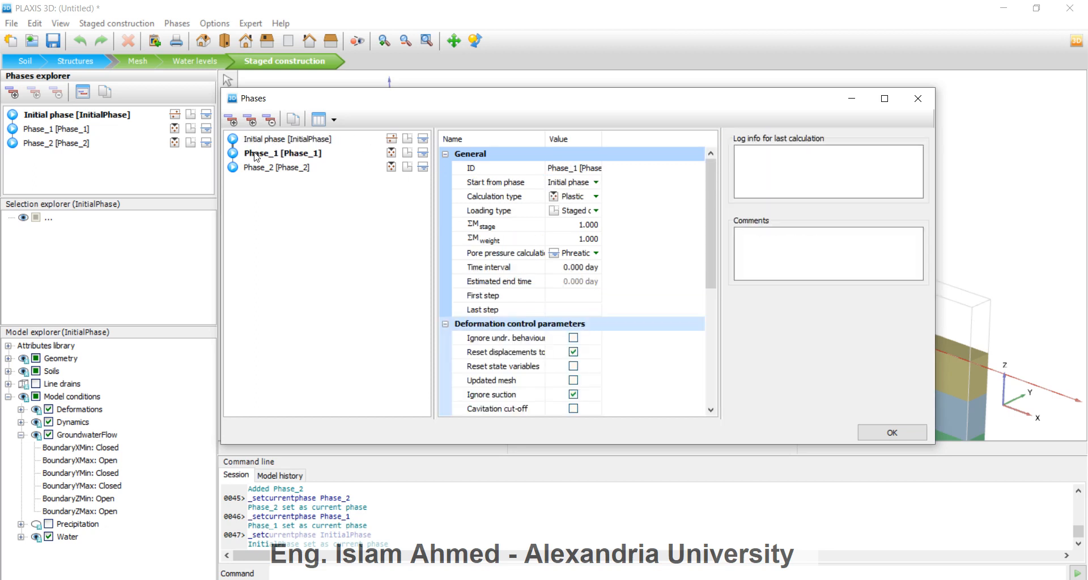
{"action": "left_click", "coordinate": [597, 197]}
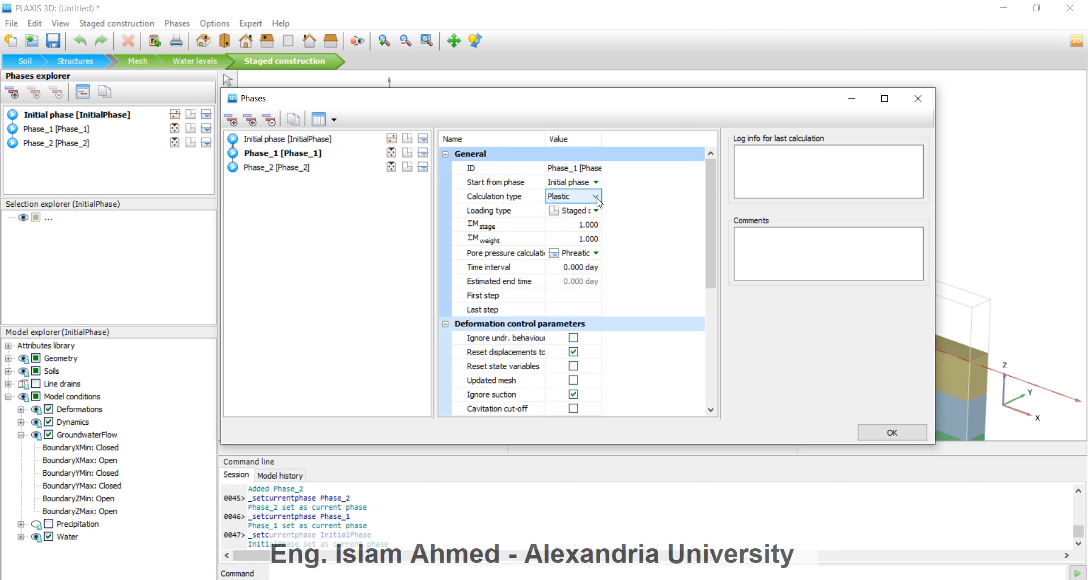
{"action": "left_click", "coordinate": [596, 198]}
{"action": "left_click", "coordinate": [594, 219]}
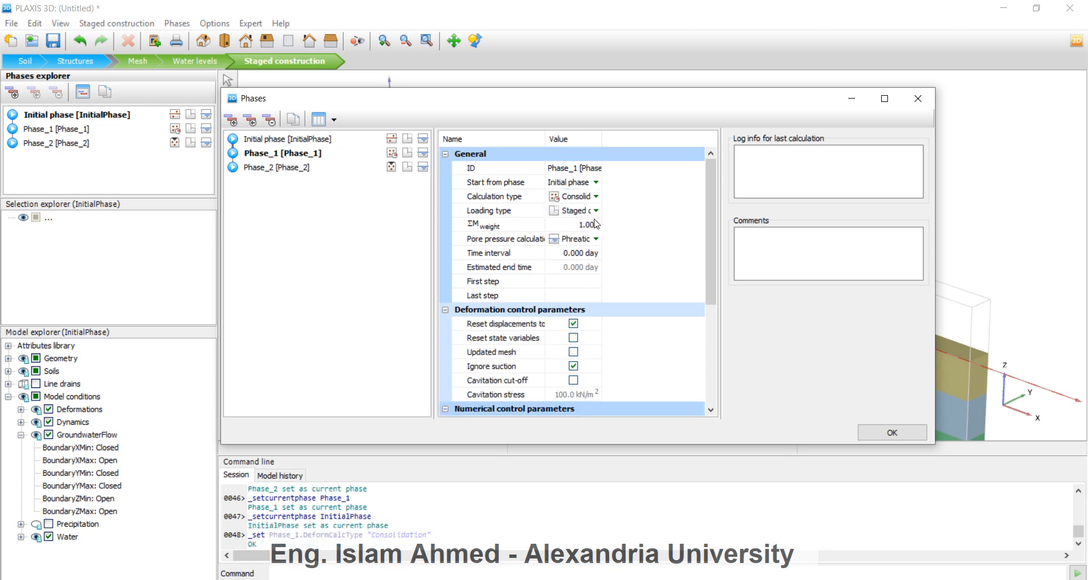
{"action": "left_click", "coordinate": [579, 252]}
{"action": "type", "text": "2"}
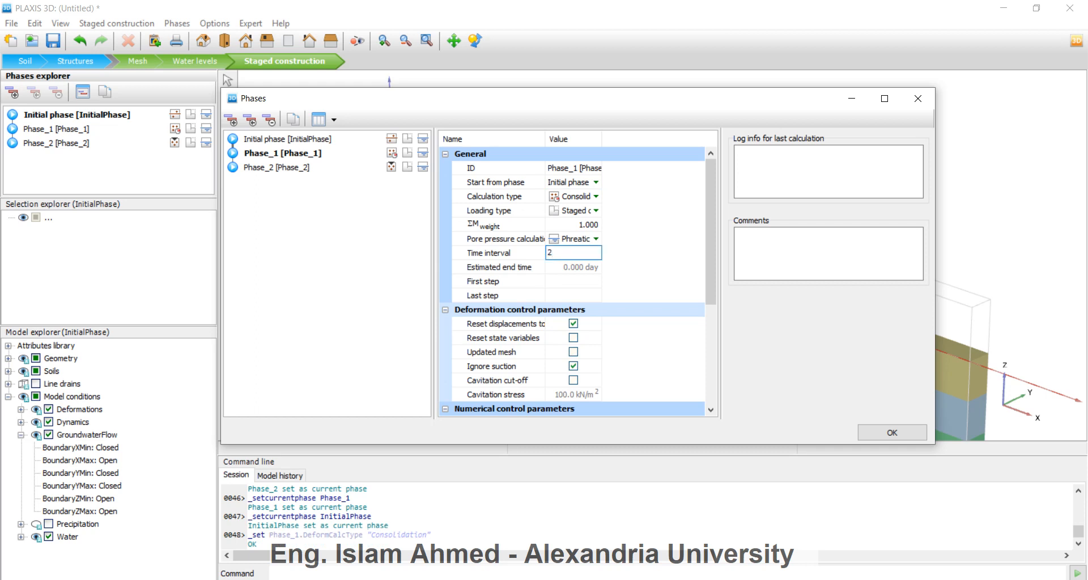
Set Phase_2 to the Consolidation calculation type with a 30-day time interval and accept the phase settings.
{"action": "left_click", "coordinate": [290, 170]}
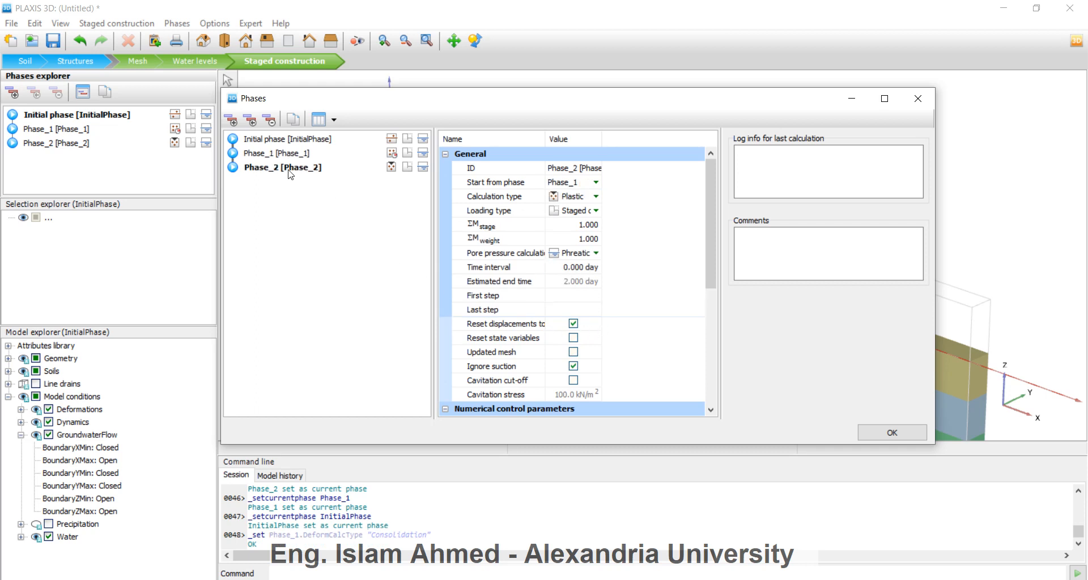
{"action": "left_click", "coordinate": [595, 196]}
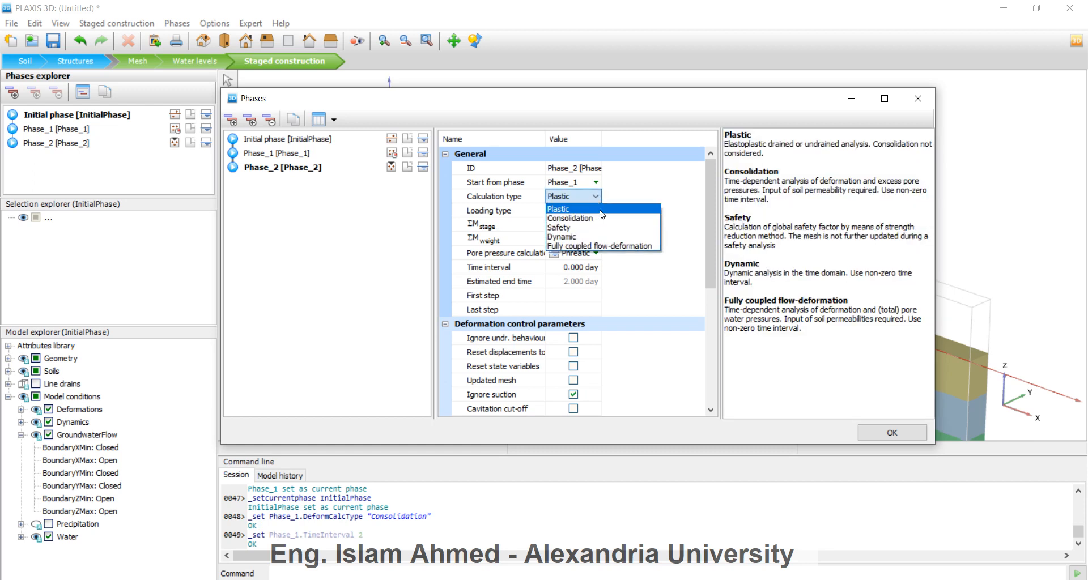
{"action": "left_click", "coordinate": [591, 205]}
{"action": "left_click", "coordinate": [594, 197]}
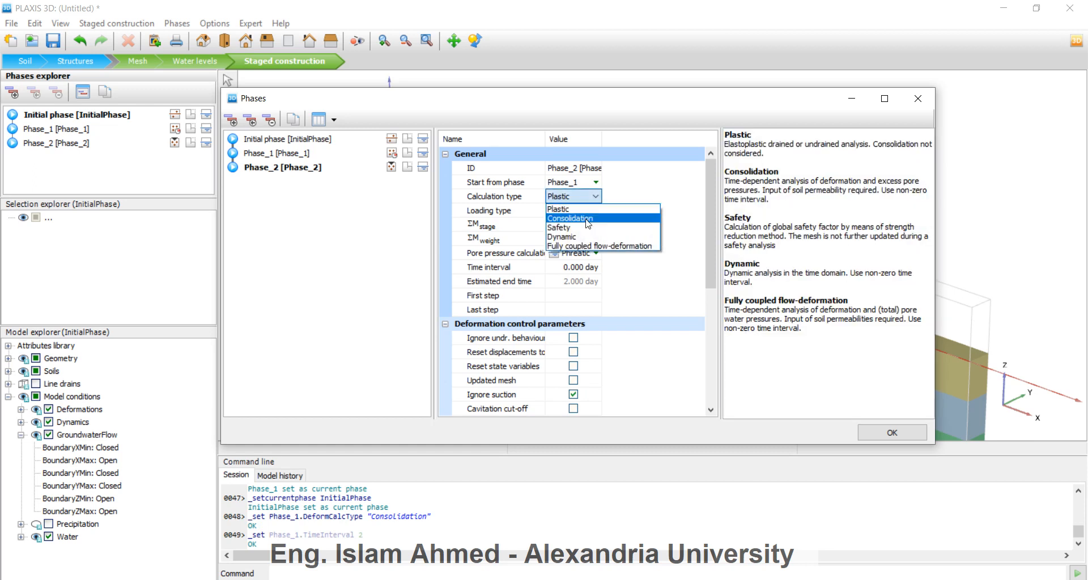
{"action": "left_click", "coordinate": [572, 216]}
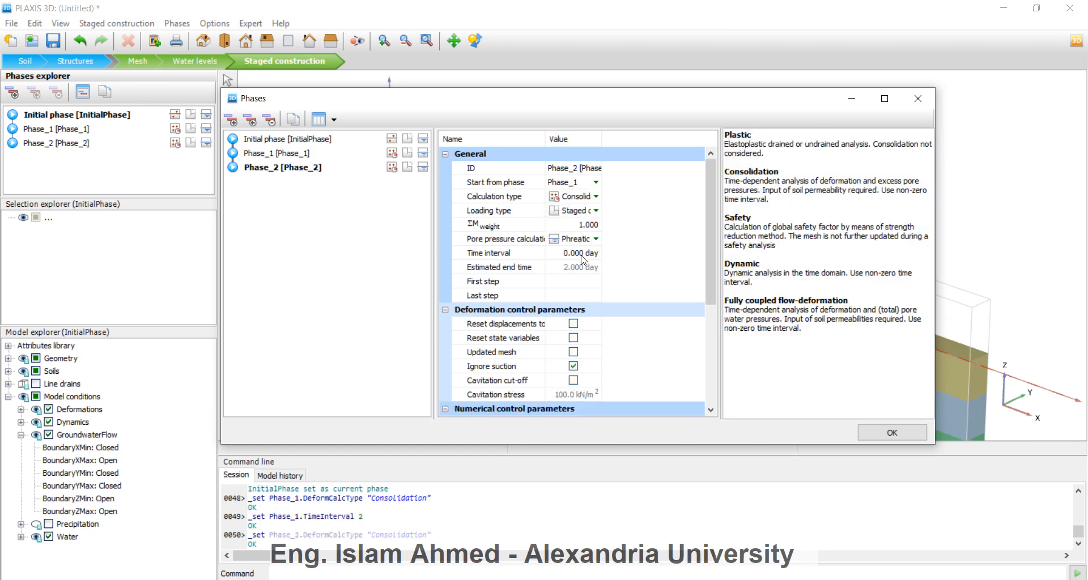
{"action": "left_click", "coordinate": [582, 255]}
{"action": "type", "text": "30"}
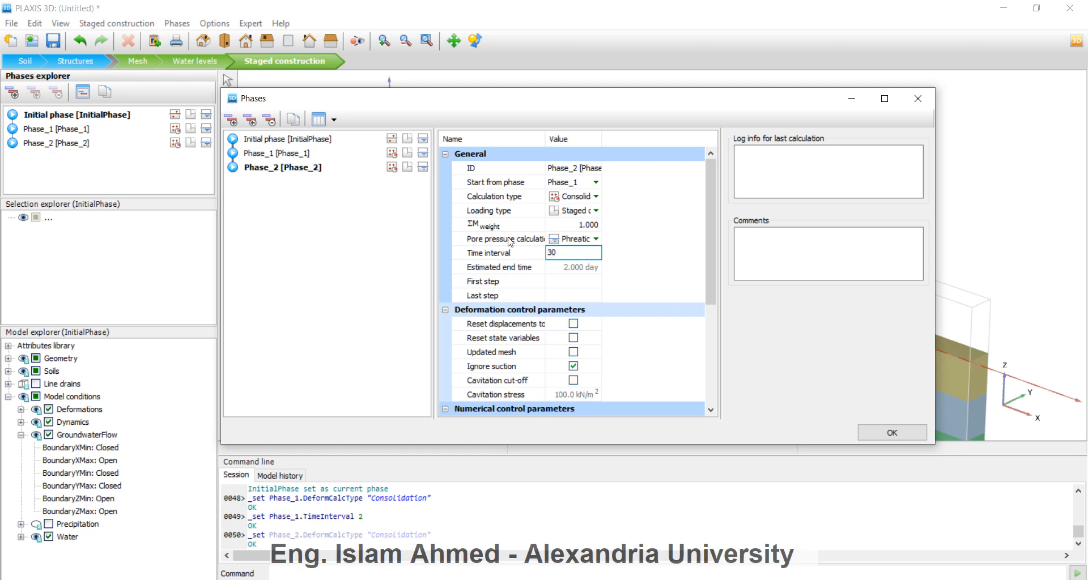
{"action": "left_click", "coordinate": [873, 433]}
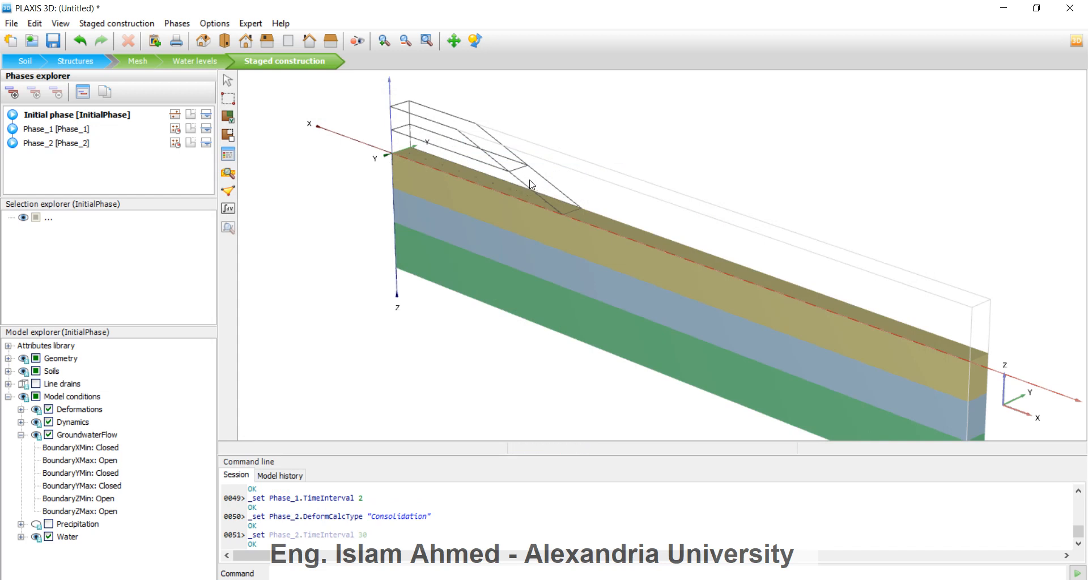
Activate the lower embankment layer, Soil_4_2, in both Phase_1 and Phase_2.
{"action": "left_click", "coordinate": [59, 131]}
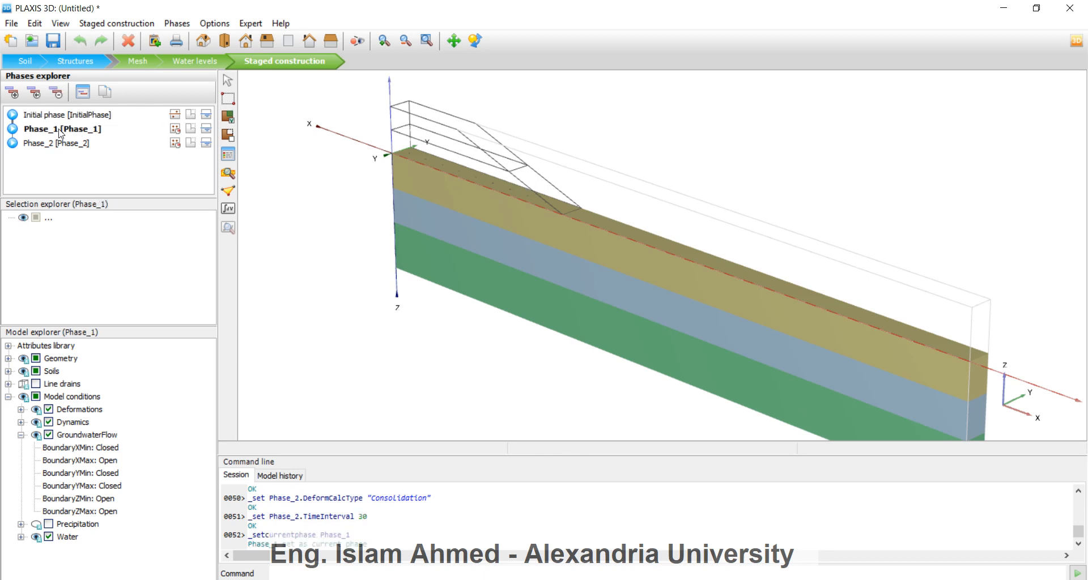
{"action": "left_click", "coordinate": [8, 372]}
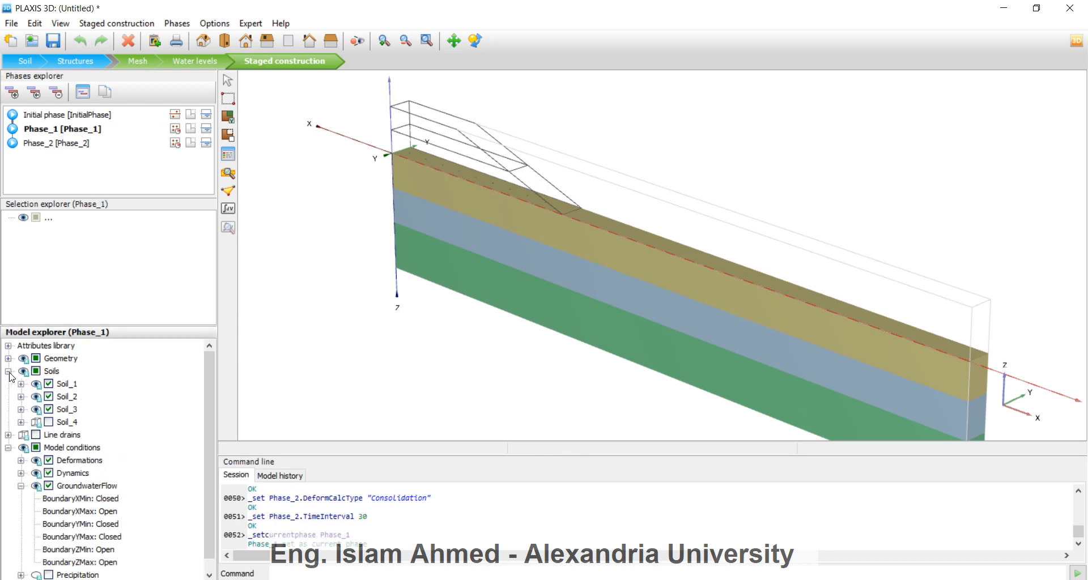
{"action": "left_click", "coordinate": [21, 422]}
{"action": "left_click", "coordinate": [61, 448]}
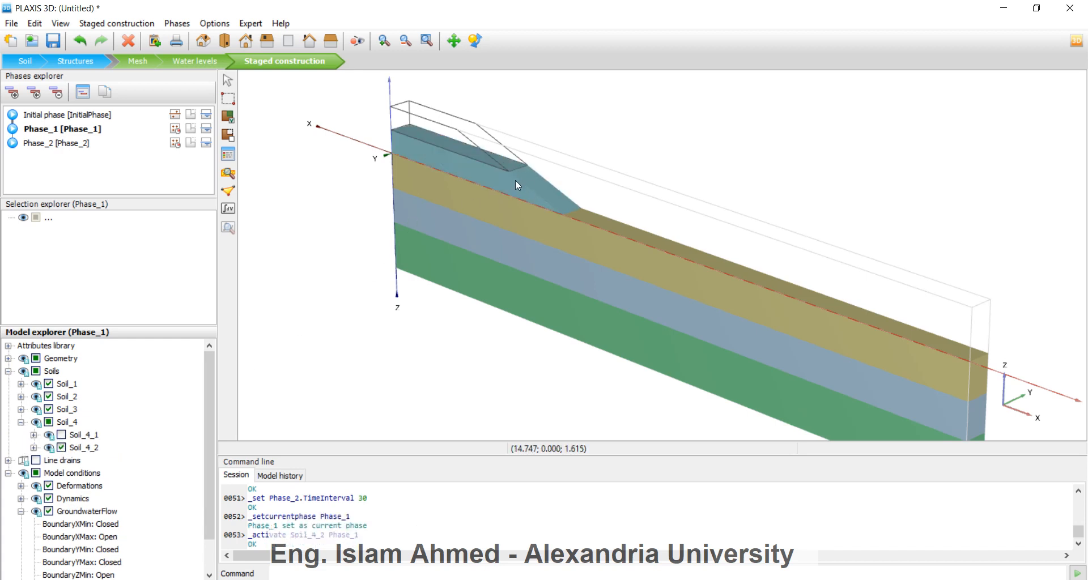
{"action": "left_click", "coordinate": [62, 144]}
{"action": "left_click", "coordinate": [61, 447]}
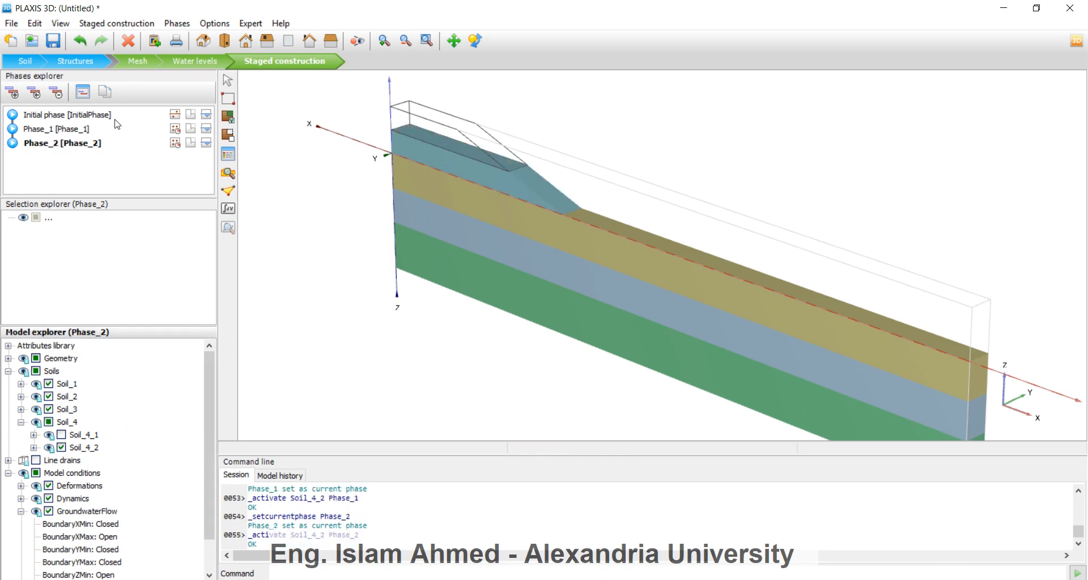
Open the phase settings and review the time intervals of Phase_1 and Phase_2.
{"action": "left_click", "coordinate": [83, 91]}
{"action": "left_click", "coordinate": [287, 154]}
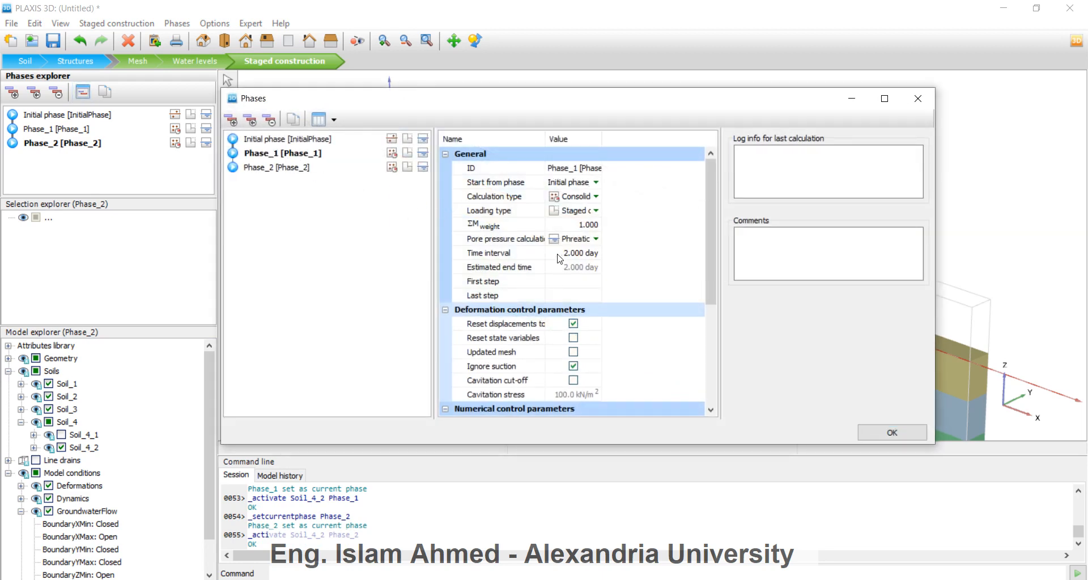
{"action": "left_click", "coordinate": [289, 167]}
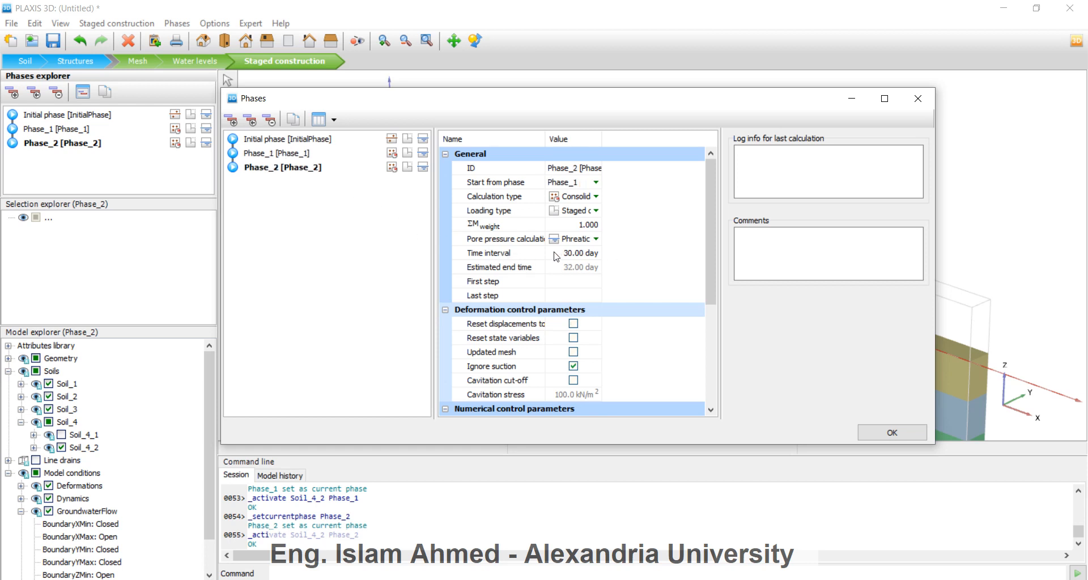
Add Phase_3 after Phase_2 as a Consolidation calculation with a time interval of 1 day.
{"action": "left_click", "coordinate": [231, 120]}
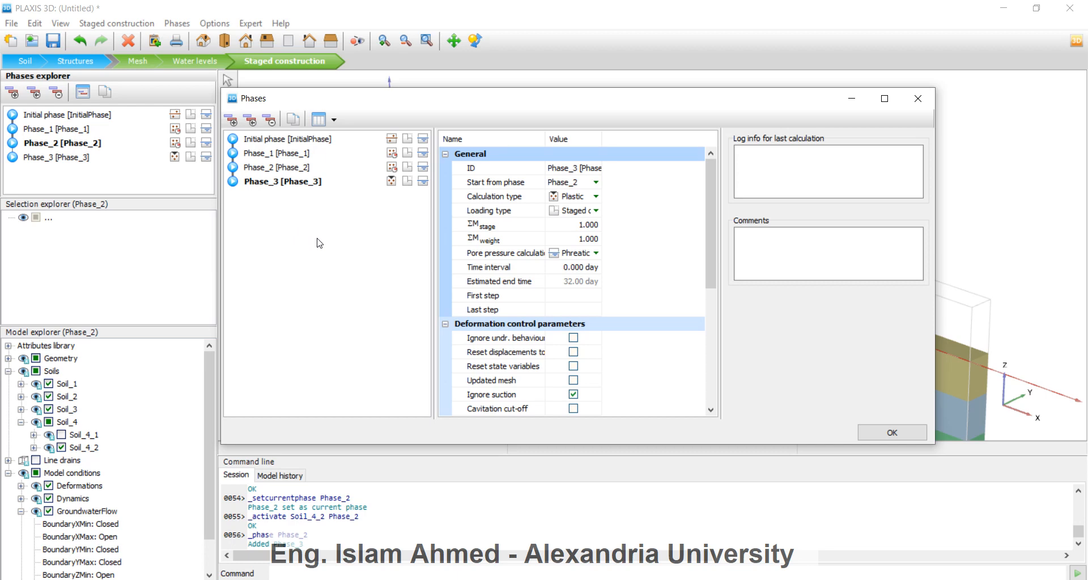
{"action": "left_click", "coordinate": [585, 197]}
{"action": "left_click", "coordinate": [595, 196]}
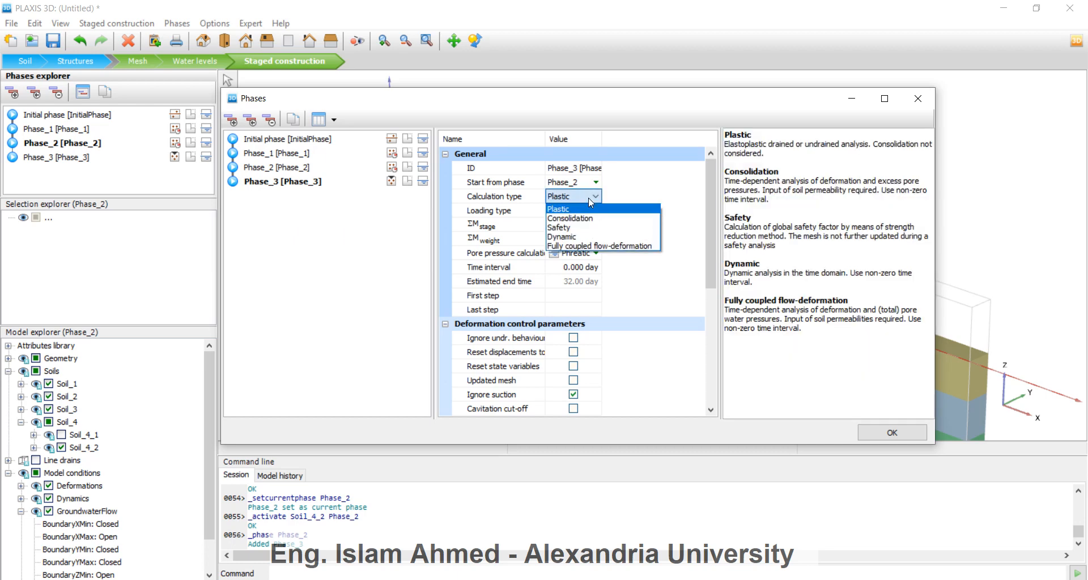
{"action": "left_click", "coordinate": [569, 217]}
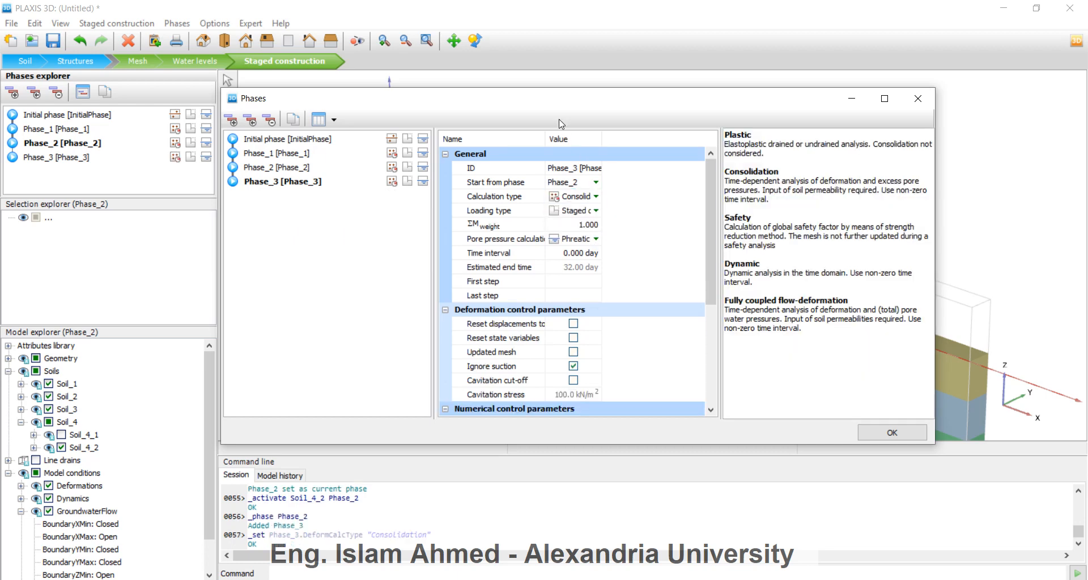
{"action": "left_click_drag", "start_coordinate": [549, 100], "coordinate": [827, 205]}
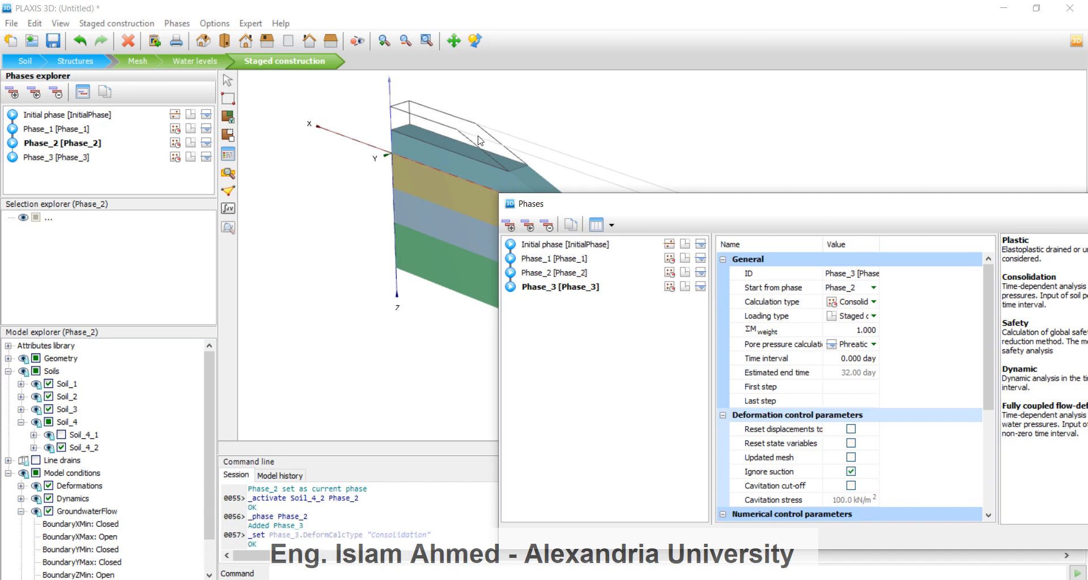
{"action": "left_click_drag", "start_coordinate": [705, 208], "coordinate": [473, 115]}
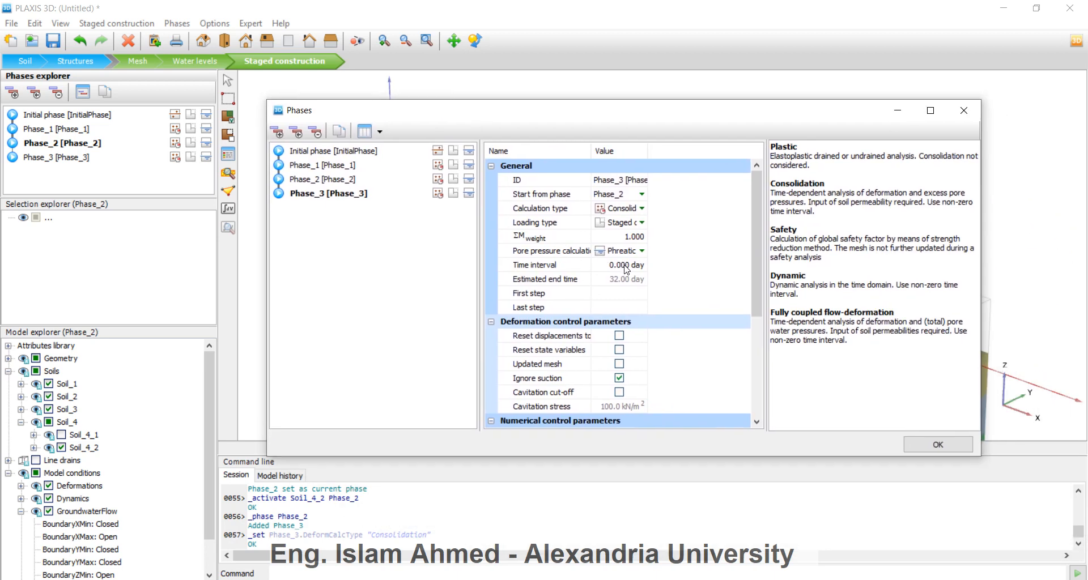
{"action": "left_click", "coordinate": [626, 270]}
{"action": "type", "text": "1"}
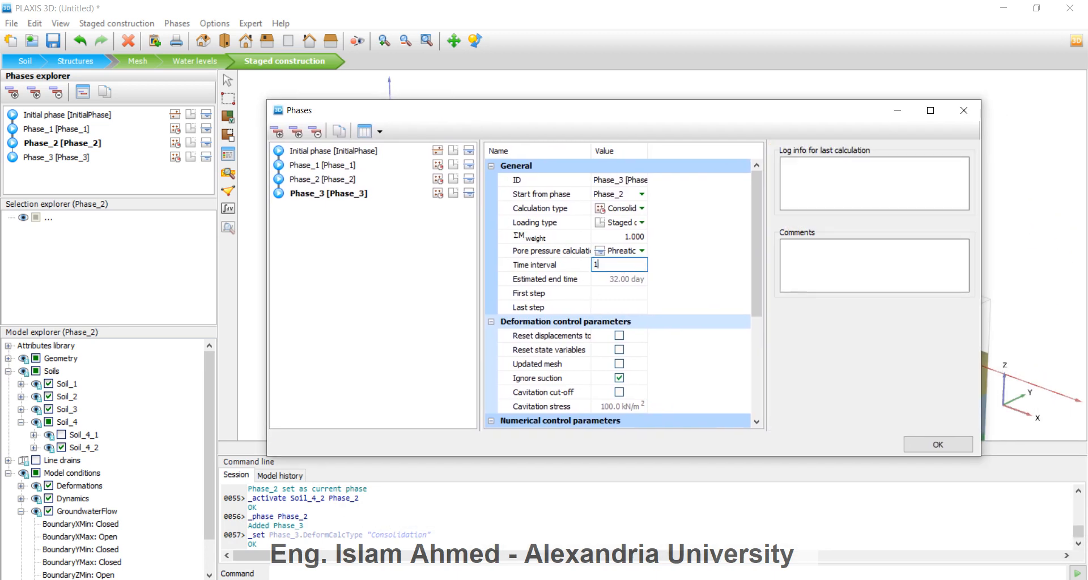
Add Phase_4 after Phase_3 and set its calculation type to Consolidation.
{"action": "left_click", "coordinate": [277, 132]}
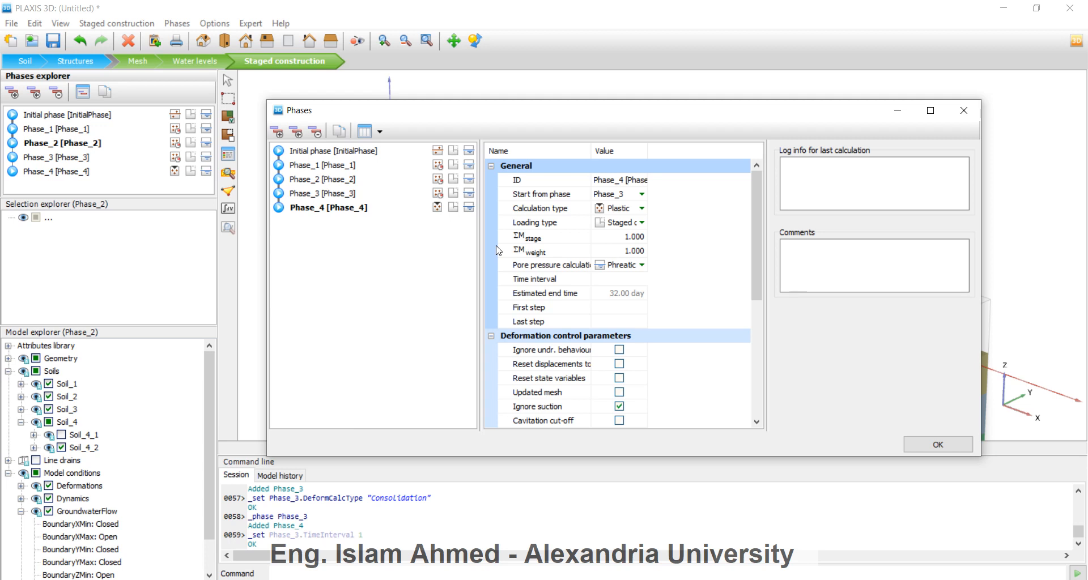
{"action": "left_click", "coordinate": [638, 207]}
{"action": "left_click", "coordinate": [642, 207]}
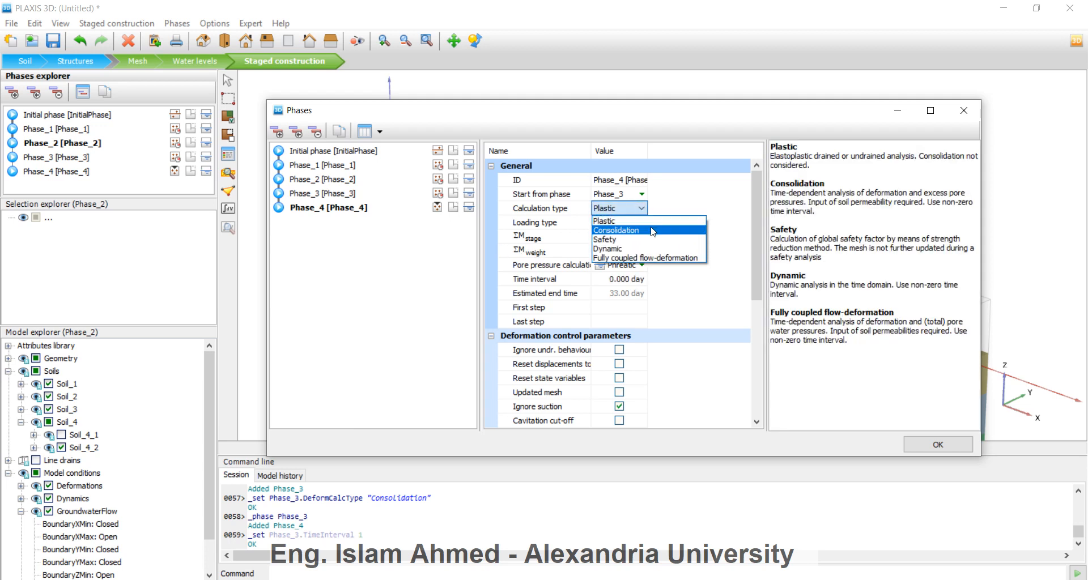
{"action": "left_click", "coordinate": [651, 230]}
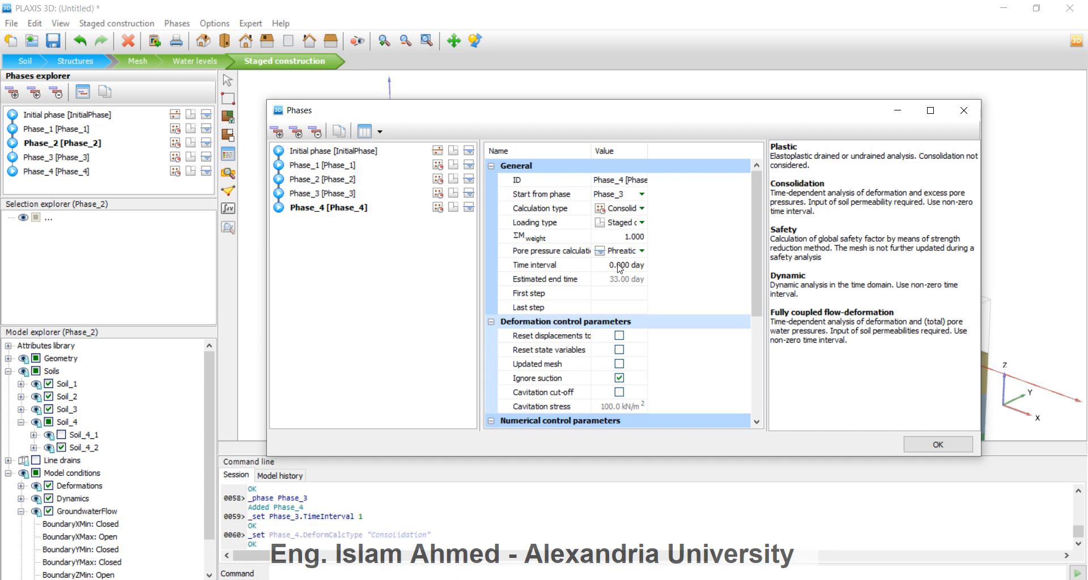
Set Phase_4's loading type to Minimum excess pore pressure and accept the phase settings.
{"action": "left_click", "coordinate": [558, 251]}
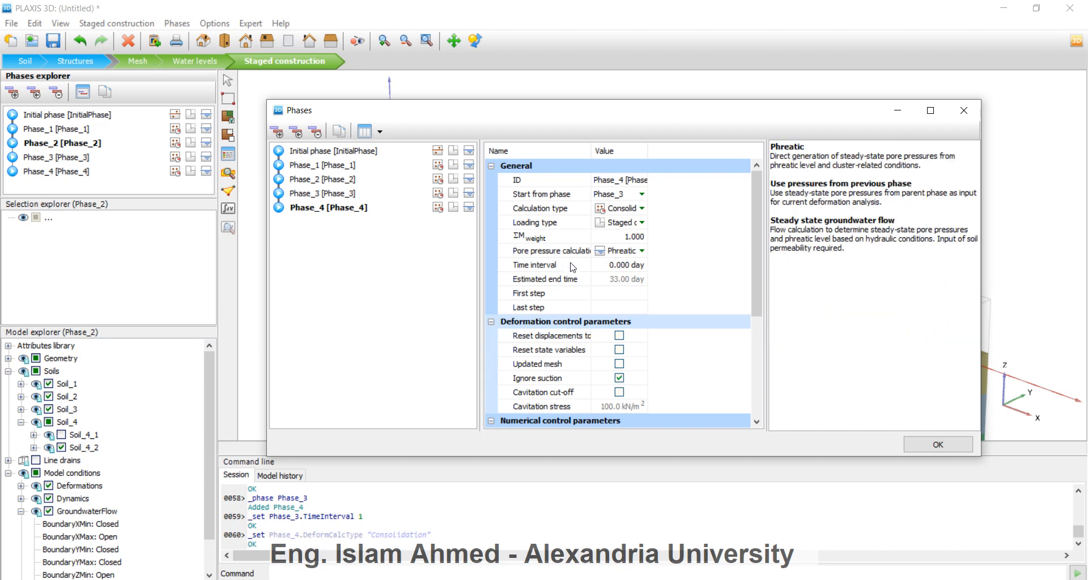
{"action": "left_click", "coordinate": [619, 227]}
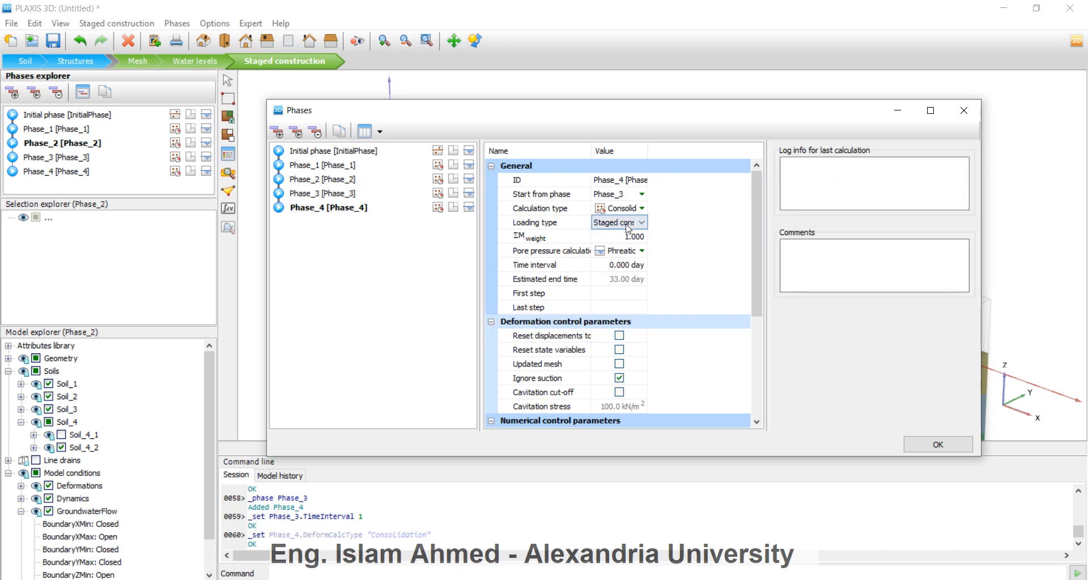
{"action": "left_click", "coordinate": [627, 224]}
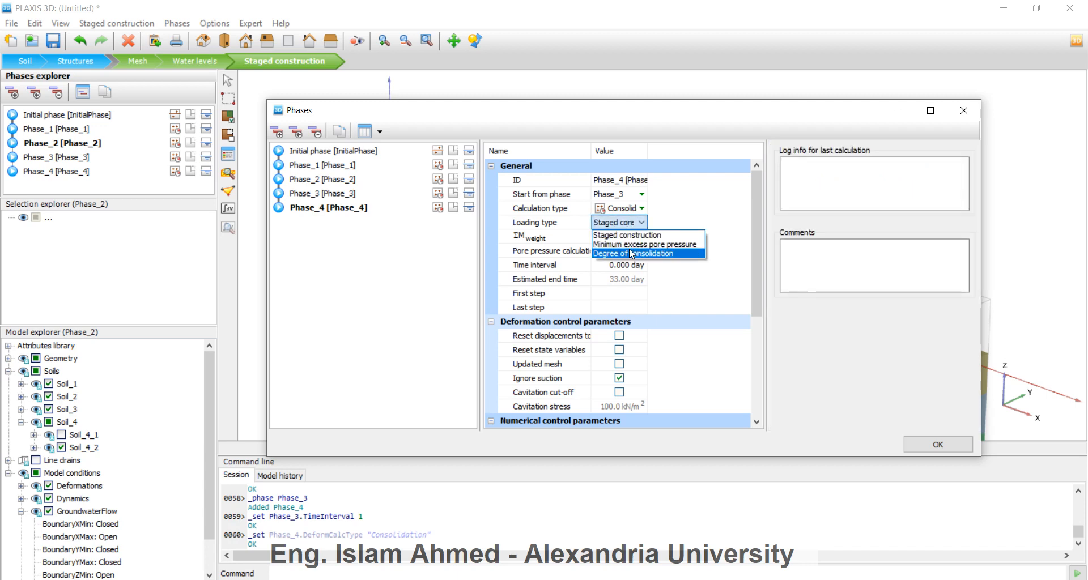
{"action": "left_click", "coordinate": [627, 246]}
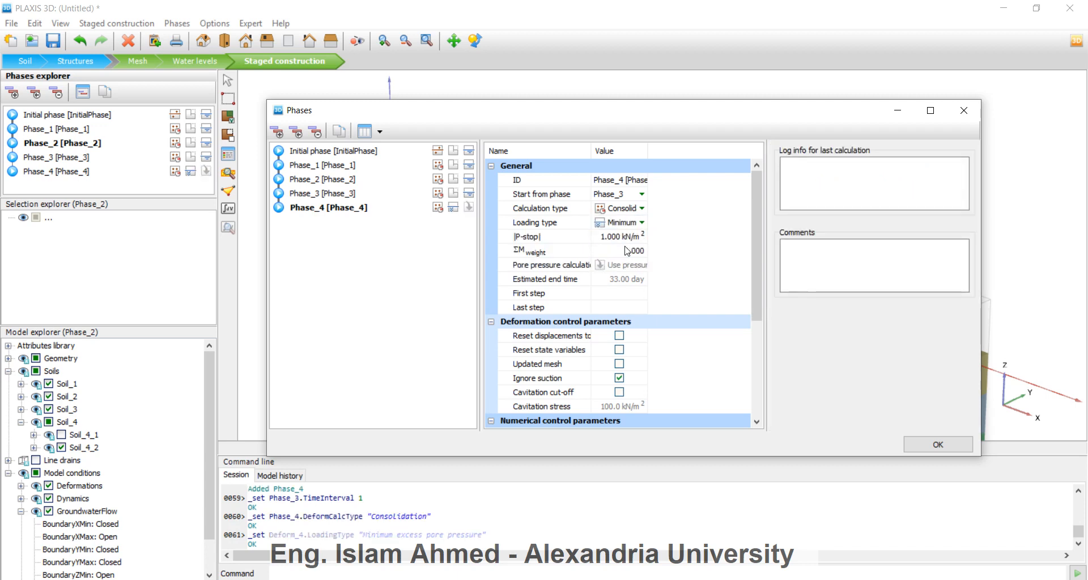
{"action": "left_click", "coordinate": [605, 240]}
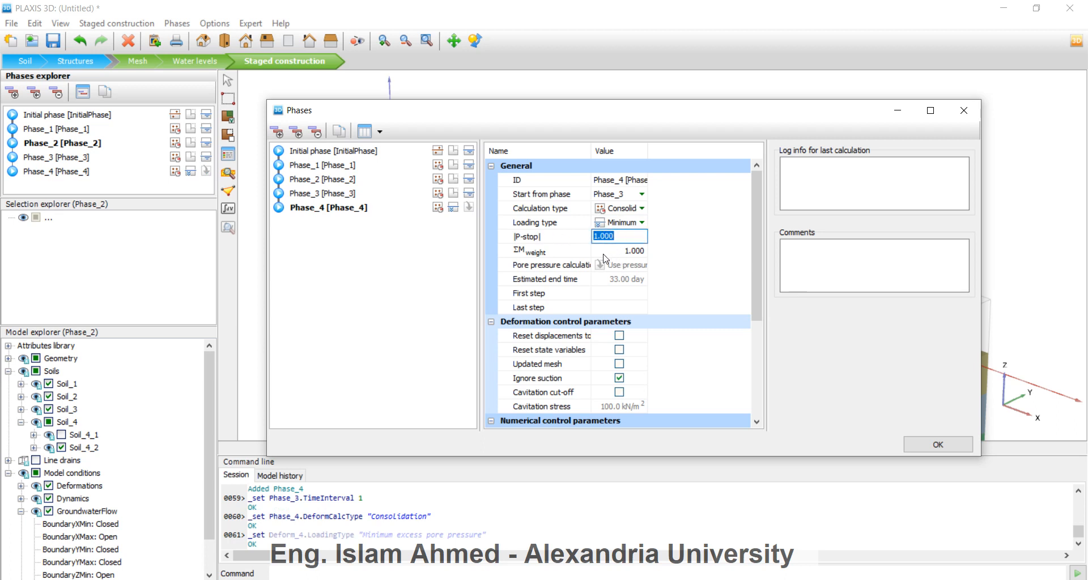
{"action": "left_click", "coordinate": [347, 232]}
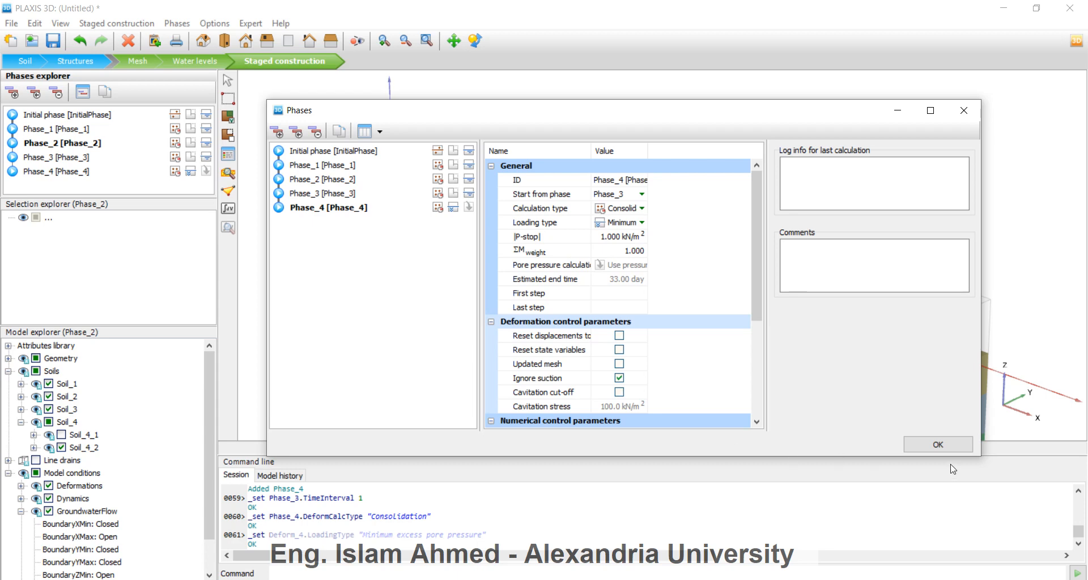
{"action": "left_click", "coordinate": [938, 445]}
Activate the upper embankment layer, Soil_4_1, in Phase_3 and make Phase_4 the current phase.
{"action": "left_click", "coordinate": [51, 159]}
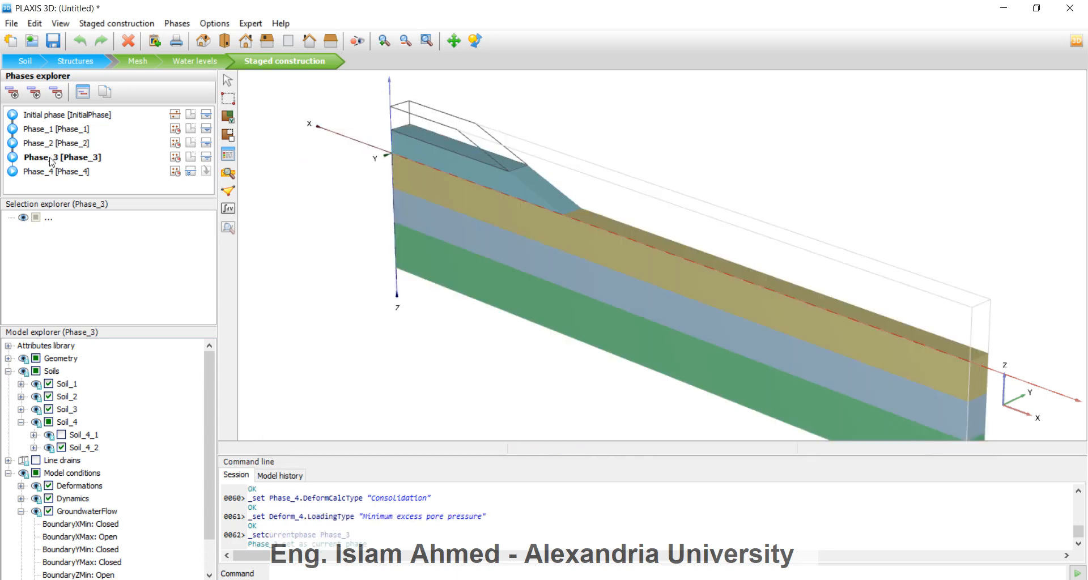
{"action": "left_click", "coordinate": [61, 434]}
{"action": "left_click", "coordinate": [56, 174]}
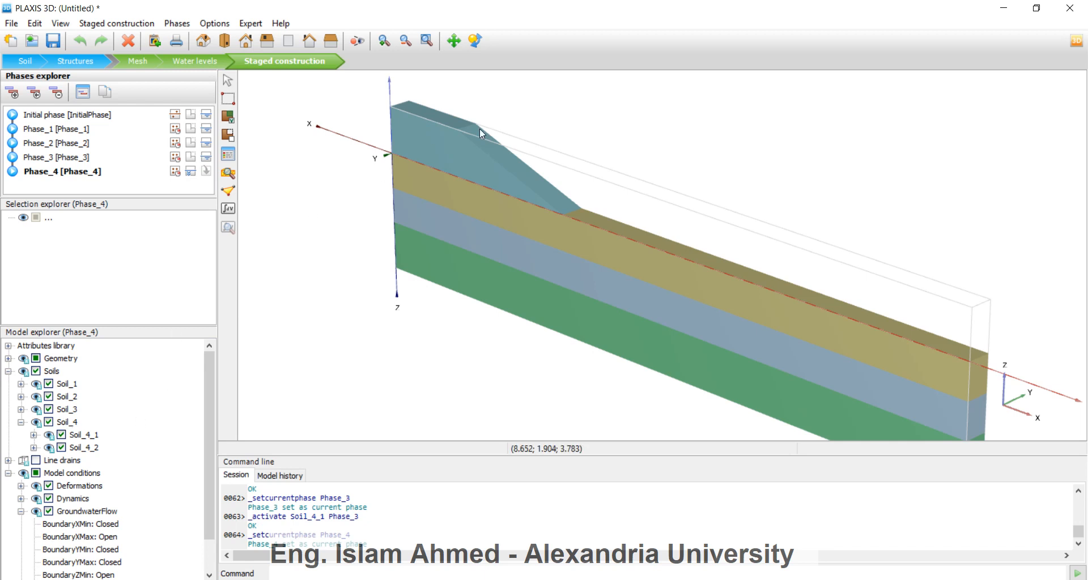
Calculate all the construction phases, showing the details of the running tasks.
{"action": "middle_click_drag", "start_coordinate": [693, 213], "coordinate": [651, 188]}
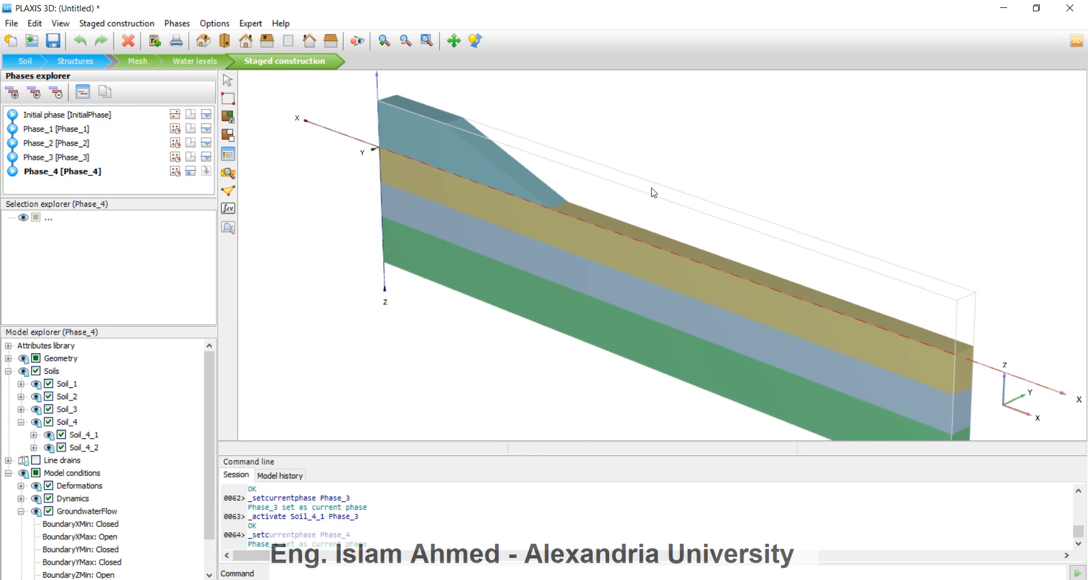
{"action": "mouse_move", "coordinate": [592, 154]}
{"action": "middle_mouse_down"}
{"action": "mouse_move", "coordinate": [579, 144]}
{"action": "mouse_move", "coordinate": [602, 162]}
{"action": "middle_mouse_up"}
{"action": "scroll", "coordinate": [578, 144], "scroll_direction": "down", "scroll_amount": 2}
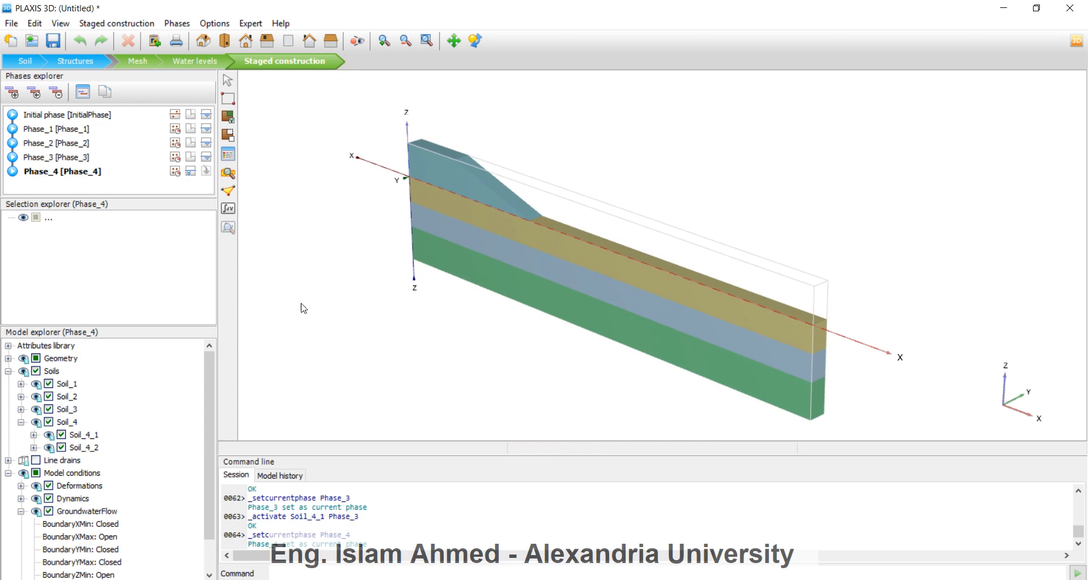
{"action": "left_click", "coordinate": [229, 209]}
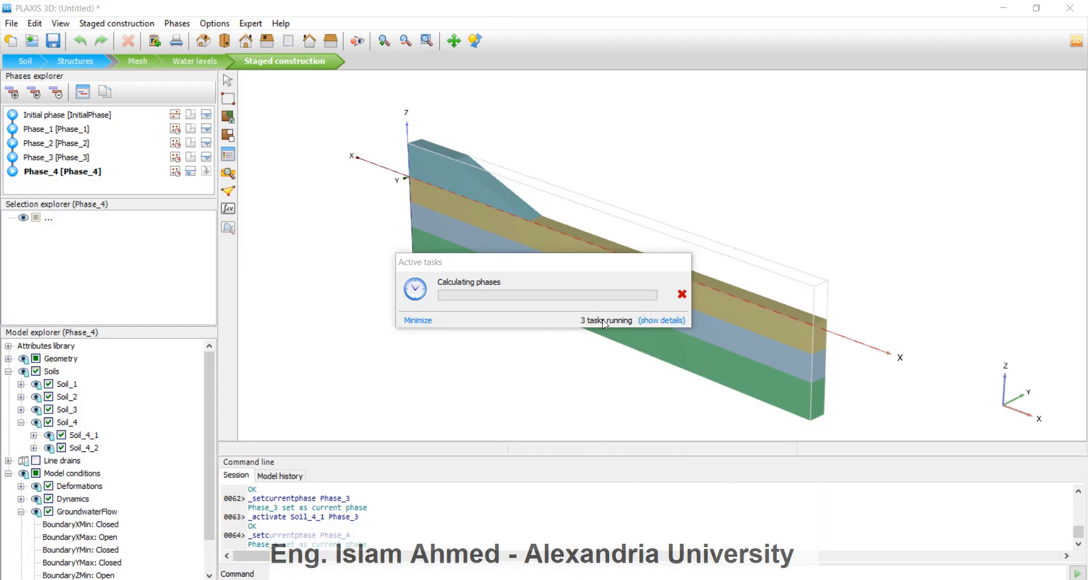
{"action": "left_click", "coordinate": [662, 454]}
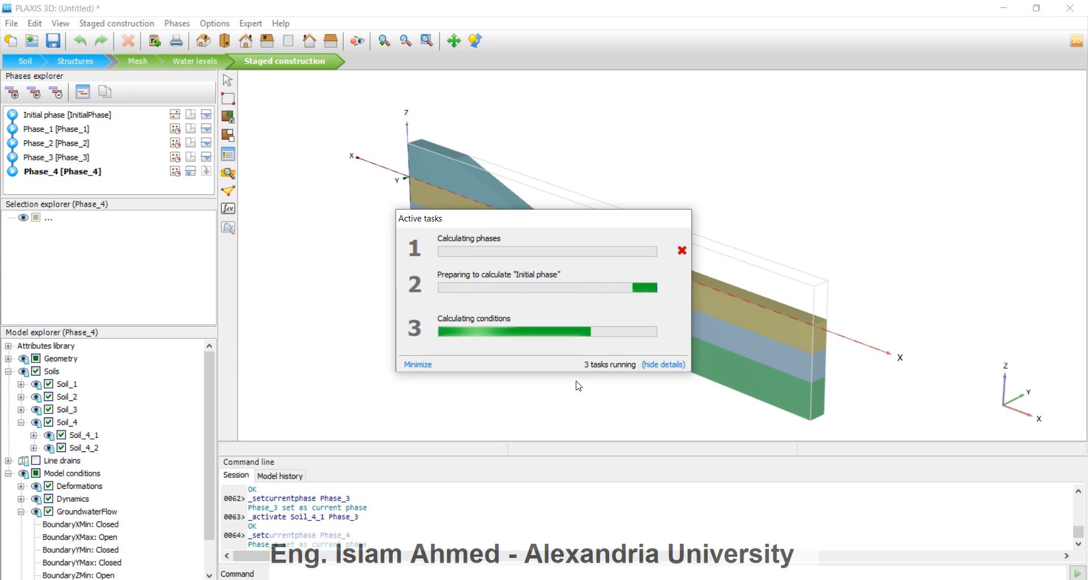
{"action": "left_click", "coordinate": [577, 579]}
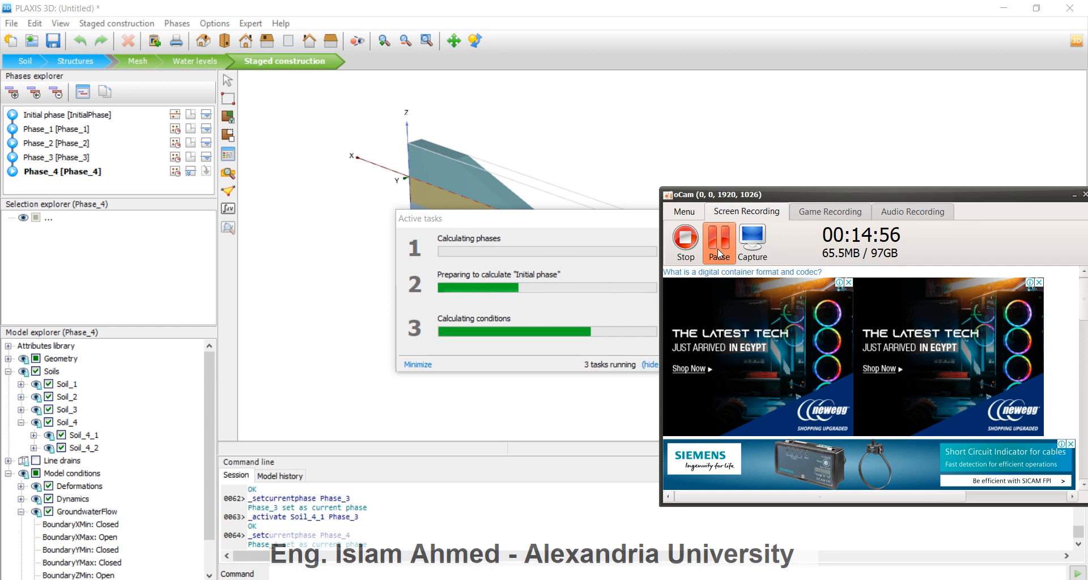
{"action": "left_click", "coordinate": [618, 141]}
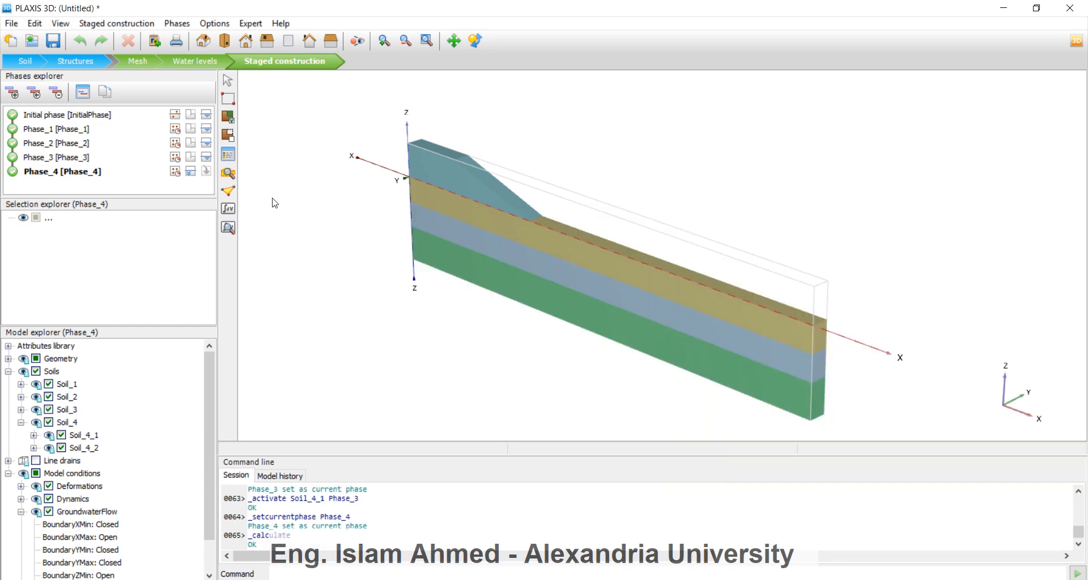
Open the calculation results of Phase_4 in PLAXIS Output and display the excess pore pressures p_excess.
{"action": "left_click", "coordinate": [229, 227]}
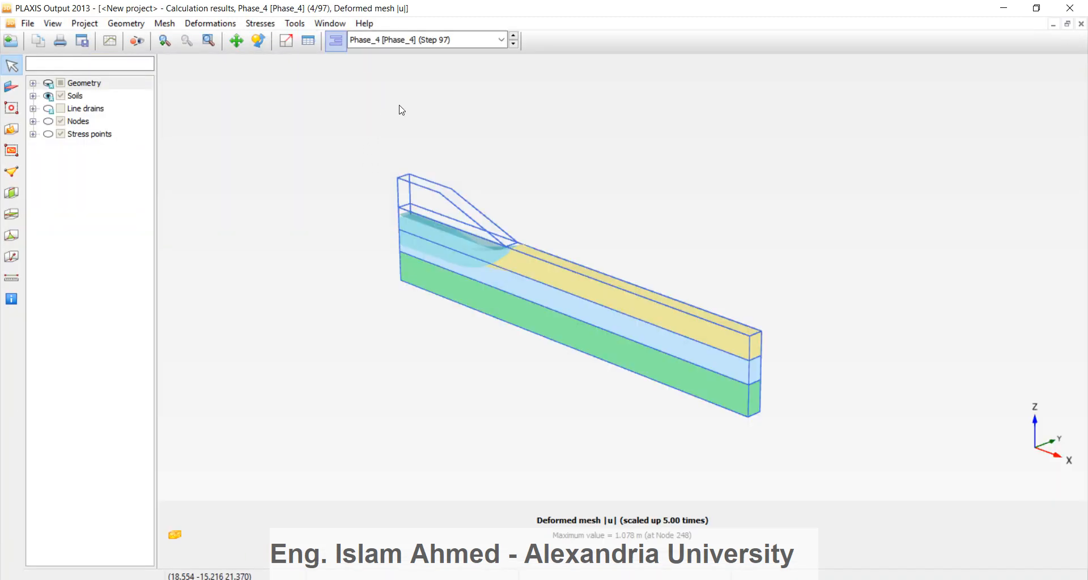
{"action": "left_click", "coordinate": [259, 25]}
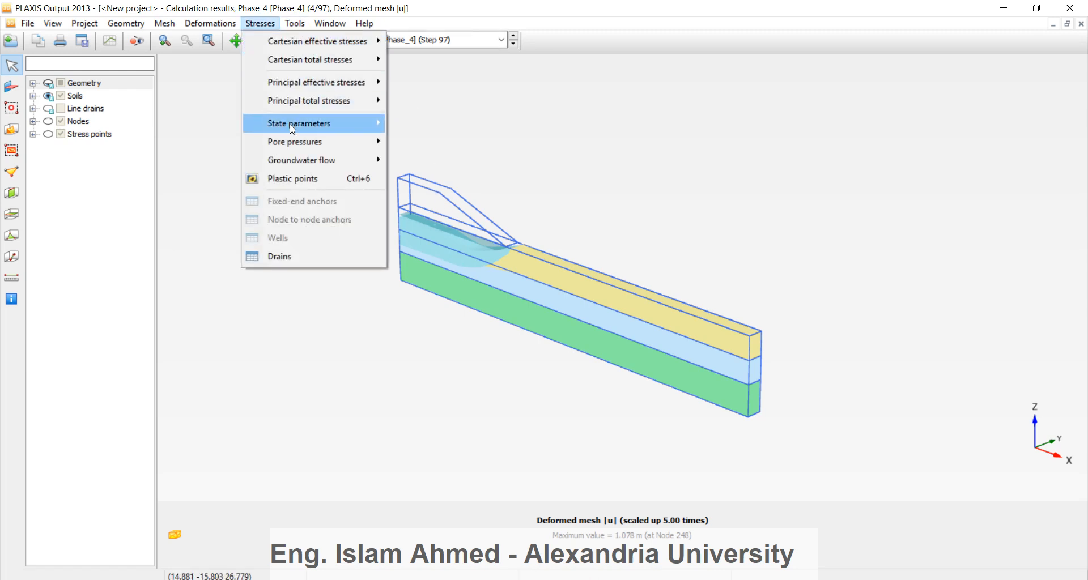
{"action": "left_click", "coordinate": [454, 4]}
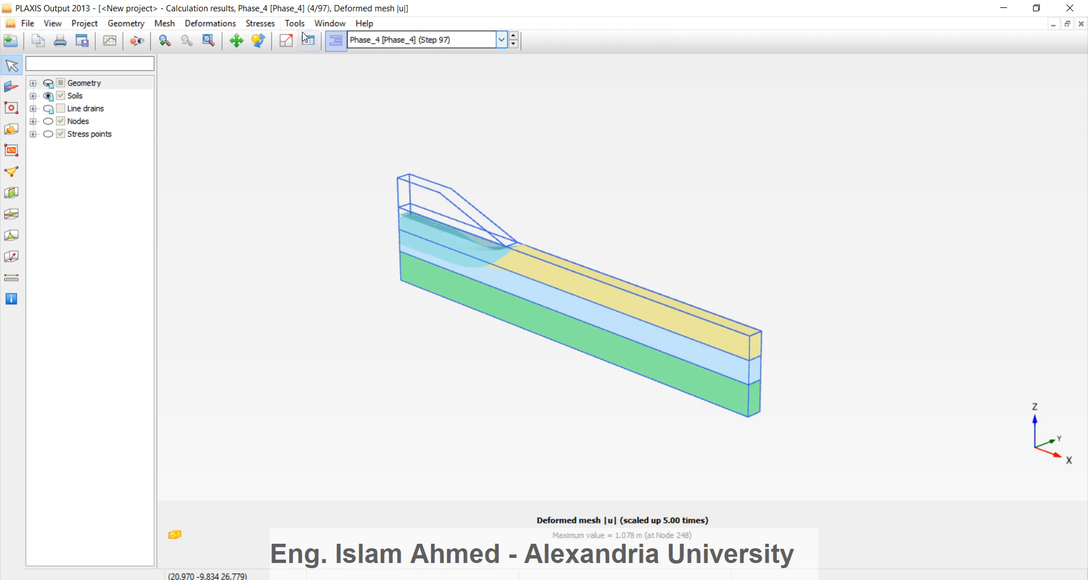
{"action": "left_click", "coordinate": [260, 24]}
{"action": "mouse_move", "coordinate": [299, 139]}
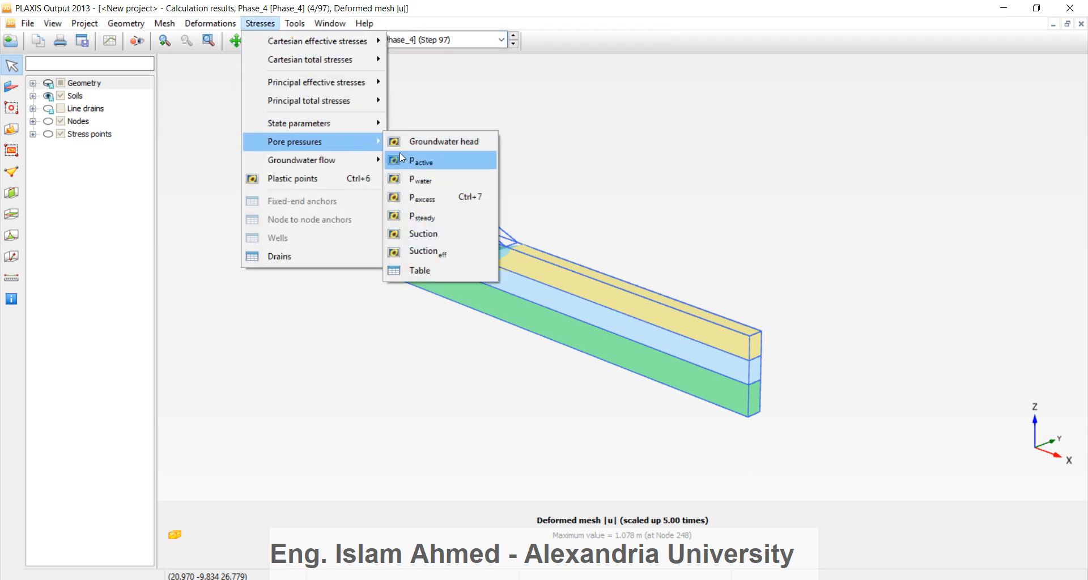
{"action": "left_click", "coordinate": [434, 197]}
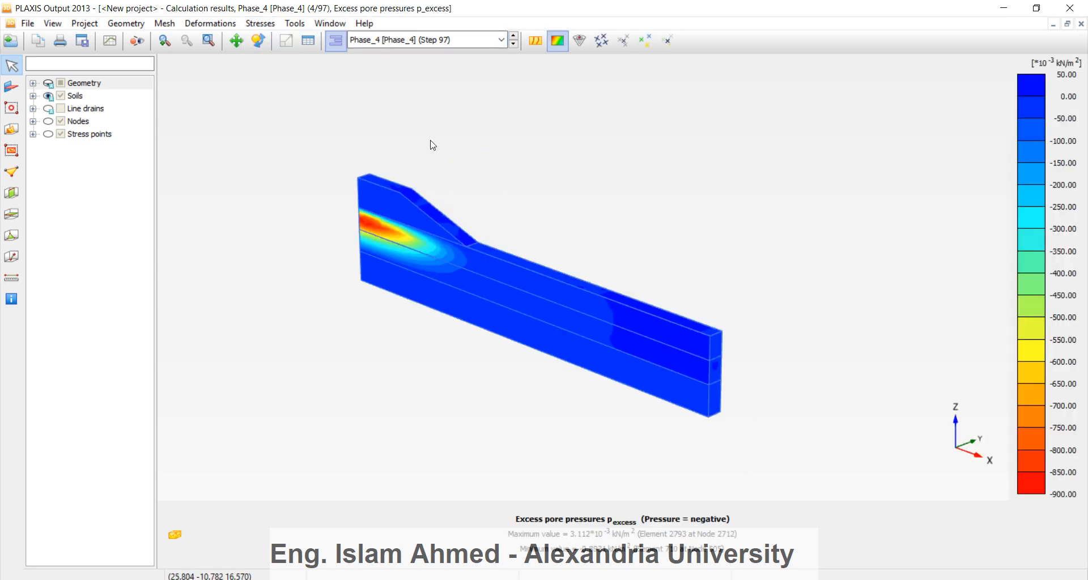
Display the Phase_3 excess pore pressures as scaled crosses at the stress points and examine the zone beneath the embankment.
{"action": "left_click", "coordinate": [501, 41]}
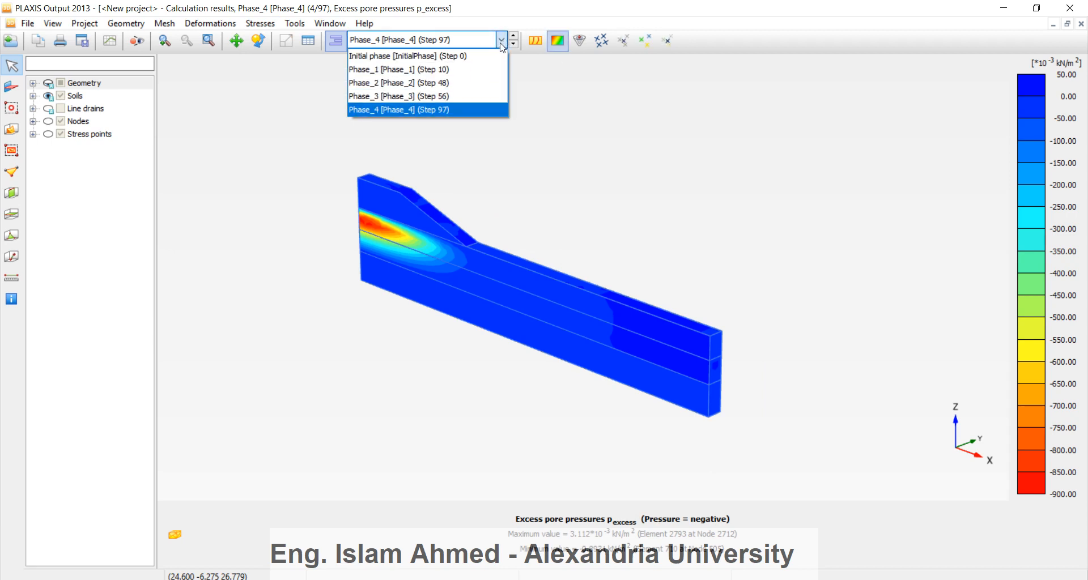
{"action": "left_click", "coordinate": [440, 94]}
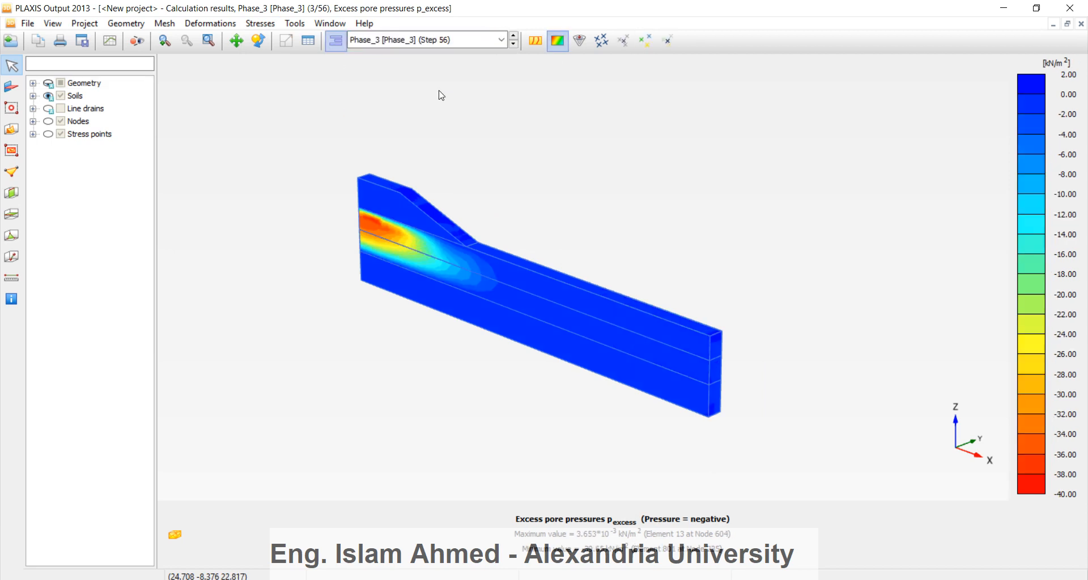
{"action": "left_click", "coordinate": [601, 40]}
{"action": "scroll", "coordinate": [456, 260], "scroll_direction": "up", "scroll_amount": 5}
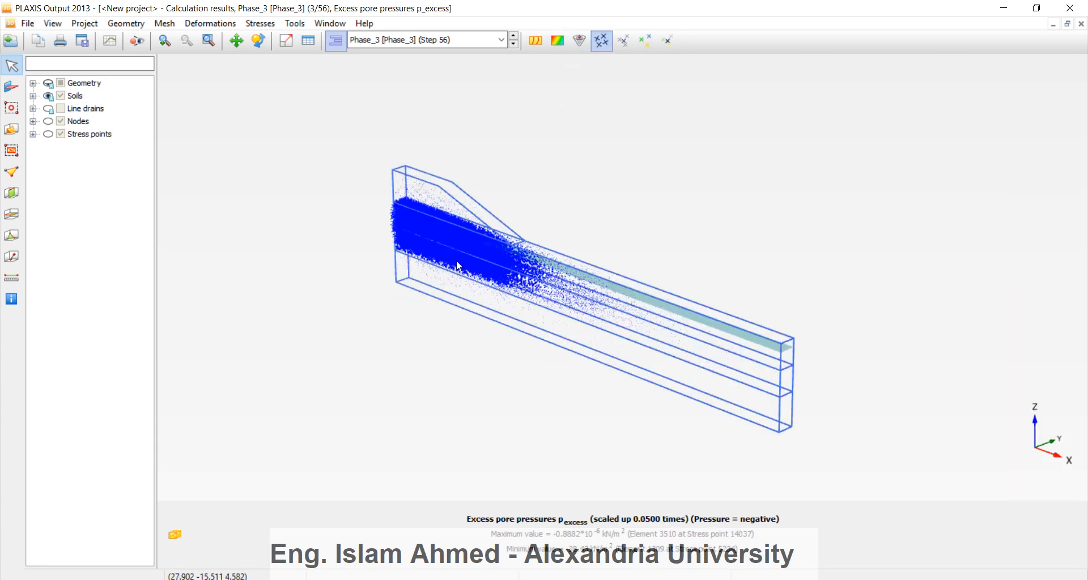
{"action": "scroll", "coordinate": [457, 260], "scroll_direction": "up", "scroll_amount": 1}
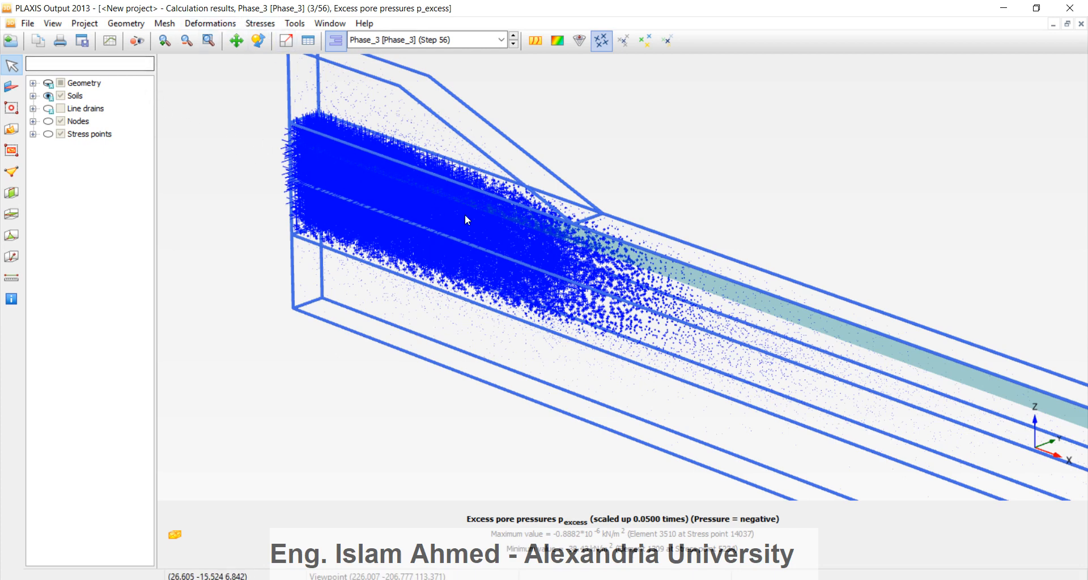
{"action": "right_click_drag", "start_coordinate": [262, 224], "coordinate": [359, 326], "text": "ctrl"}
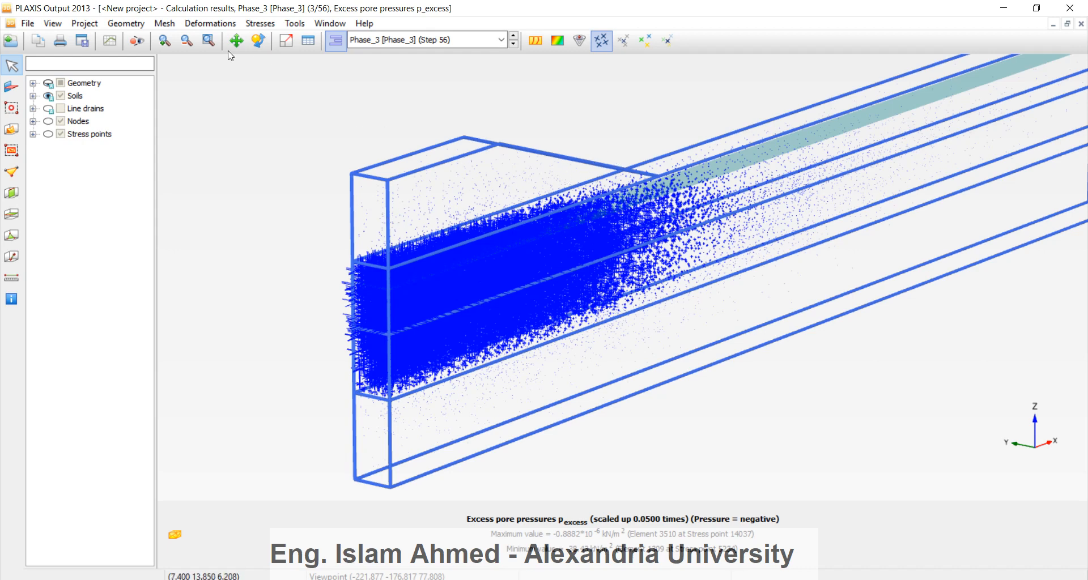
Generate a chart with project Time on the x-axis and sign-inverted p_excess of point B (0.00 / 1.00 / -3.00) on the y-axis.
{"action": "left_click", "coordinate": [109, 44]}
{"action": "left_click_drag", "start_coordinate": [687, 44], "coordinate": [480, 150]}
{"action": "left_click", "coordinate": [341, 386]}
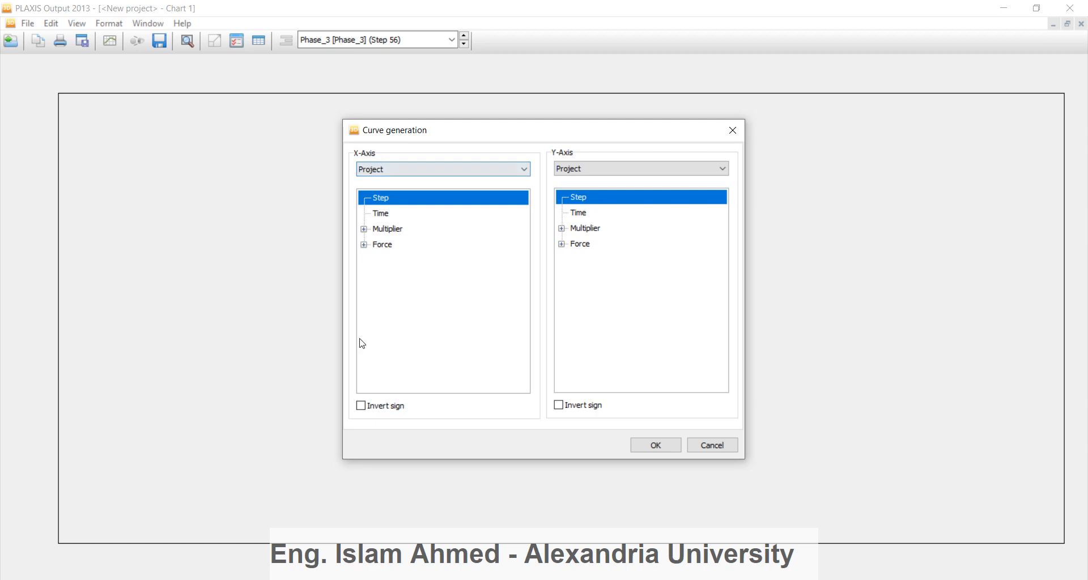
{"action": "left_click", "coordinate": [378, 216]}
{"action": "left_click", "coordinate": [613, 168]}
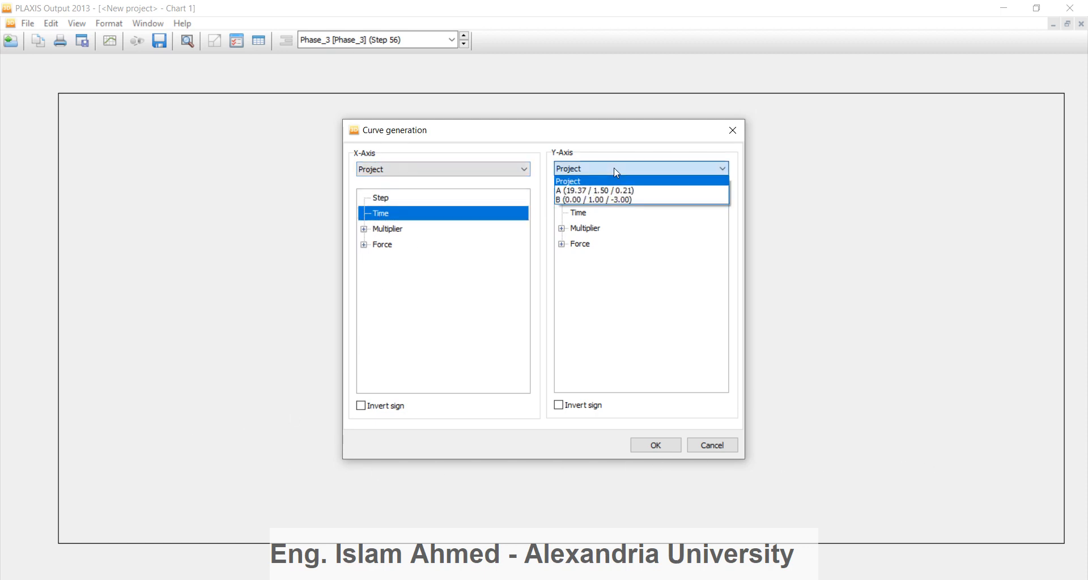
{"action": "left_click", "coordinate": [602, 200]}
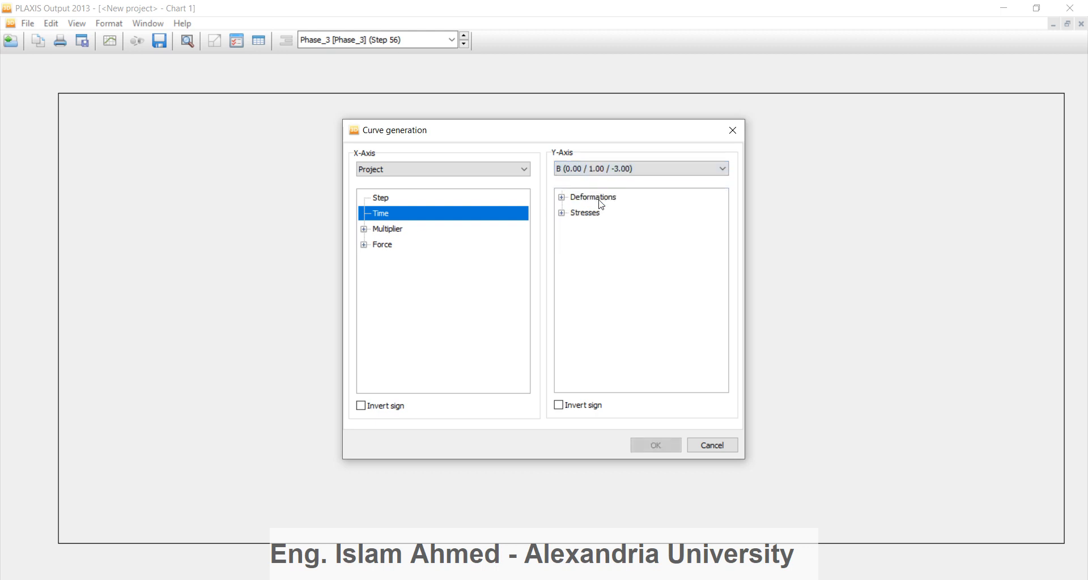
{"action": "left_click", "coordinate": [561, 213]}
{"action": "left_click", "coordinate": [574, 228]}
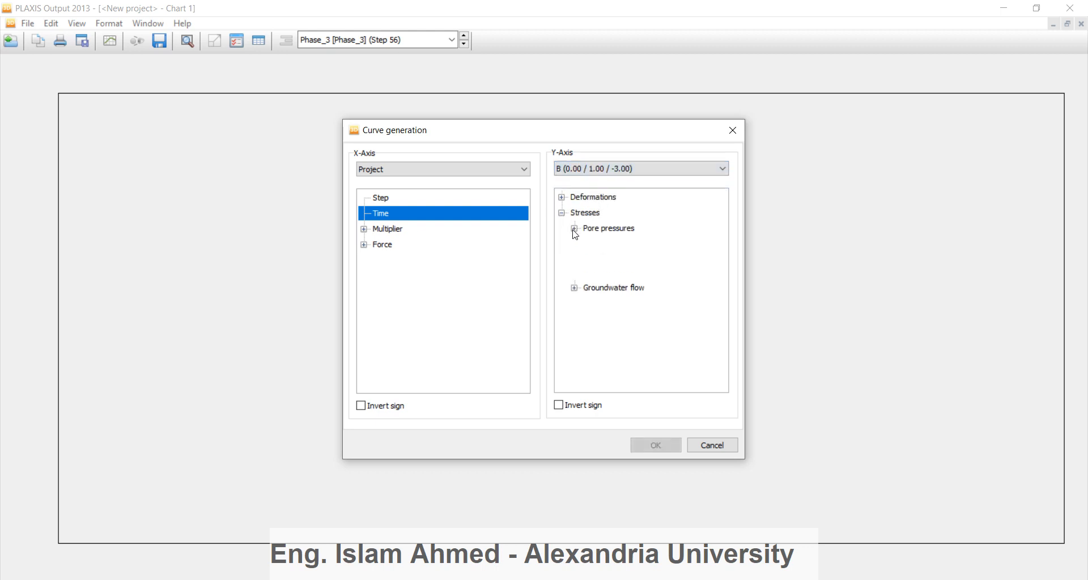
{"action": "left_click", "coordinate": [612, 295]}
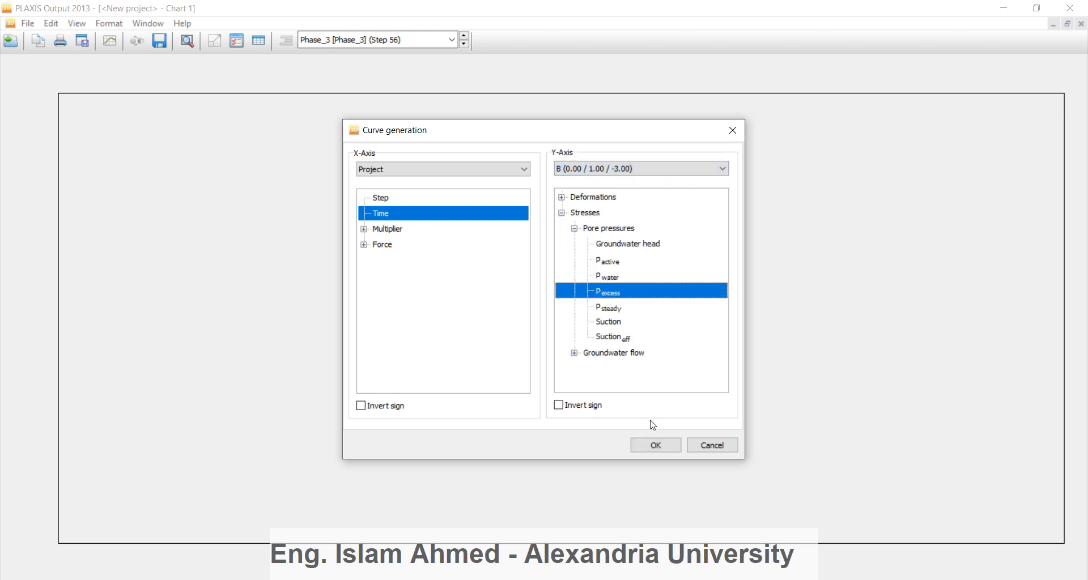
{"action": "left_click", "coordinate": [573, 408]}
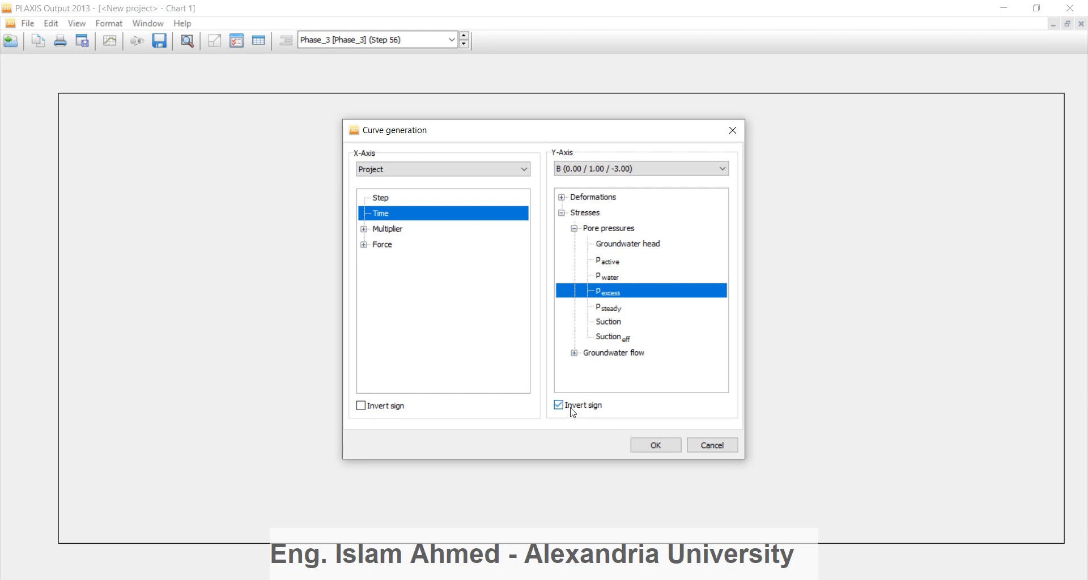
{"action": "left_click", "coordinate": [654, 445]}
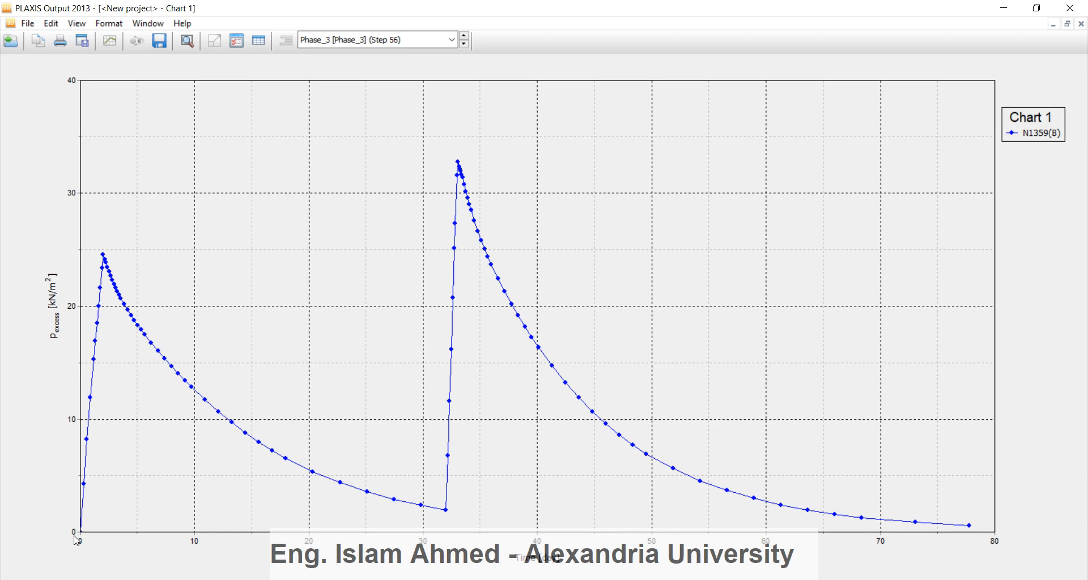
Compare the peaks and decay of the pore pressure curve with the embankment stages of Phase_1 and Phase_3 in the PLAXIS 3D model.
{"action": "key", "text": "alt+Tab"}
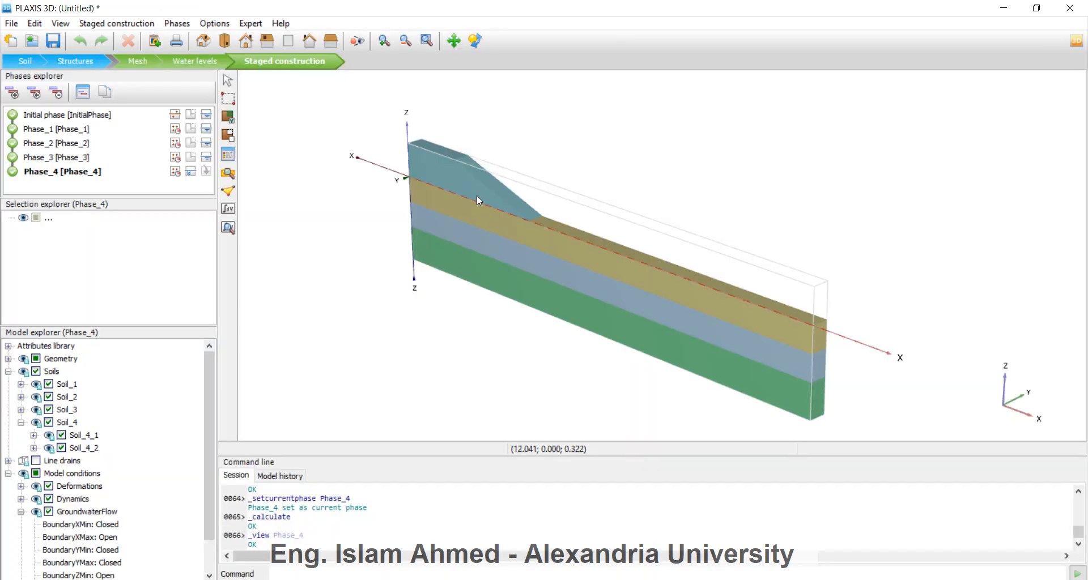
{"action": "scroll", "coordinate": [477, 196], "scroll_direction": "up", "scroll_amount": 3}
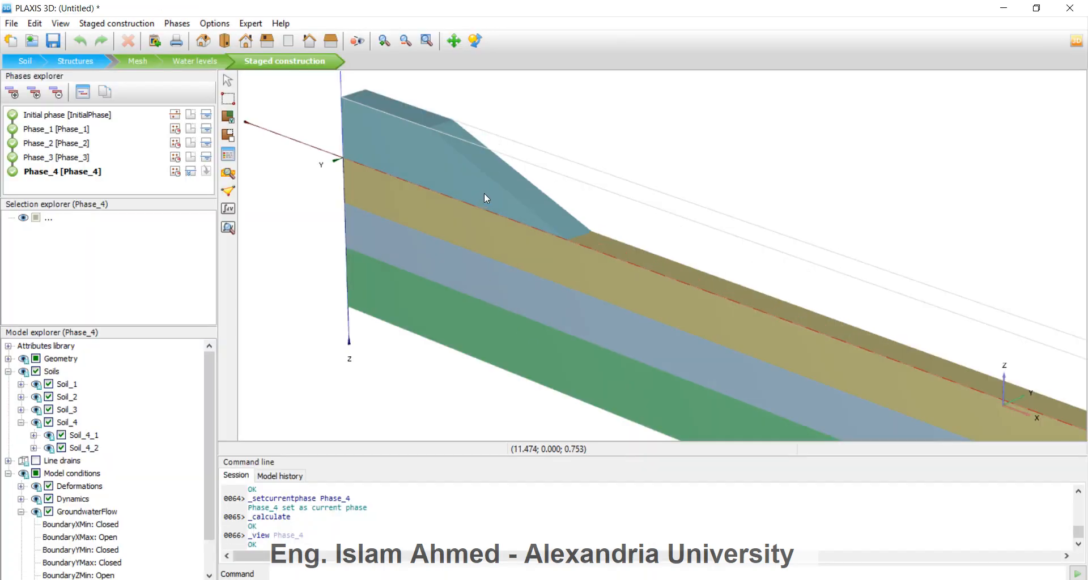
{"action": "left_click", "coordinate": [69, 129]}
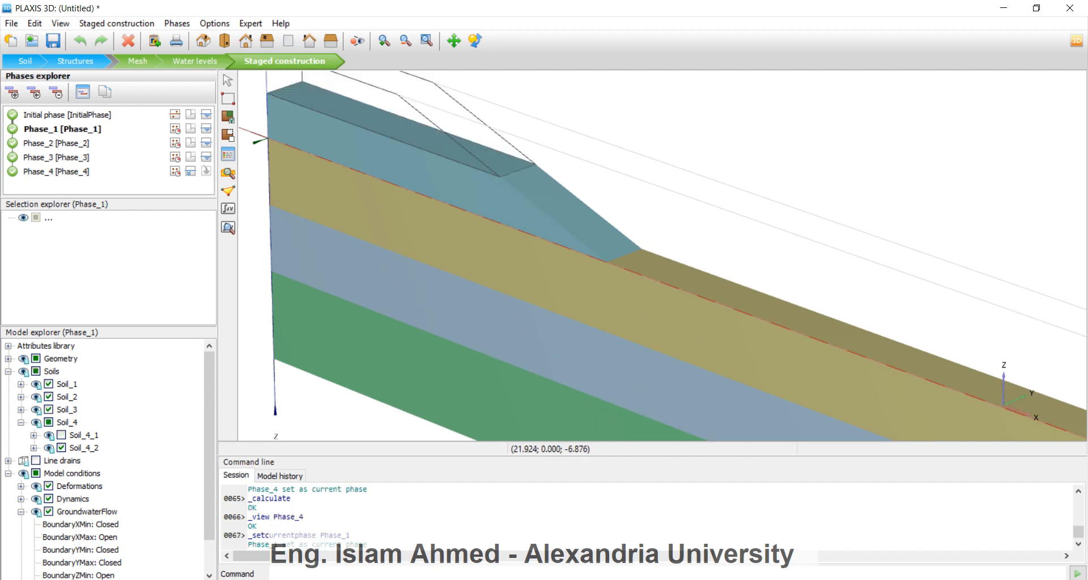
{"action": "left_click", "coordinate": [754, 521]}
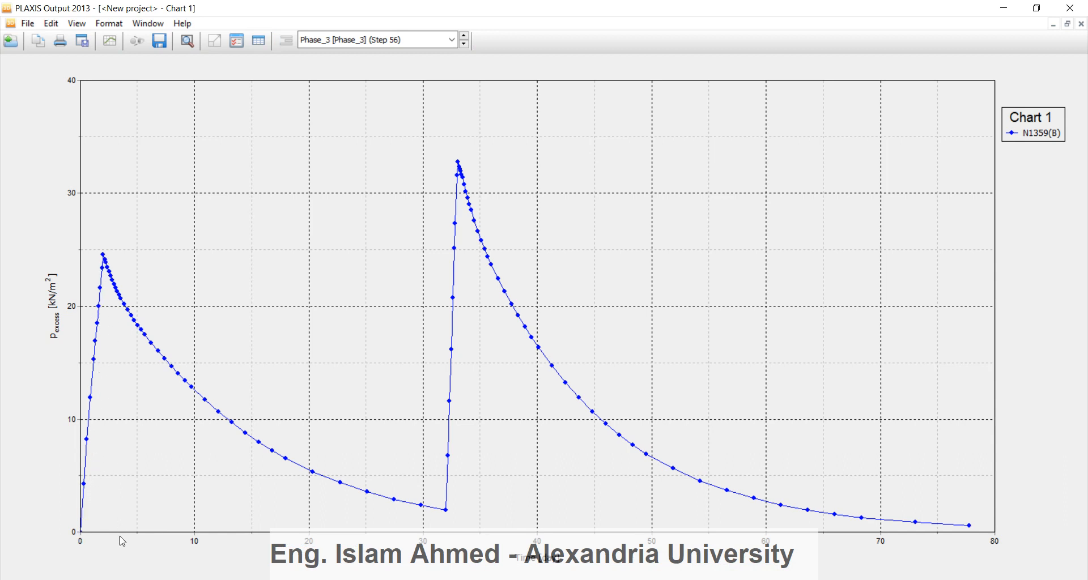
{"action": "mouse_move", "coordinate": [105, 262]}
{"action": "mouse_move", "coordinate": [448, 513]}
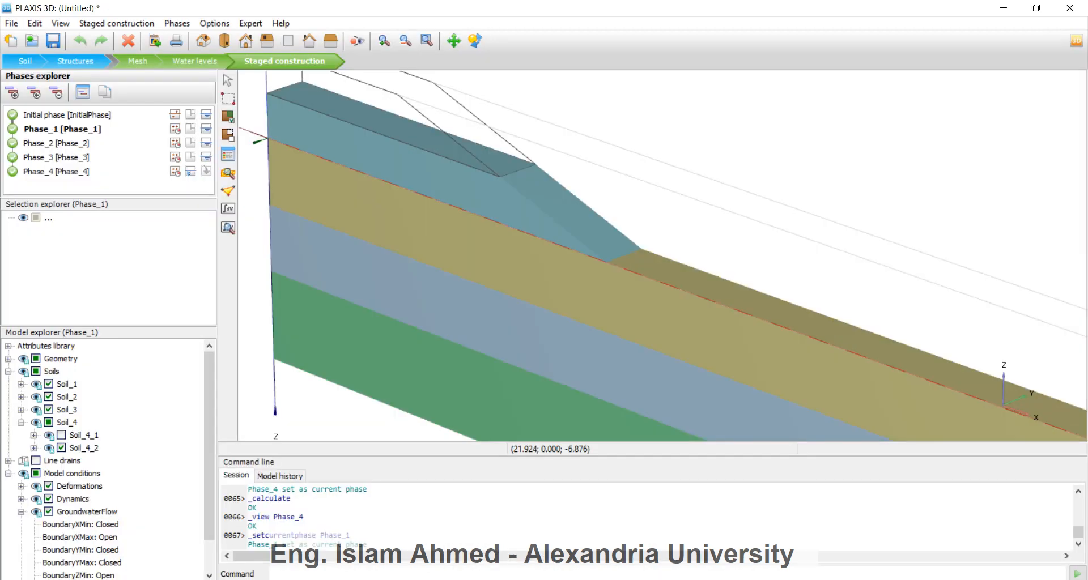
{"action": "left_click", "coordinate": [63, 156]}
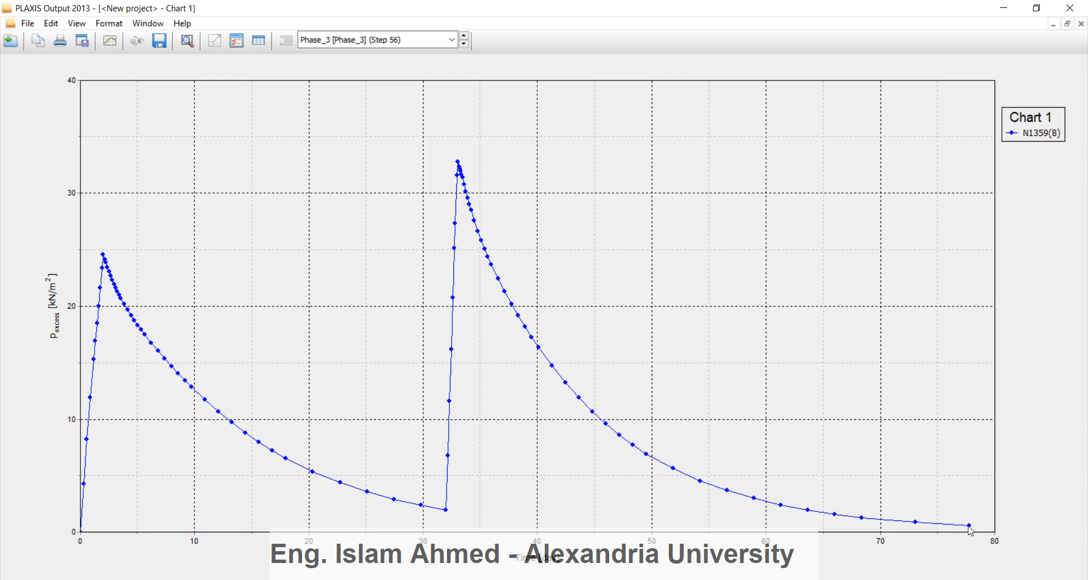
Read the last point of the p_excess curve and close PLAXIS Output, saving the chart.
{"action": "mouse_move", "coordinate": [969, 527]}
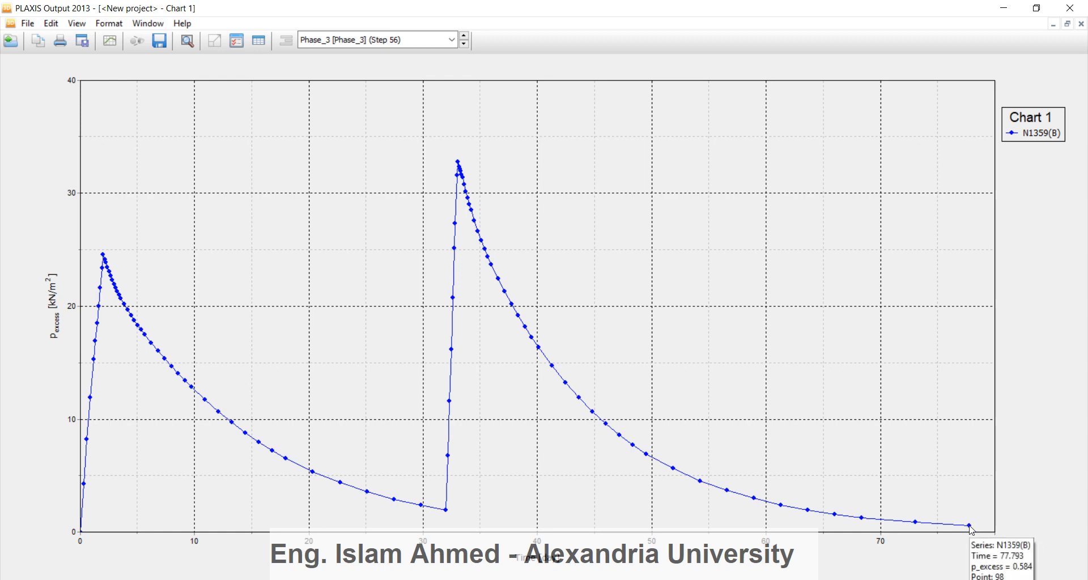
{"action": "left_click", "coordinate": [1070, 11]}
{"action": "left_click", "coordinate": [573, 349]}
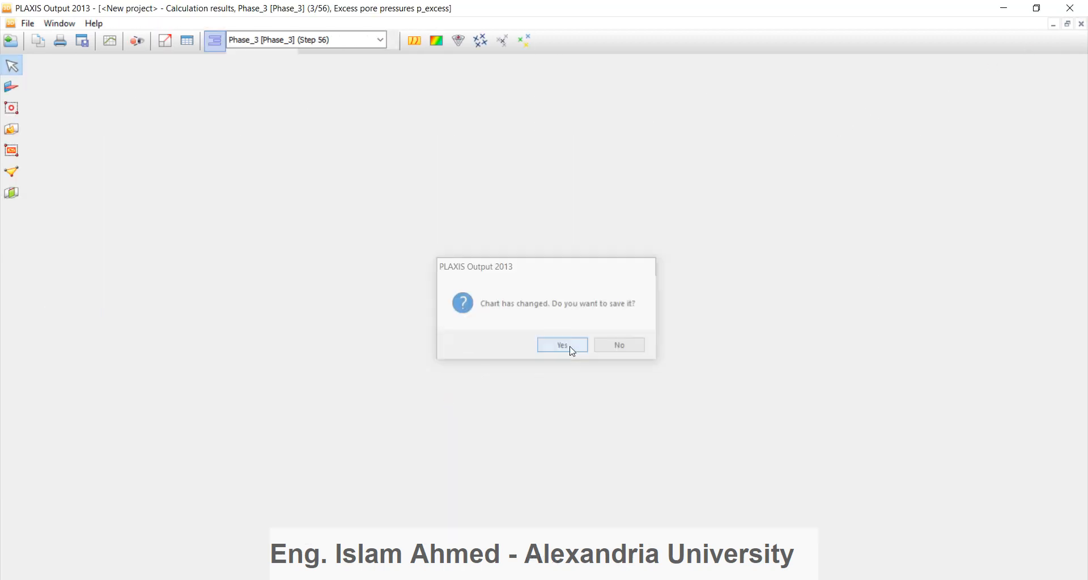
Review the active embankment layers in construction phases Phase_1 through Phase_4.
{"action": "left_click", "coordinate": [66, 172]}
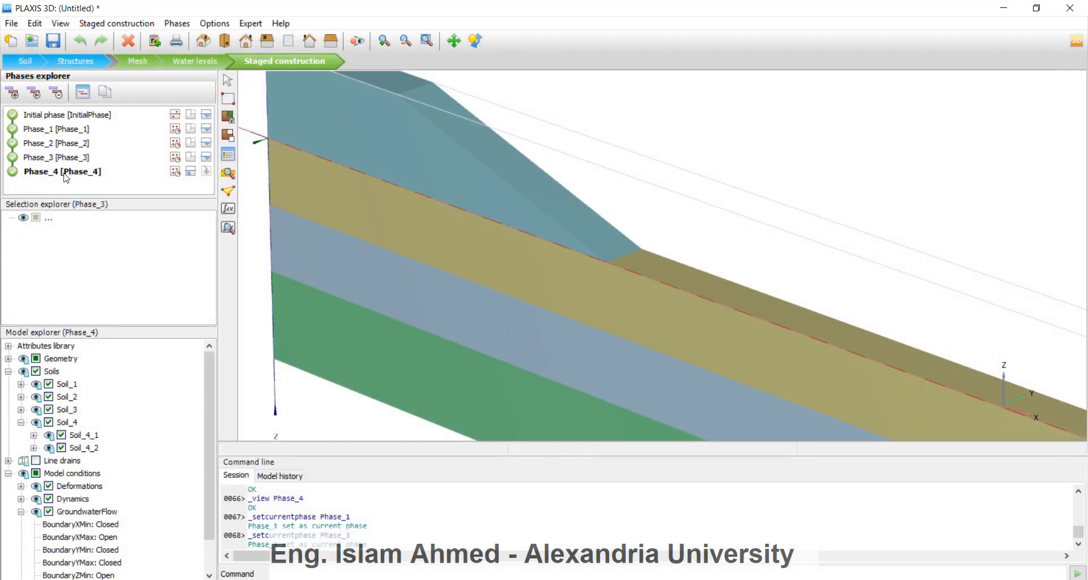
{"action": "left_click", "coordinate": [52, 128]}
{"action": "left_click", "coordinate": [54, 144]}
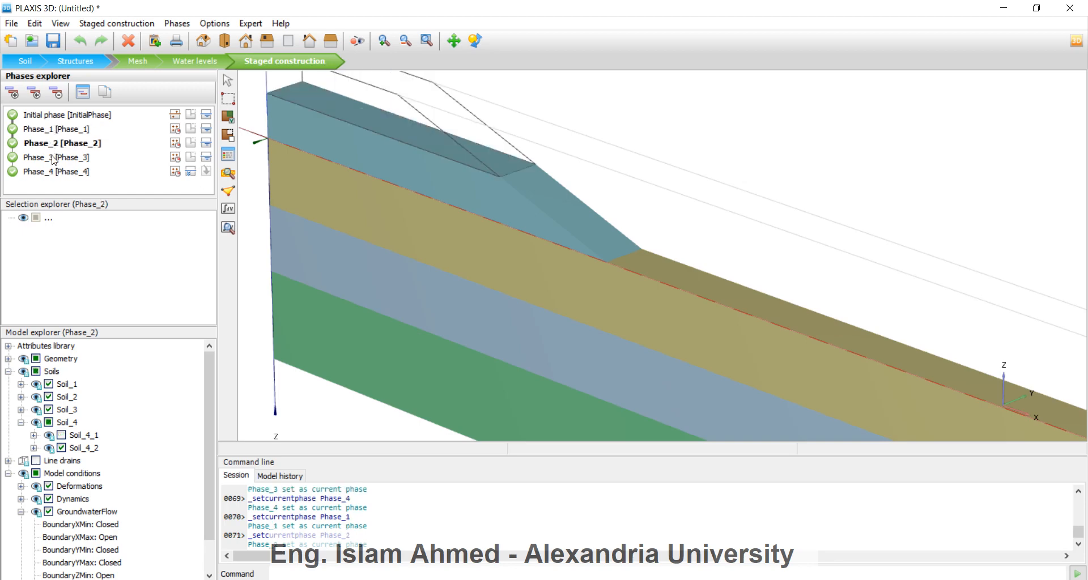
{"action": "left_click", "coordinate": [54, 157]}
{"action": "left_click", "coordinate": [55, 173]}
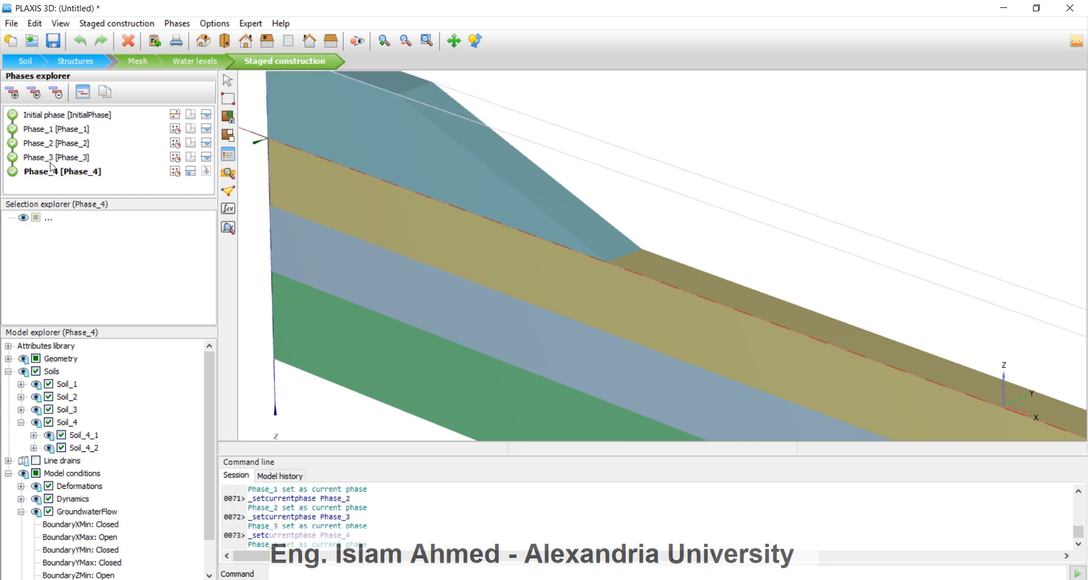
Add a new phase starting from the initial phase and activate the line drains and the lower embankment layer, Soil_4_2, in it.
{"action": "left_click", "coordinate": [67, 119]}
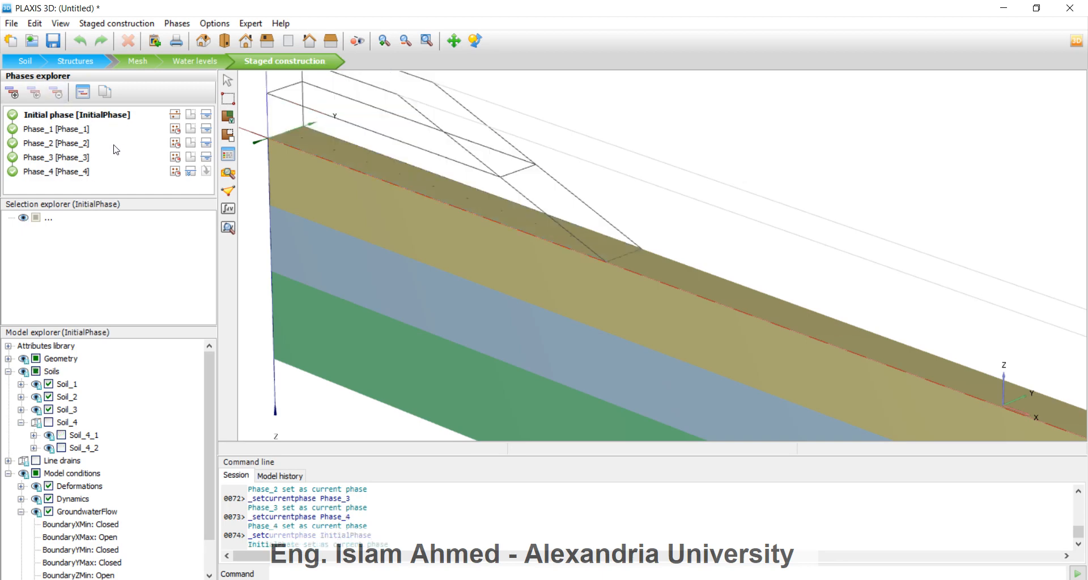
{"action": "left_click", "coordinate": [12, 94]}
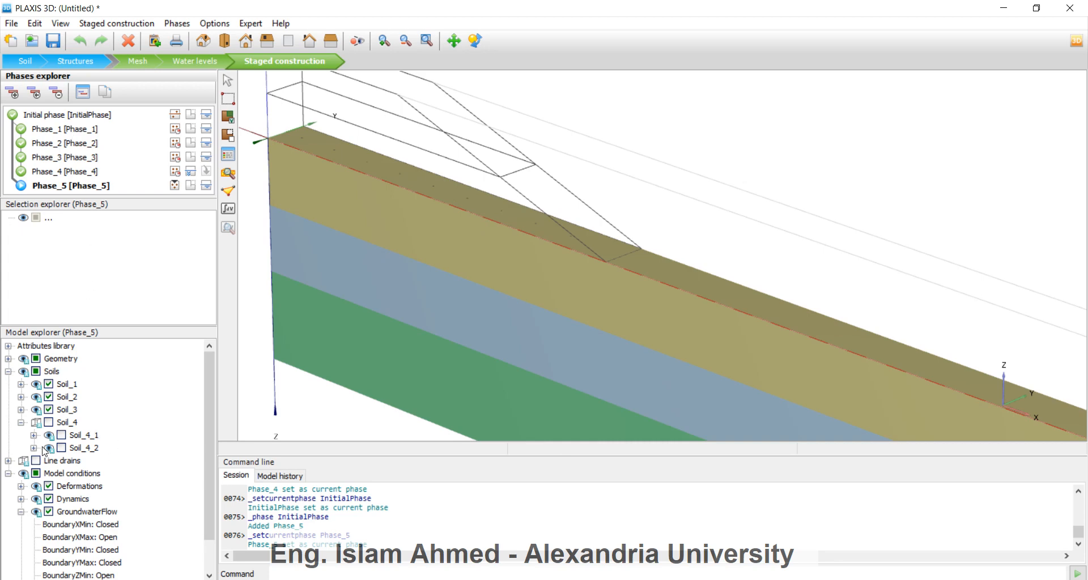
{"action": "left_click", "coordinate": [21, 423]}
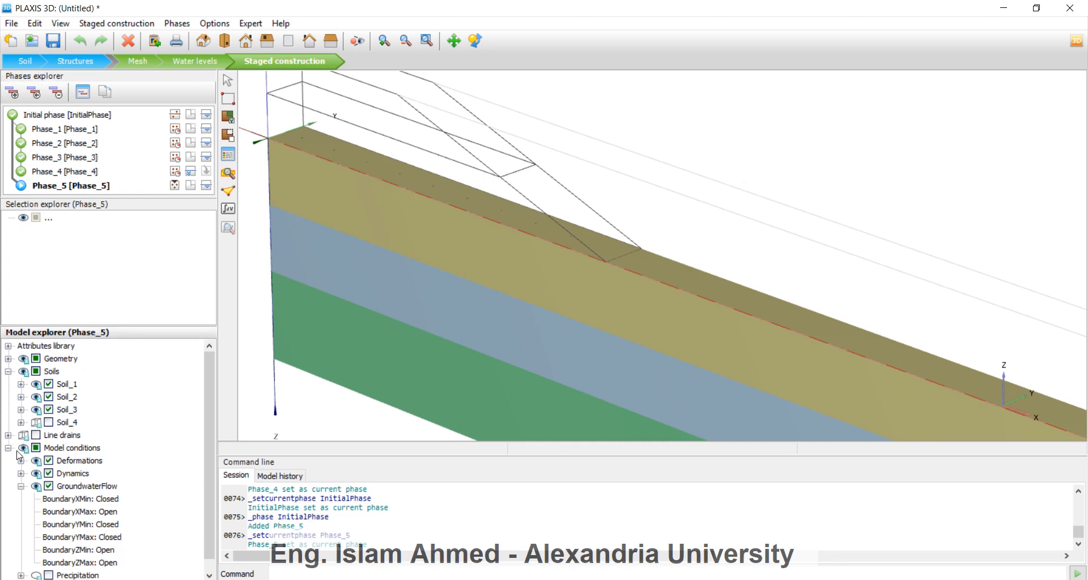
{"action": "left_click", "coordinate": [8, 448]}
{"action": "left_click", "coordinate": [36, 435]}
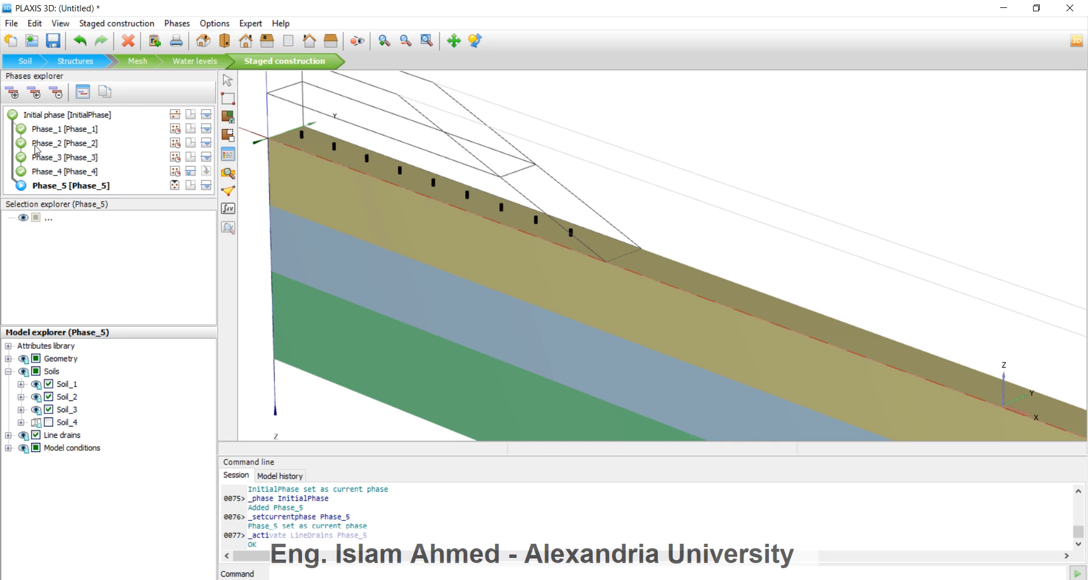
{"action": "left_click", "coordinate": [22, 423]}
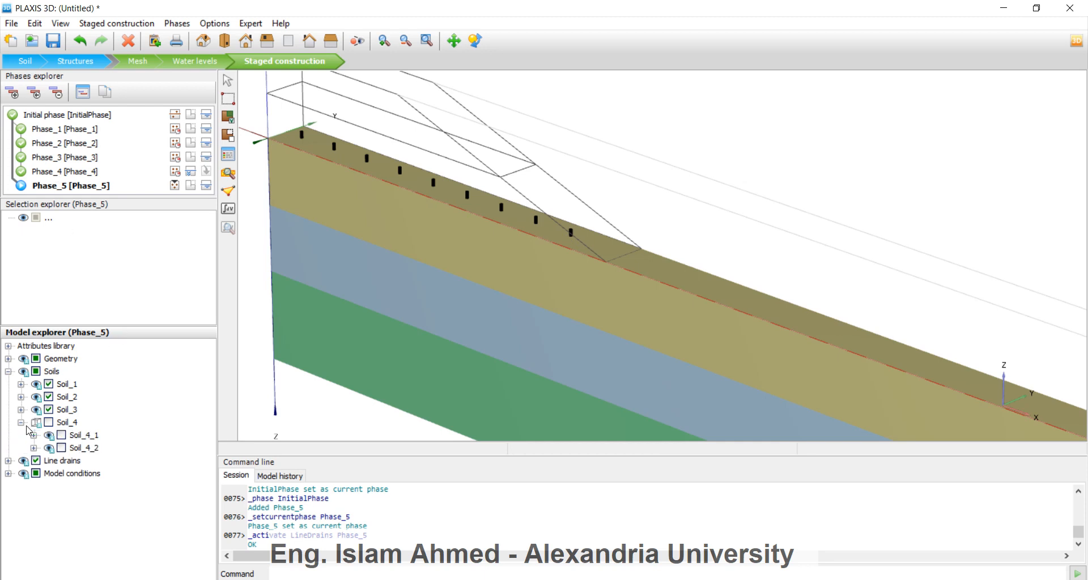
{"action": "left_click", "coordinate": [61, 448]}
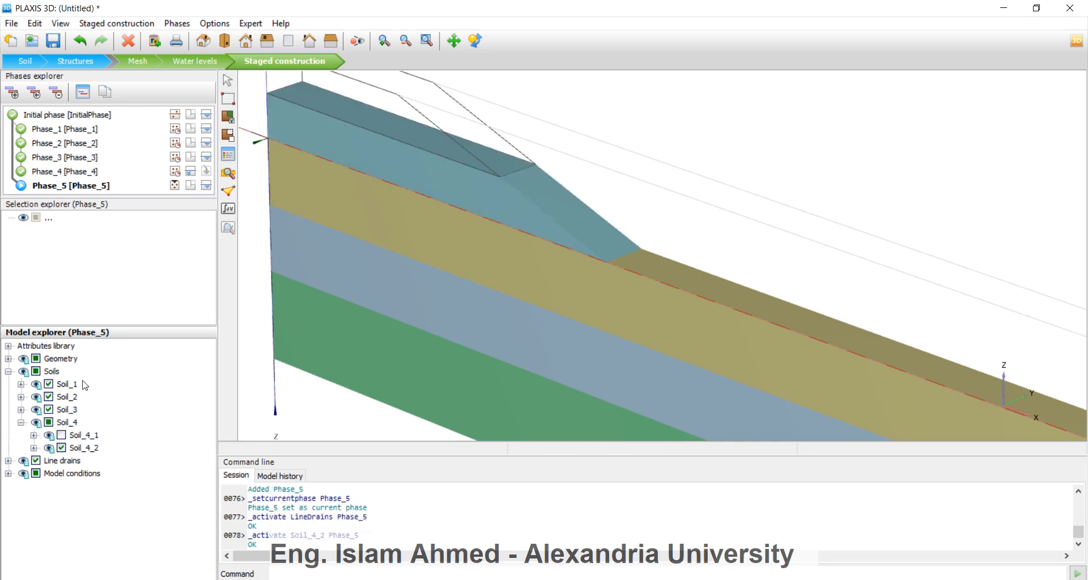
Set Phase_5's calculation type to Consolidation and its time interval to 1 day.
{"action": "left_click", "coordinate": [82, 92]}
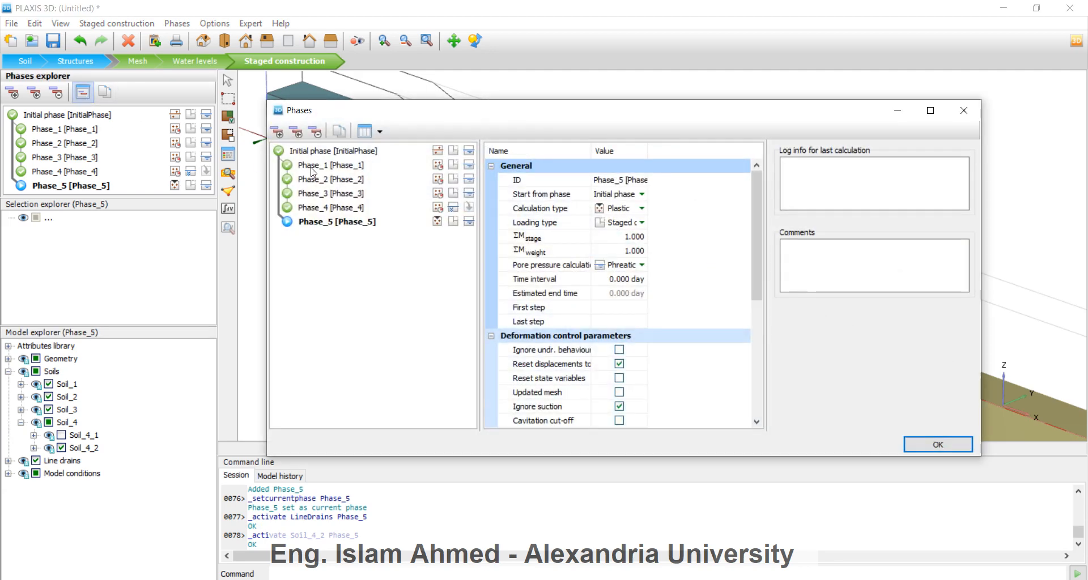
{"action": "left_click", "coordinate": [628, 209]}
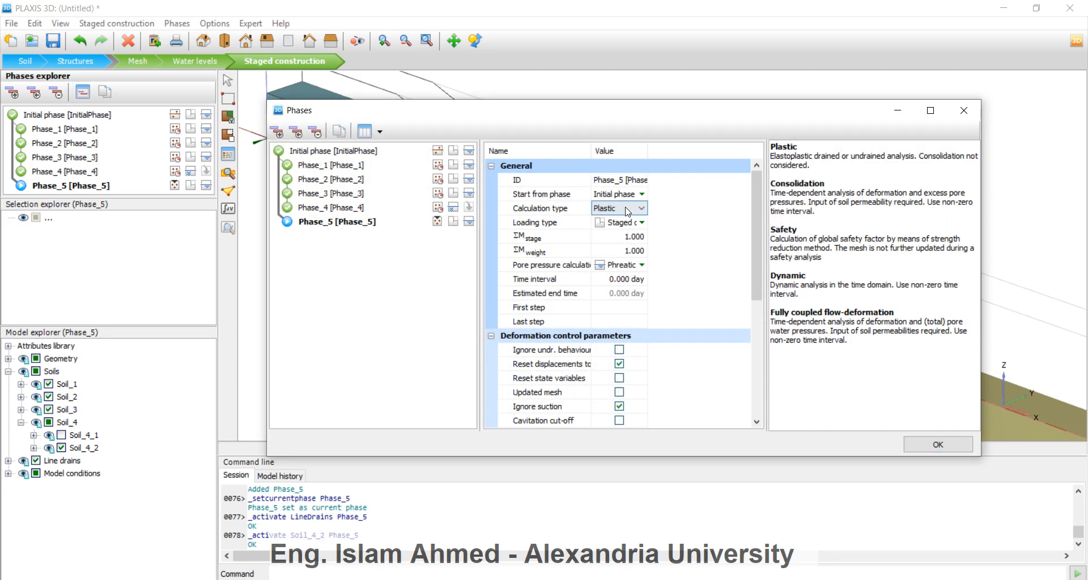
{"action": "left_click", "coordinate": [628, 209]}
{"action": "left_click", "coordinate": [628, 226]}
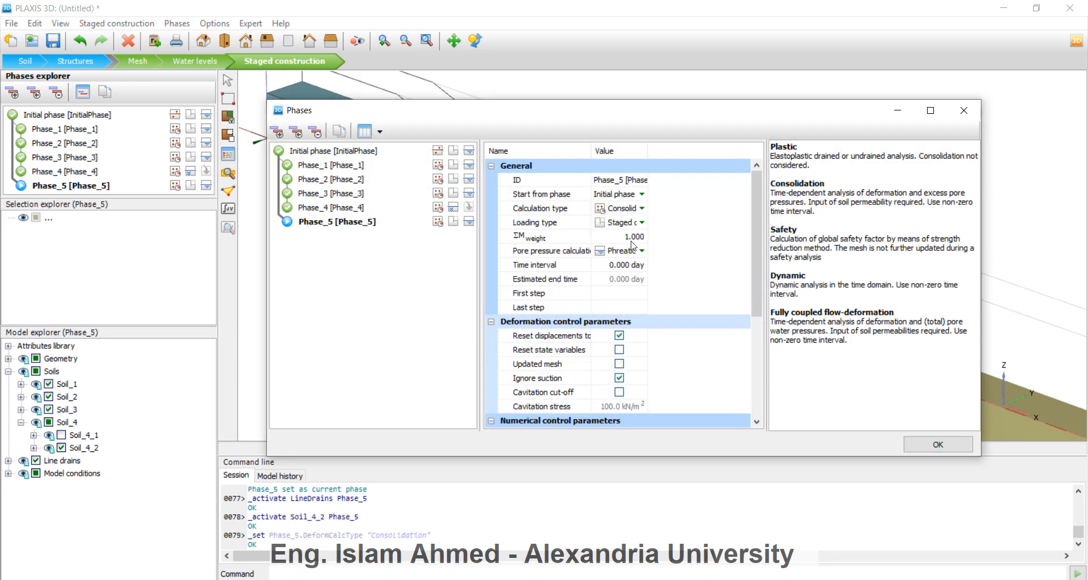
{"action": "left_click", "coordinate": [632, 265]}
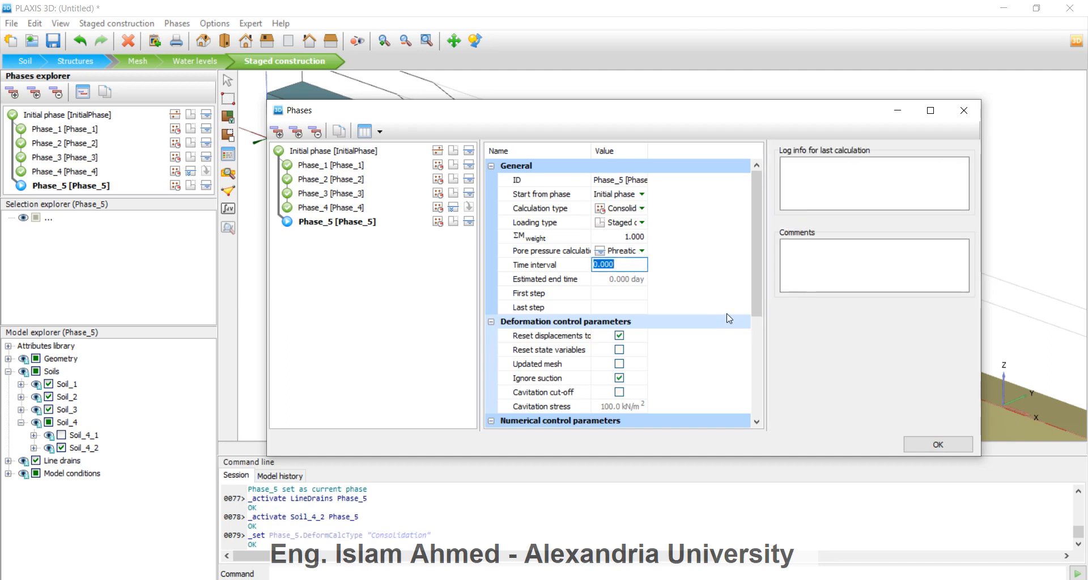
{"action": "type", "text": "1"}
Add a new phase following Phase_5 and set its calculation type to Consolidation.
{"action": "left_click_drag", "start_coordinate": [476, 116], "coordinate": [252, 94]}
{"action": "left_click", "coordinate": [696, 138]}
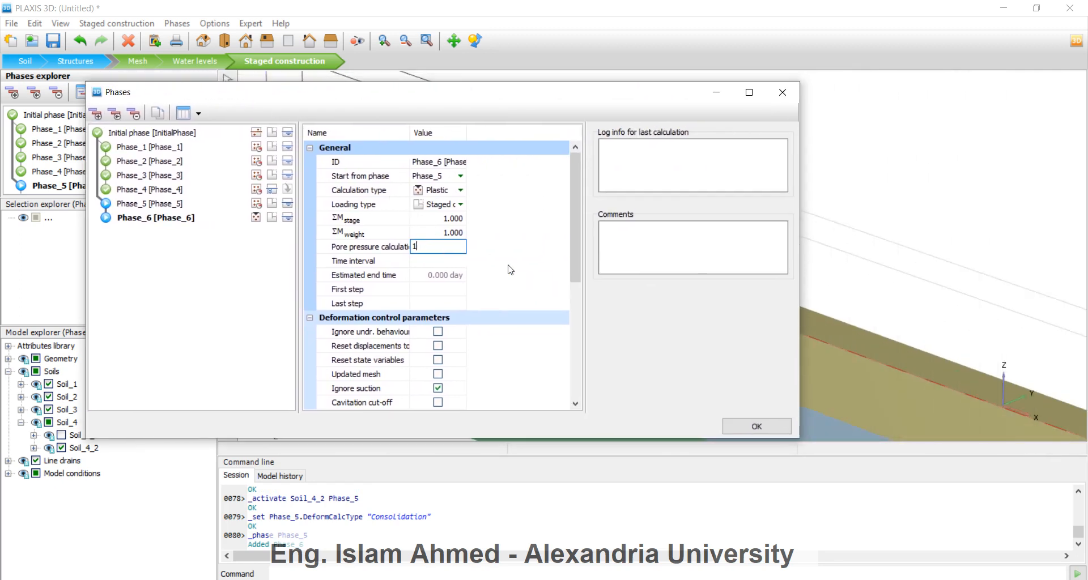
{"action": "left_click", "coordinate": [456, 189]}
{"action": "left_click", "coordinate": [454, 212]}
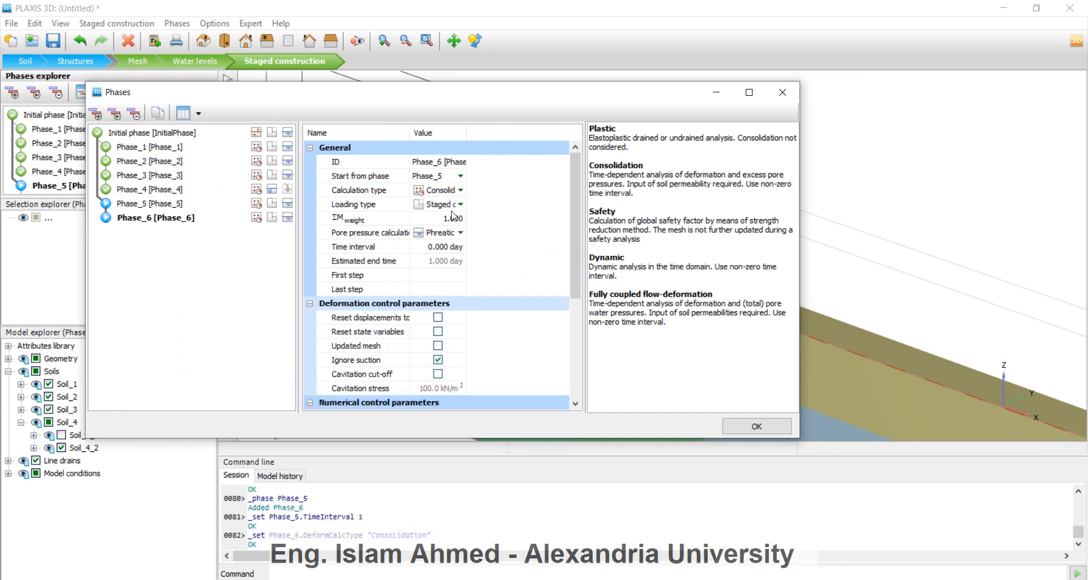
Set Phase_6's time interval to 1 day and add a following Consolidation phase with a 1 day time interval.
{"action": "left_click", "coordinate": [459, 247]}
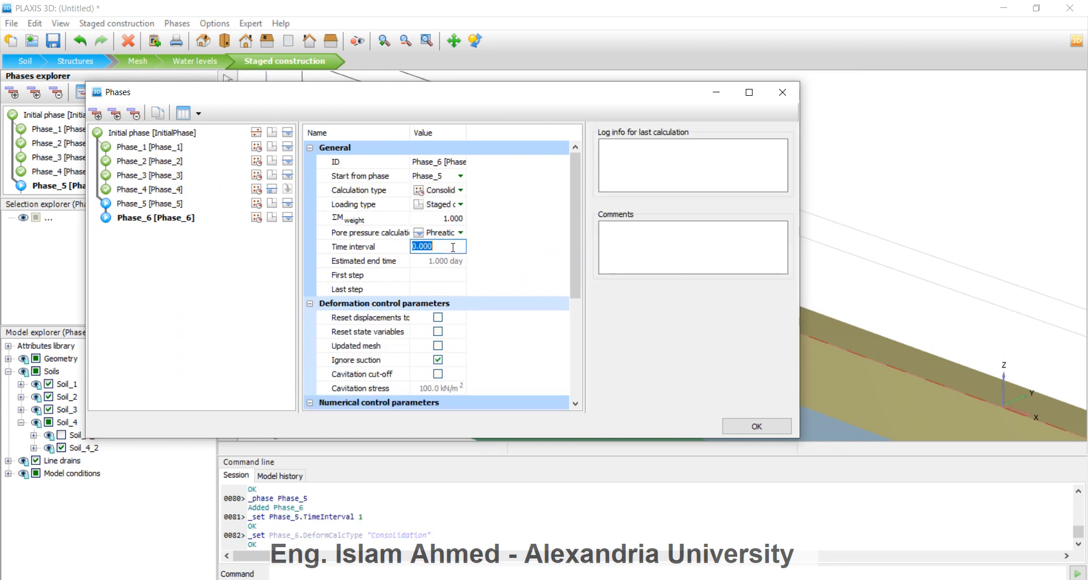
{"action": "type", "text": "1"}
{"action": "left_click", "coordinate": [96, 114]}
{"action": "left_click", "coordinate": [453, 190]}
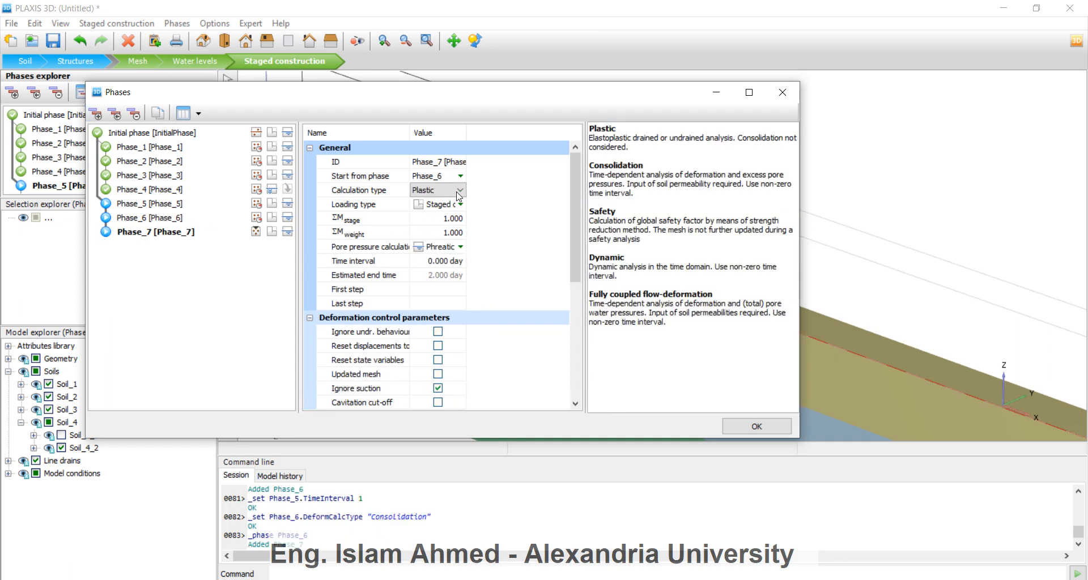
{"action": "left_click", "coordinate": [448, 211]}
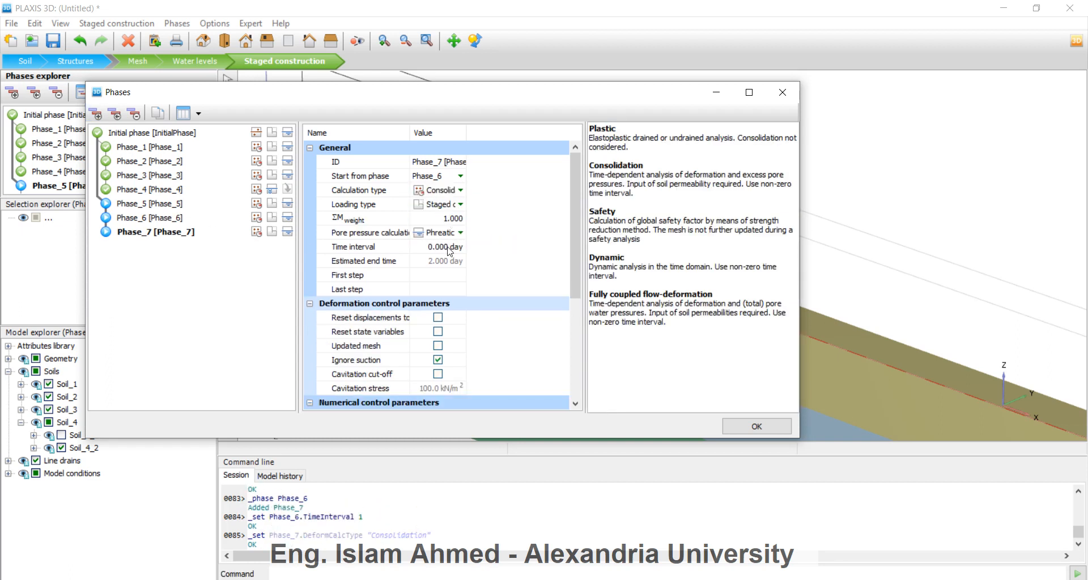
{"action": "left_click", "coordinate": [450, 251]}
{"action": "type", "text": "1"}
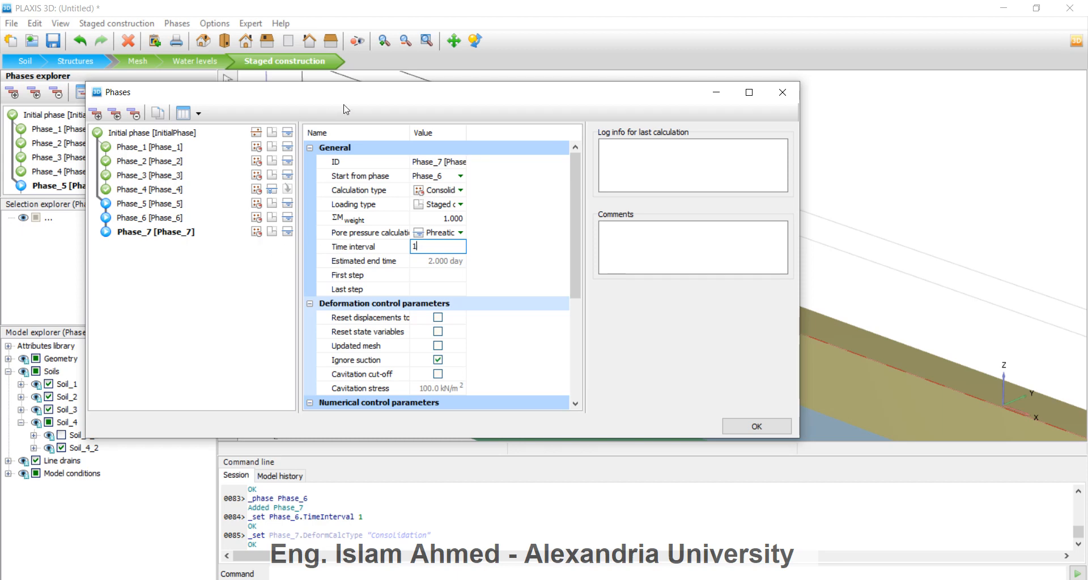
Add a phase following Phase_7 with calculation type Consolidation and loading type Minimum excess pore pressure, and accept the phase settings.
{"action": "left_click_drag", "start_coordinate": [406, 95], "coordinate": [468, 103]}
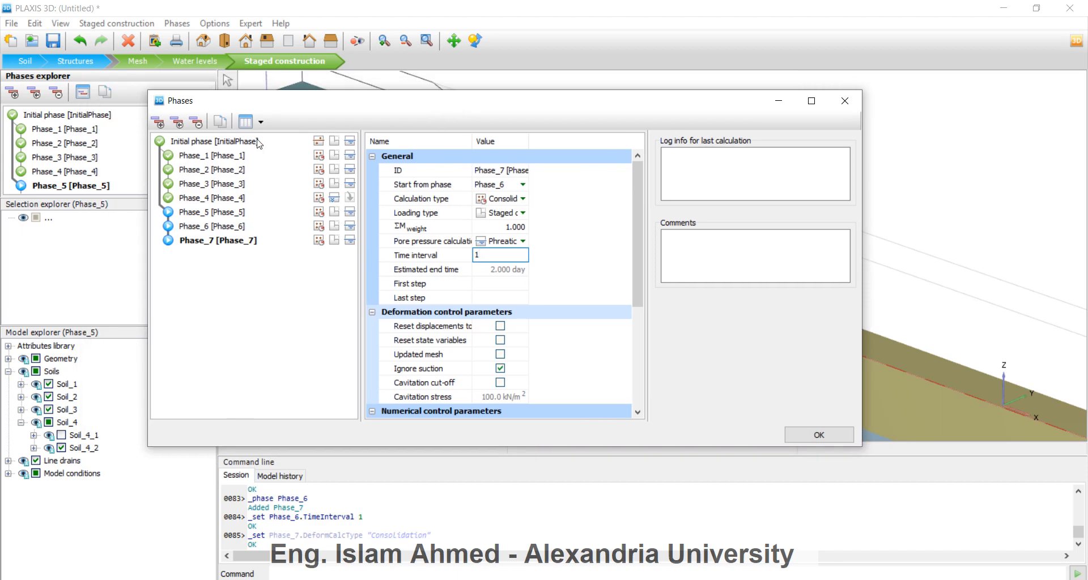
{"action": "left_click", "coordinate": [161, 123]}
{"action": "left_click", "coordinate": [514, 208]}
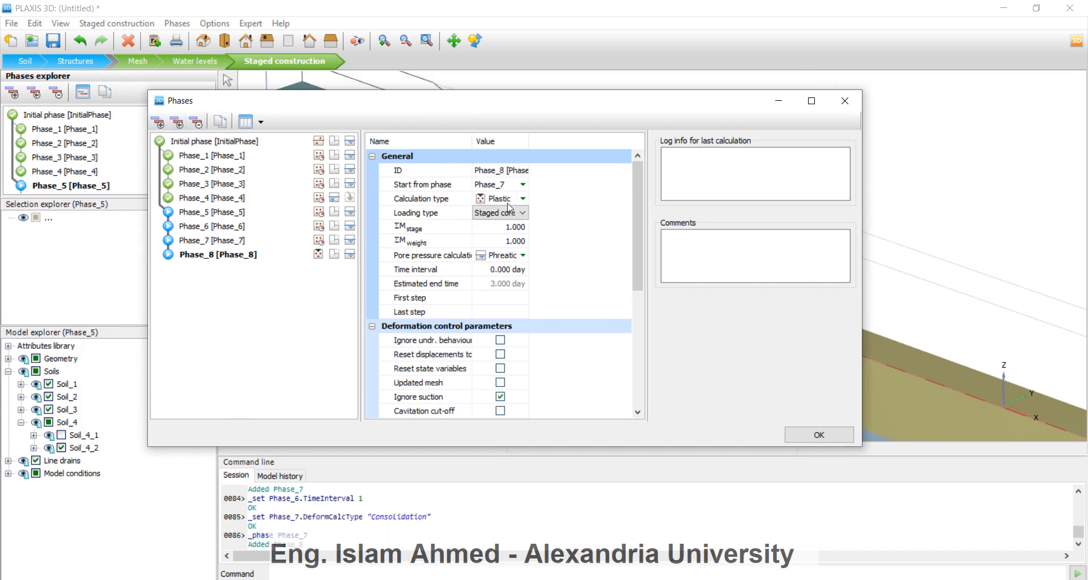
{"action": "left_click", "coordinate": [515, 201]}
{"action": "left_click", "coordinate": [516, 200]}
{"action": "left_click", "coordinate": [519, 220]}
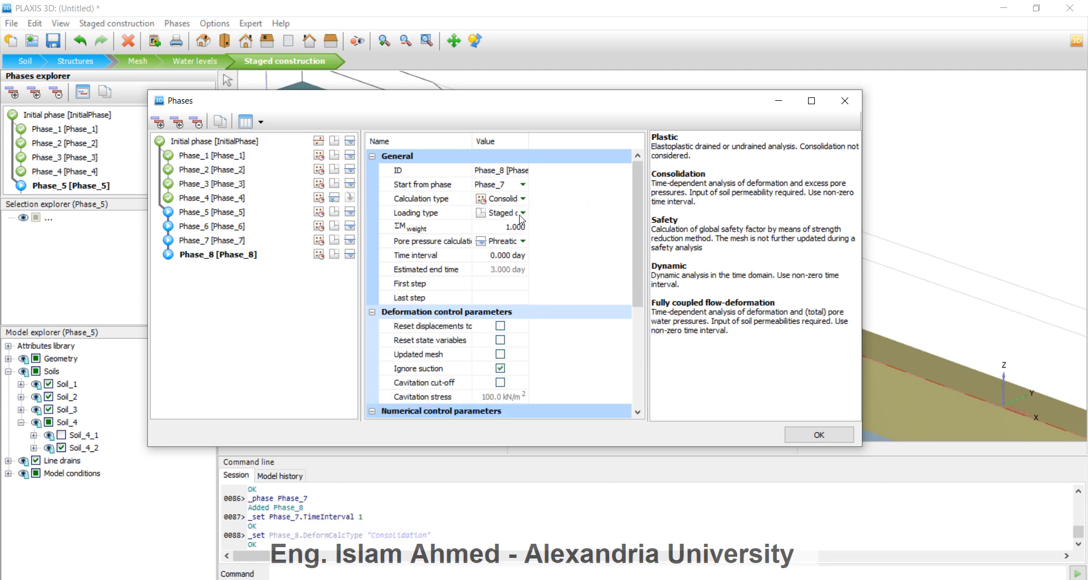
{"action": "left_click", "coordinate": [521, 214]}
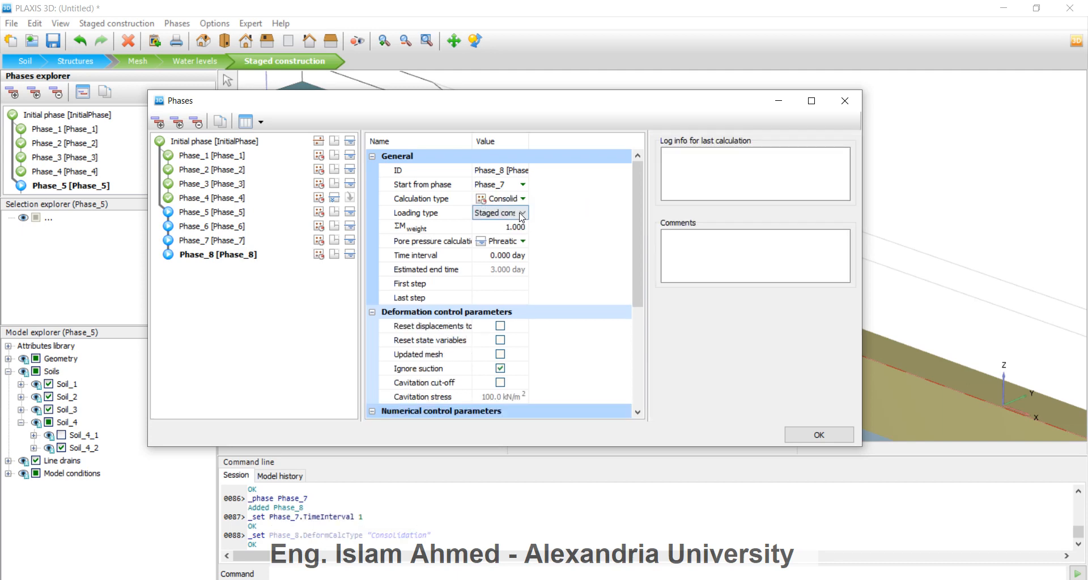
{"action": "left_click", "coordinate": [522, 213]}
{"action": "left_click", "coordinate": [524, 235]}
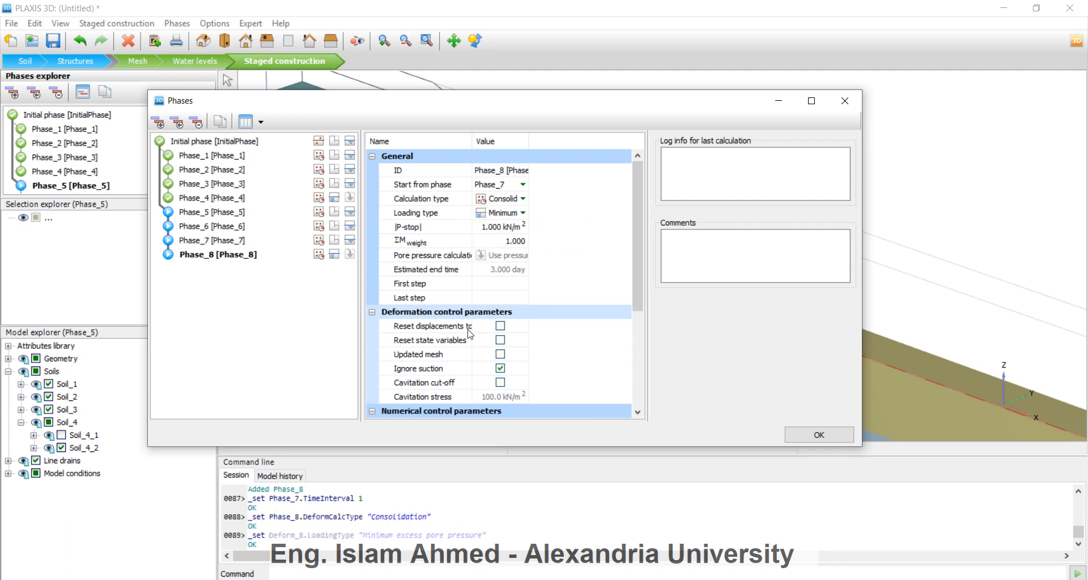
{"action": "left_click", "coordinate": [818, 436]}
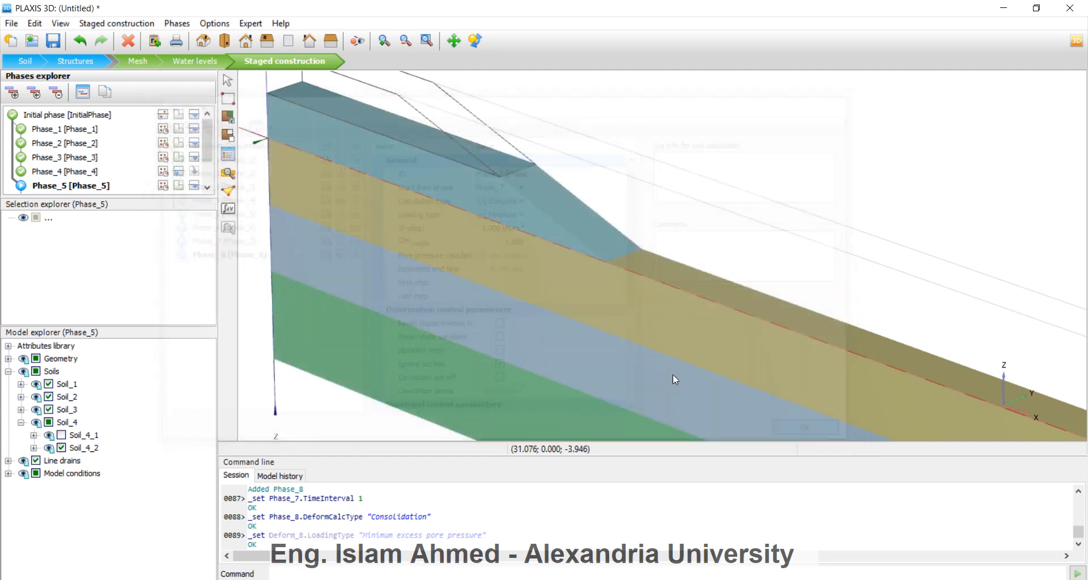
Deactivate the lower embankment layer, Soil_4_2, in Phase_5, leaving the line drains active.
{"action": "scroll", "coordinate": [209, 154], "scroll_direction": "down", "scroll_amount": 1}
{"action": "scroll", "coordinate": [210, 154], "scroll_direction": "down", "scroll_amount": 2}
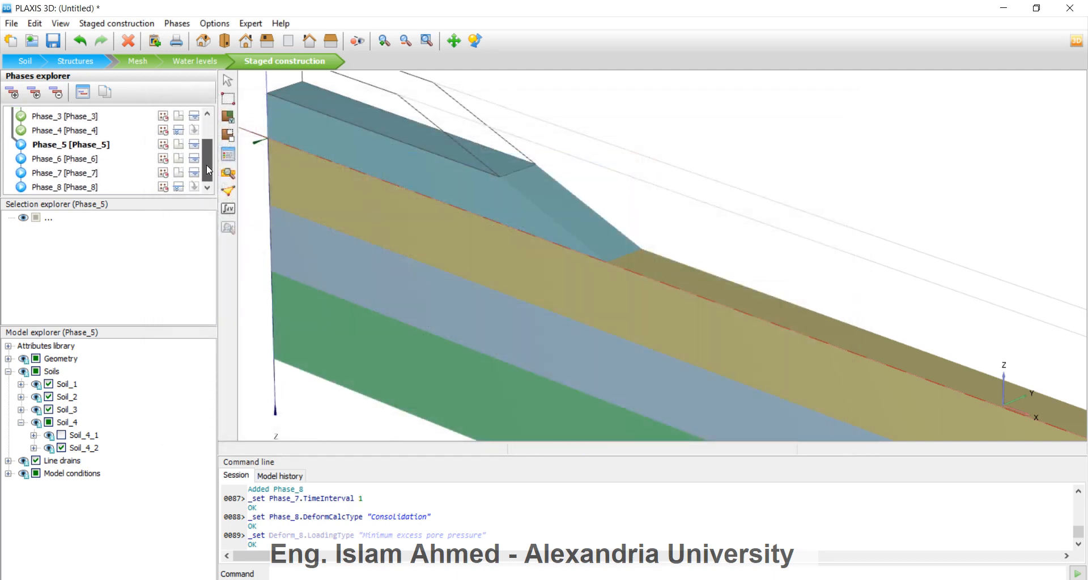
{"action": "left_click", "coordinate": [66, 161]}
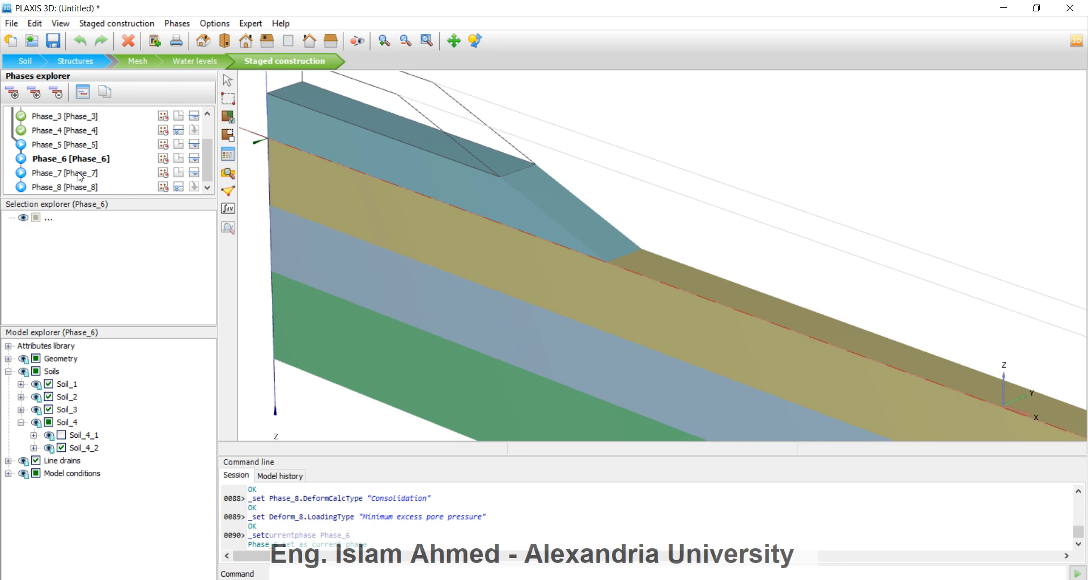
{"action": "left_click", "coordinate": [80, 174]}
{"action": "left_click", "coordinate": [74, 158]}
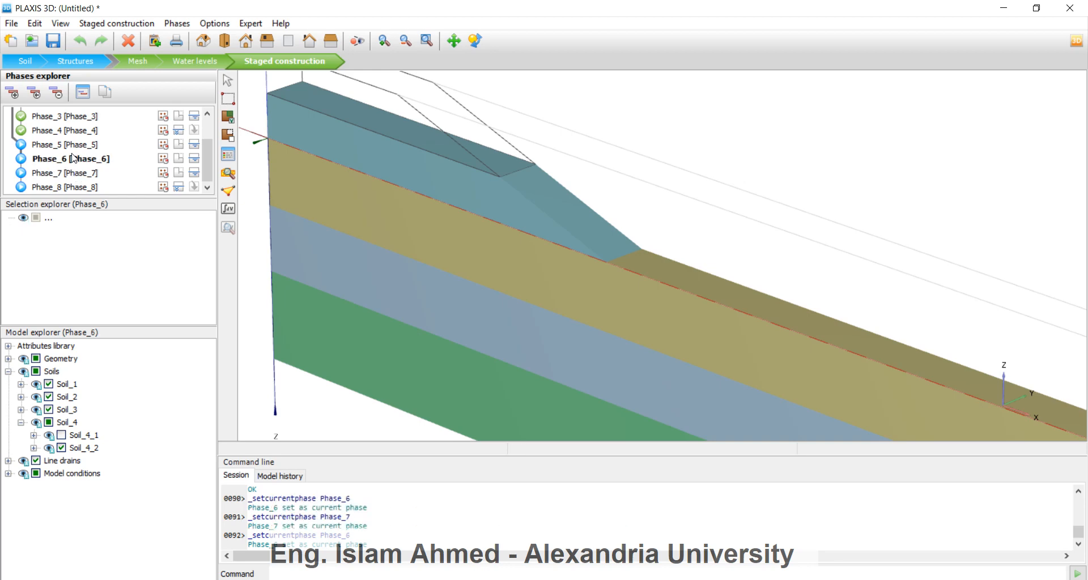
{"action": "left_click", "coordinate": [73, 145]}
{"action": "left_click", "coordinate": [61, 447]}
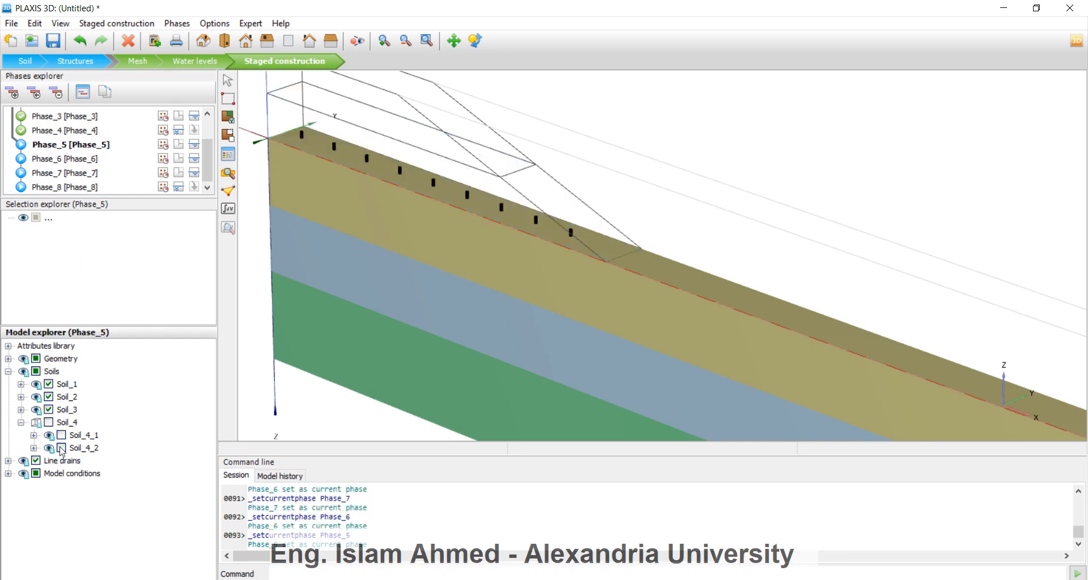
Activate the upper embankment layer, Soil_4_1, in Phase_7 and check the active soils in Phase_6 and Phase_8.
{"action": "left_click", "coordinate": [88, 161]}
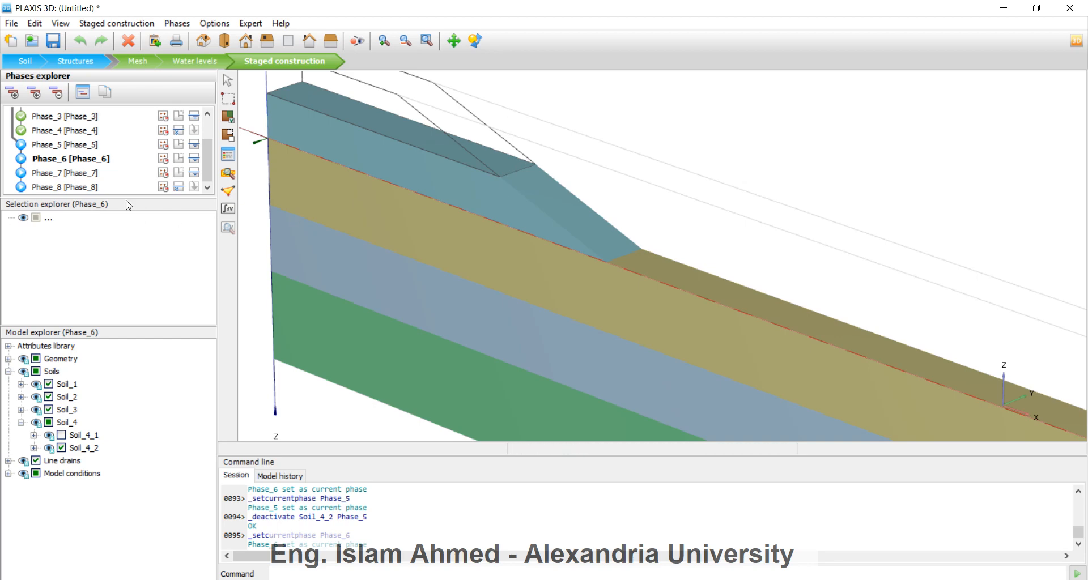
{"action": "left_click", "coordinate": [73, 174]}
{"action": "left_click", "coordinate": [79, 187]}
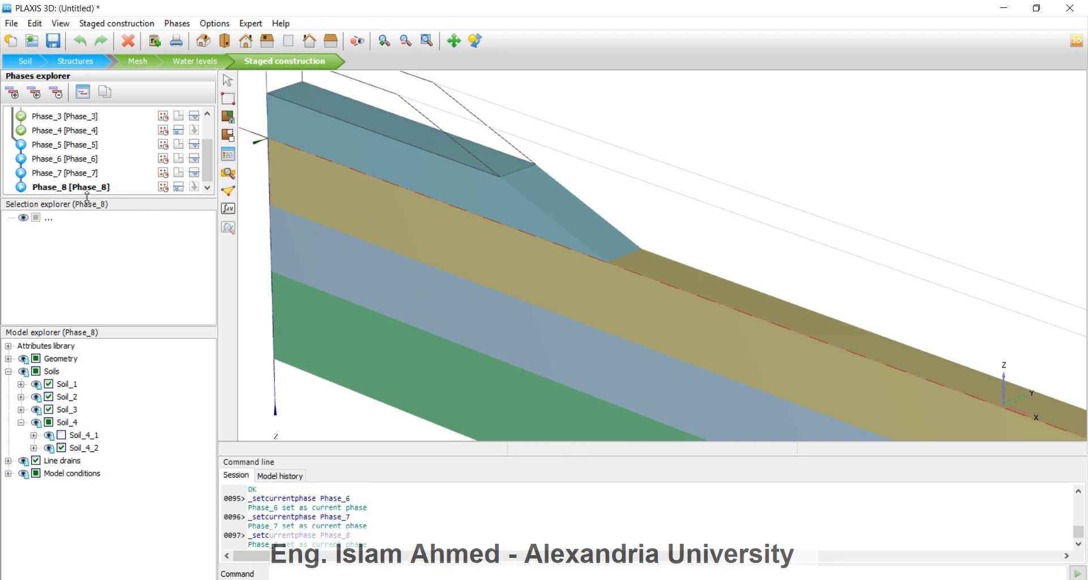
{"action": "left_click", "coordinate": [83, 175]}
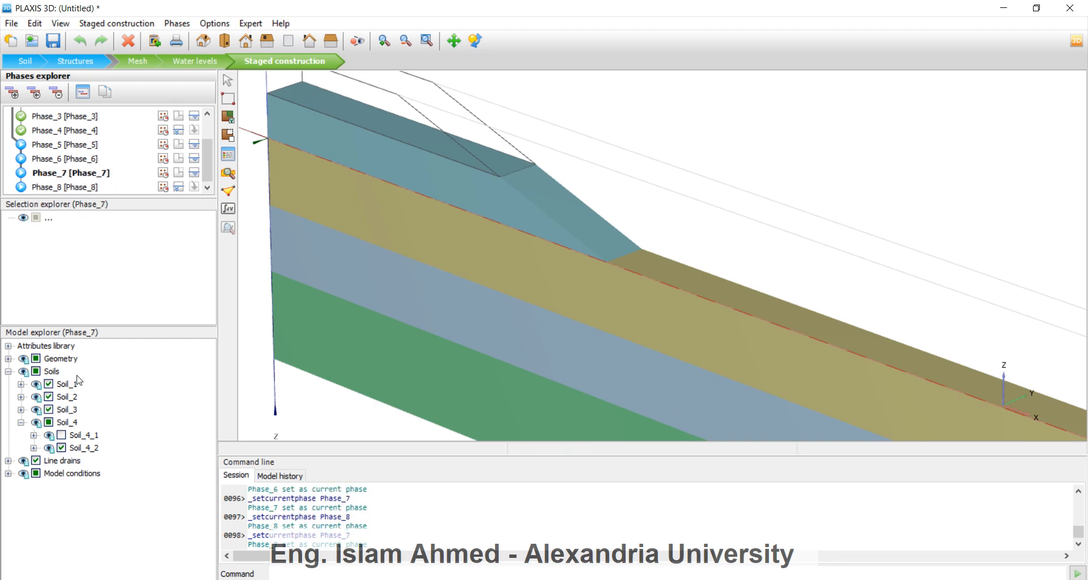
{"action": "left_click", "coordinate": [61, 435]}
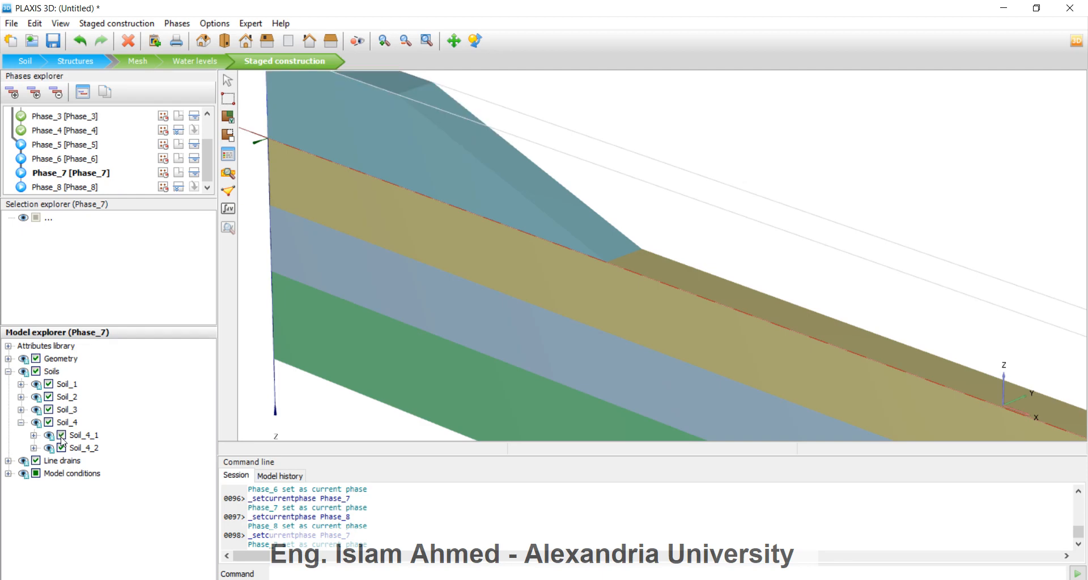
{"action": "left_click", "coordinate": [70, 187]}
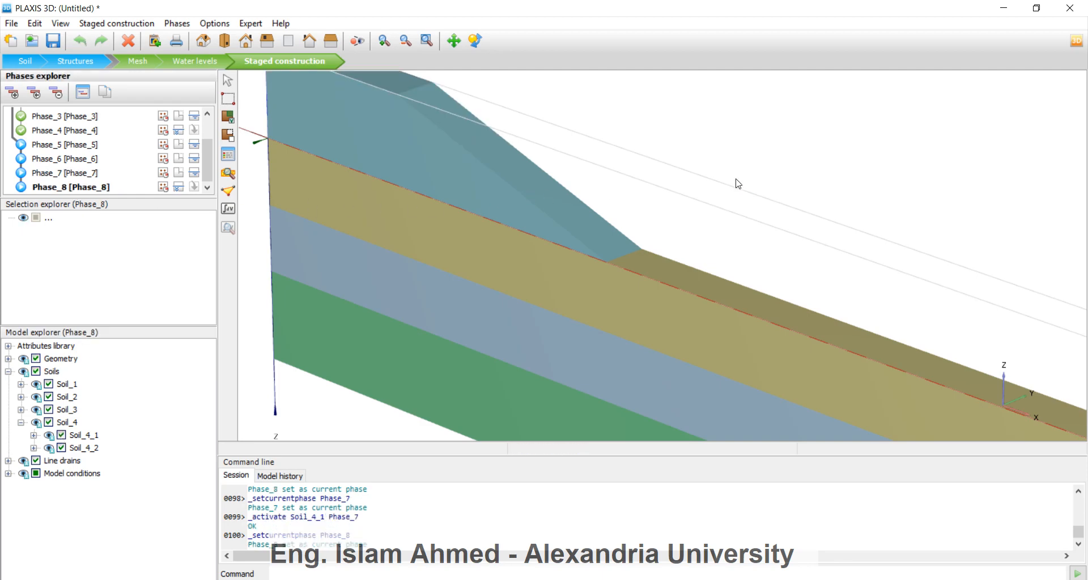
Calculate the new phases Phase_5 through Phase_8.
{"action": "left_click", "coordinate": [772, 121]}
{"action": "scroll", "coordinate": [772, 122], "scroll_direction": "down", "scroll_amount": 5}
{"action": "middle_click_drag", "start_coordinate": [913, 176], "coordinate": [758, 173]}
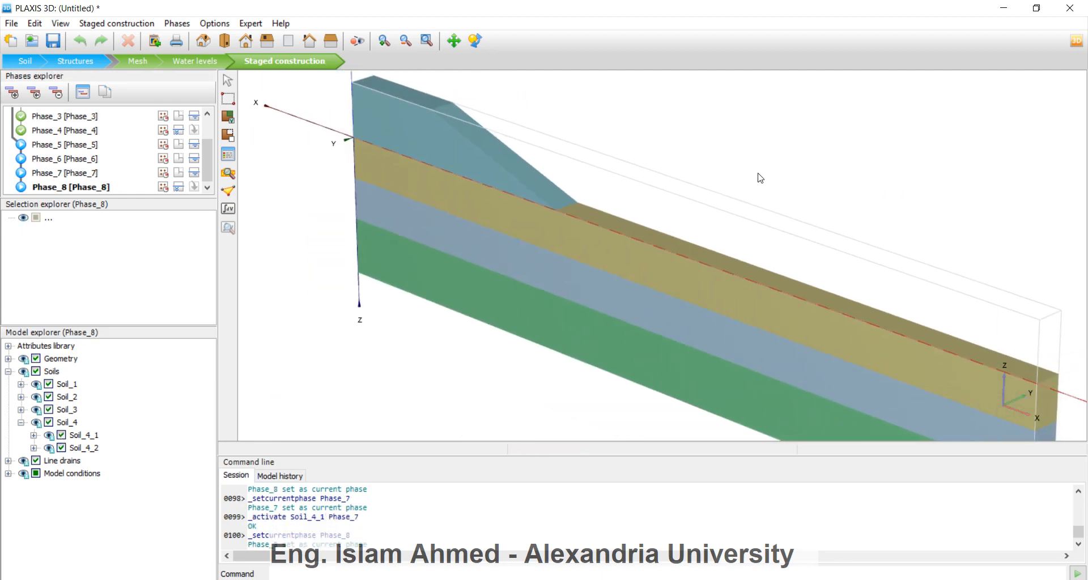
{"action": "scroll", "coordinate": [759, 177], "scroll_direction": "down", "scroll_amount": 1}
{"action": "scroll", "coordinate": [779, 177], "scroll_direction": "down", "scroll_amount": 1}
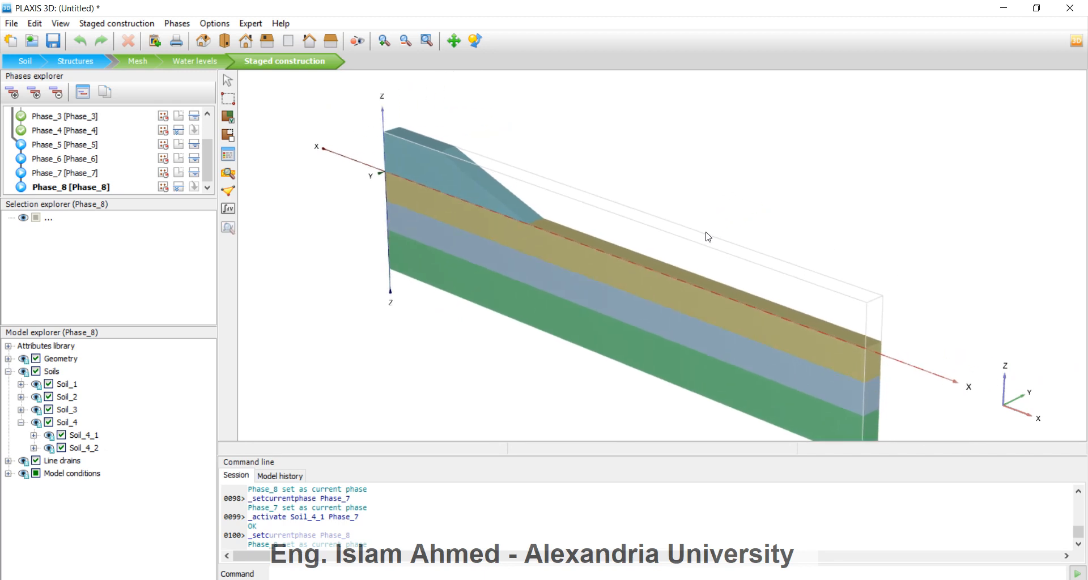
{"action": "left_click", "coordinate": [232, 208]}
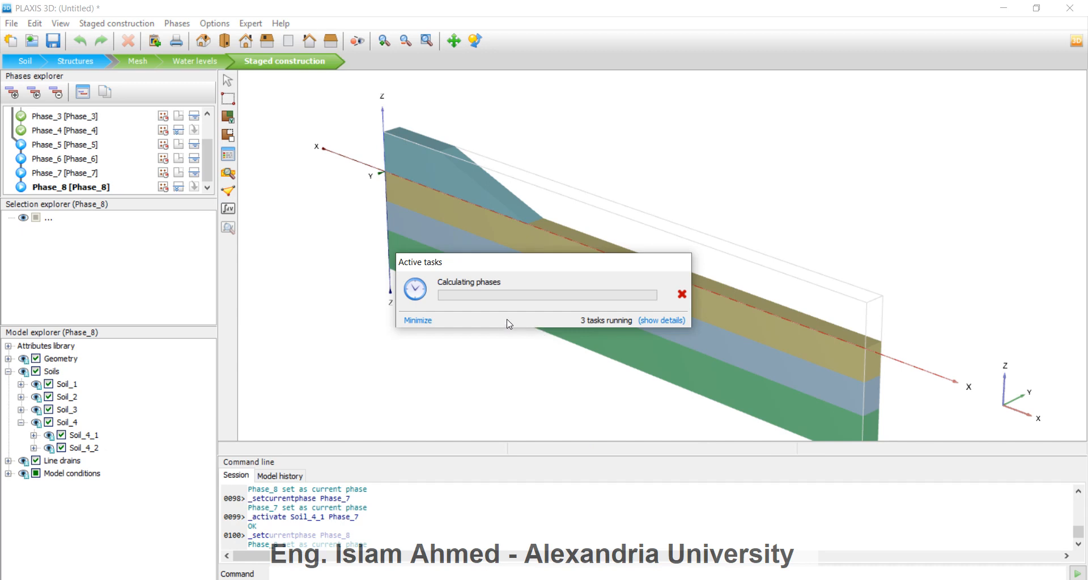
{"action": "left_click", "coordinate": [661, 321]}
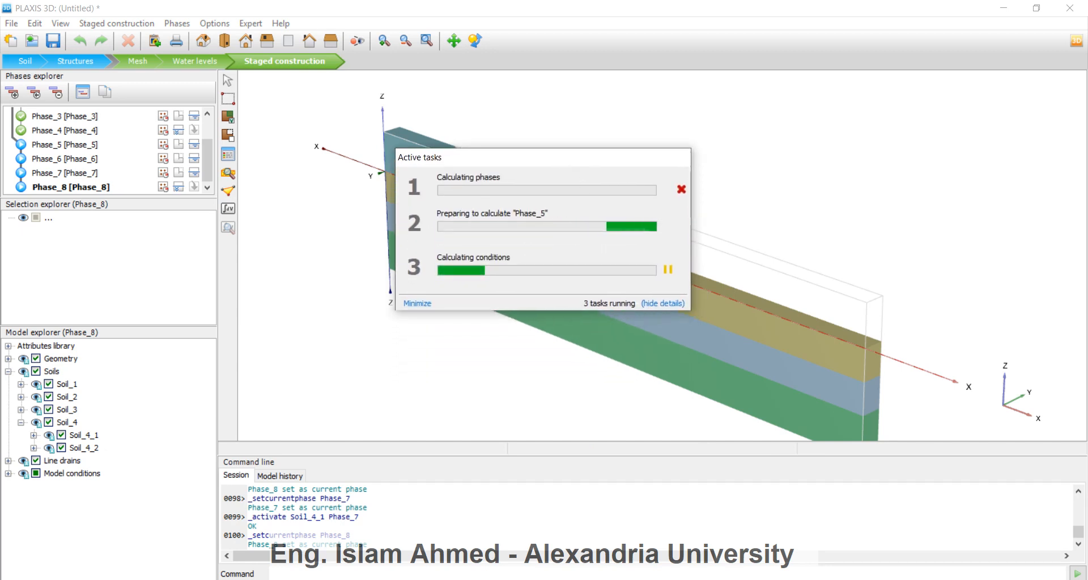
{"action": "mouse_move", "coordinate": [682, 579]}
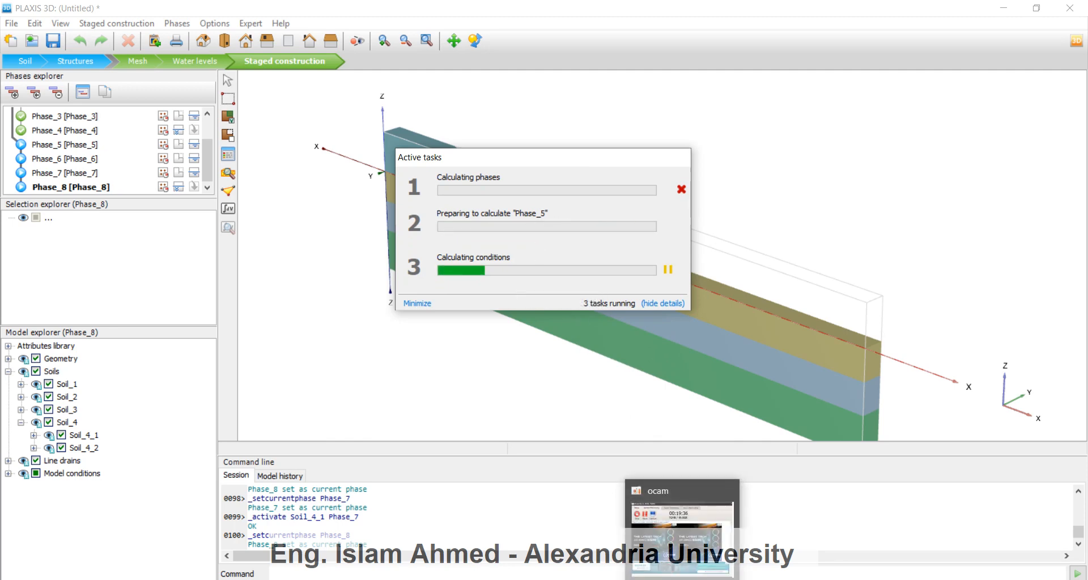
{"action": "left_click", "coordinate": [677, 524]}
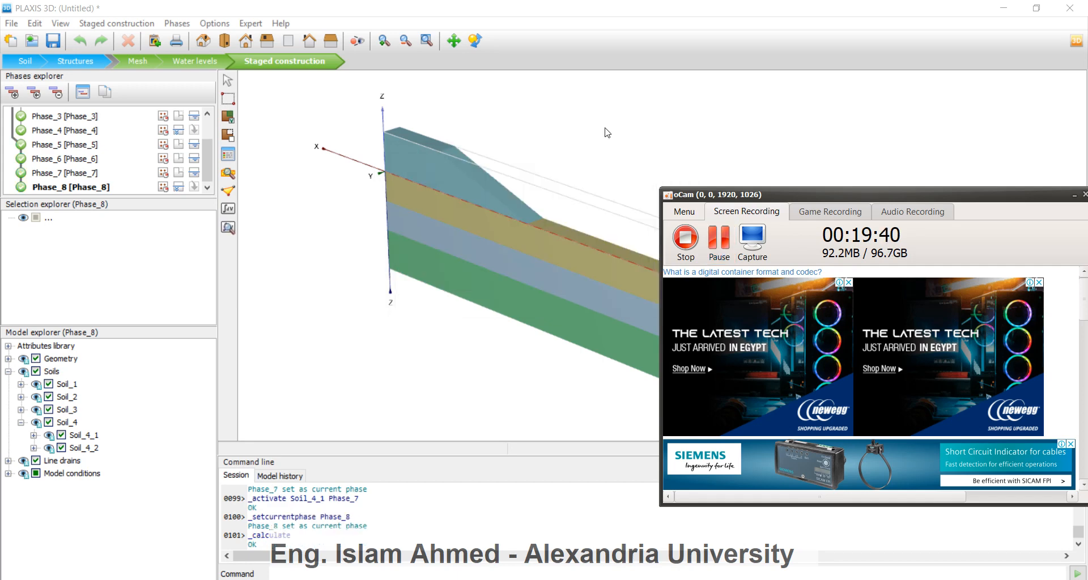
{"action": "left_click", "coordinate": [607, 132]}
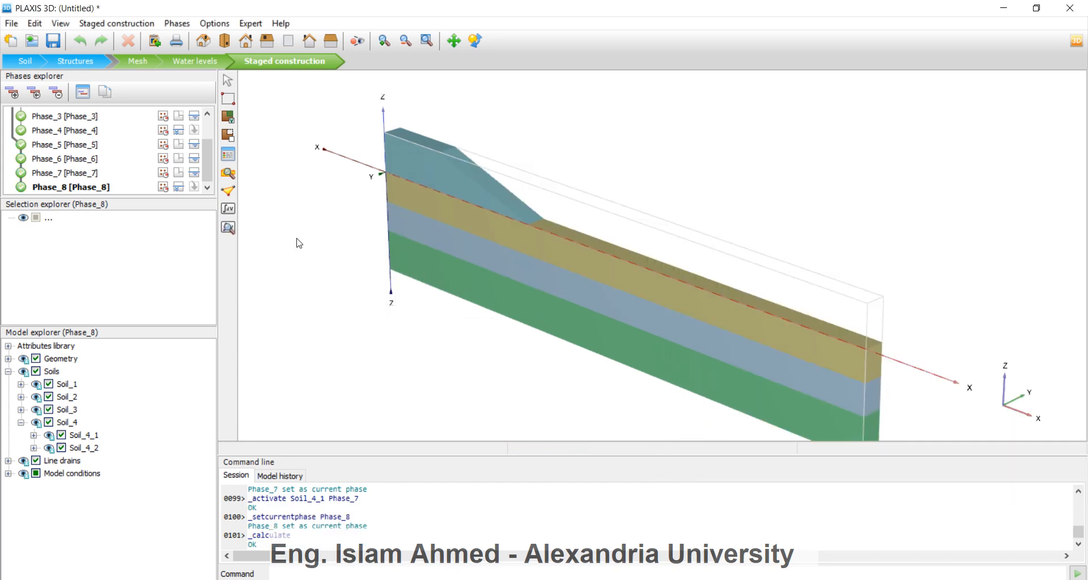
Open the Phase_8 results and create a chart of excess pore pressure at point B against time, with the Y-axis sign inverted.
{"action": "left_click", "coordinate": [227, 228]}
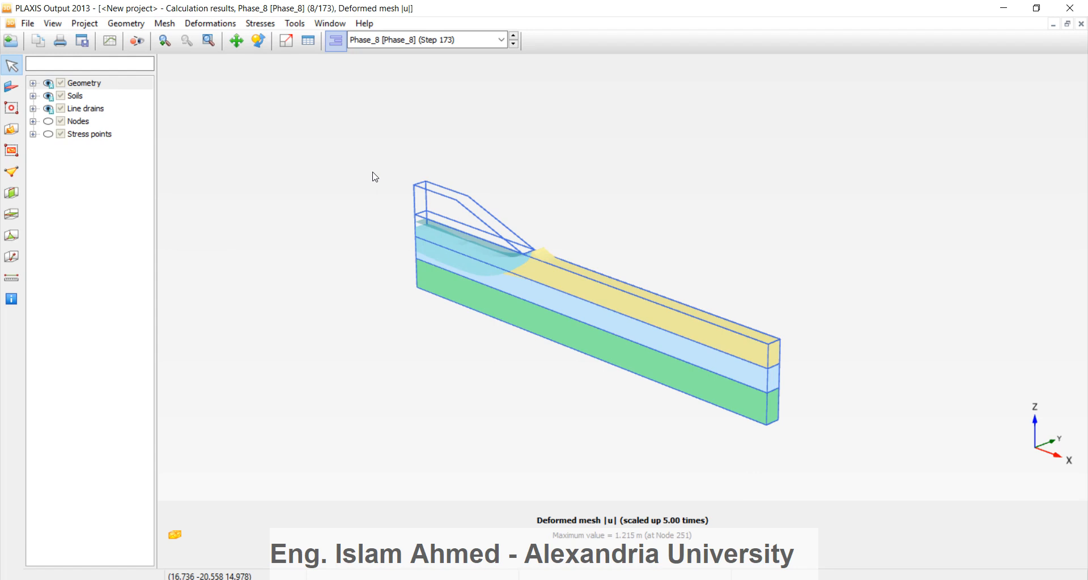
{"action": "left_click", "coordinate": [110, 43]}
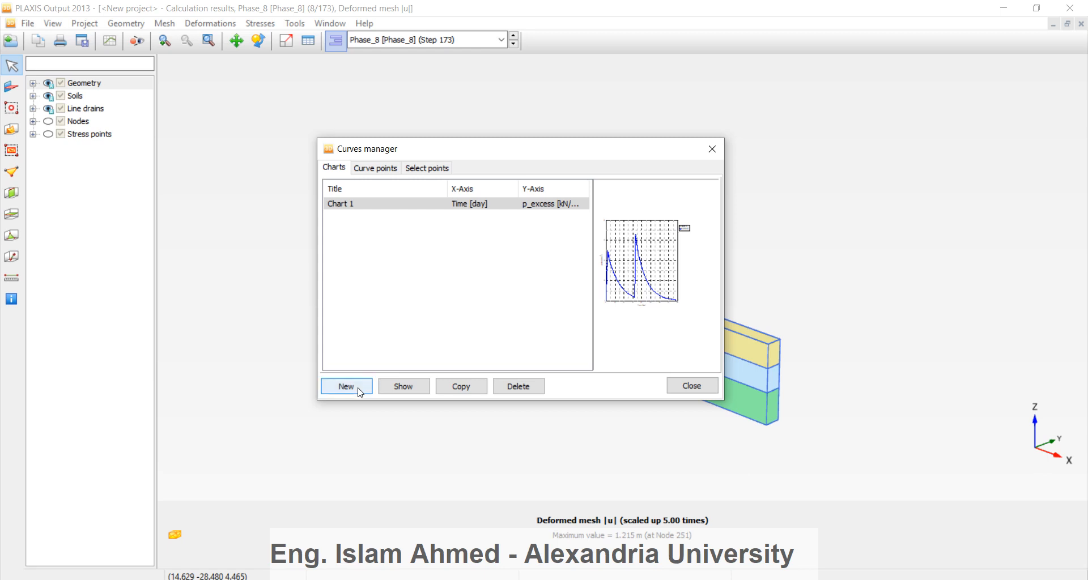
{"action": "left_click", "coordinate": [359, 387]}
{"action": "left_click", "coordinate": [409, 216]}
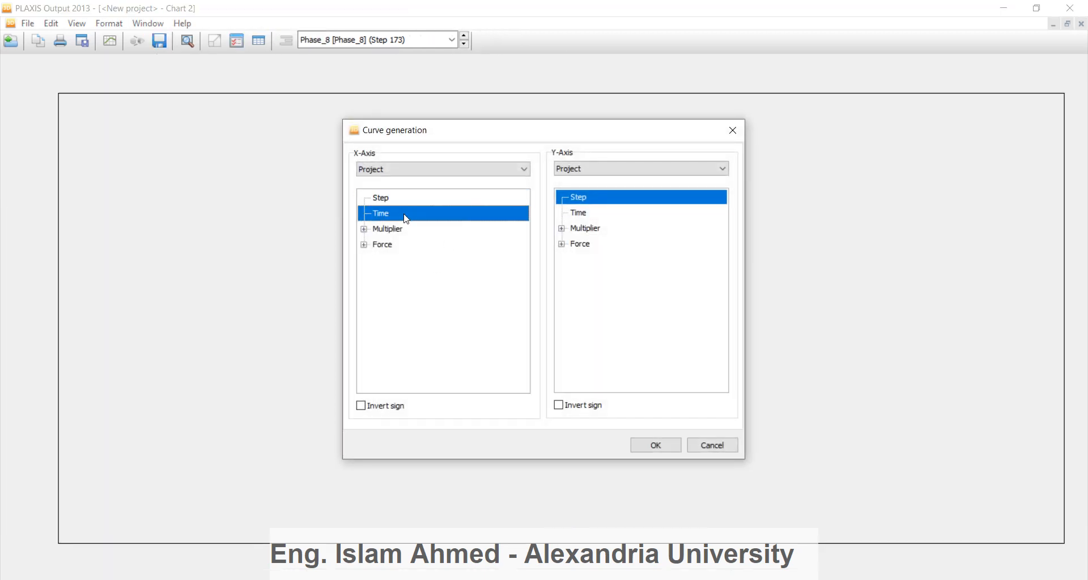
{"action": "left_click", "coordinate": [618, 170]}
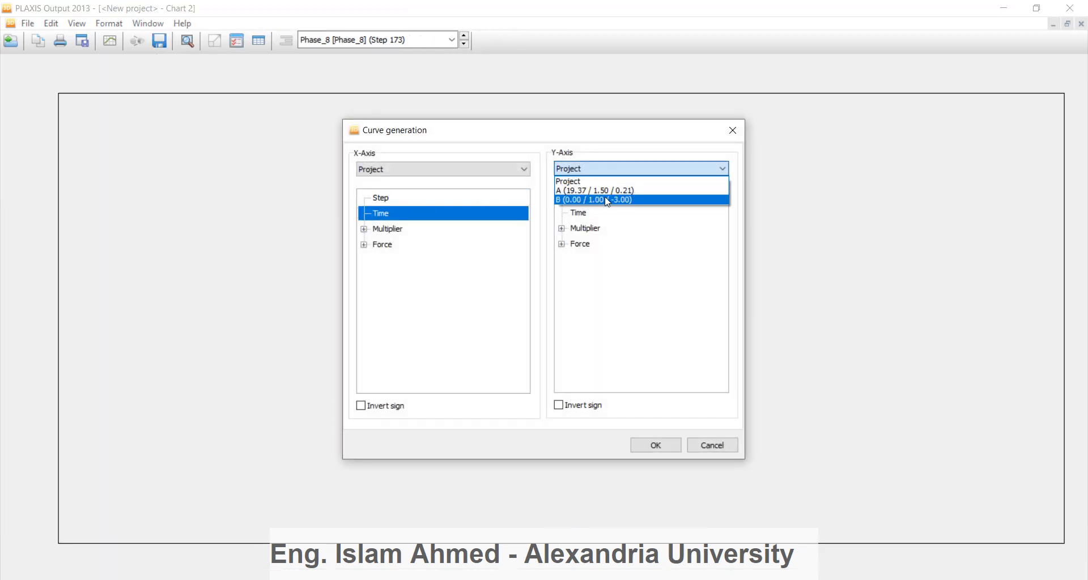
{"action": "left_click", "coordinate": [605, 199]}
{"action": "left_click", "coordinate": [561, 213]}
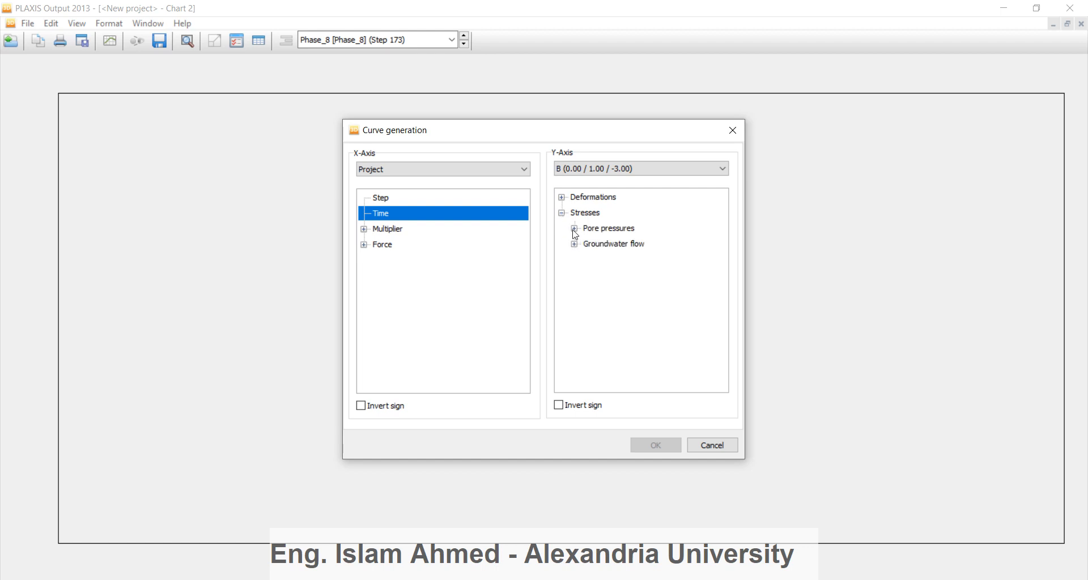
{"action": "left_click", "coordinate": [574, 228]}
{"action": "left_click", "coordinate": [617, 292]}
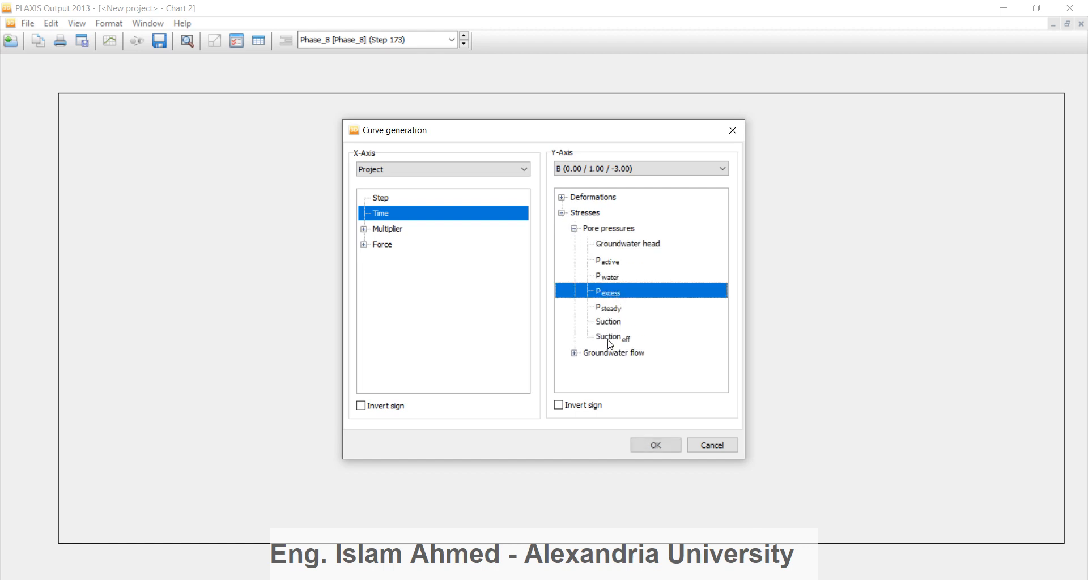
{"action": "left_click", "coordinate": [558, 405]}
{"action": "left_click", "coordinate": [655, 445]}
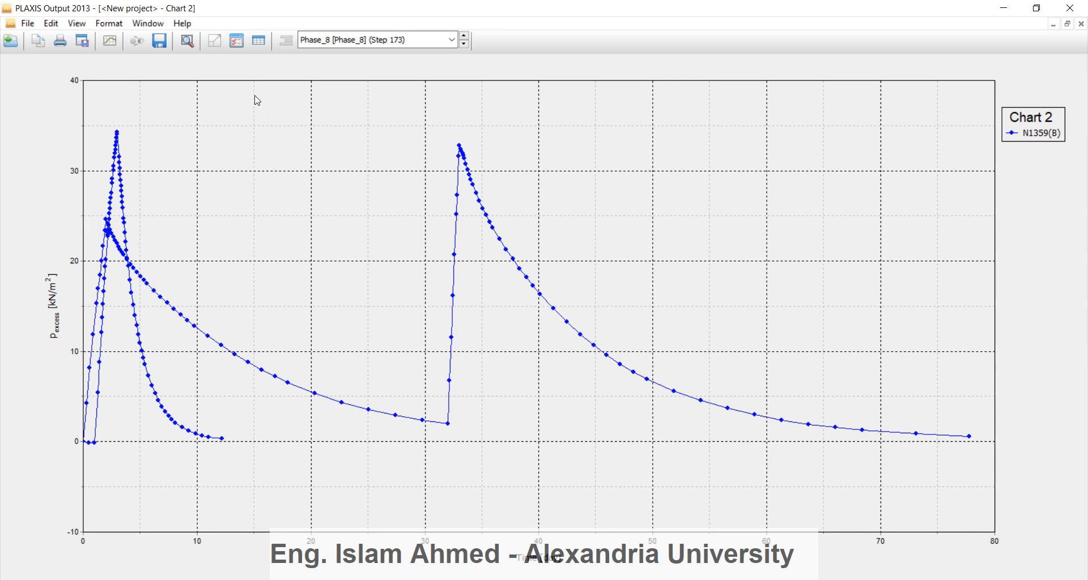
Exclude Phase_5, Phase_6, Phase_7 and Phase_8 from the phases shown by the existing excess pore pressure curve.
{"action": "left_click", "coordinate": [237, 42]}
{"action": "left_click", "coordinate": [658, 231]}
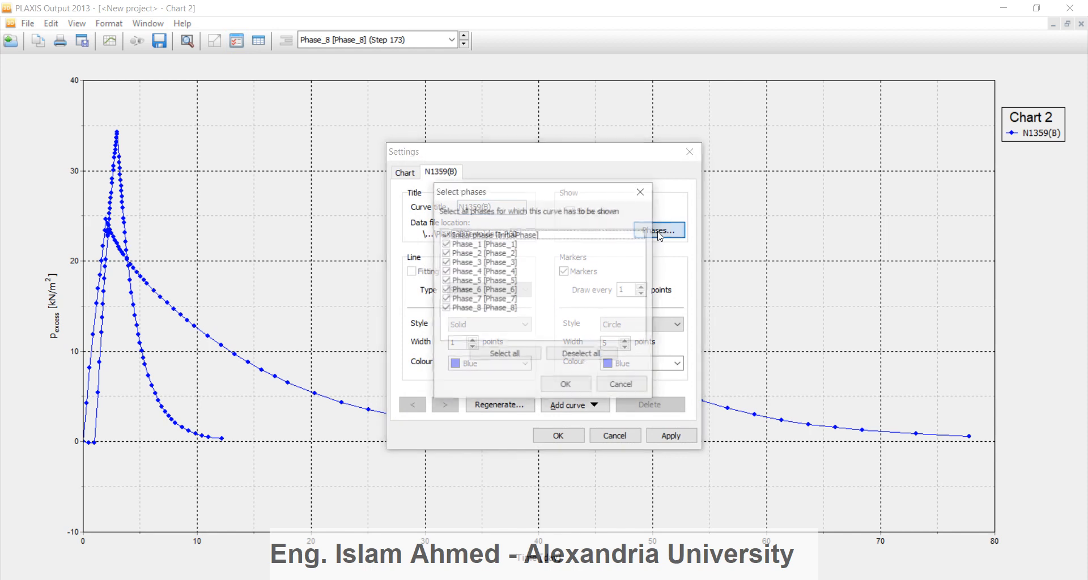
{"action": "left_click", "coordinate": [446, 309]}
{"action": "left_click", "coordinate": [446, 299]}
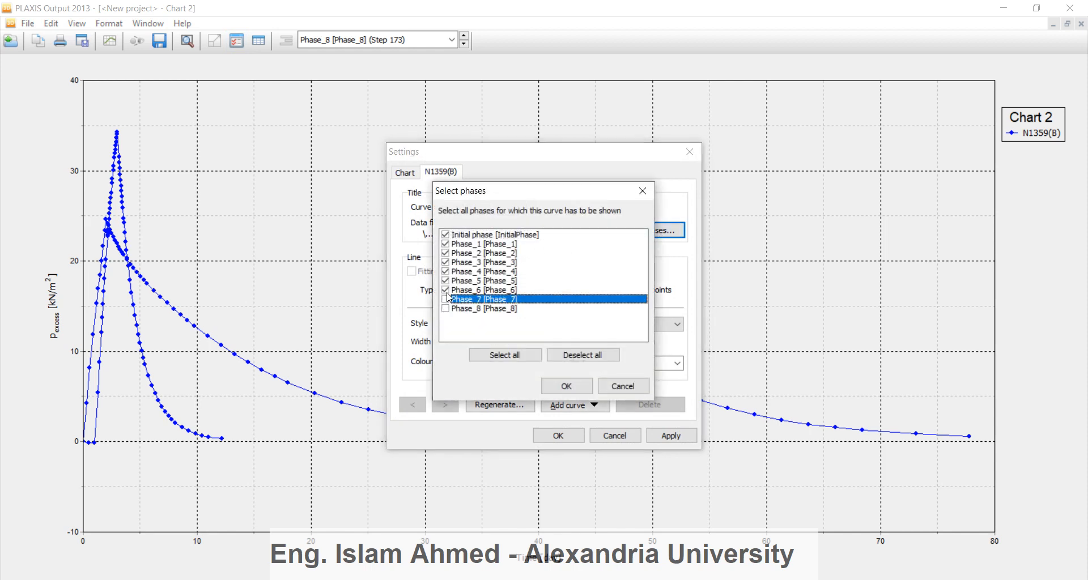
{"action": "left_click", "coordinate": [446, 290]}
{"action": "left_click", "coordinate": [446, 281]}
{"action": "left_click", "coordinate": [549, 387]}
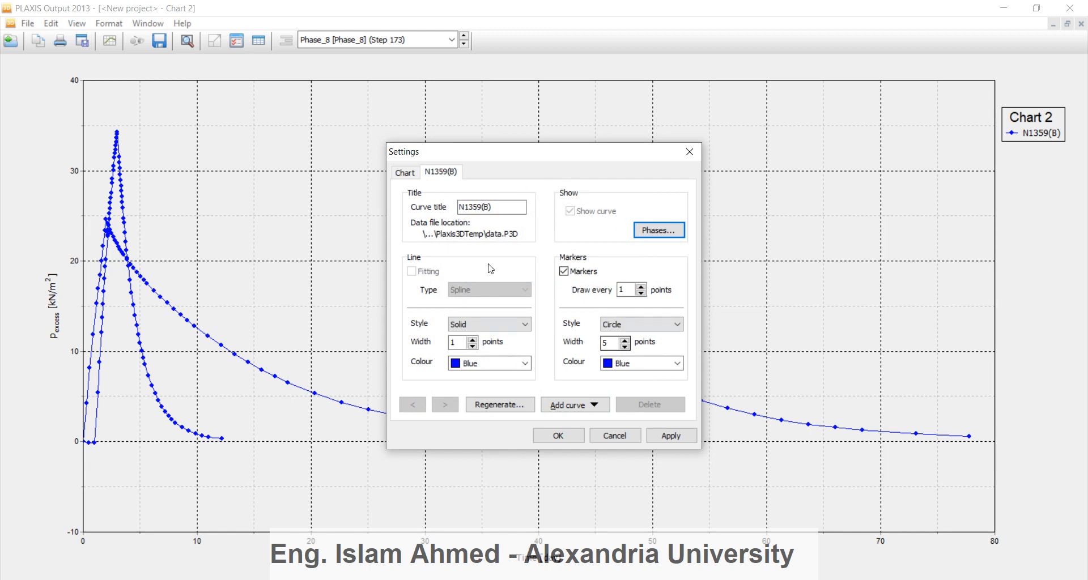
Title the existing curve "Without Sand Drains".
{"action": "double_click", "coordinate": [492, 207]}
{"action": "type", "text": "Without Sand"}
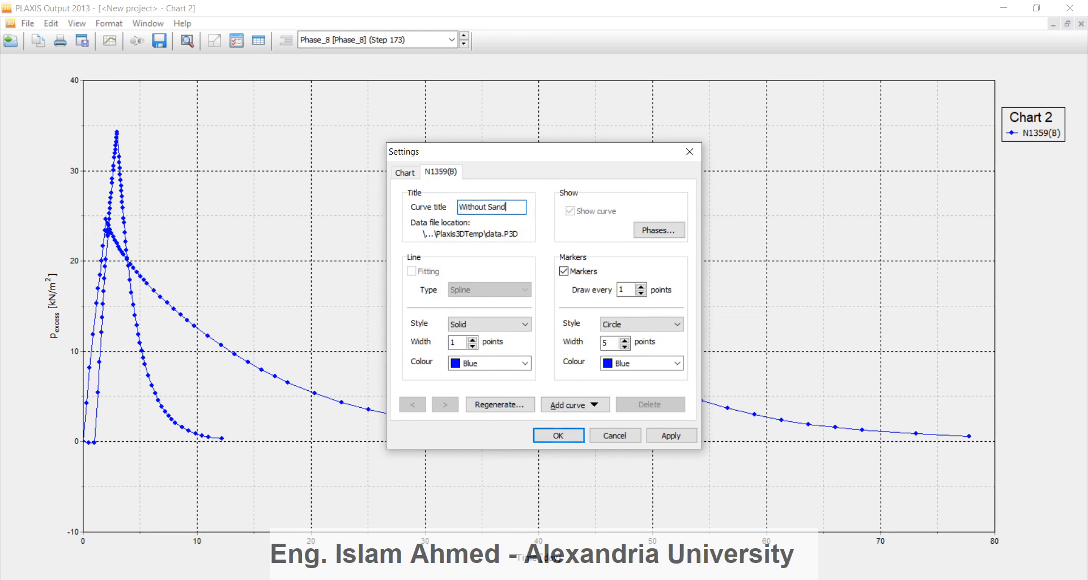
{"action": "type", "text": " Drains"}
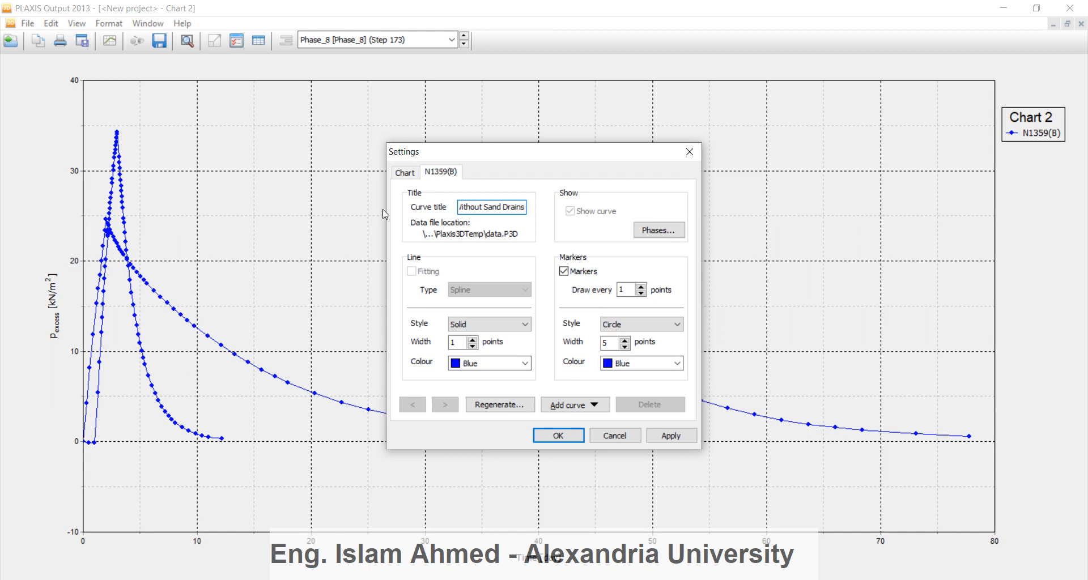
Add a second curve from the current project plotting excess pore pressure at point B against time, with the Y-axis sign inverted.
{"action": "left_click", "coordinate": [566, 404]}
{"action": "left_click", "coordinate": [589, 406]}
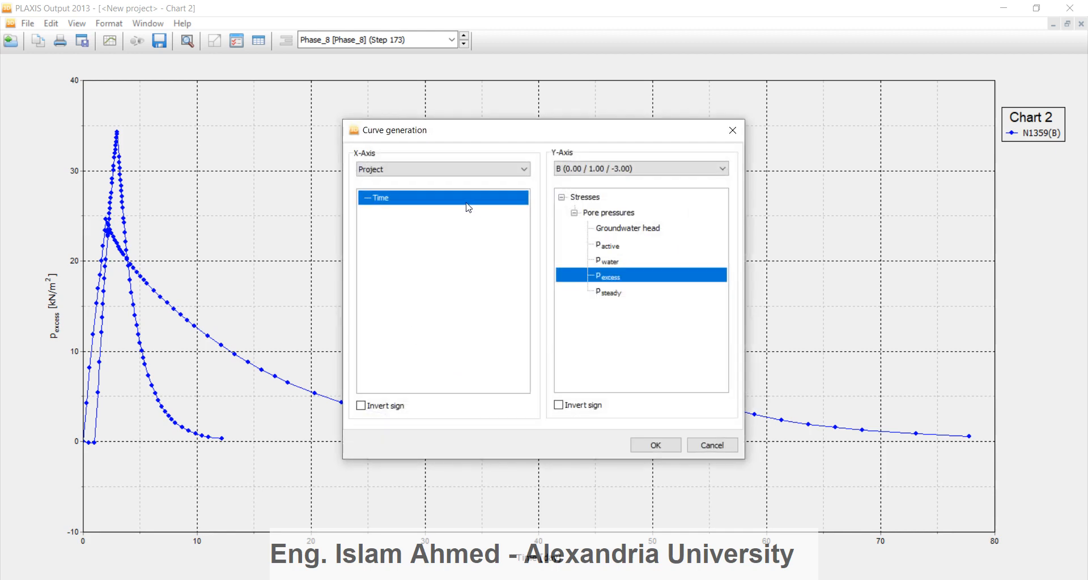
{"action": "left_click", "coordinate": [592, 405]}
{"action": "left_click", "coordinate": [656, 451]}
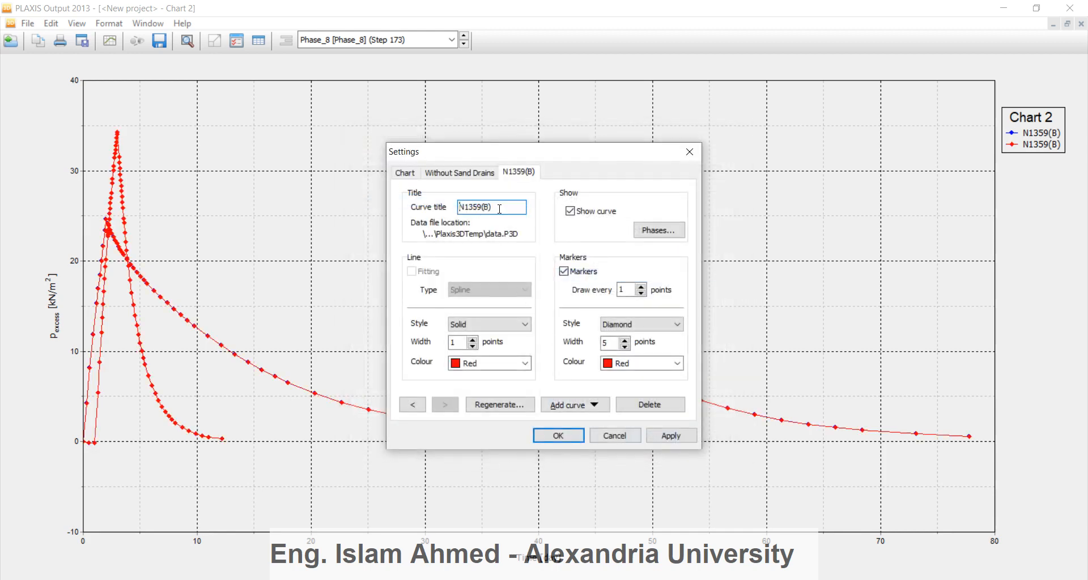
Title the second curve "With Sand Drains", exclude Phase_1 through Phase_4 from it, and apply the chart settings.
{"action": "left_click_drag", "start_coordinate": [499, 208], "coordinate": [408, 212]}
{"action": "type", "text": "With Sand Drains"}
{"action": "left_click", "coordinate": [659, 230]}
{"action": "left_click", "coordinate": [446, 244]}
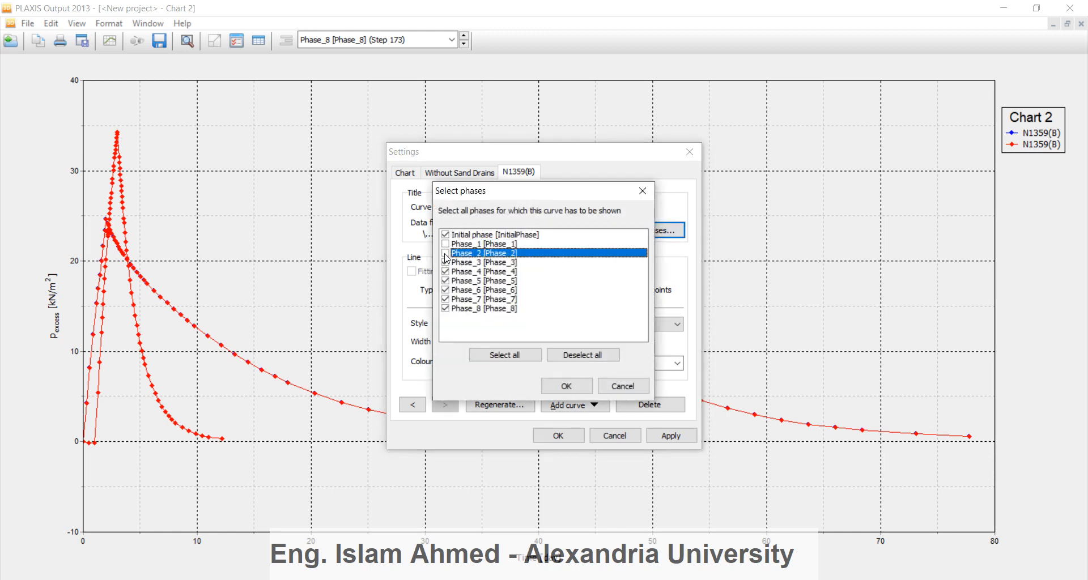
{"action": "left_click", "coordinate": [445, 253]}
{"action": "left_click", "coordinate": [446, 262]}
{"action": "left_click", "coordinate": [445, 271]}
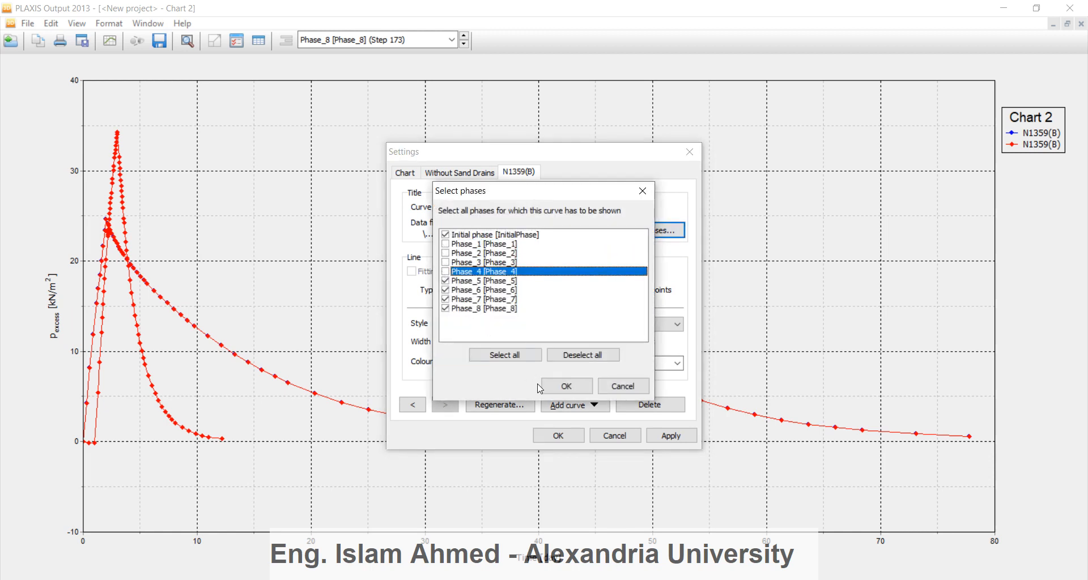
{"action": "left_click", "coordinate": [566, 387]}
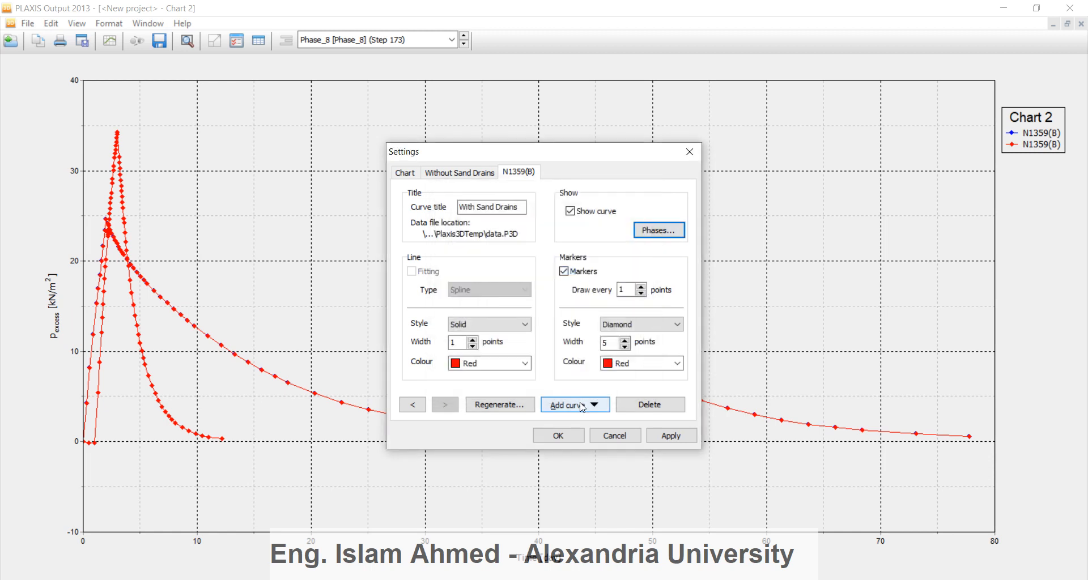
{"action": "left_click", "coordinate": [473, 173]}
{"action": "left_click", "coordinate": [562, 436]}
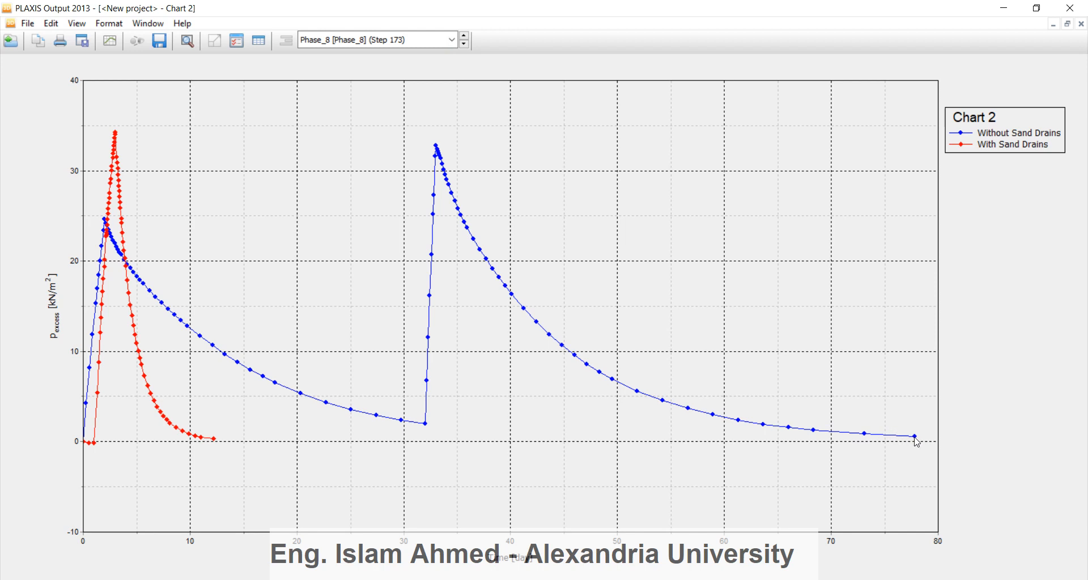
Inspect the final points of both curves and close the results window, saving the chart.
{"action": "mouse_move", "coordinate": [914, 438]}
{"action": "mouse_move", "coordinate": [215, 441]}
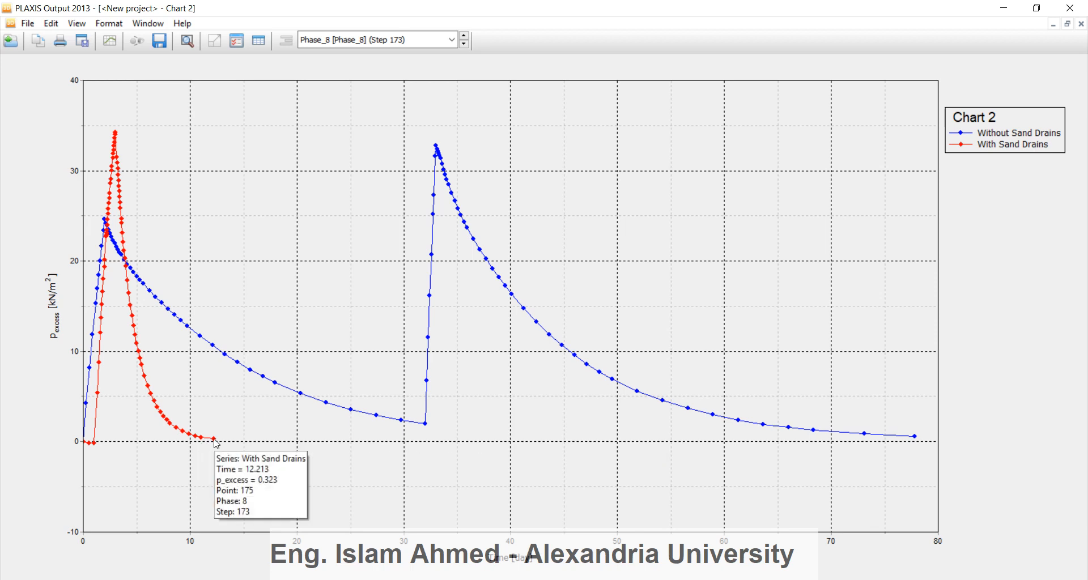
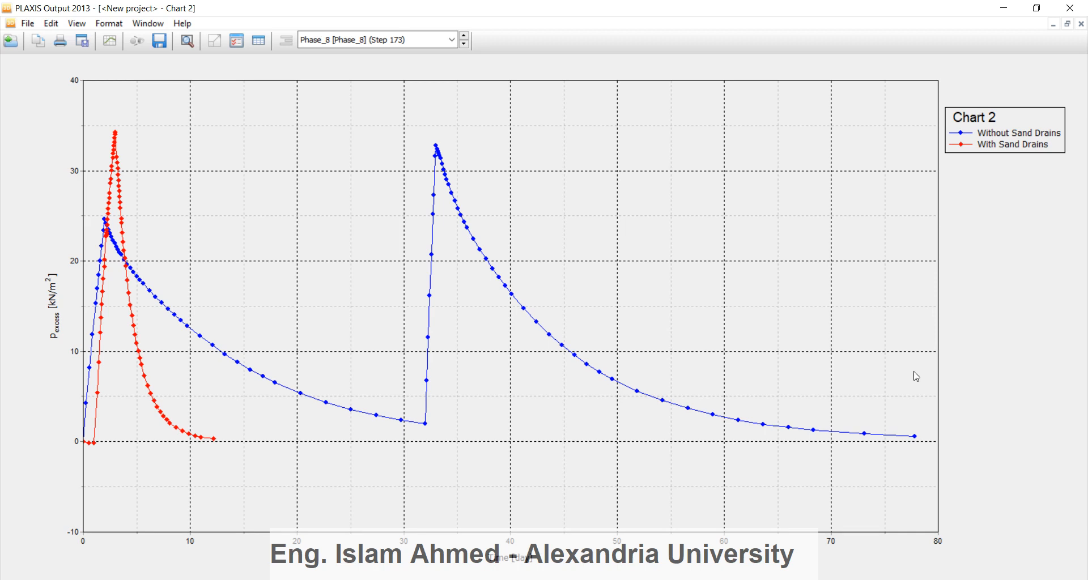
{"action": "left_click", "coordinate": [1069, 10]}
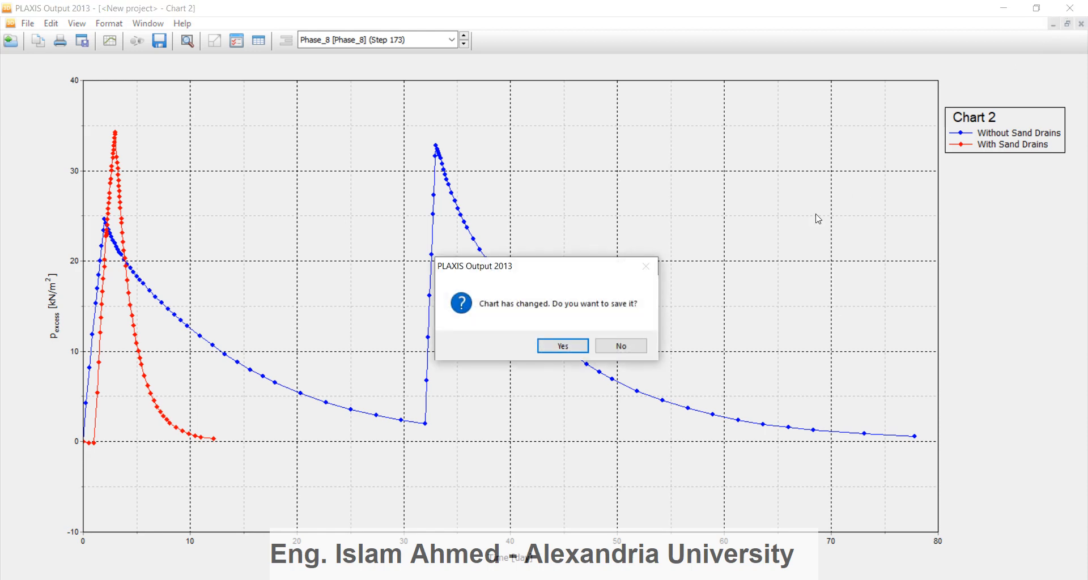
{"action": "left_click", "coordinate": [562, 345]}
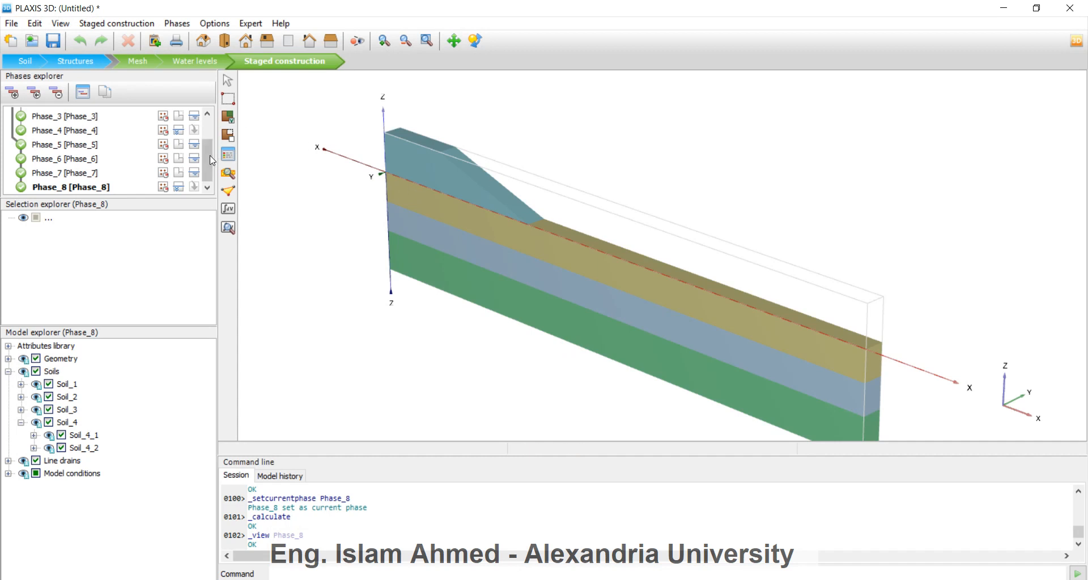
Review the active soils in Phase_5 and Phase_6, and add a new phase starting from Phase_6.
{"action": "left_click_drag", "start_coordinate": [209, 155], "coordinate": [210, 176]}
{"action": "left_click", "coordinate": [81, 149]}
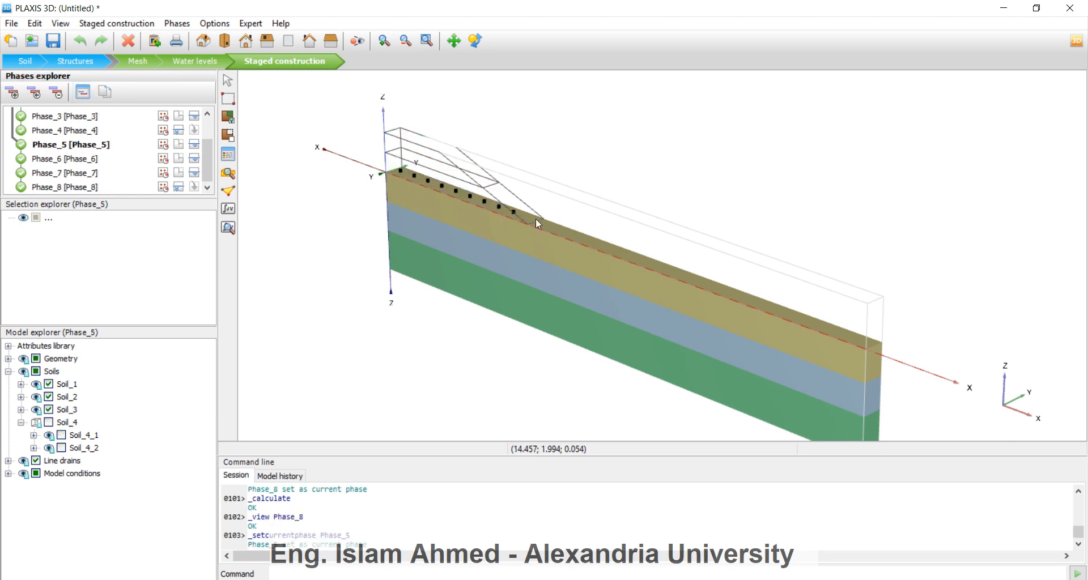
{"action": "left_click", "coordinate": [72, 159]}
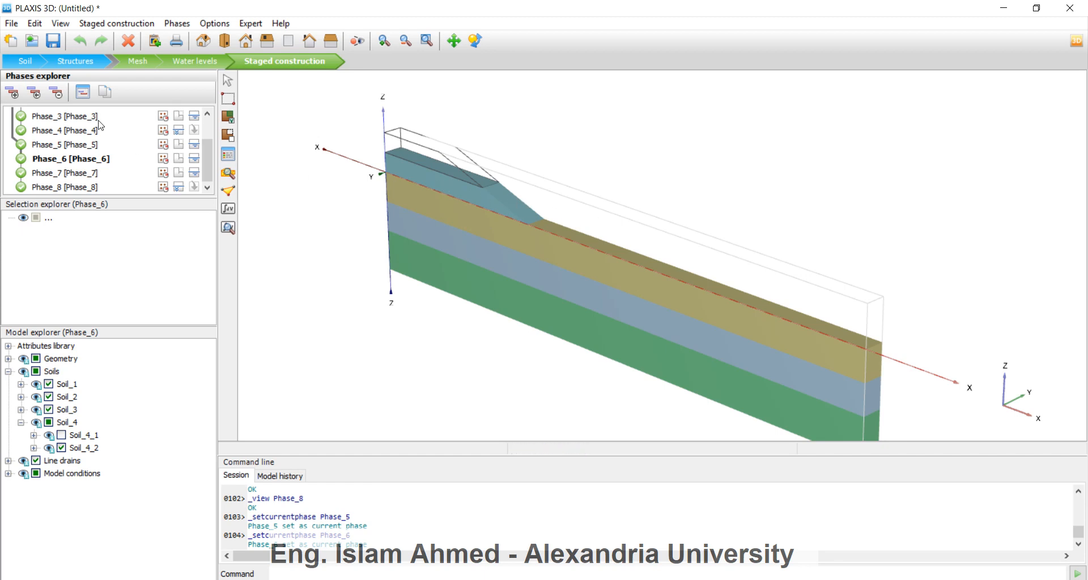
{"action": "left_click", "coordinate": [17, 98]}
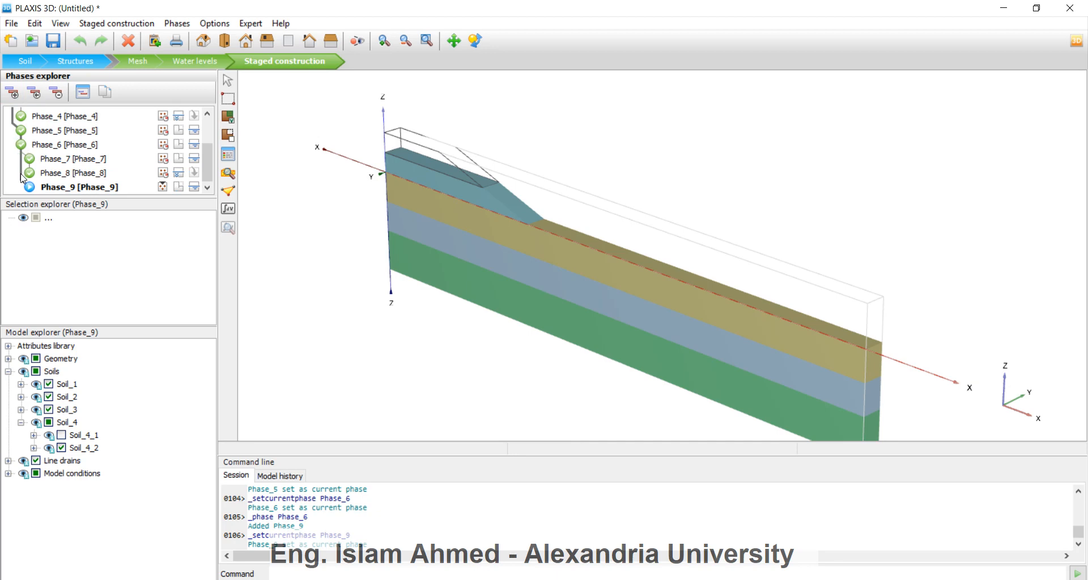
Set Phase_9 to a Safety calculation with displacements reset to zero.
{"action": "left_click", "coordinate": [83, 92]}
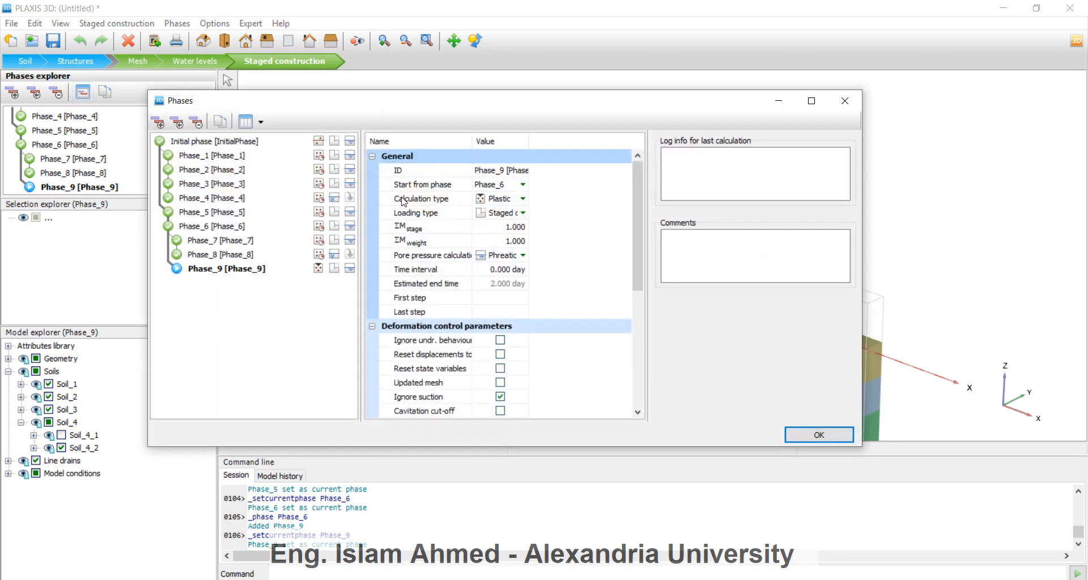
{"action": "left_click", "coordinate": [516, 202]}
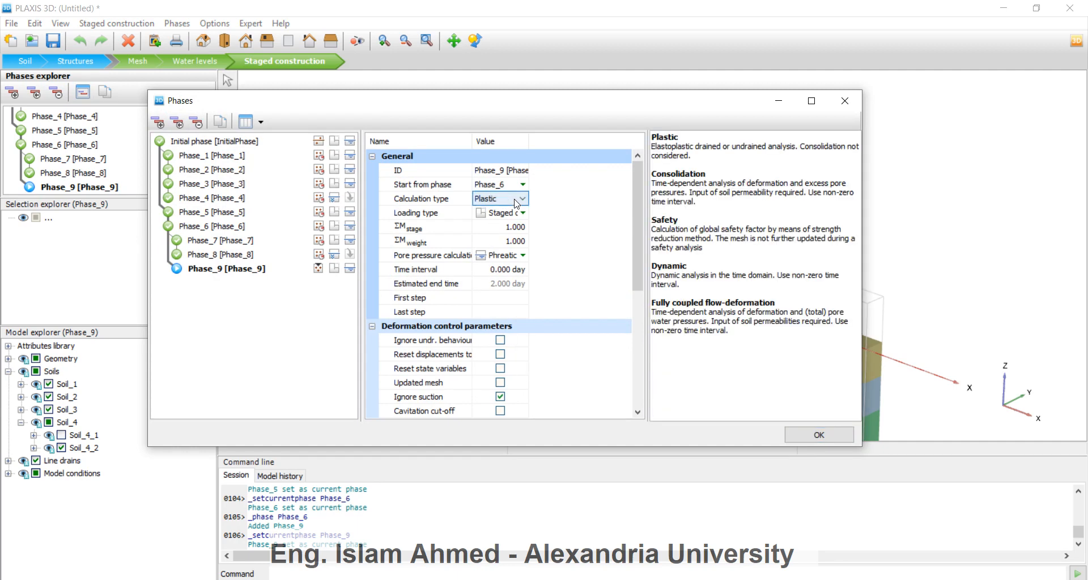
{"action": "left_click", "coordinate": [524, 214]}
{"action": "left_click", "coordinate": [523, 213]}
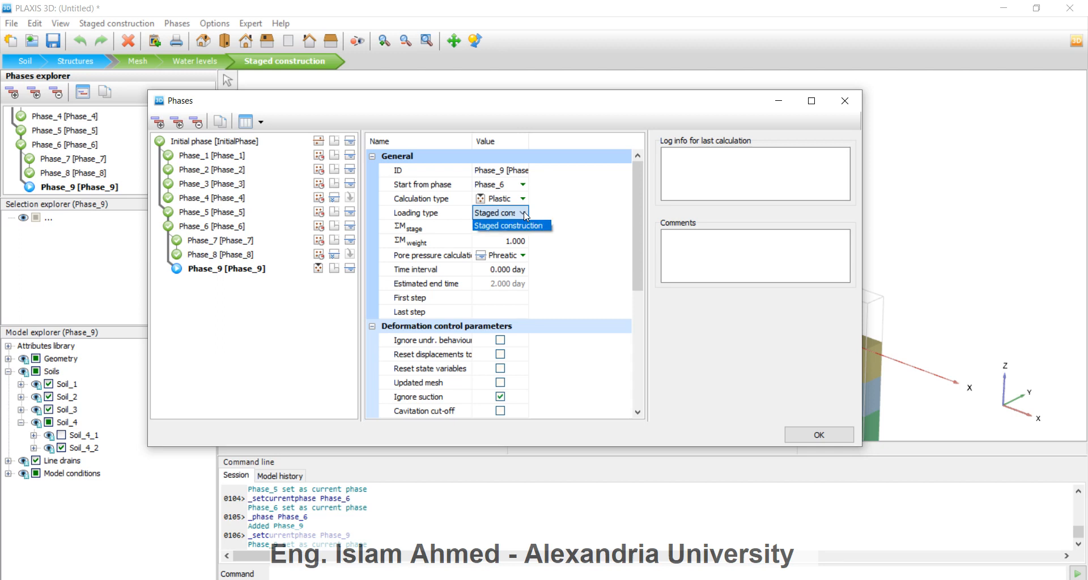
{"action": "left_click", "coordinate": [499, 222]}
{"action": "left_click", "coordinate": [522, 198]}
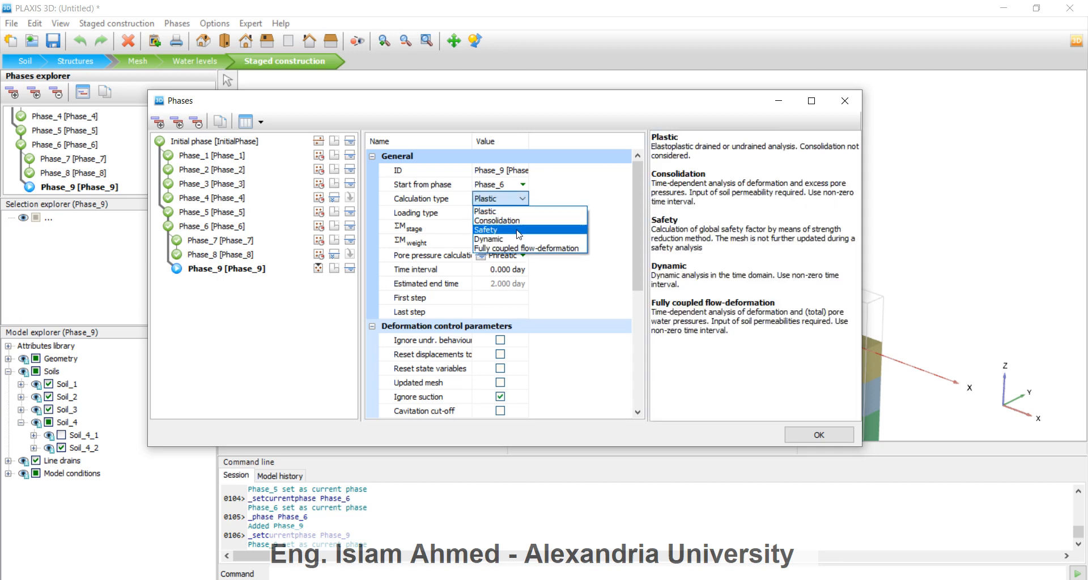
{"action": "left_click", "coordinate": [518, 229]}
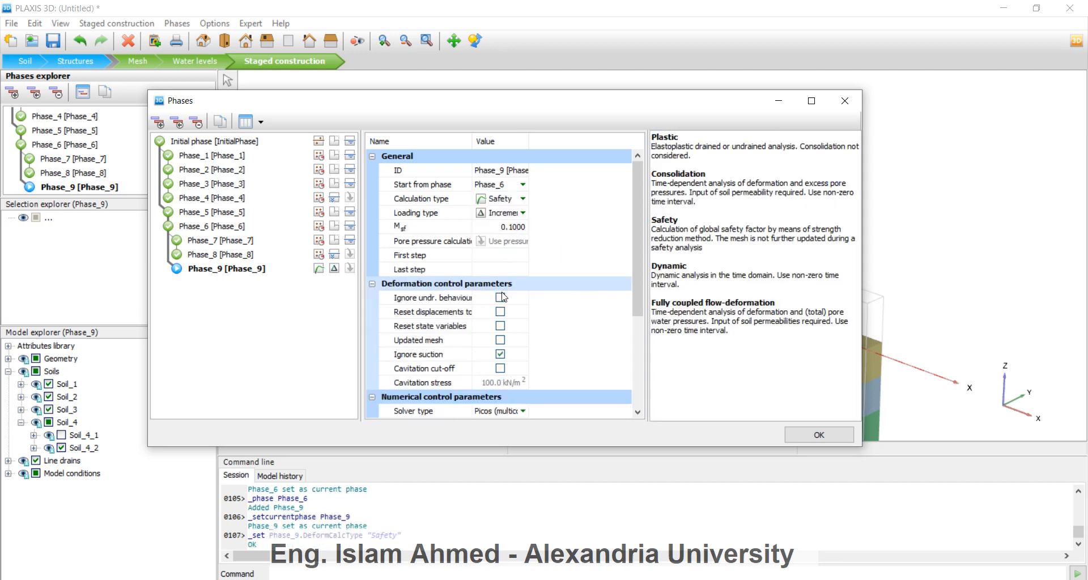
{"action": "left_click", "coordinate": [500, 312]}
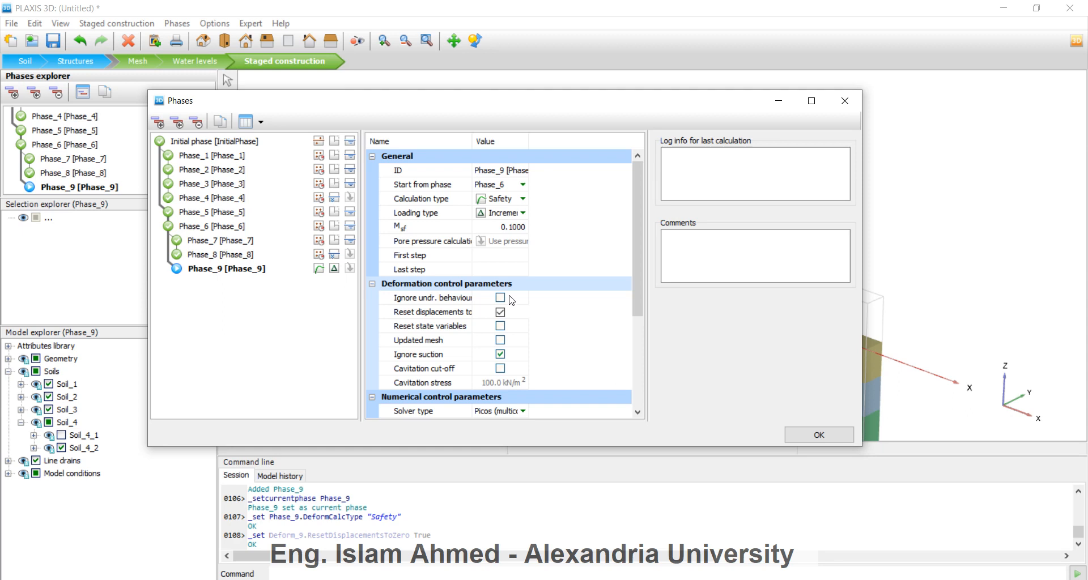
Add a phase starting from Phase_7 as a Safety calculation with displacements reset to zero.
{"action": "left_click", "coordinate": [226, 245]}
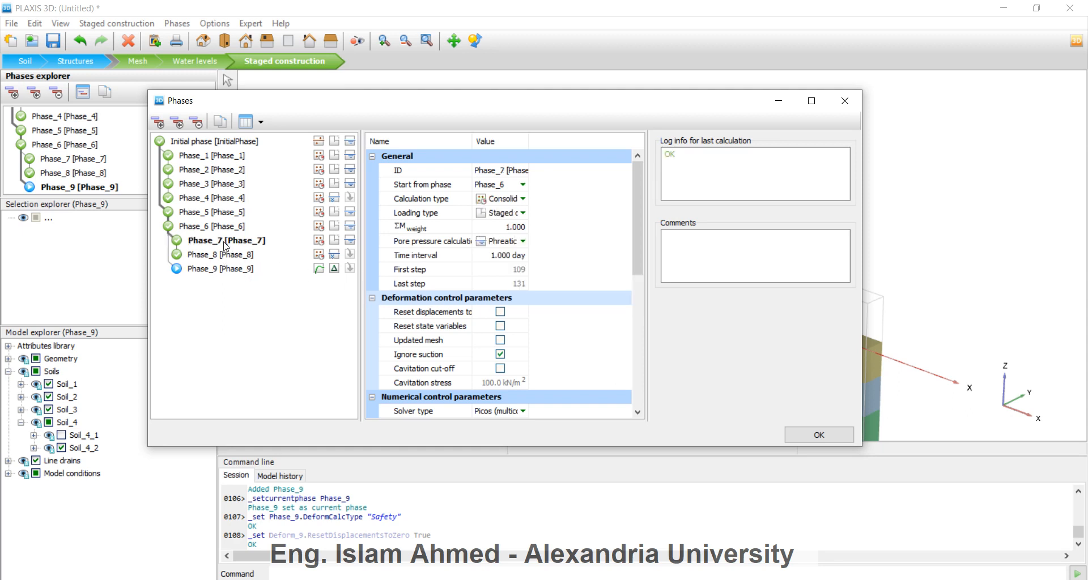
{"action": "left_click", "coordinate": [158, 122]}
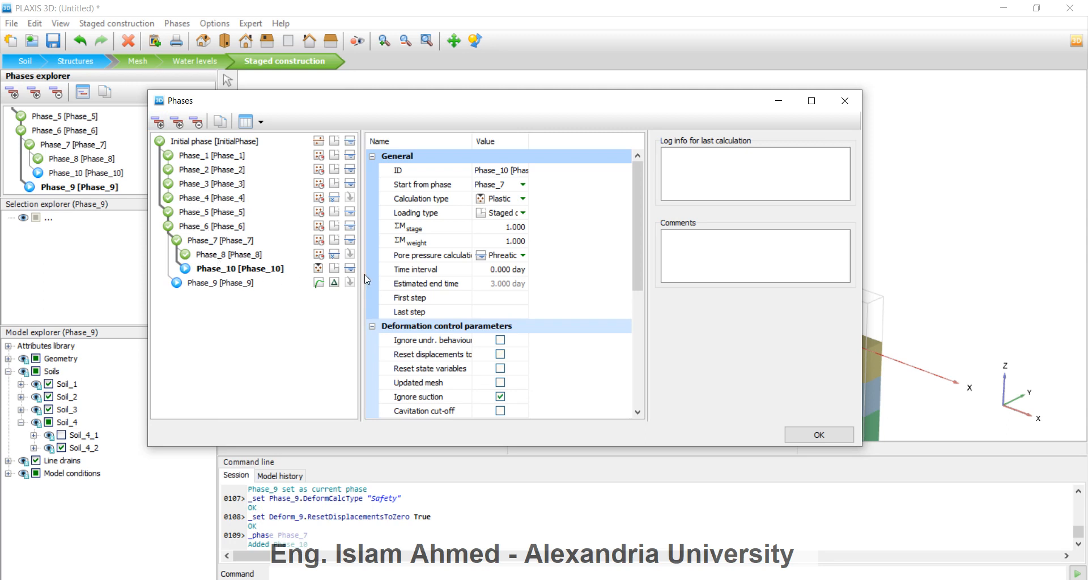
{"action": "left_click", "coordinate": [516, 212]}
{"action": "left_click", "coordinate": [518, 200]}
{"action": "left_click", "coordinate": [518, 200]}
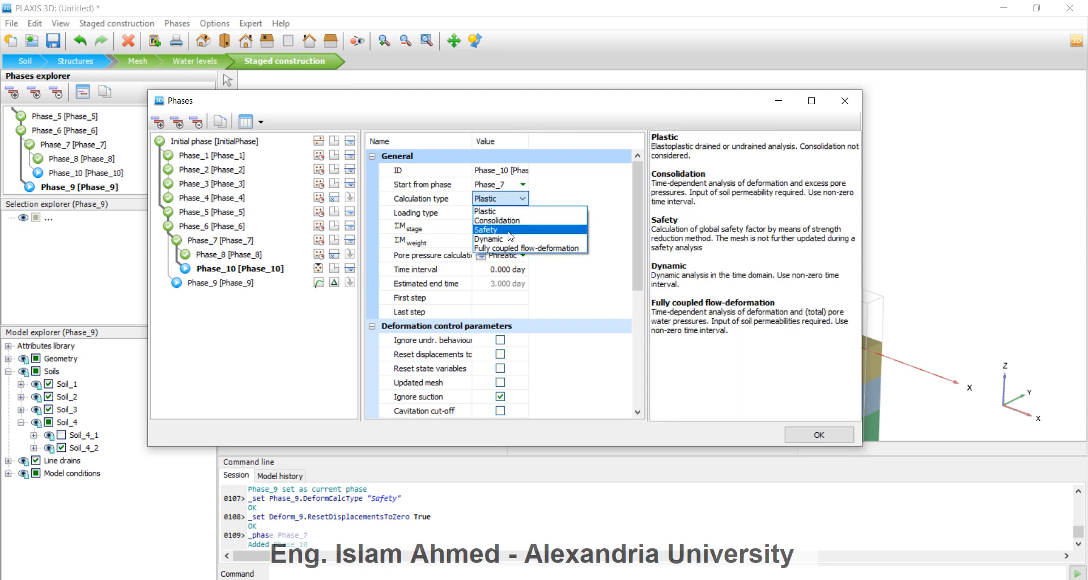
{"action": "left_click", "coordinate": [509, 232]}
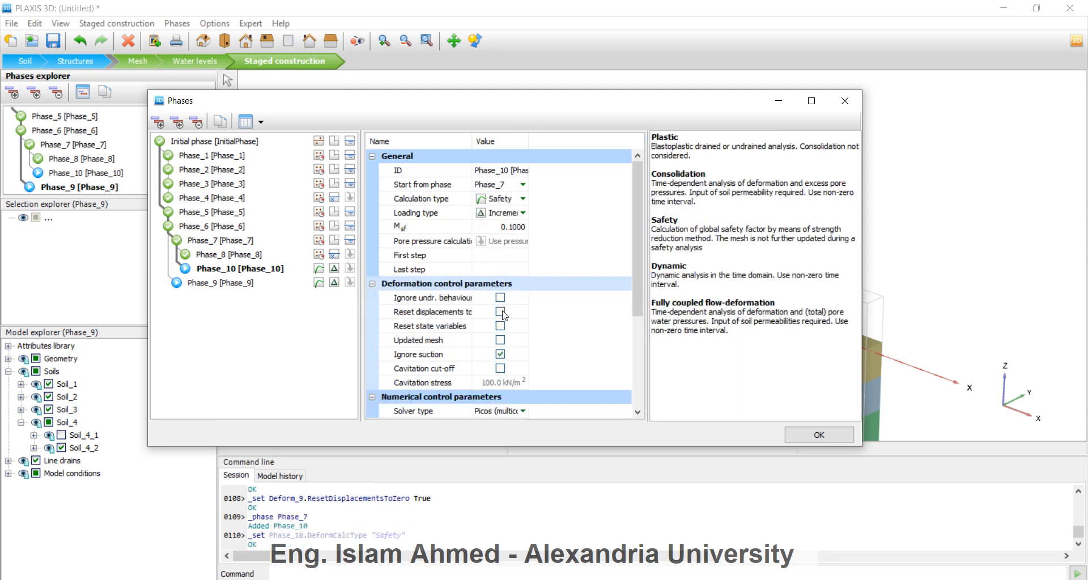
{"action": "left_click", "coordinate": [500, 311]}
Add a phase starting from Phase_8 as a Safety calculation with displacements reset to zero.
{"action": "left_click", "coordinate": [224, 256]}
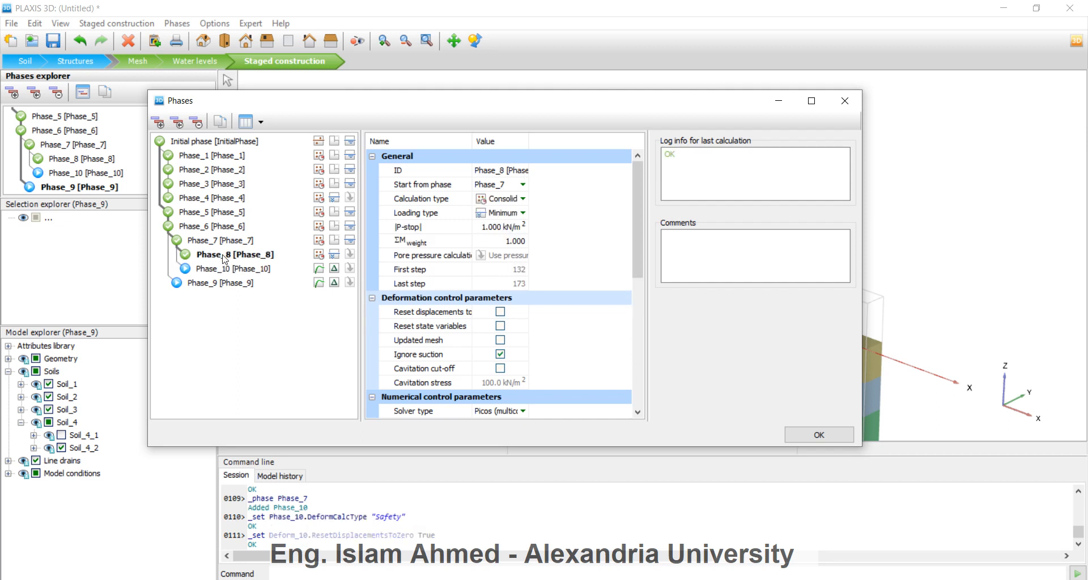
{"action": "left_click", "coordinate": [158, 121]}
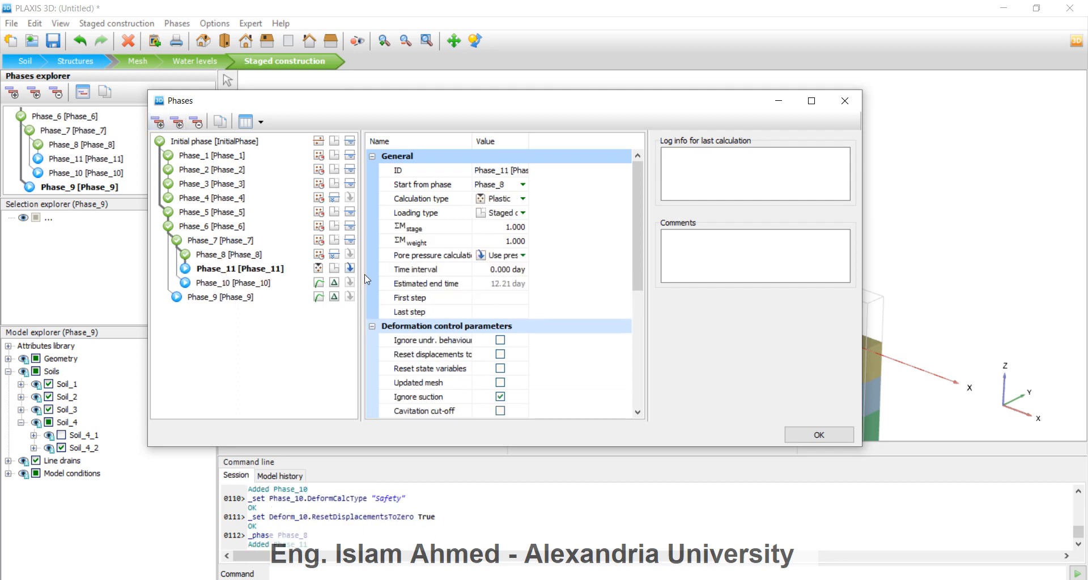
{"action": "left_click", "coordinate": [522, 198]}
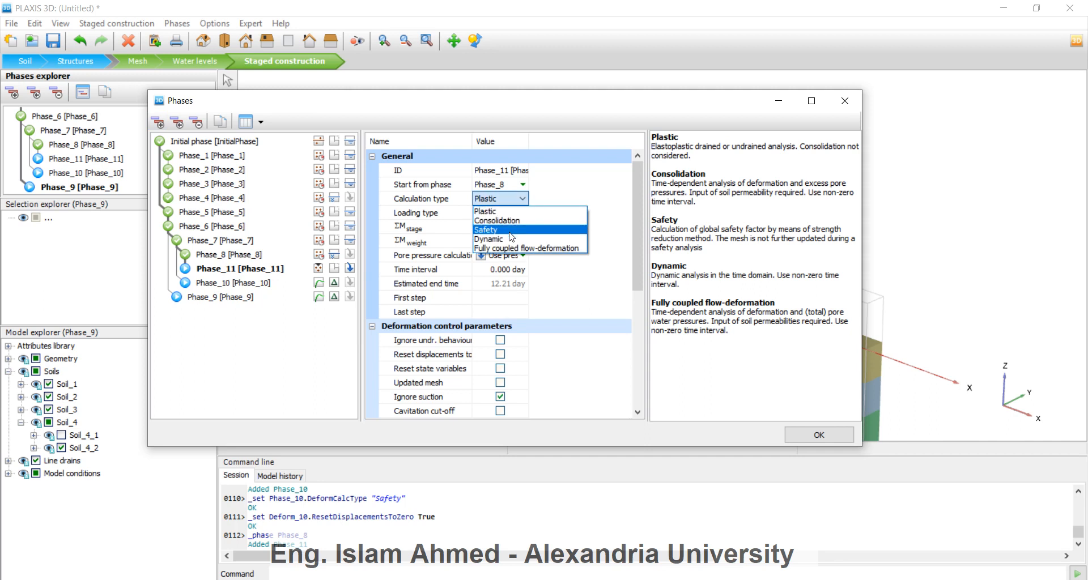
{"action": "left_click", "coordinate": [501, 226]}
{"action": "left_click", "coordinate": [500, 311]}
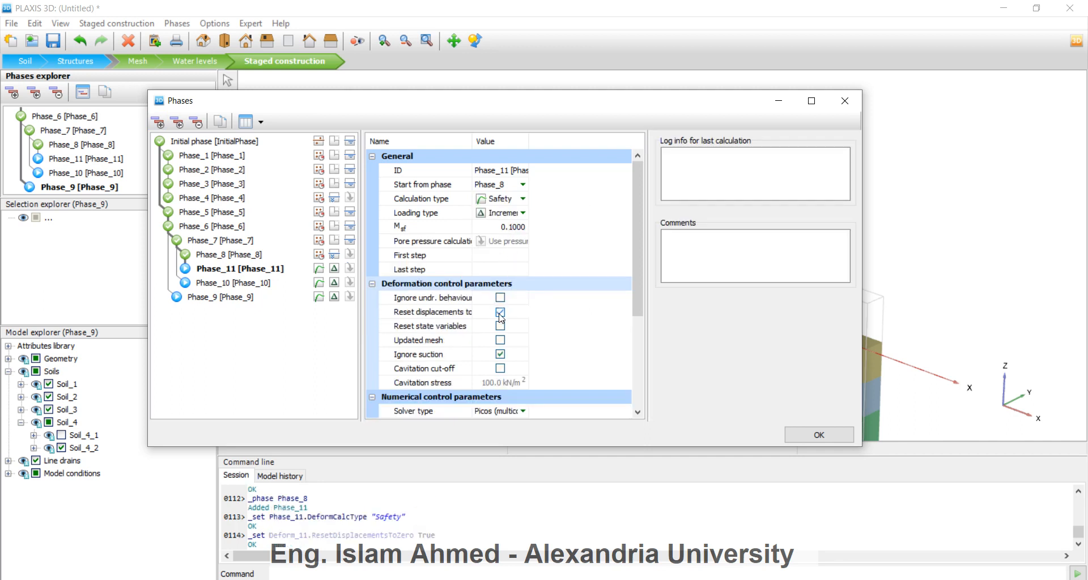
{"action": "left_click_drag", "start_coordinate": [637, 283], "coordinate": [637, 362]}
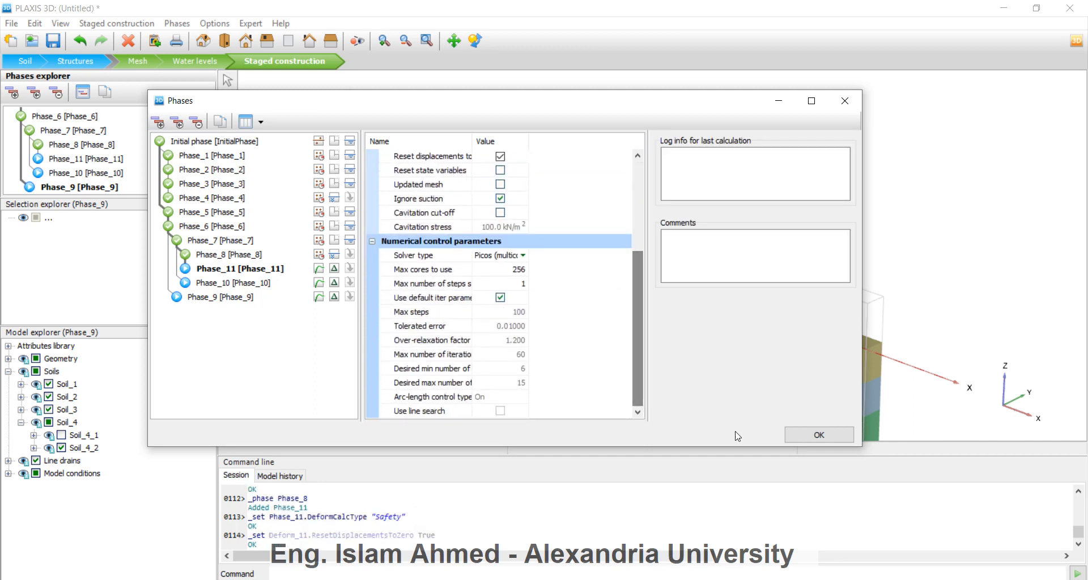
Accept the phase settings, start calculating Phase_9, Phase_10 and Phase_11, and show the details of the running tasks.
{"action": "left_click", "coordinate": [819, 434]}
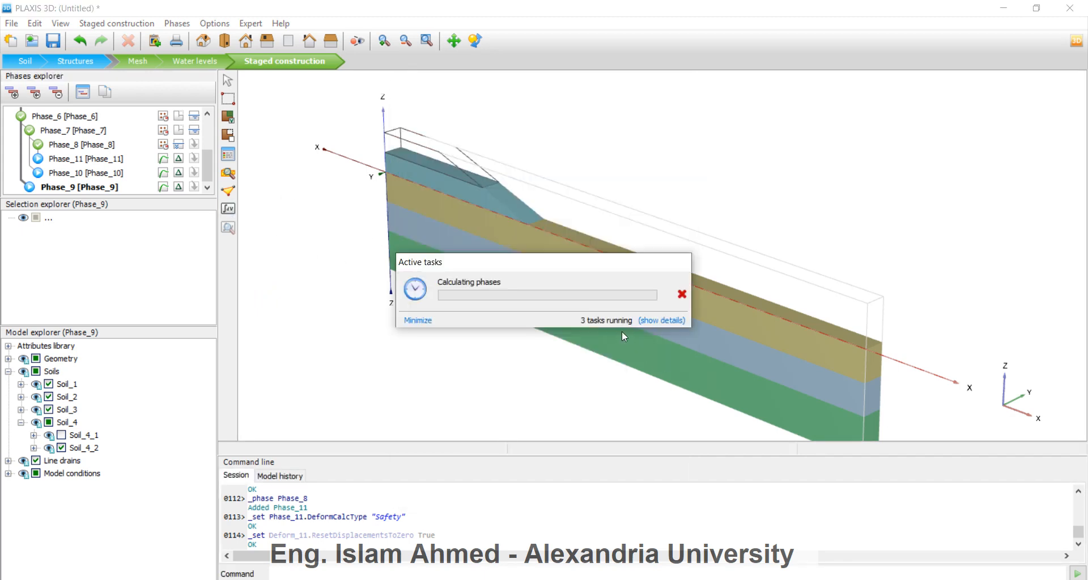
{"action": "left_click", "coordinate": [650, 322]}
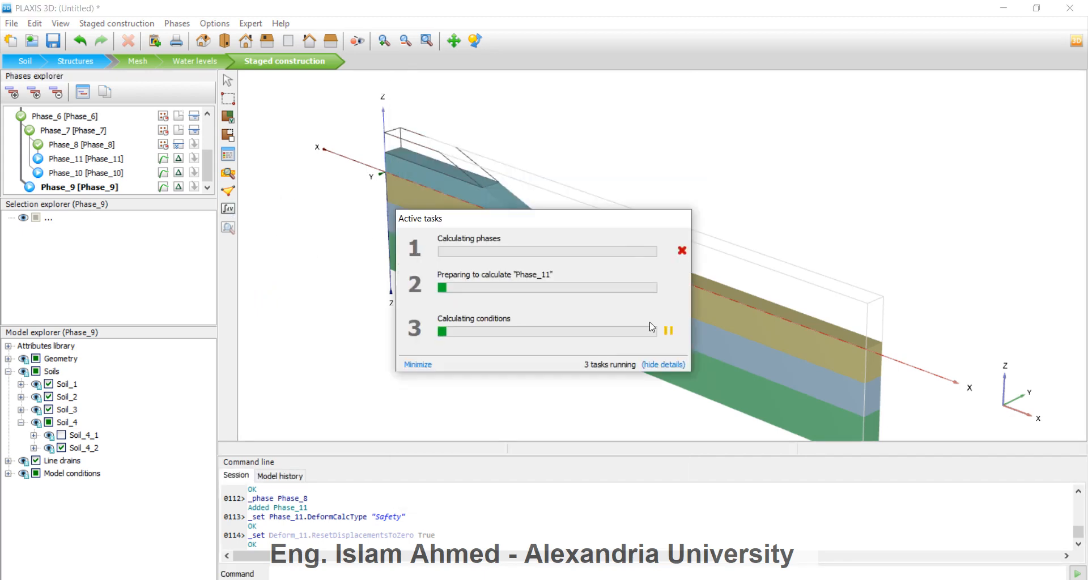
{"action": "left_click", "coordinate": [692, 578]}
{"action": "left_click", "coordinate": [721, 231]}
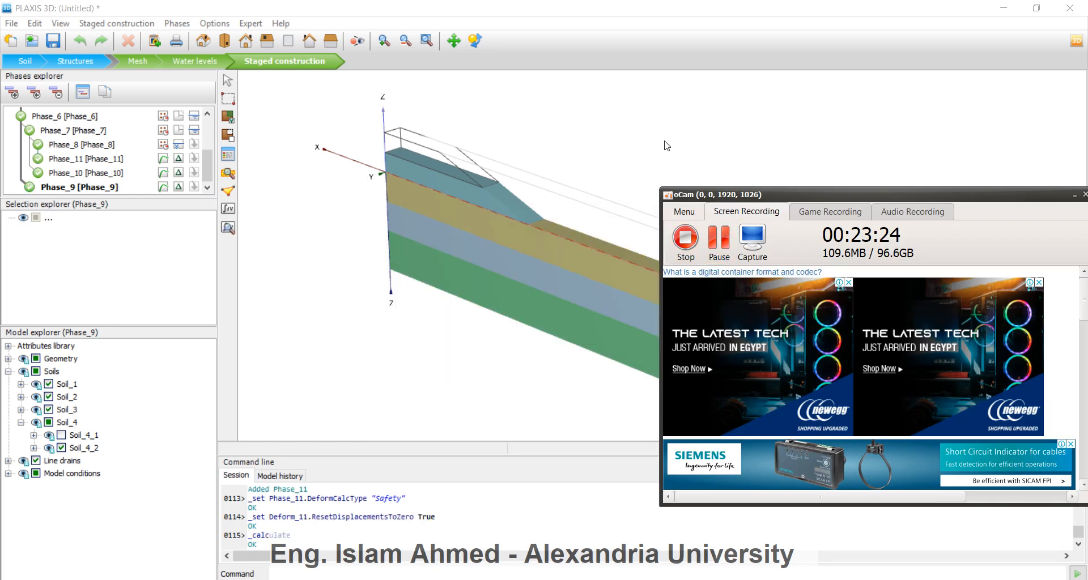
{"action": "left_click", "coordinate": [665, 143]}
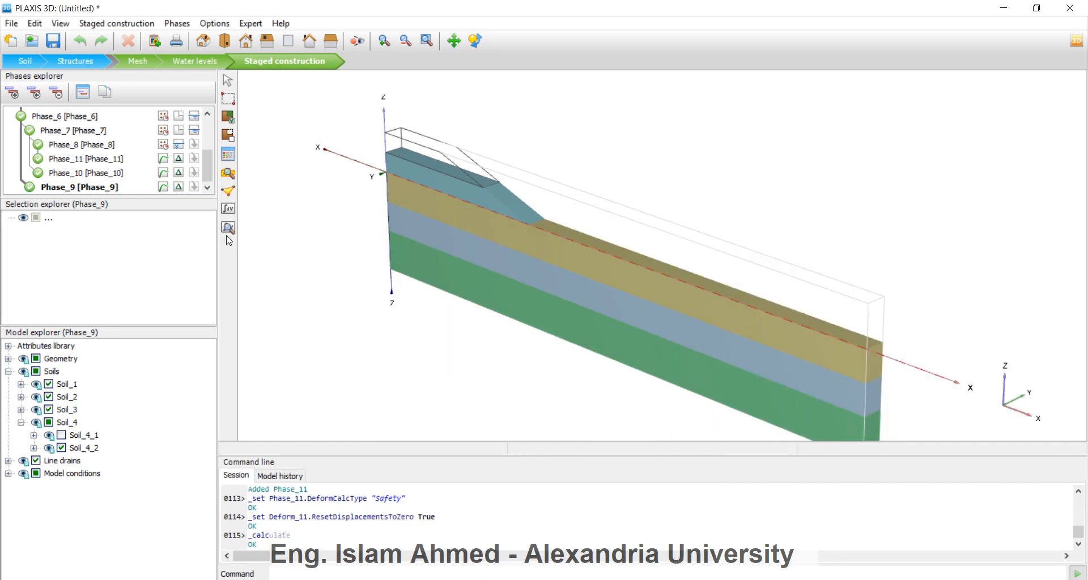
Open the calculation results of Phase_9 and display the incremental displacements |Δu| around the embankment slope.
{"action": "left_click", "coordinate": [230, 226]}
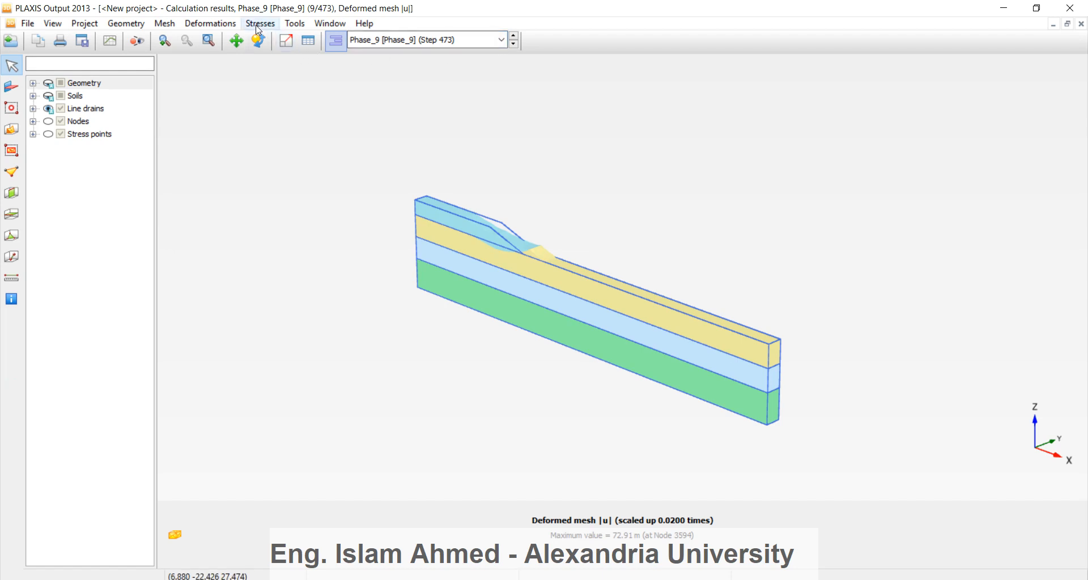
{"action": "left_click", "coordinate": [209, 27]}
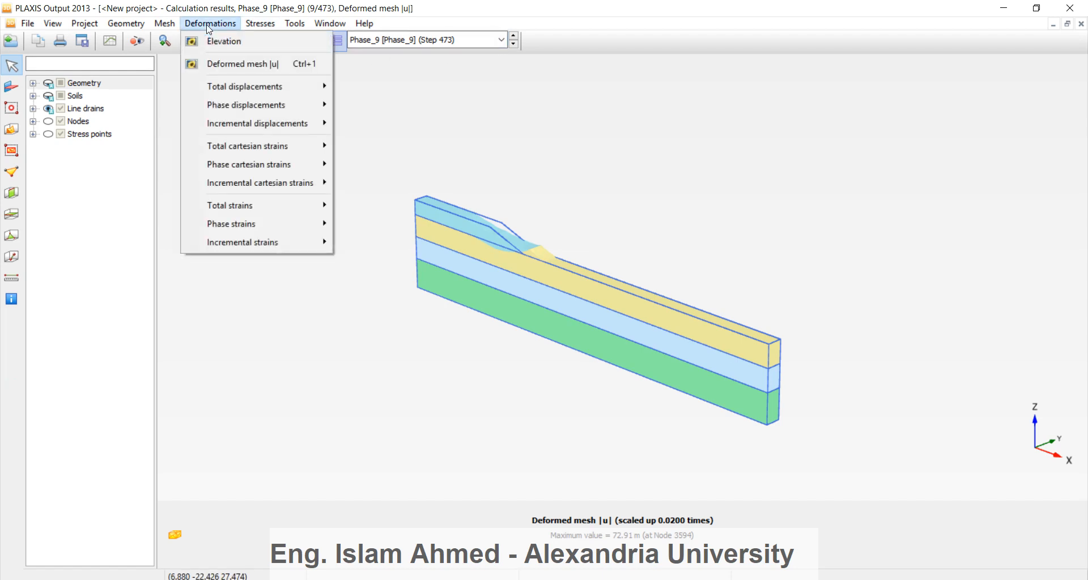
{"action": "mouse_move", "coordinate": [253, 132]}
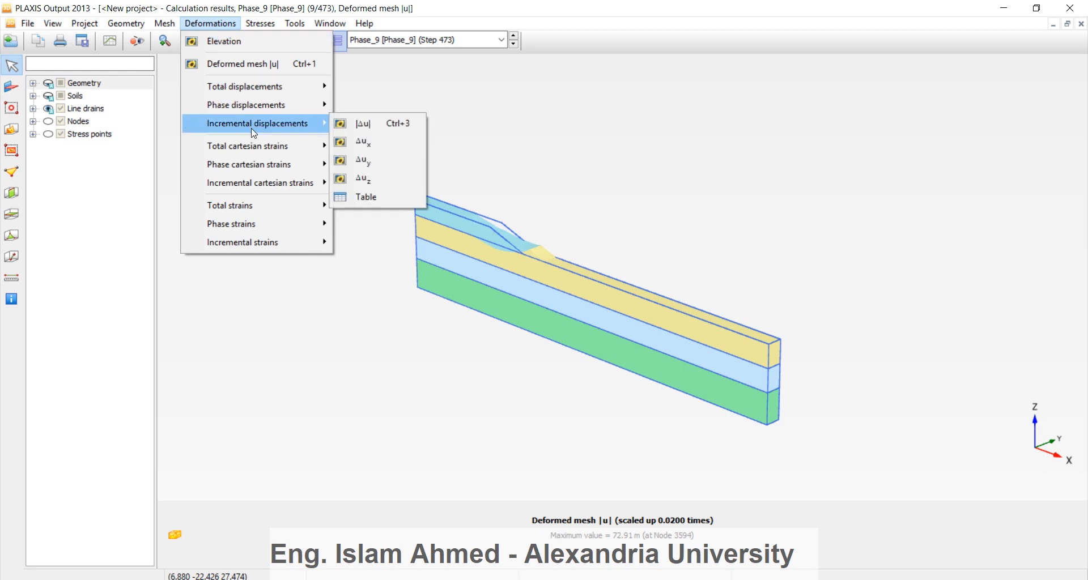
{"action": "left_click", "coordinate": [382, 124]}
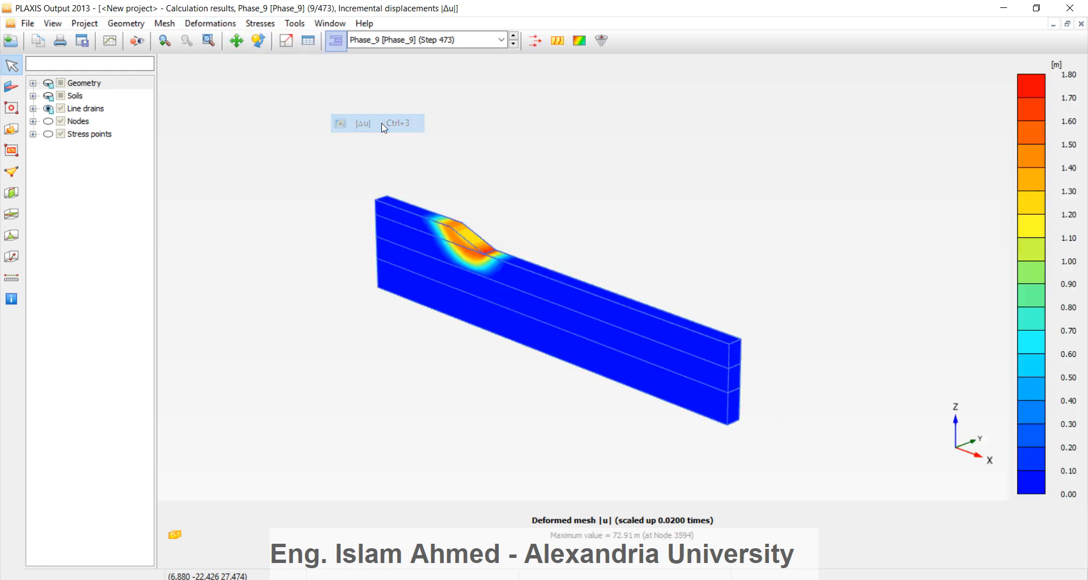
{"action": "scroll", "coordinate": [487, 255], "scroll_direction": "up", "scroll_amount": 2}
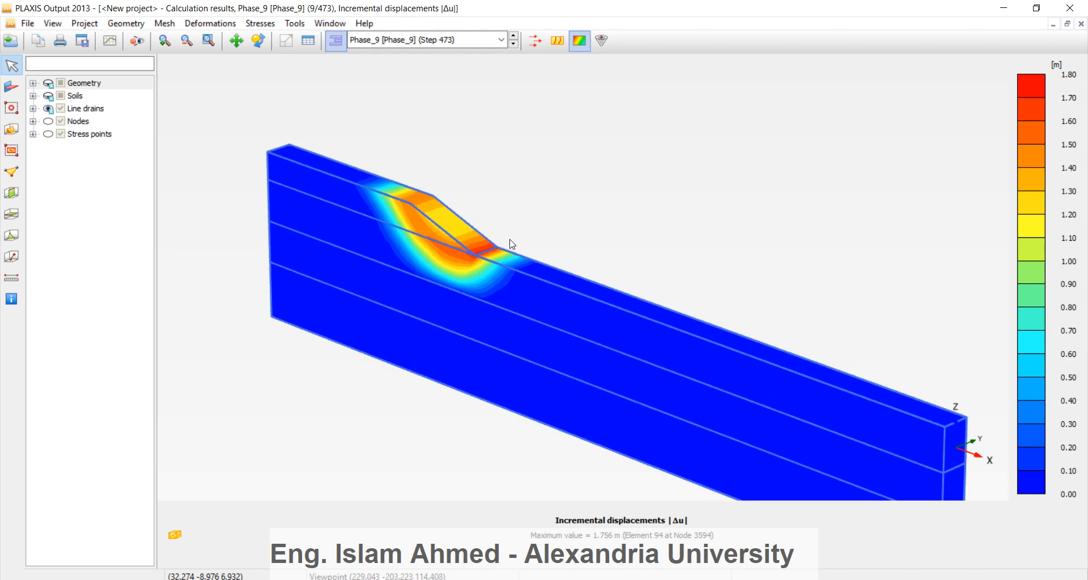
{"action": "scroll", "coordinate": [640, 312], "scroll_direction": "down", "scroll_amount": 2}
{"action": "scroll", "coordinate": [614, 211], "scroll_direction": "up", "scroll_amount": 2}
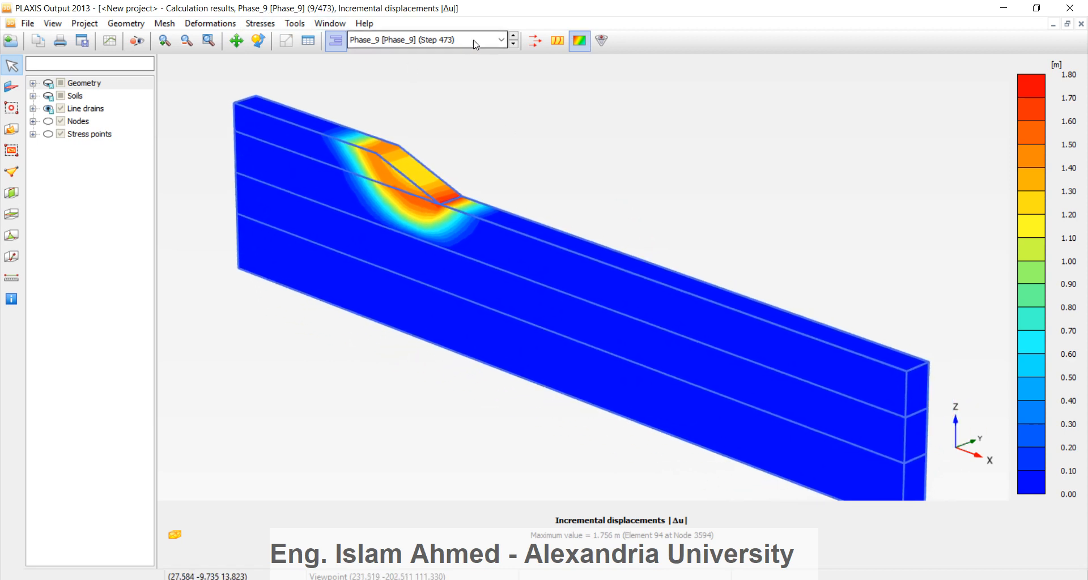
Step through the incremental displacement plots of the neighbouring phases, including Phase_10, Phase_11 and Phase_8.
{"action": "left_click", "coordinate": [514, 41]}
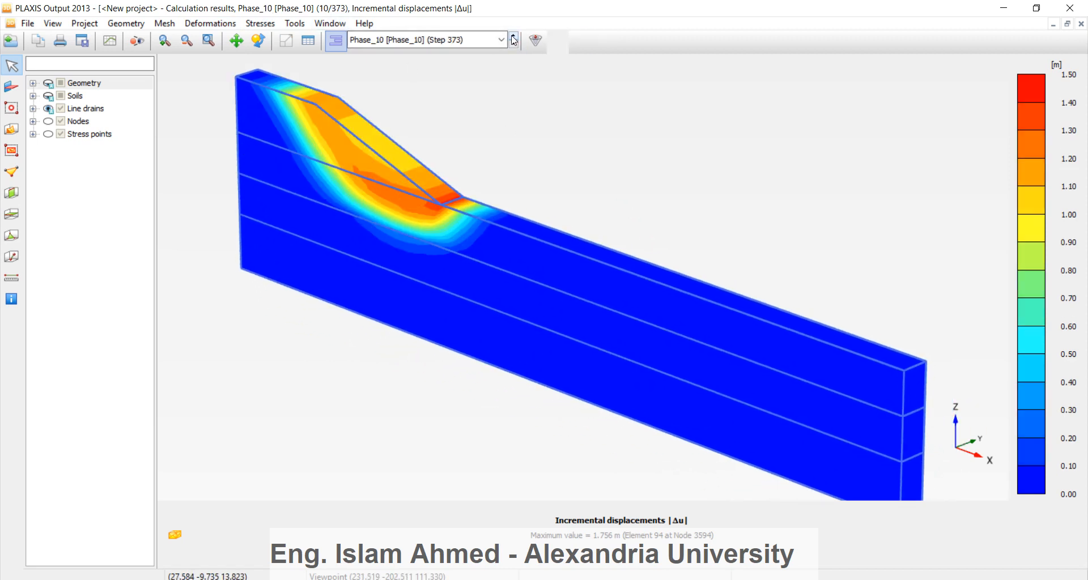
{"action": "left_click", "coordinate": [514, 41]}
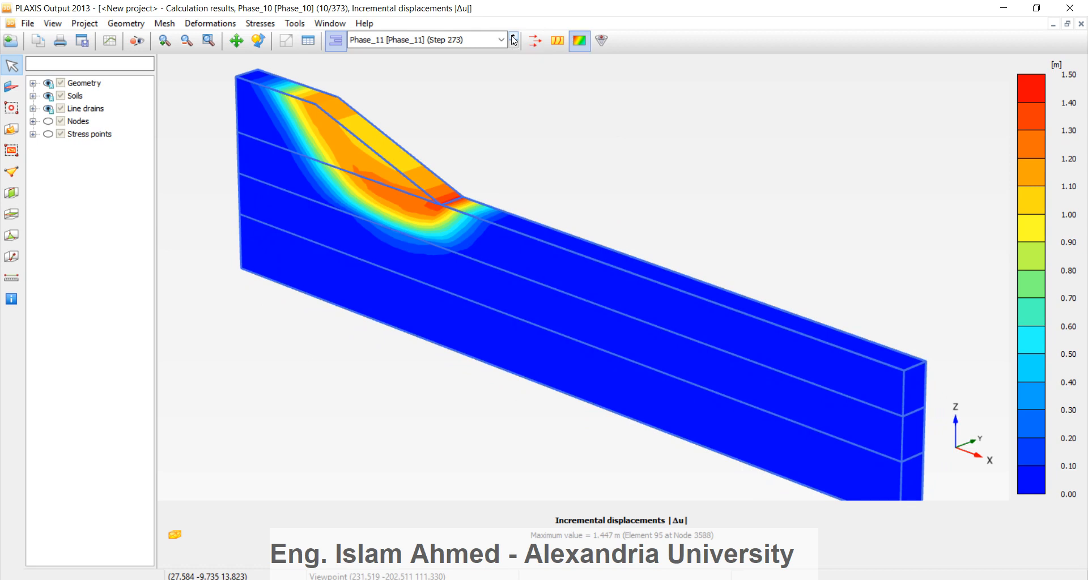
{"action": "left_click", "coordinate": [513, 40]}
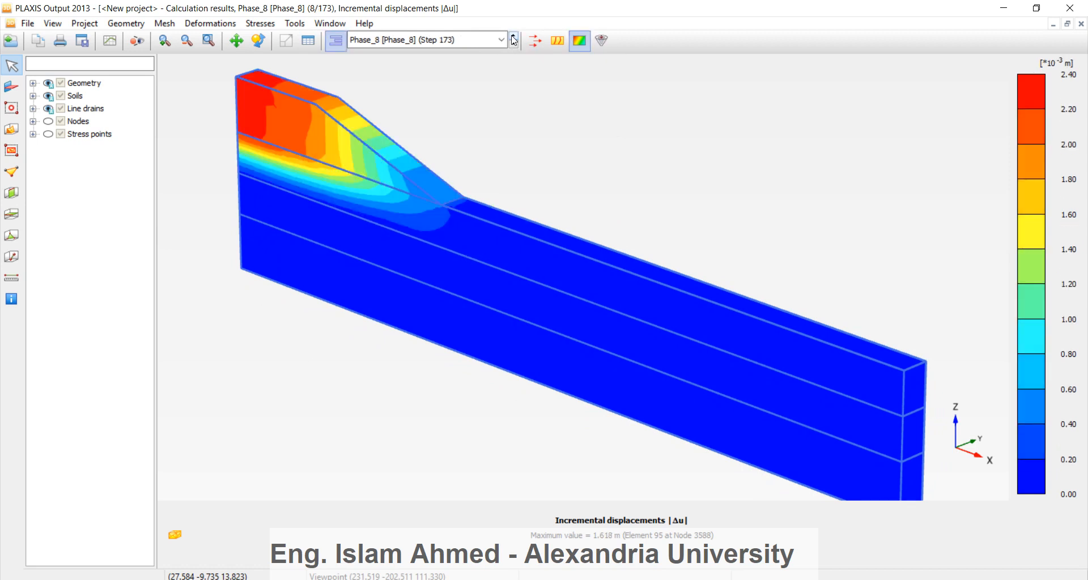
{"action": "left_click", "coordinate": [514, 43]}
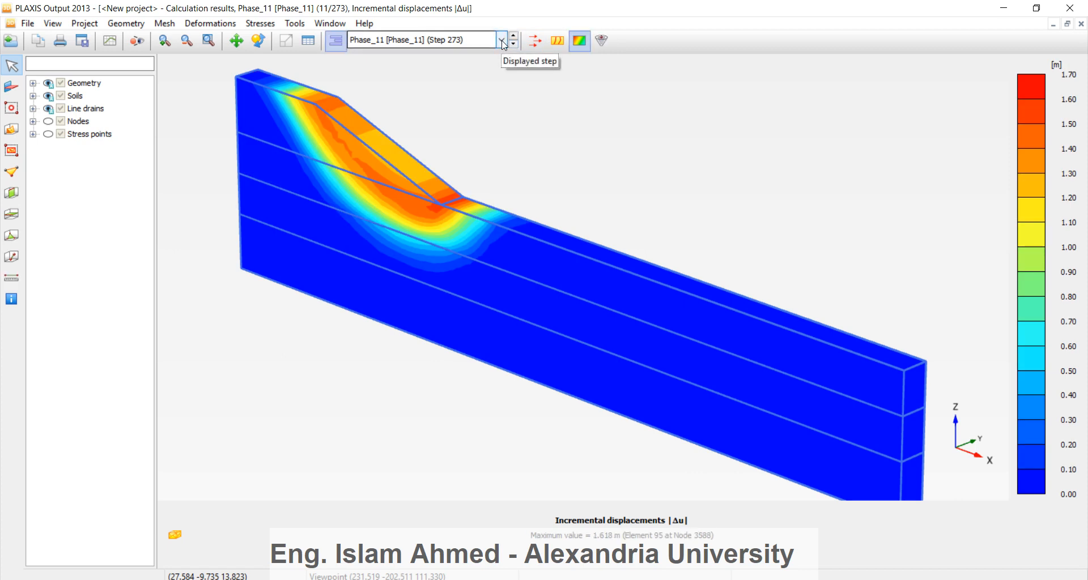
Compare the failure mechanisms by showing the incremental displacements of Phase_9, Phase_10 and Phase_11 in turn.
{"action": "left_click", "coordinate": [502, 41]}
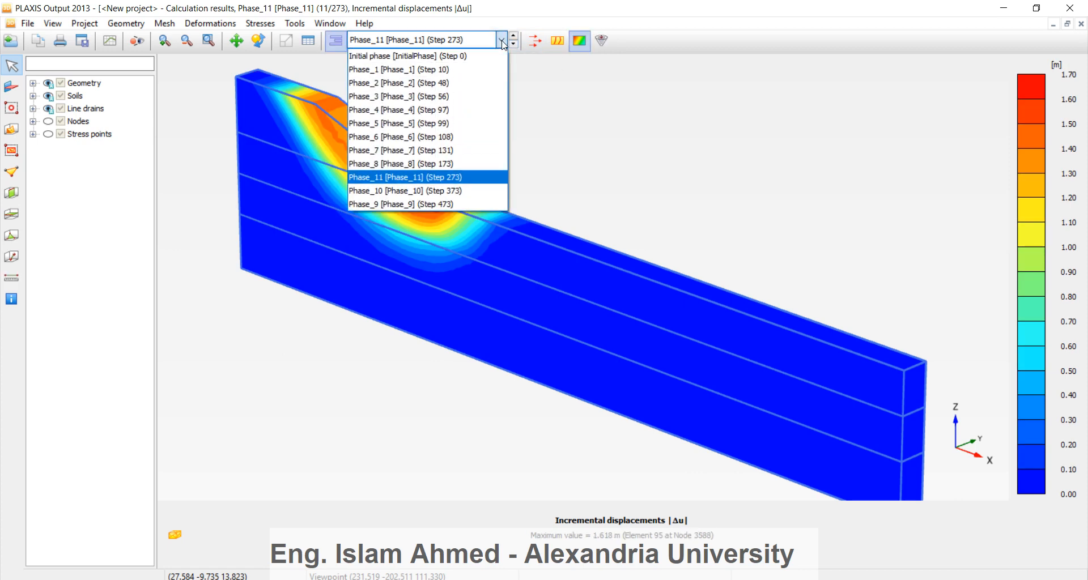
{"action": "left_click", "coordinate": [446, 205]}
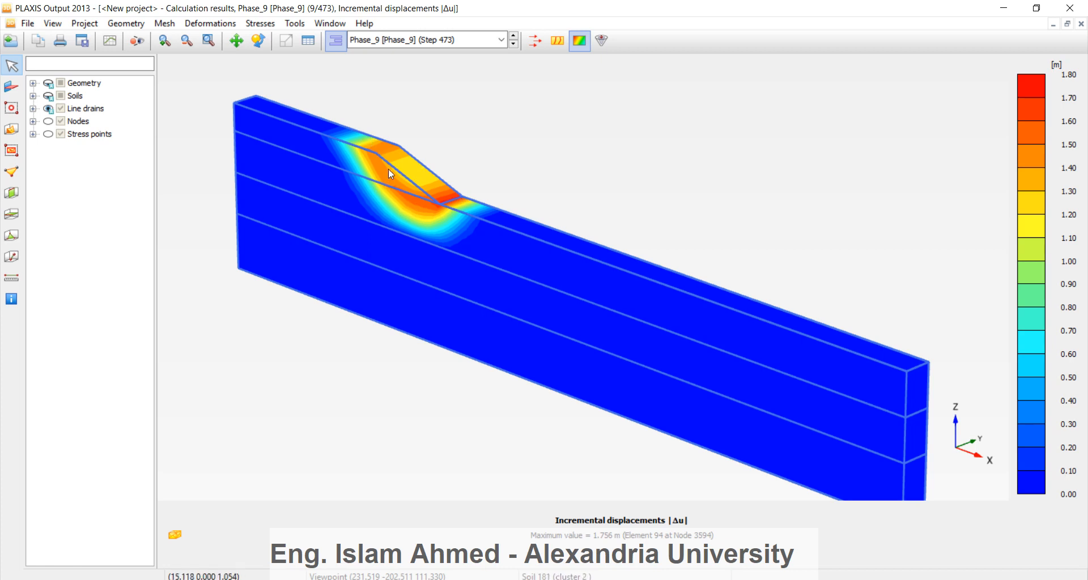
{"action": "left_click", "coordinate": [501, 39]}
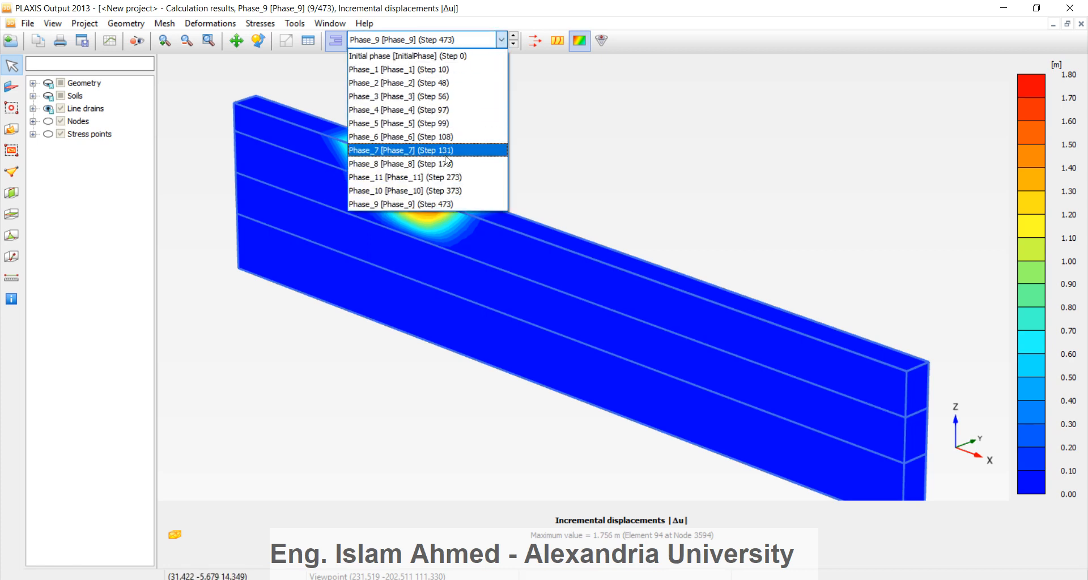
{"action": "left_click", "coordinate": [441, 186]}
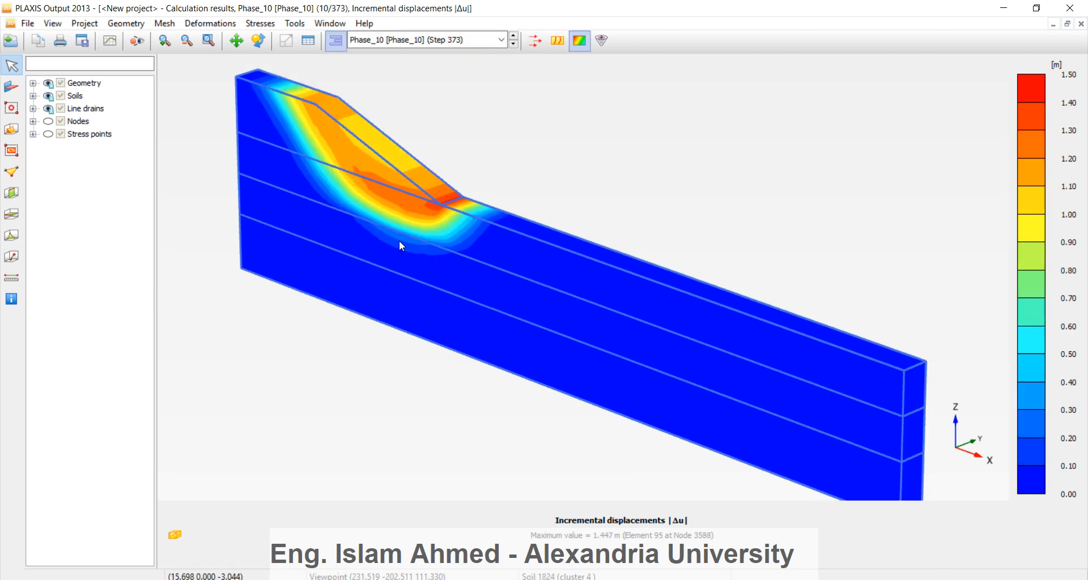
{"action": "left_click", "coordinate": [502, 39]}
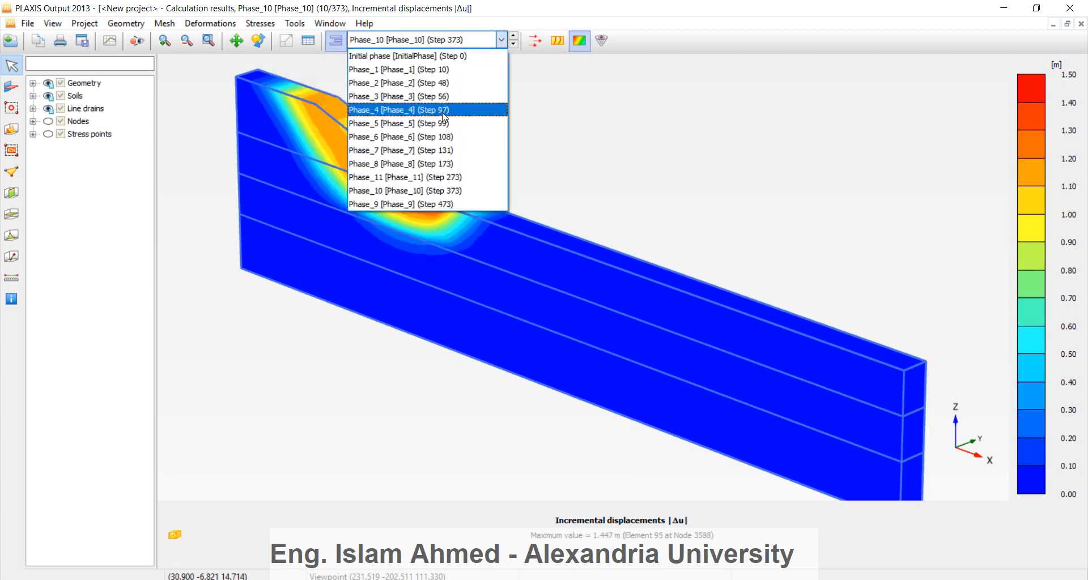
{"action": "left_click", "coordinate": [397, 179]}
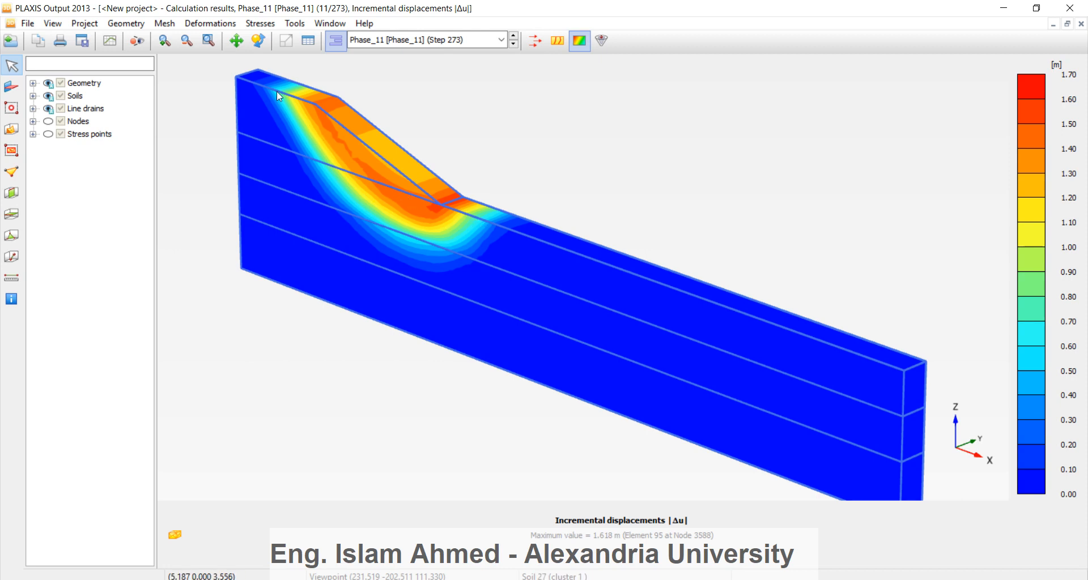
Start a new chart with the total displacement |u| of point A (19.37 / 1.50 / 0.21) on the X-axis.
{"action": "left_click", "coordinate": [110, 45]}
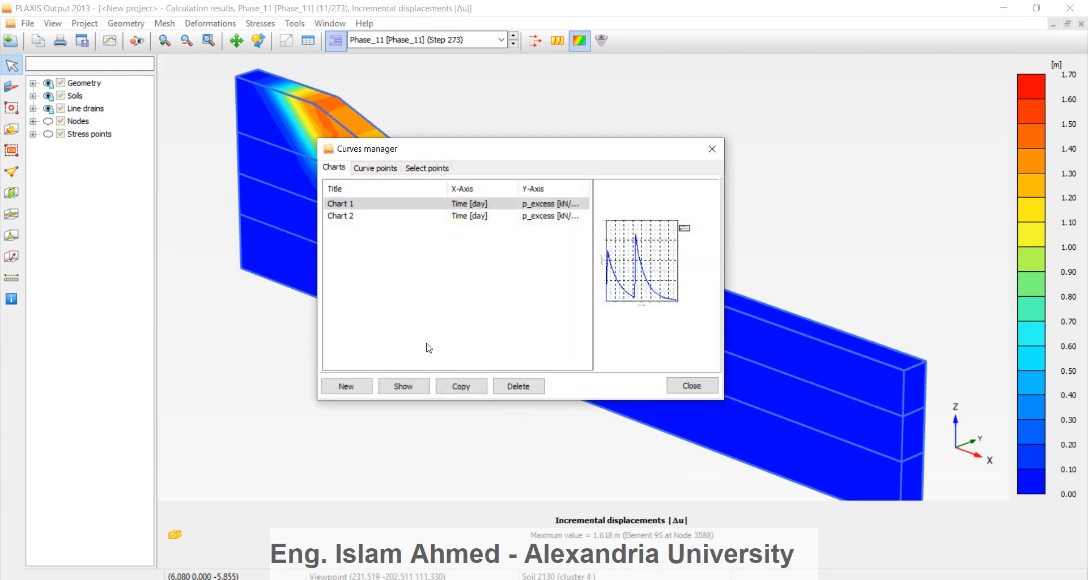
{"action": "left_click", "coordinate": [346, 386]}
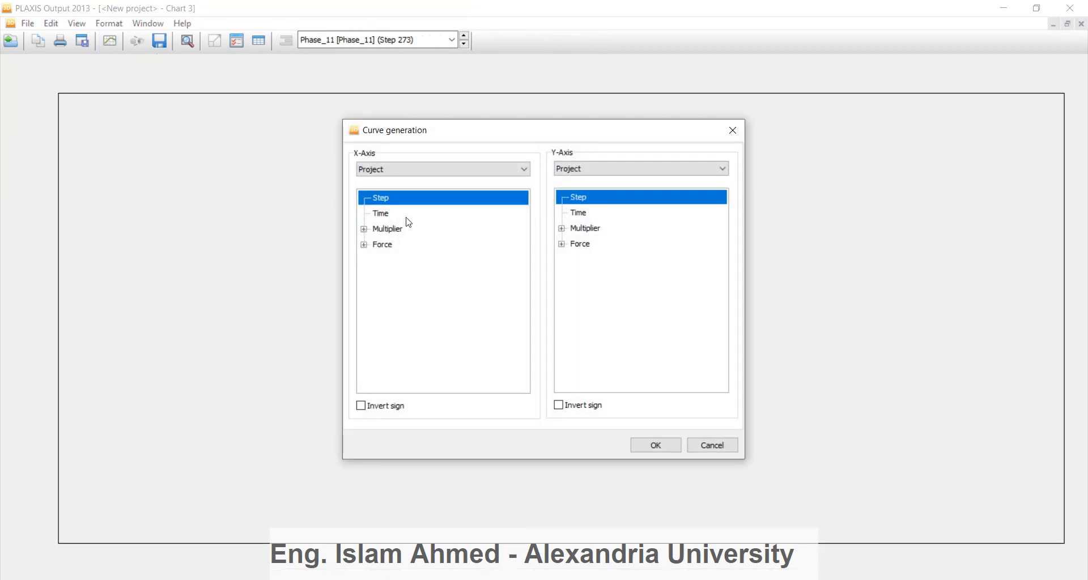
{"action": "left_click", "coordinate": [364, 229]}
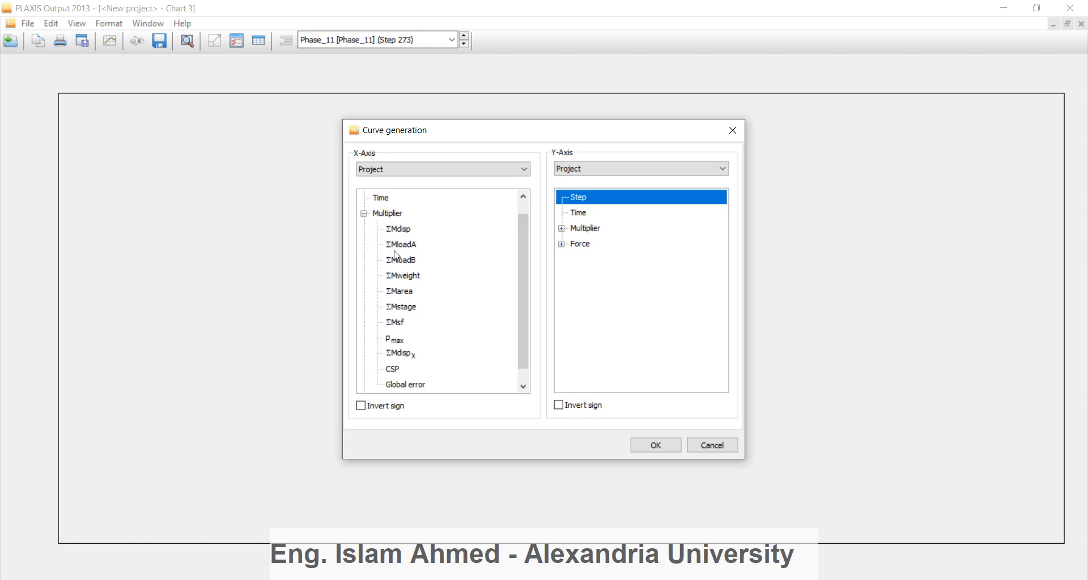
{"action": "left_click", "coordinate": [364, 214]}
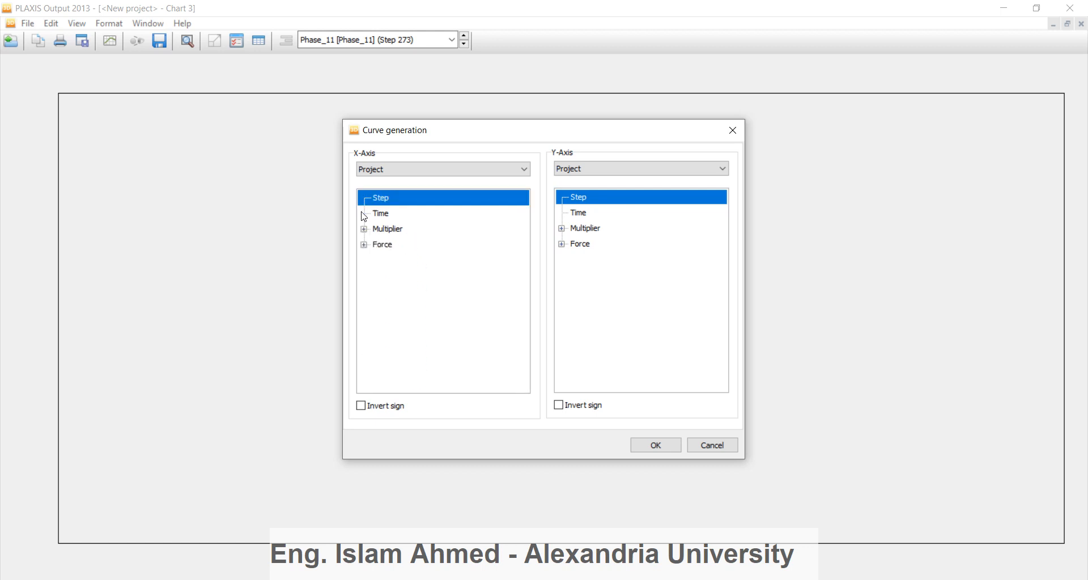
{"action": "left_click", "coordinate": [422, 170]}
{"action": "left_click", "coordinate": [413, 191]}
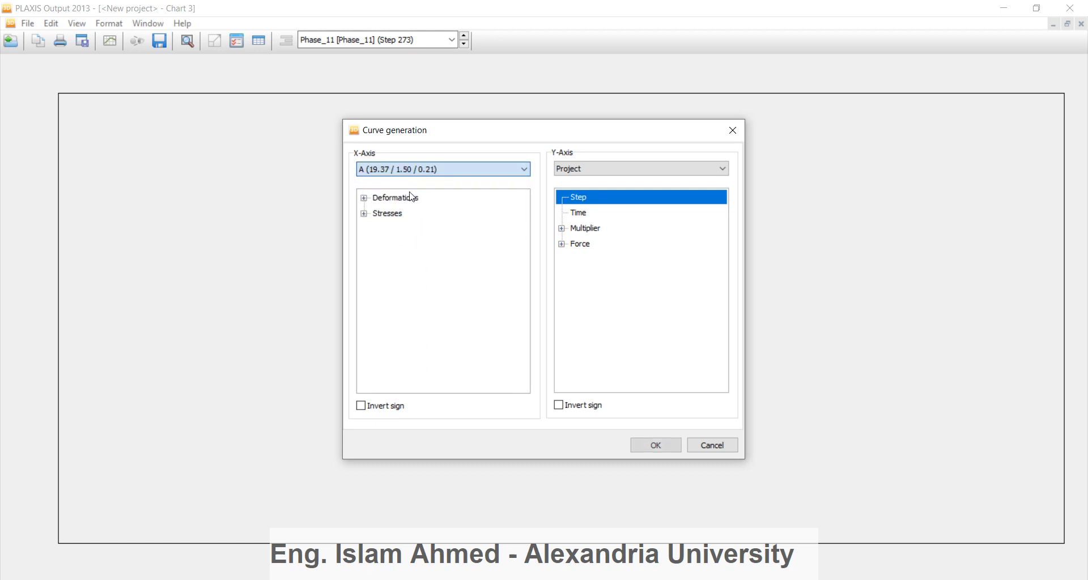
{"action": "left_click", "coordinate": [364, 199]}
{"action": "left_click", "coordinate": [376, 229]}
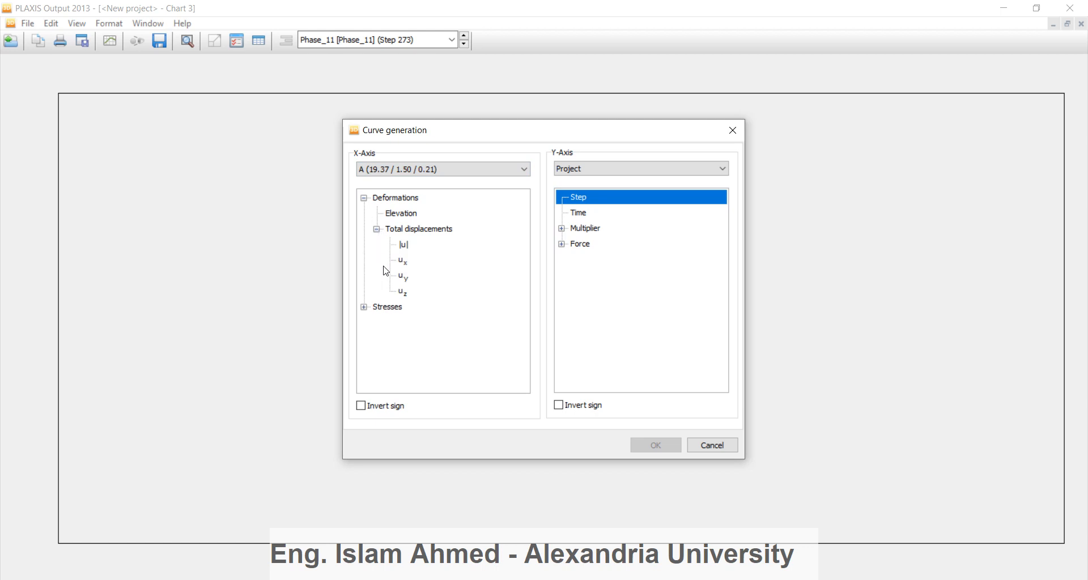
{"action": "left_click", "coordinate": [403, 245]}
Put the project multiplier ΣMsf on the Y-axis and generate the chart.
{"action": "left_click", "coordinate": [666, 168]}
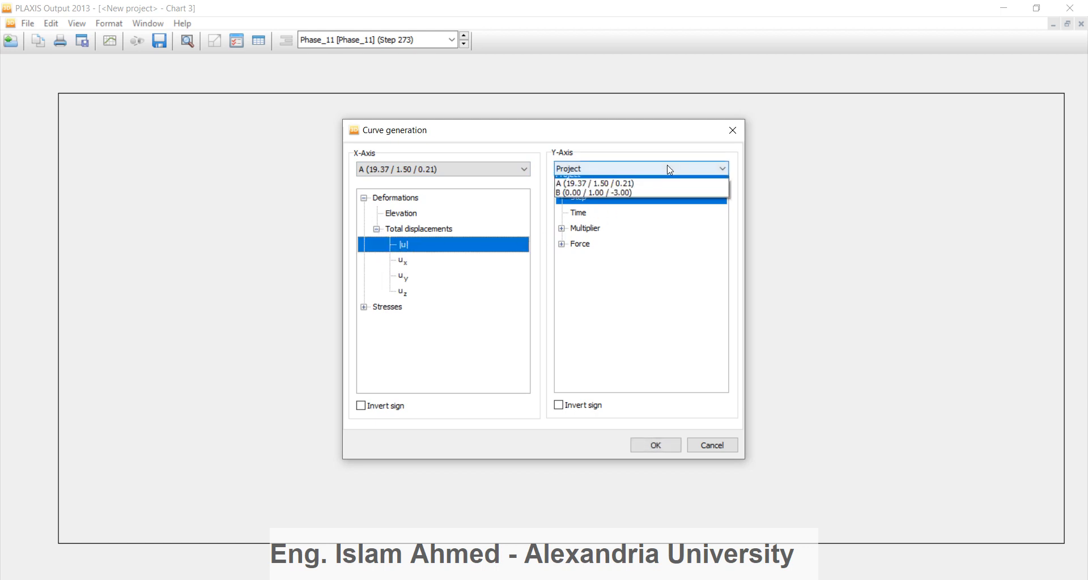
{"action": "left_click", "coordinate": [648, 182]}
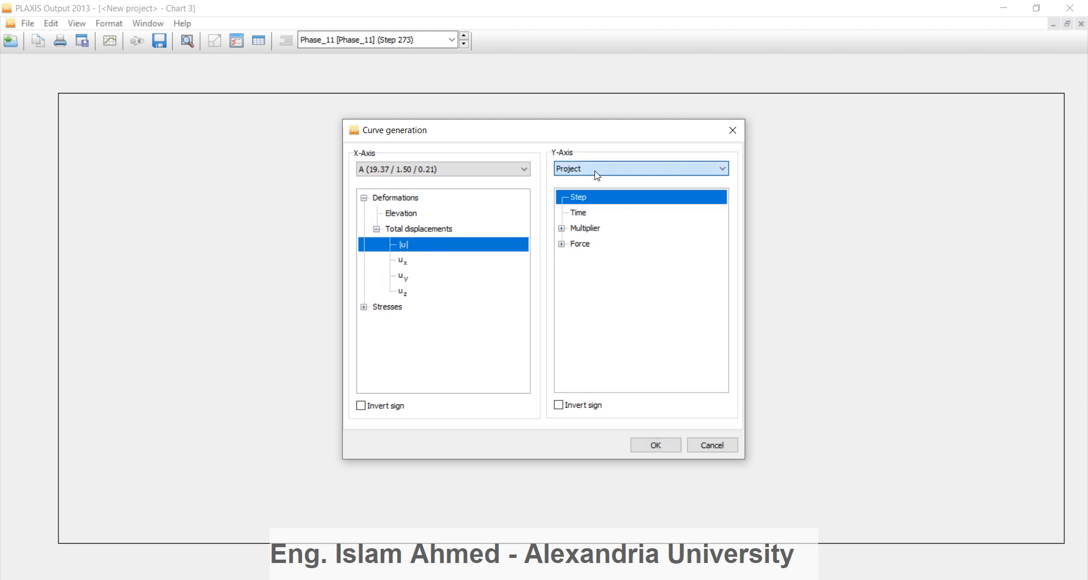
{"action": "left_click", "coordinate": [561, 228]}
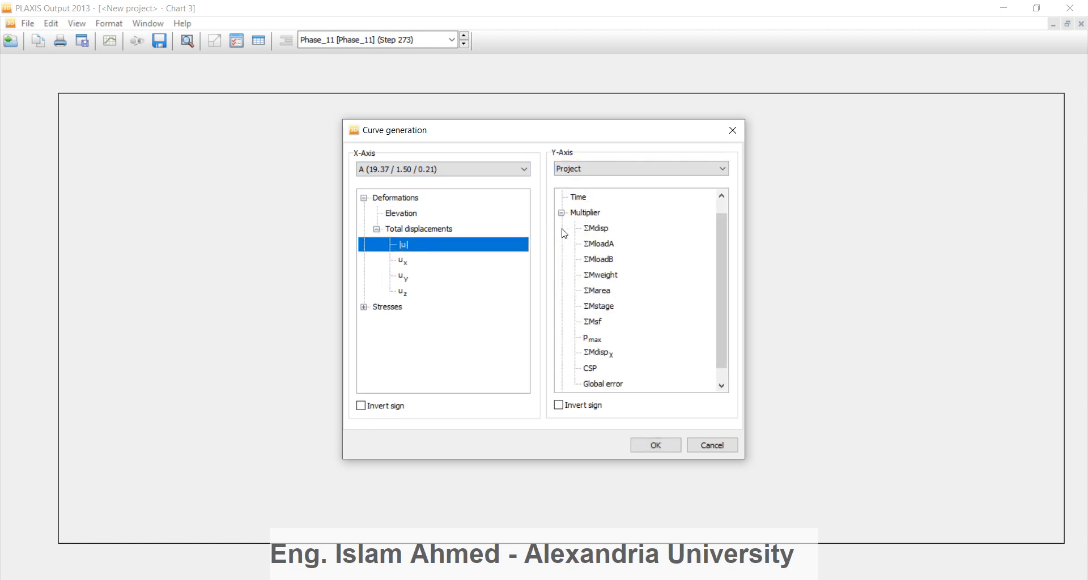
{"action": "left_click", "coordinate": [592, 322]}
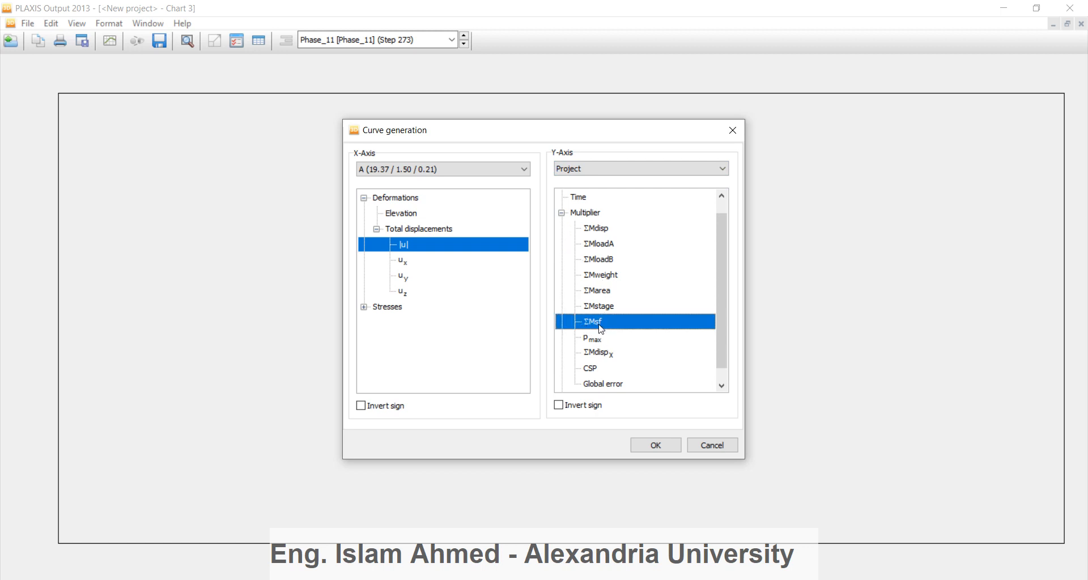
{"action": "left_click", "coordinate": [659, 446]}
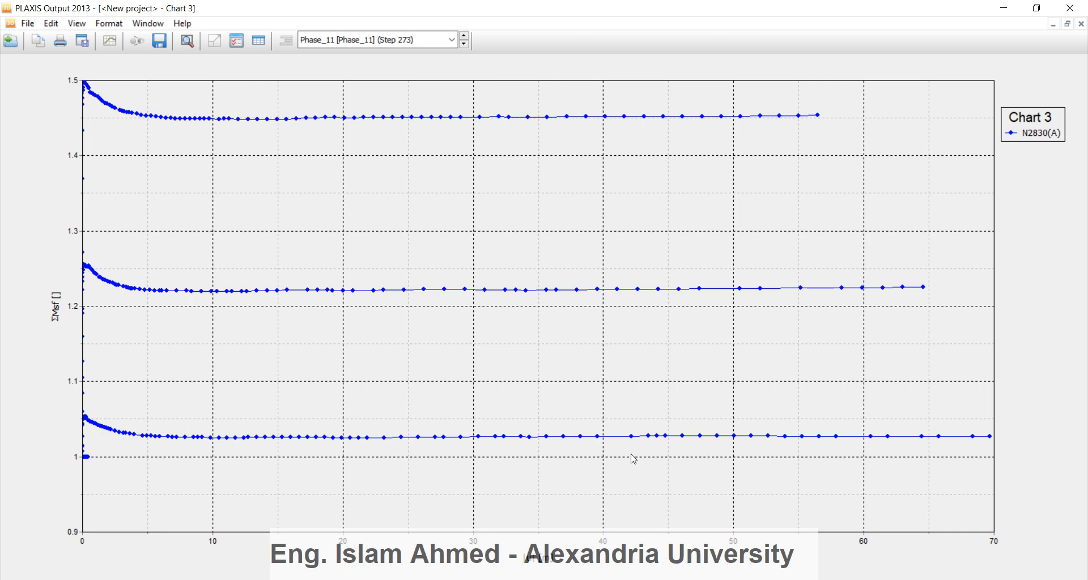
In the chart settings, restrict the curve of point A to Phase_9 only.
{"action": "left_click", "coordinate": [236, 41]}
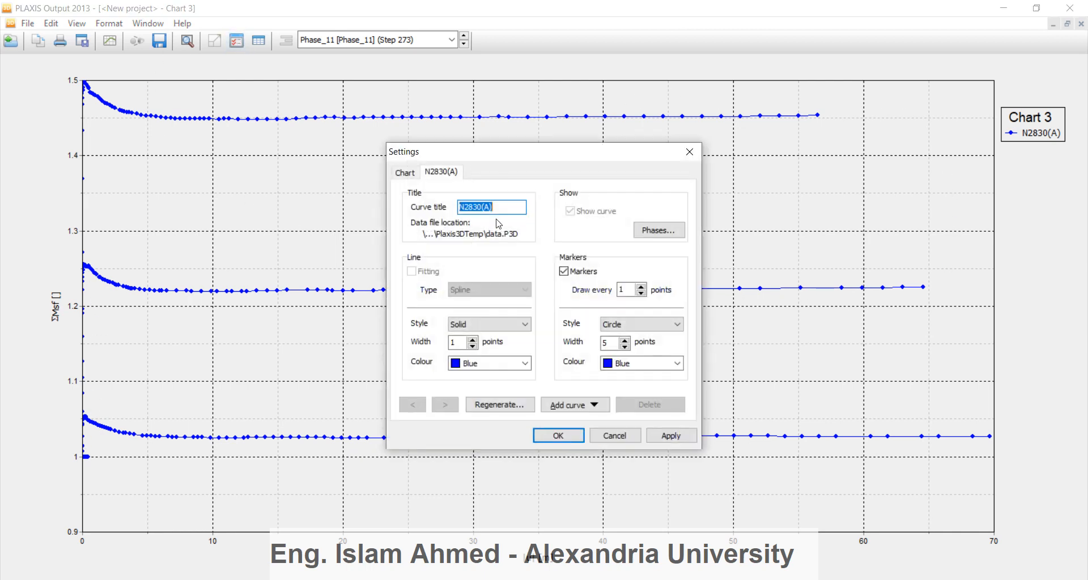
{"action": "left_click", "coordinate": [649, 232]}
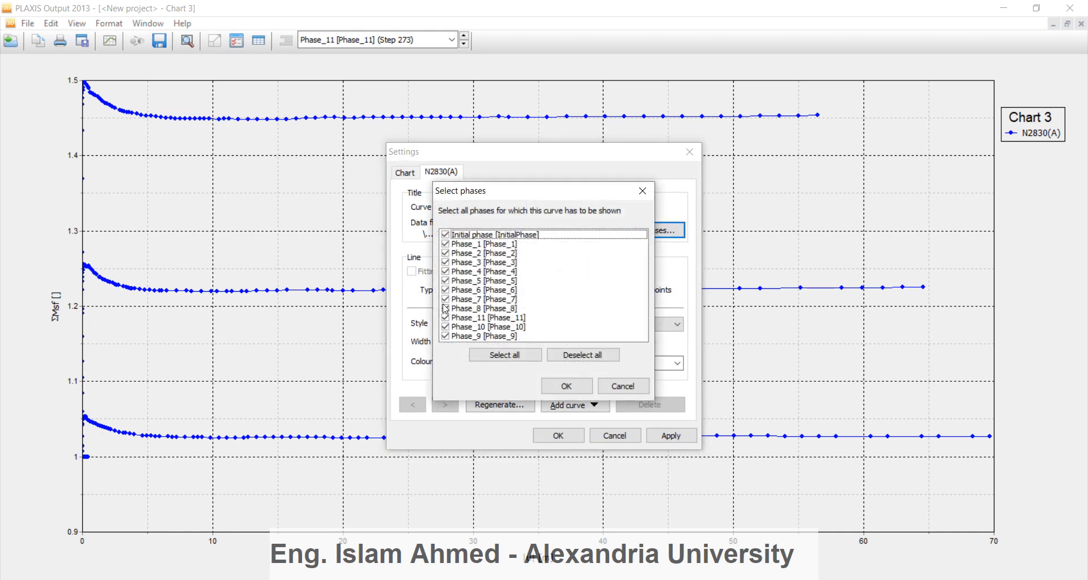
{"action": "left_click", "coordinate": [594, 355]}
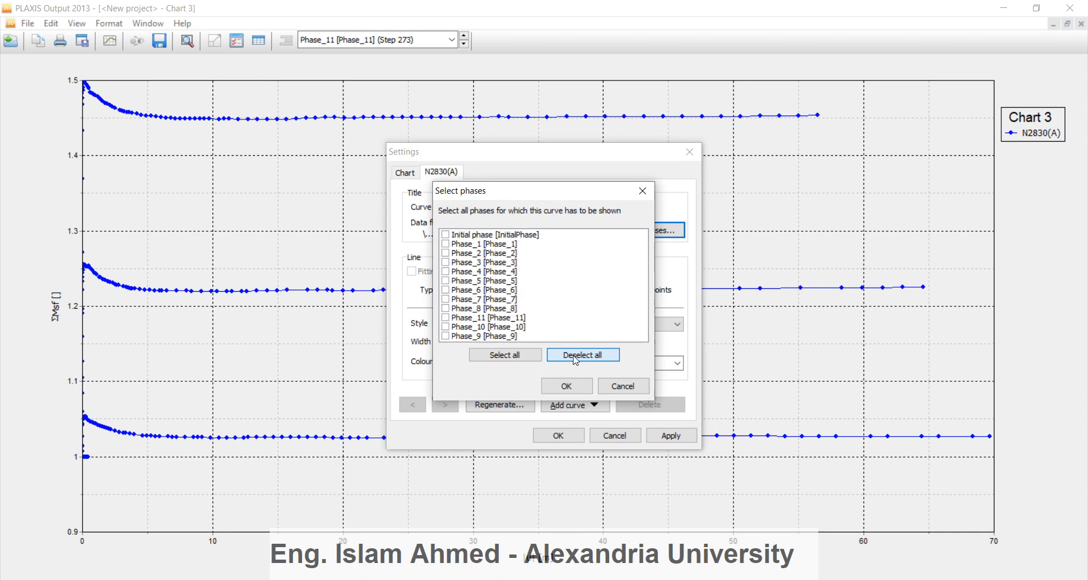
{"action": "left_click", "coordinate": [445, 337]}
{"action": "left_click", "coordinate": [567, 386]}
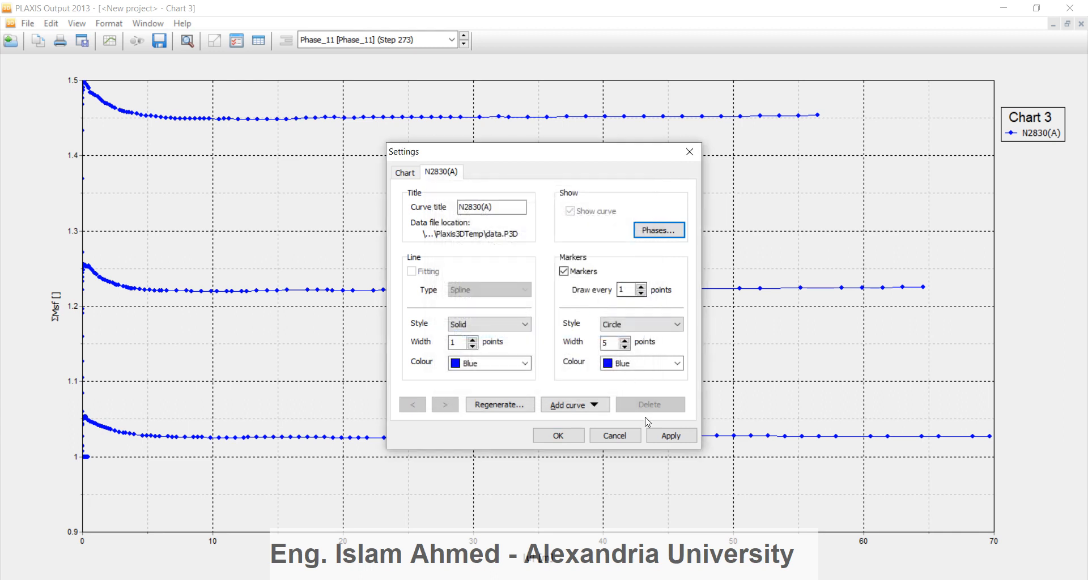
Title the first curve Stage(1) and add a second curve from the current project with |u| of point A against ΣMsf.
{"action": "left_click_drag", "start_coordinate": [502, 209], "coordinate": [419, 211]}
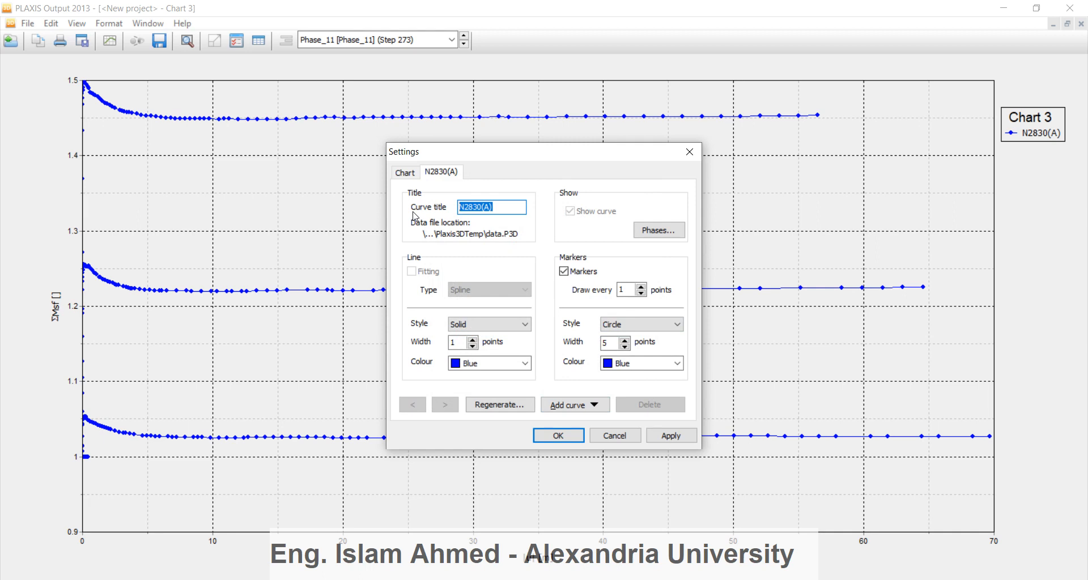
{"action": "type", "text": "Co"}
{"action": "left_click", "coordinate": [592, 404]}
{"action": "left_click", "coordinate": [599, 400]}
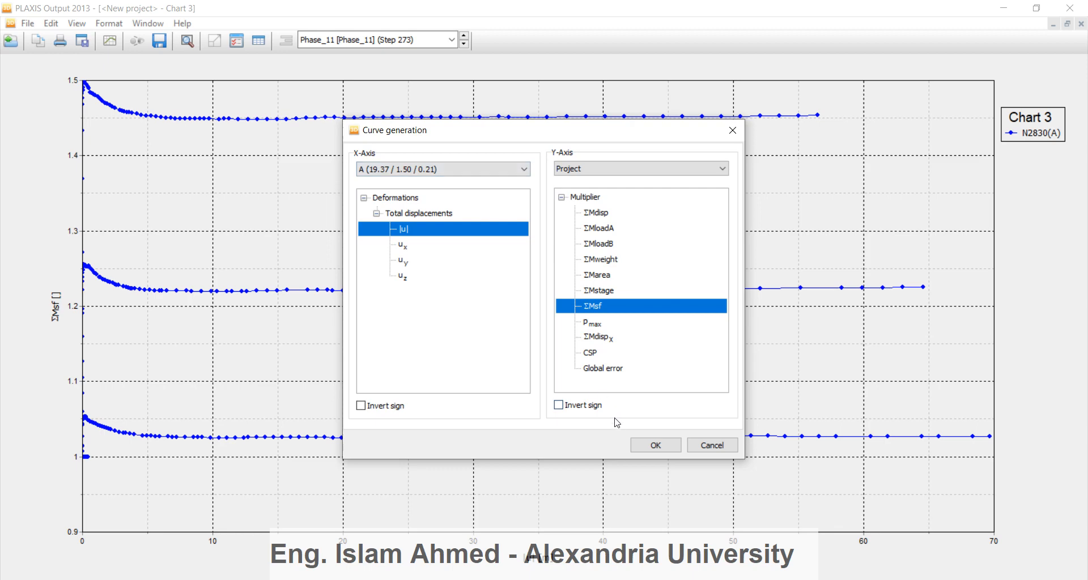
{"action": "left_click", "coordinate": [655, 445]}
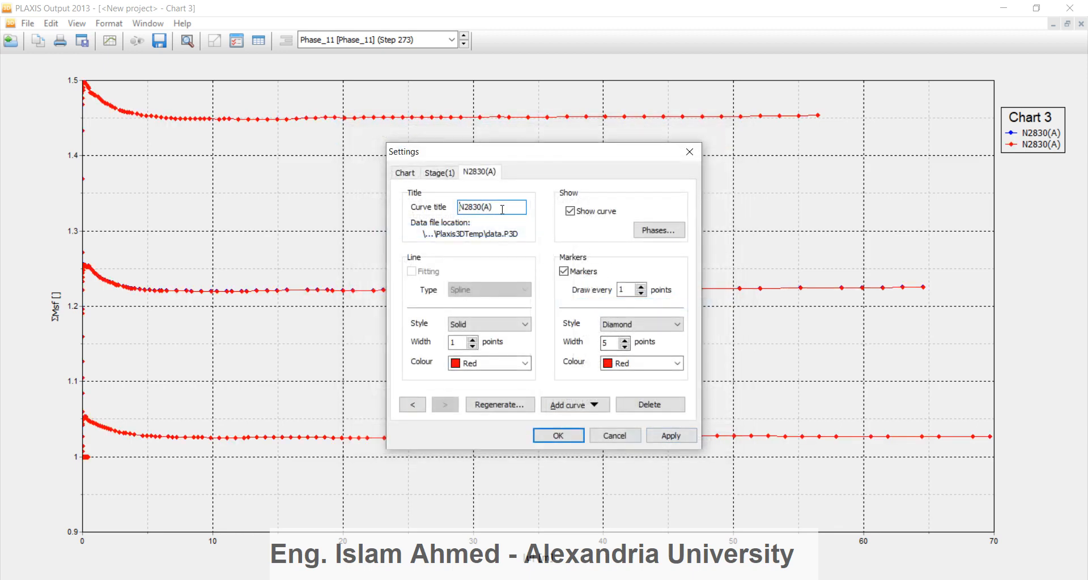
Title the second curve Stage(2) and restrict it to Phase_10 only.
{"action": "double_click", "coordinate": [501, 207]}
{"action": "type", "text": "Stage(2"}
{"action": "left_click", "coordinate": [659, 230]}
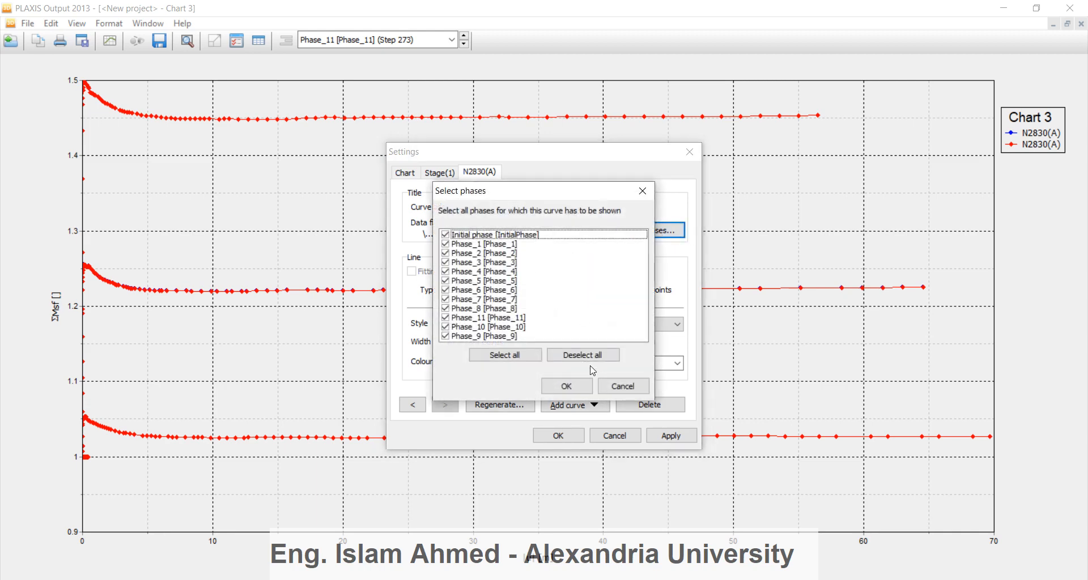
{"action": "left_click", "coordinate": [589, 356]}
{"action": "left_click", "coordinate": [456, 337]}
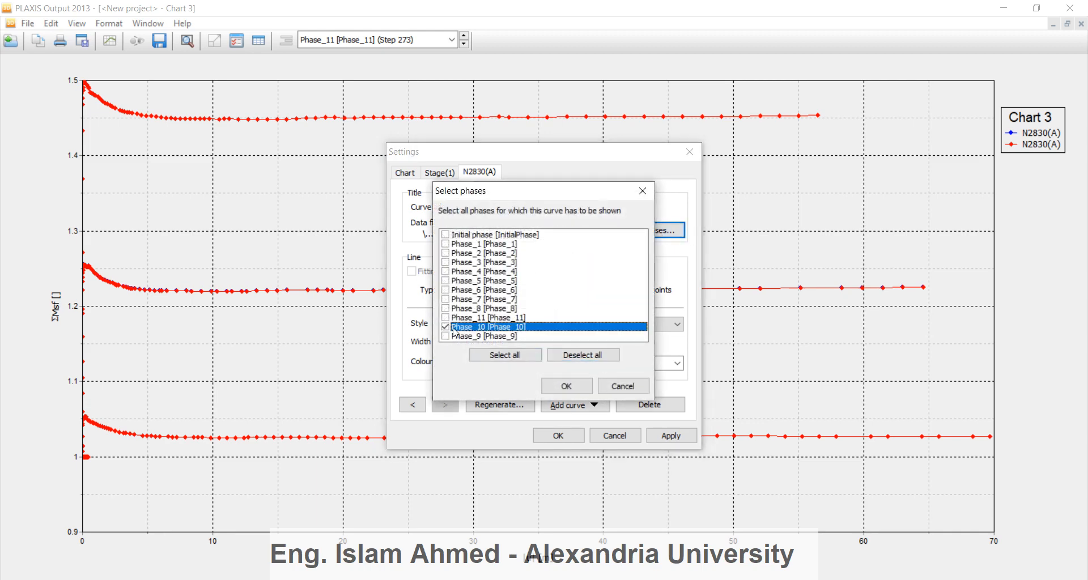
{"action": "left_click", "coordinate": [566, 386]}
Add a third curve from the current project with the same axes and title it Stage(3)_Fully_Consolidated.
{"action": "left_click", "coordinate": [579, 404]}
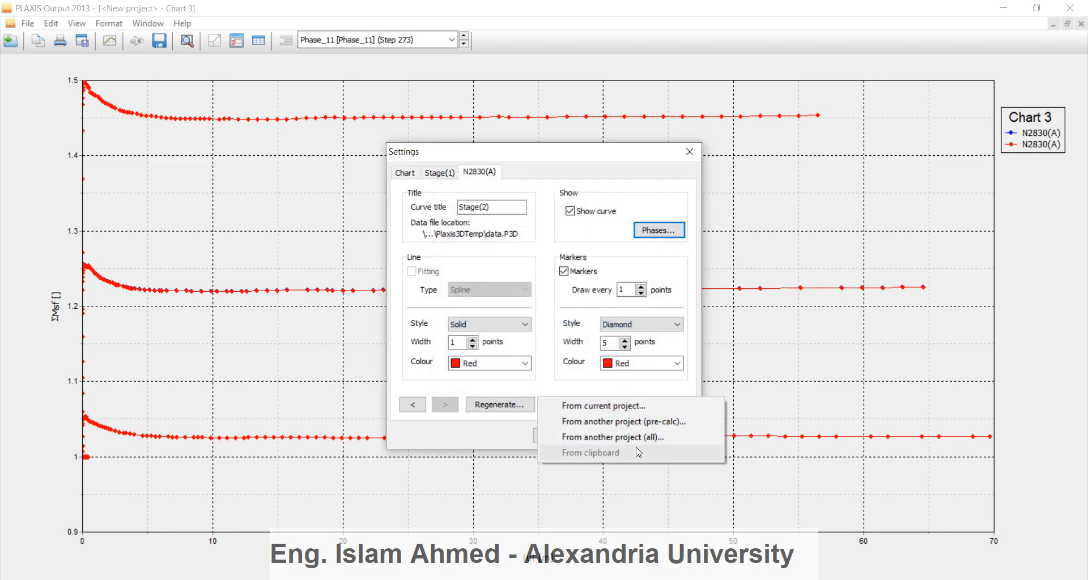
{"action": "left_click", "coordinate": [625, 409]}
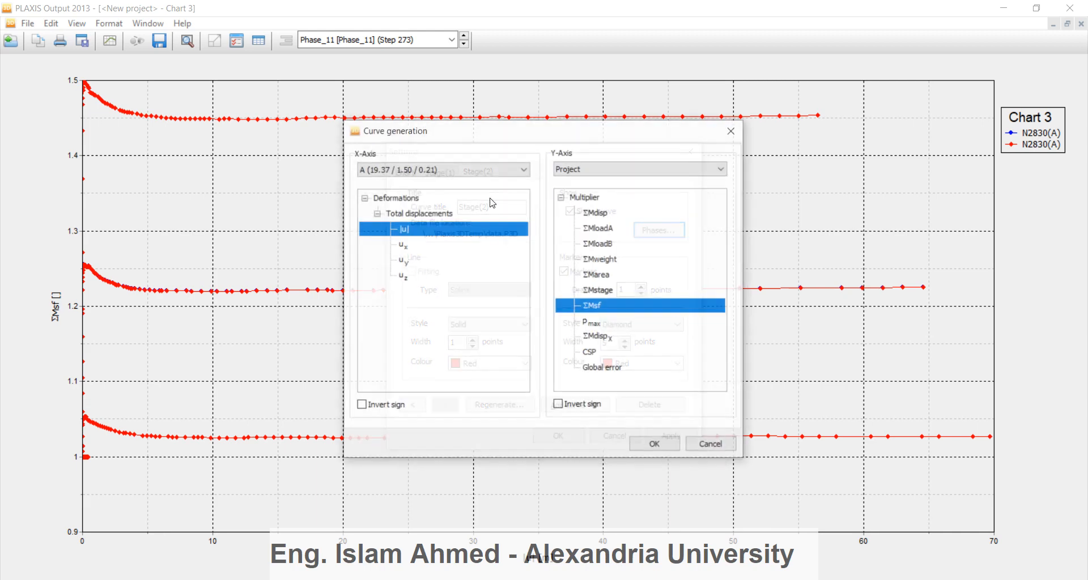
{"action": "left_click", "coordinate": [645, 444]}
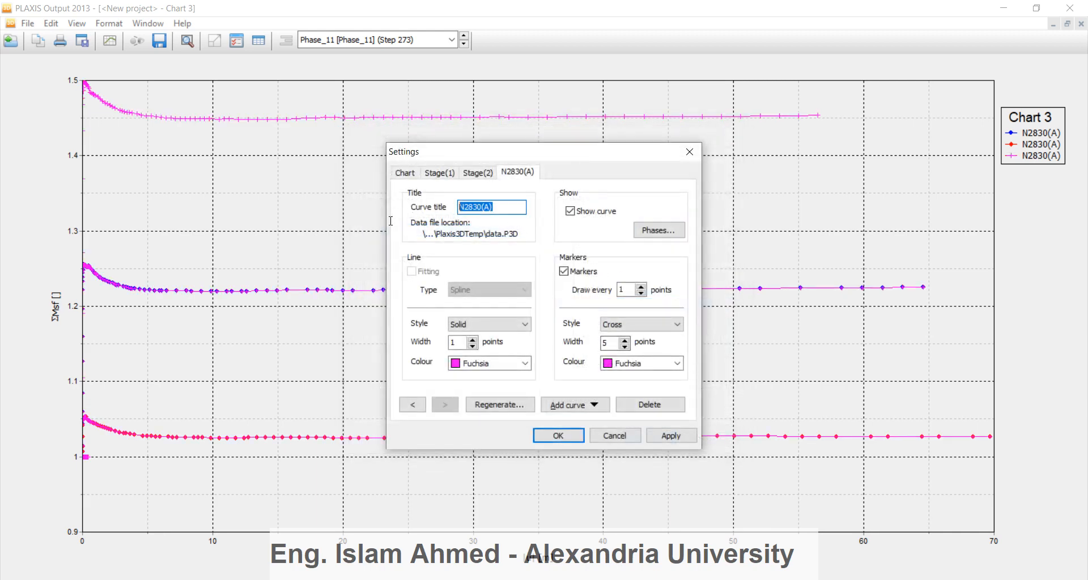
{"action": "type", "text": "S"}
{"action": "type", "text": "nsolid"}
{"action": "key", "text": "BackSpace"}
{"action": "type", "text": "dated"}
Restrict the third curve to Phase_11 only and accept the chart settings.
{"action": "left_click", "coordinate": [659, 230]}
{"action": "left_click", "coordinate": [582, 355]}
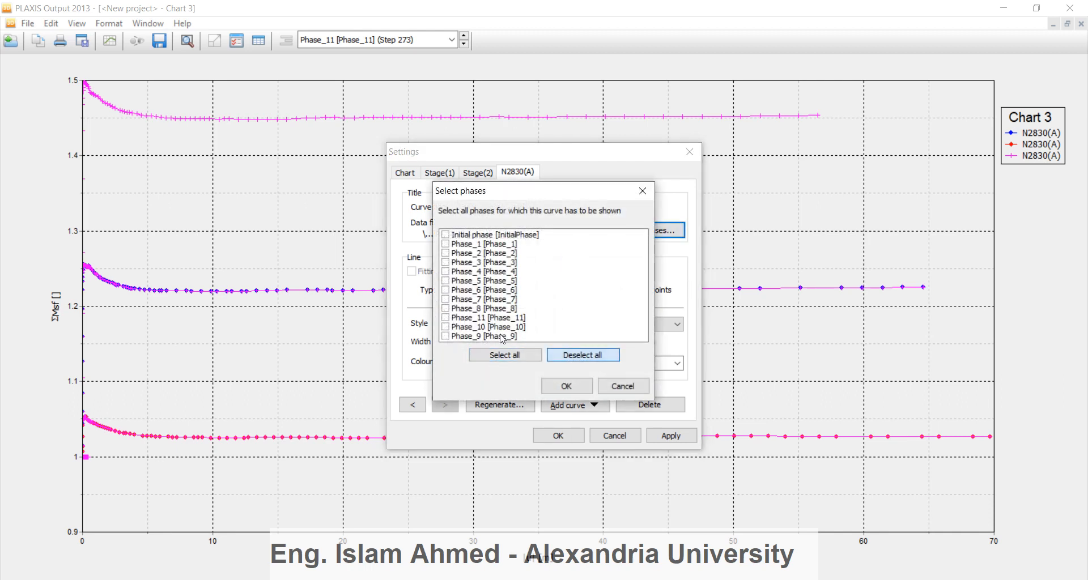
{"action": "left_click", "coordinate": [446, 317]}
{"action": "left_click", "coordinate": [569, 387]}
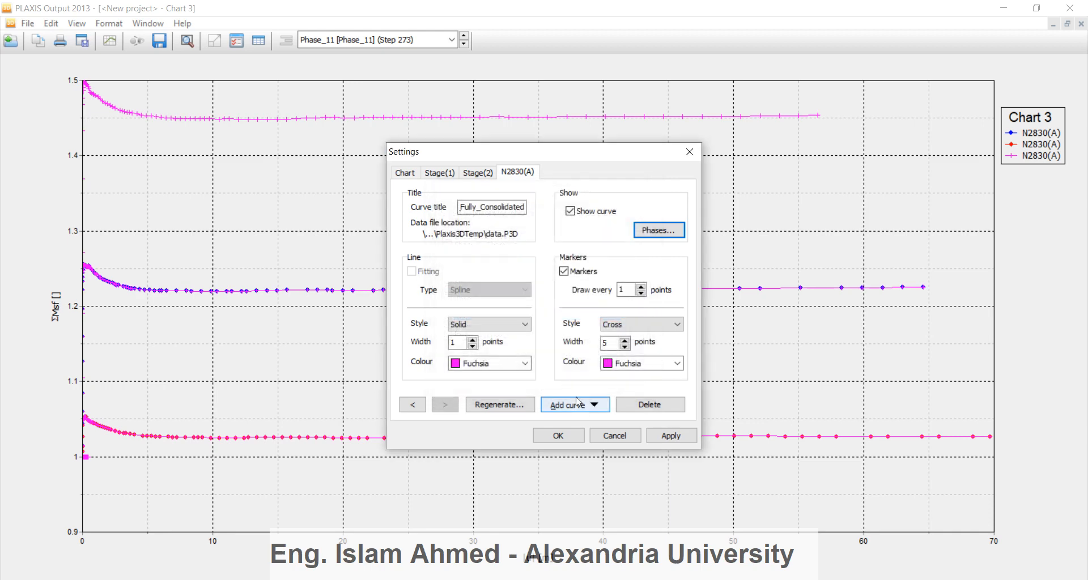
{"action": "left_click", "coordinate": [475, 174]}
{"action": "left_click", "coordinate": [443, 174]}
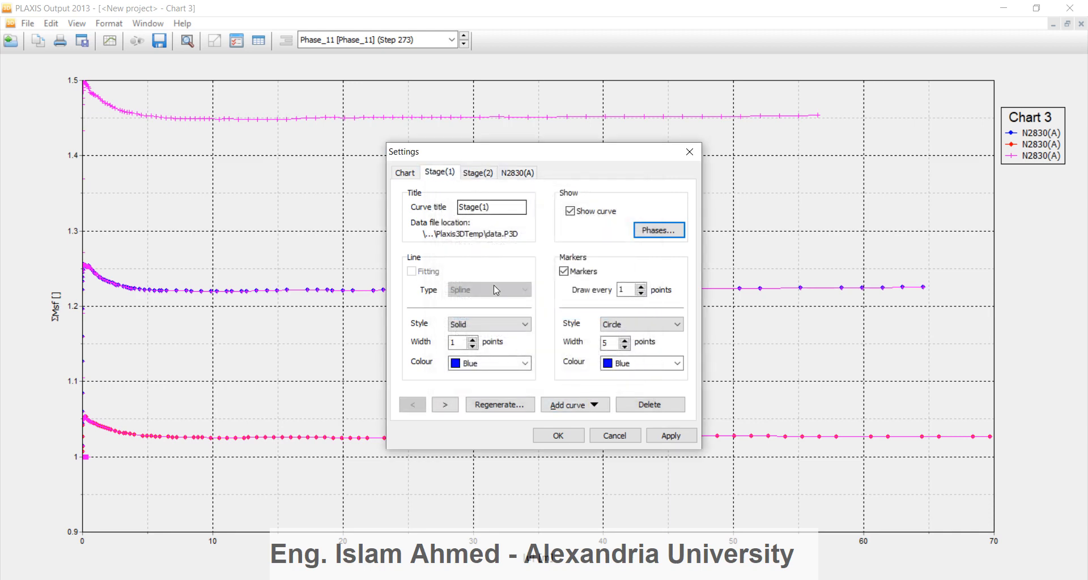
{"action": "left_click", "coordinate": [558, 435]}
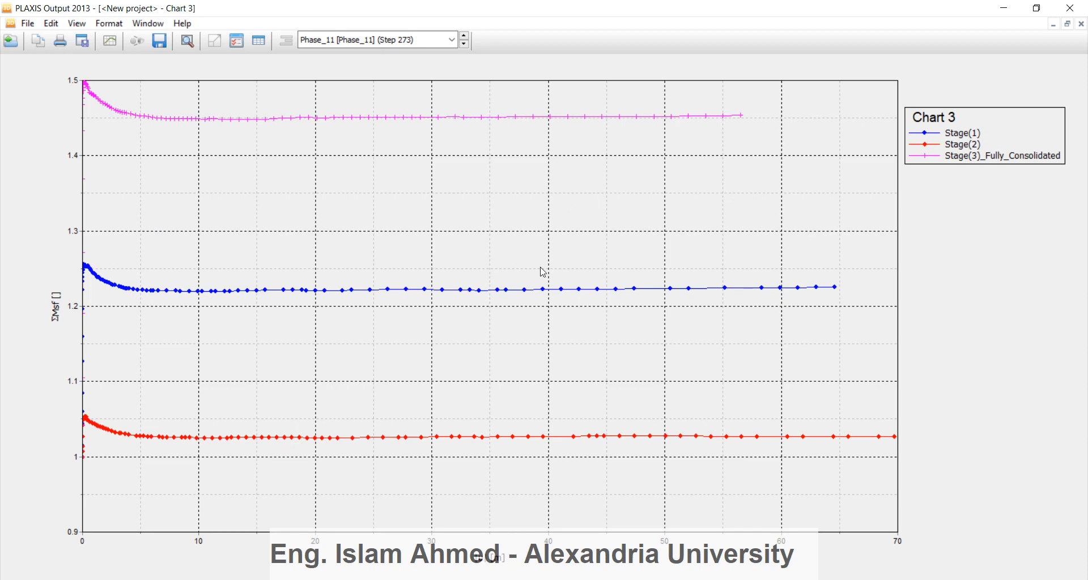
Close the Output program, saving the changed chart, and return to the PLAXIS 3D model.
{"action": "left_click", "coordinate": [1072, 11]}
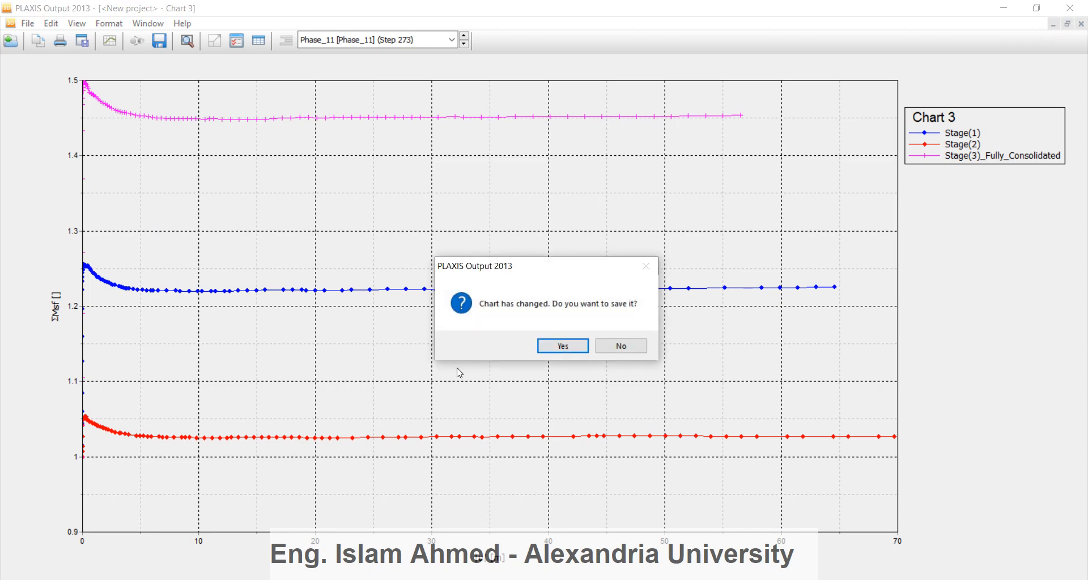
{"action": "left_click", "coordinate": [562, 346]}
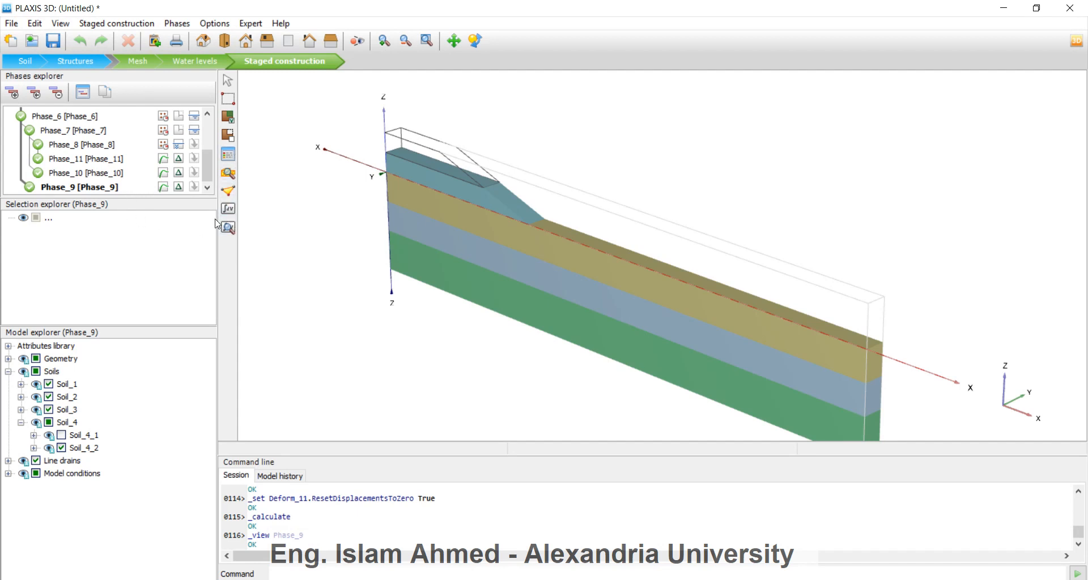
Examine the reached safety factor ΣMsf of Phase_9, Phase_10 and Phase_11 in the phase settings.
{"action": "left_click", "coordinate": [83, 95]}
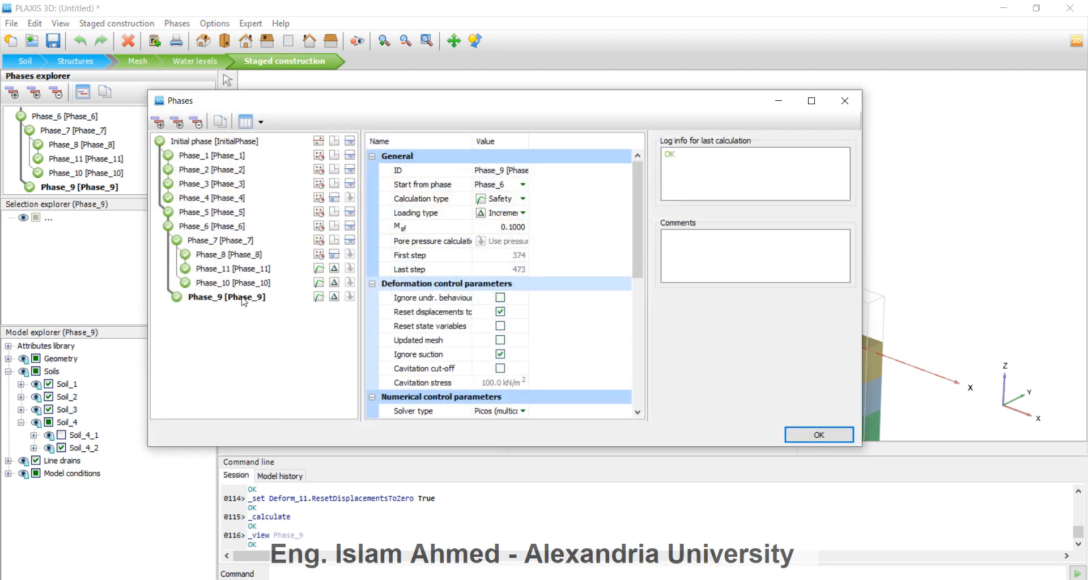
{"action": "left_click_drag", "start_coordinate": [635, 230], "coordinate": [629, 395]}
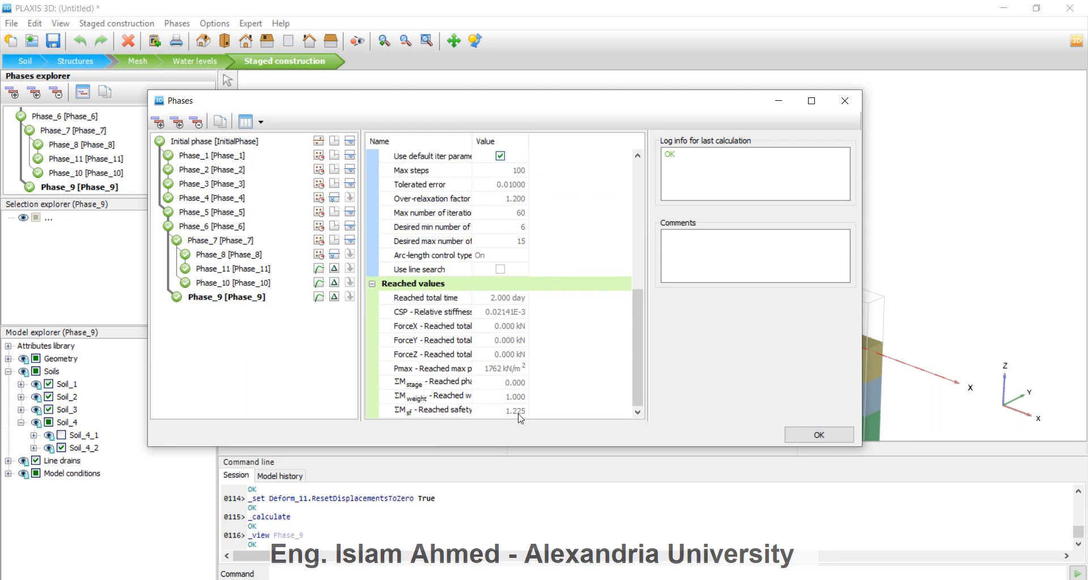
{"action": "left_click", "coordinate": [245, 285]}
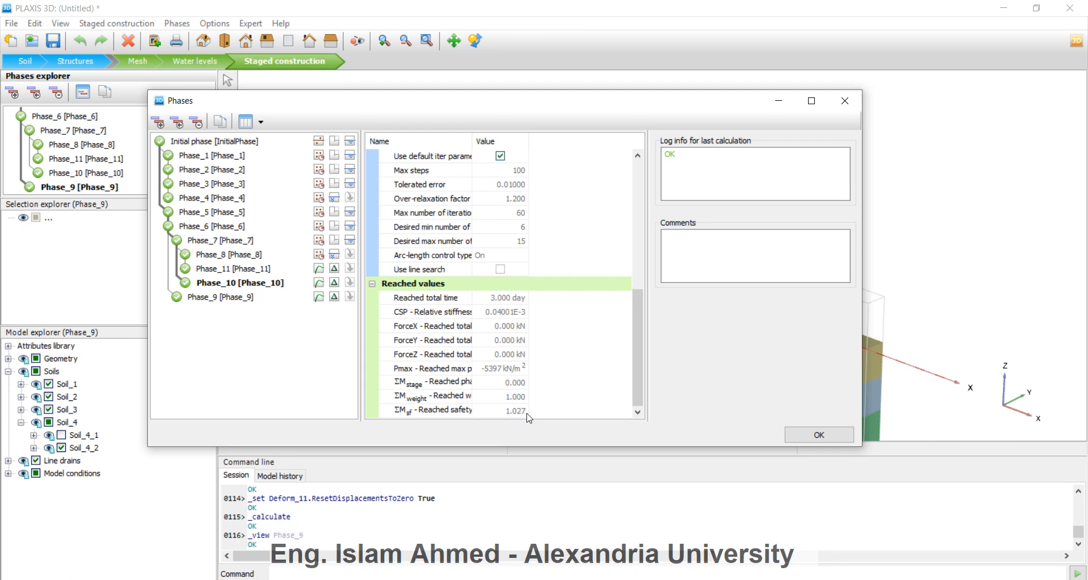
{"action": "left_click", "coordinate": [238, 270]}
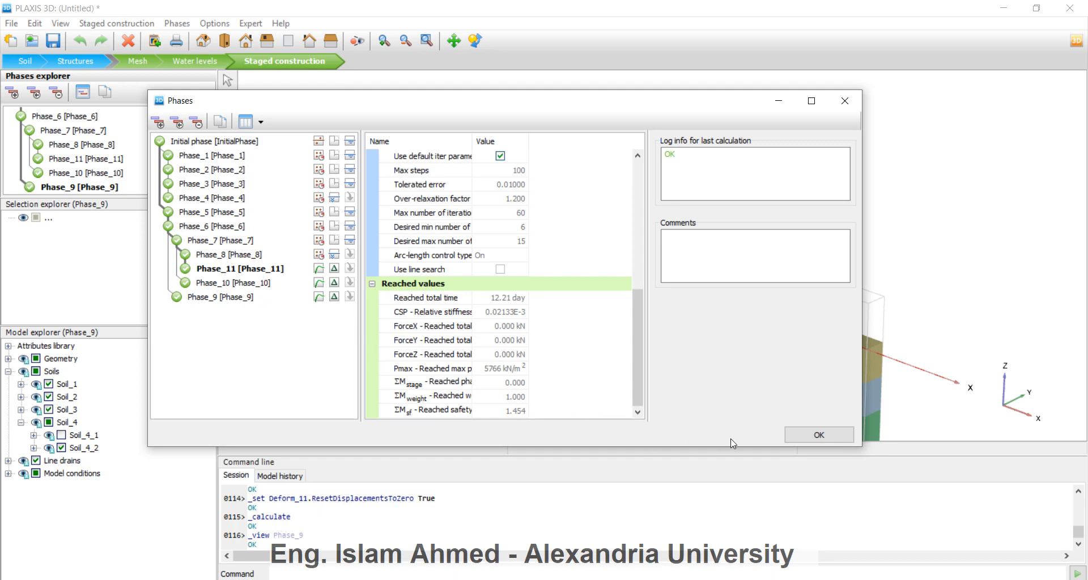
{"action": "left_click", "coordinate": [820, 435]}
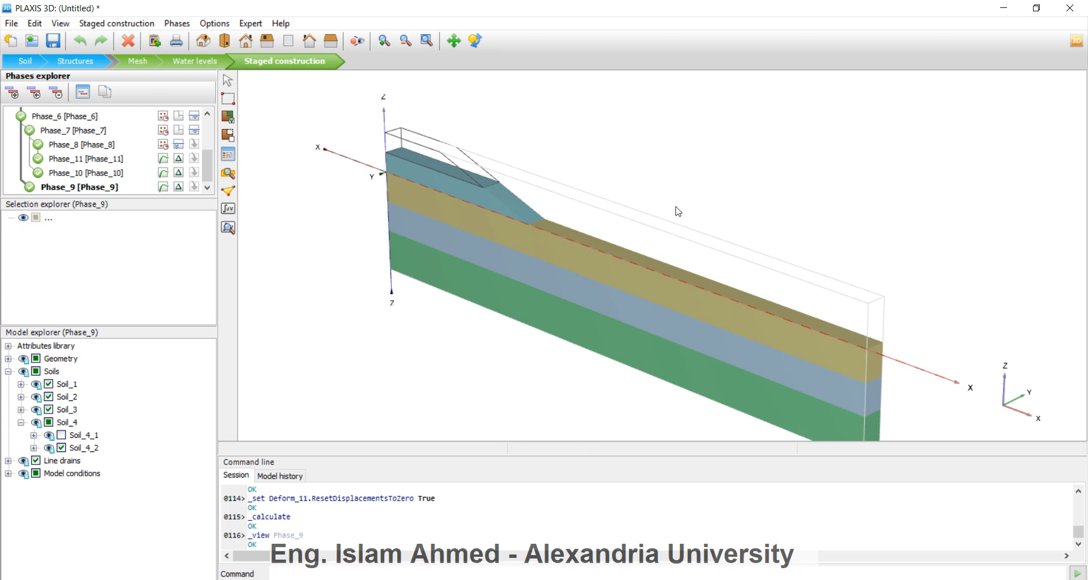
{"action": "middle_click_drag", "start_coordinate": [796, 252], "coordinate": [763, 235]}
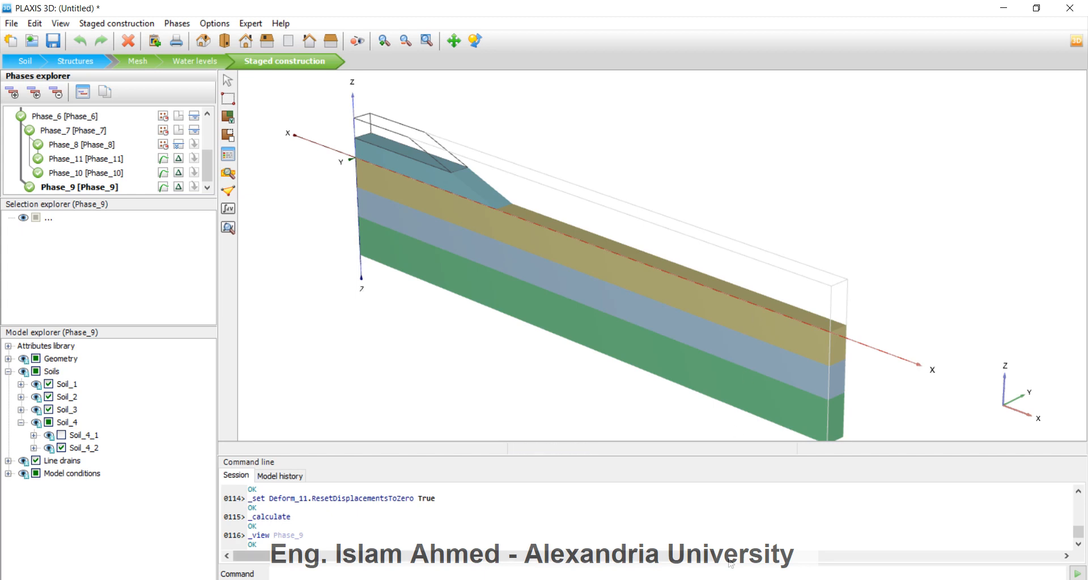
{"action": "key", "text": "alt+Tab"}
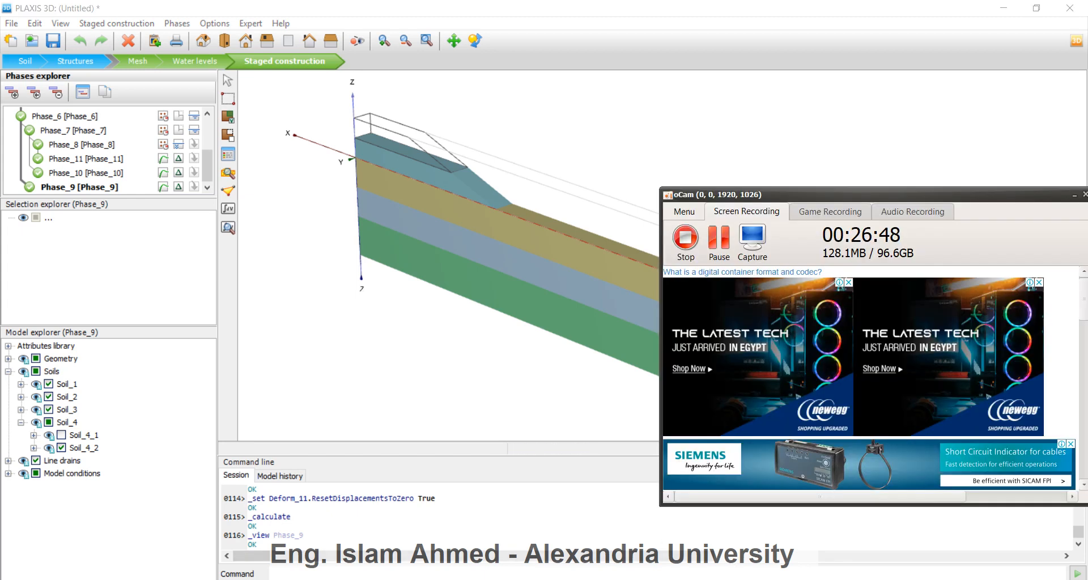